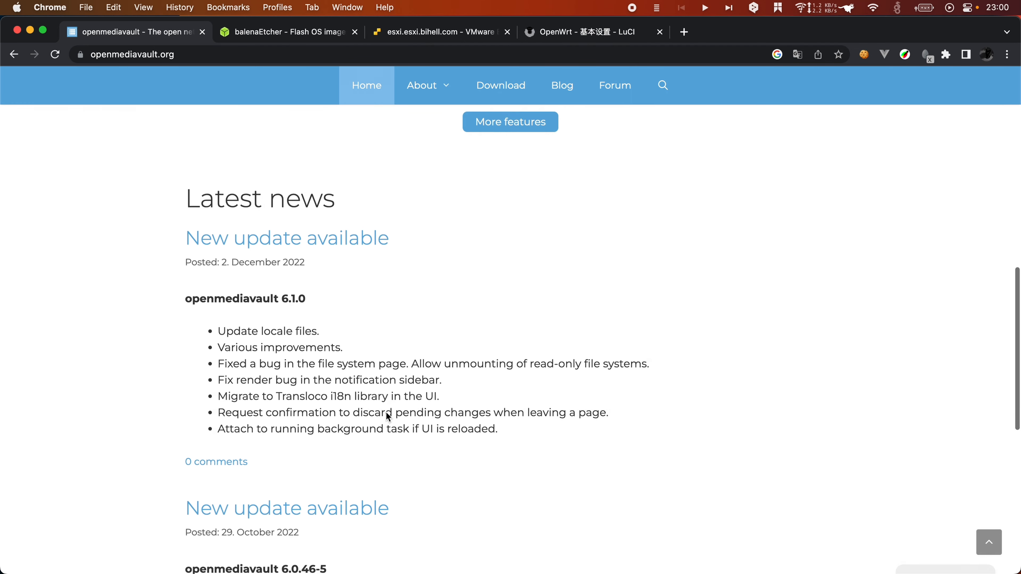
Step: Start downloading the stable openmediavault_6.0.24-amd64.iso from the site's Download page
scroll(280, 302, "up", 2)
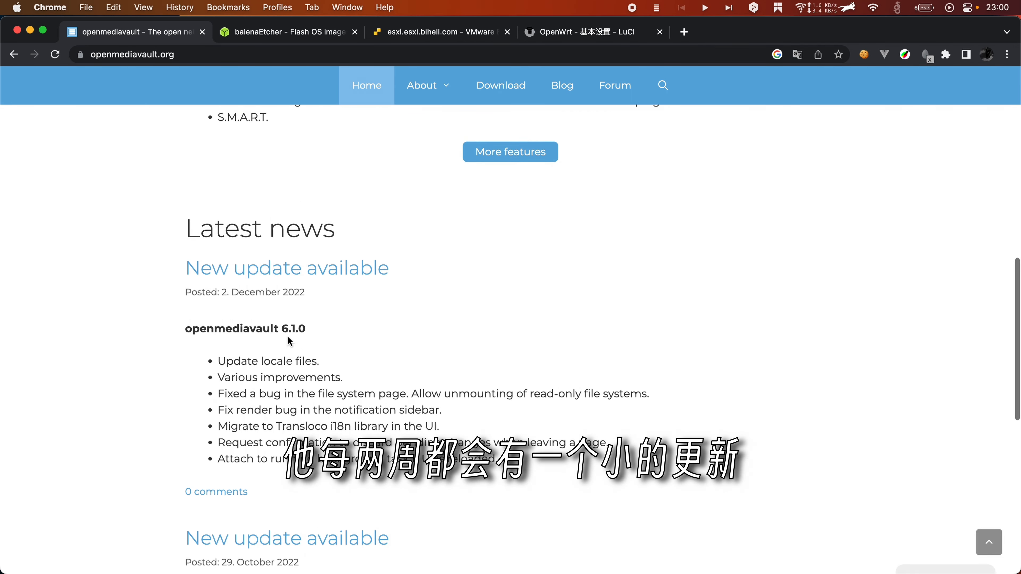
scroll(288, 337, "up", 2)
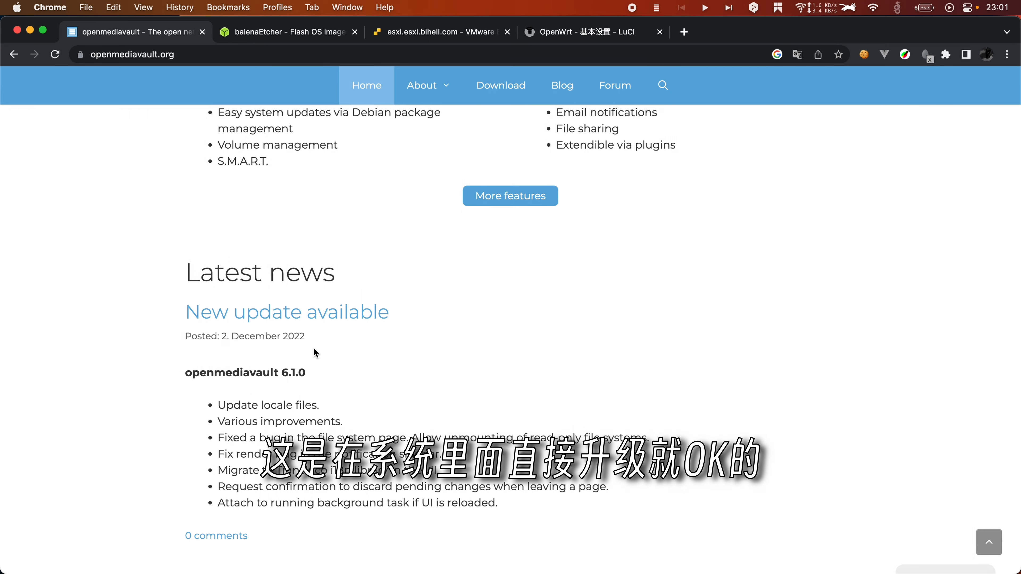
scroll(314, 349, "up", 1)
scroll(316, 352, "up", 7)
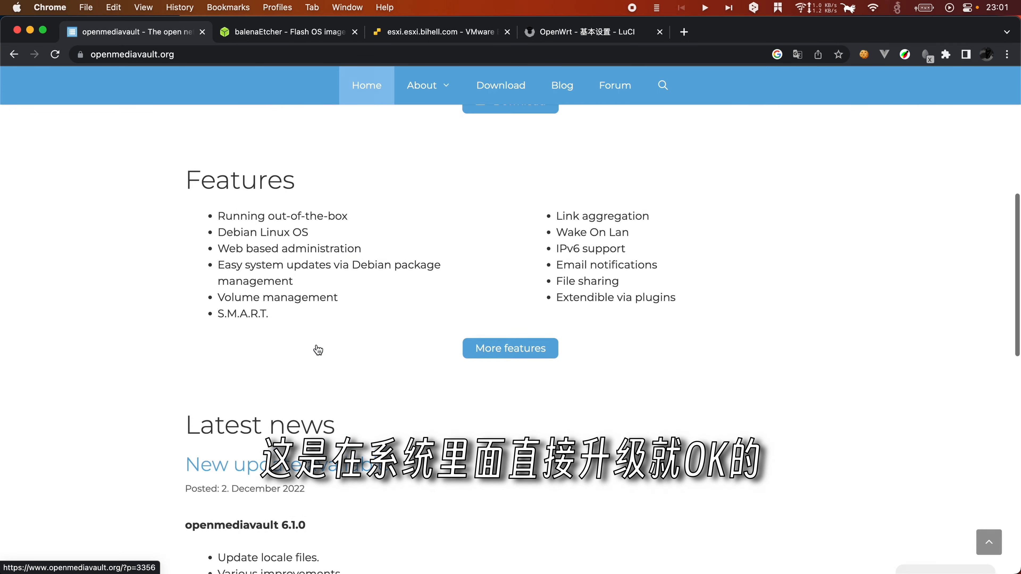
left_click(514, 260)
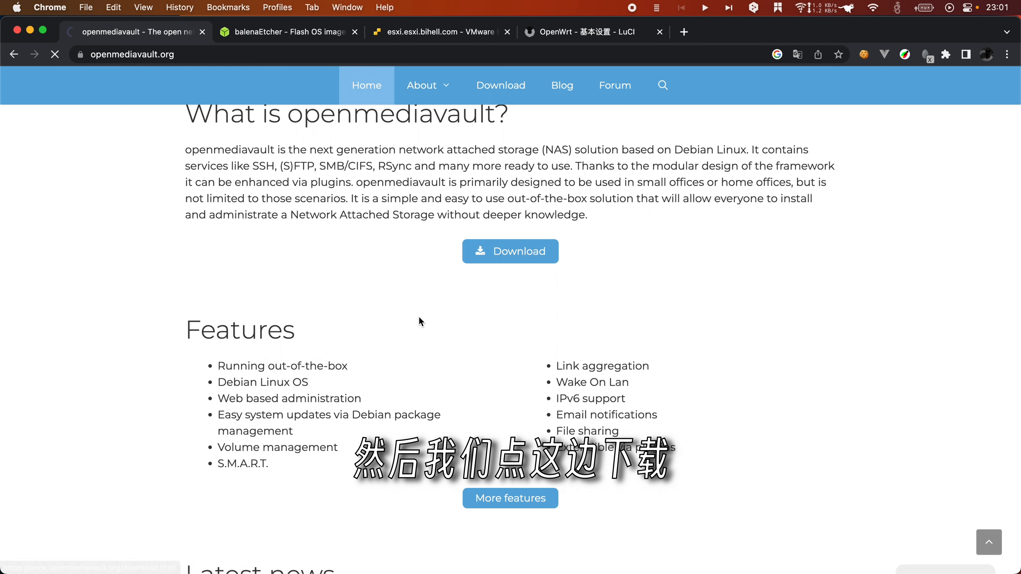
scroll(324, 295, "down", 3)
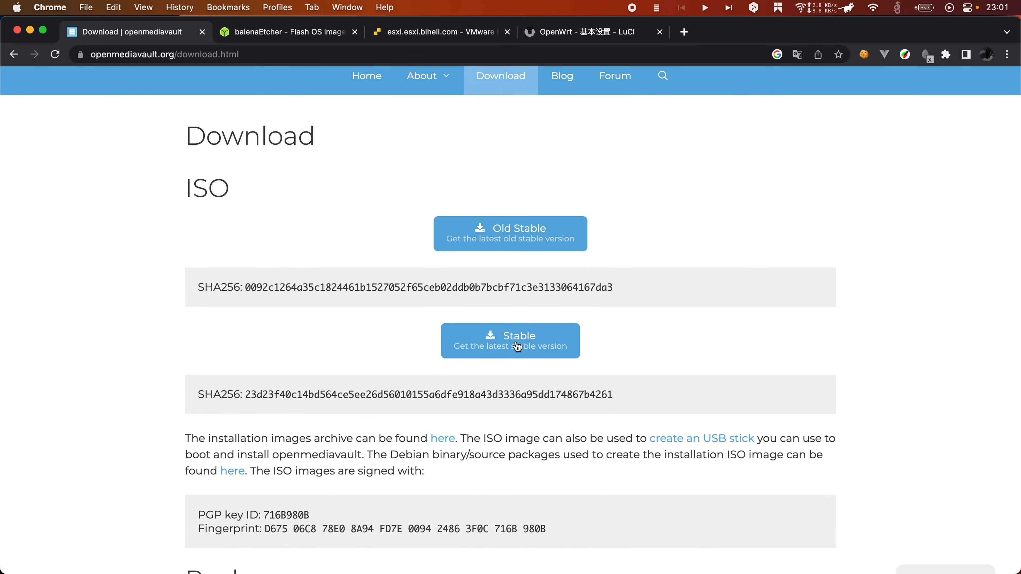
left_click(514, 343)
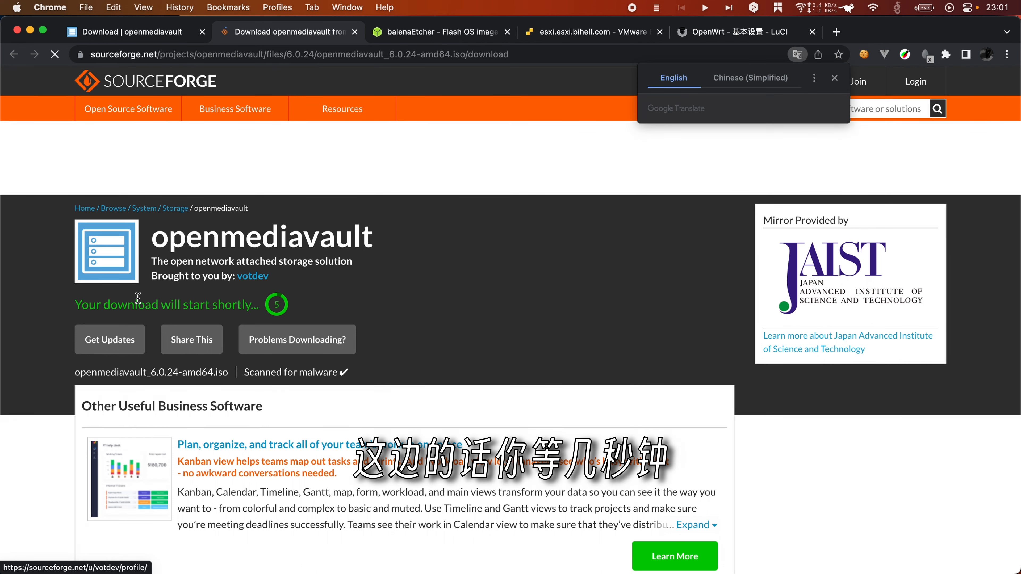
Step: Cancel the ISO download and bring up the Finder Downloads folder
scroll(181, 262, "down", 1)
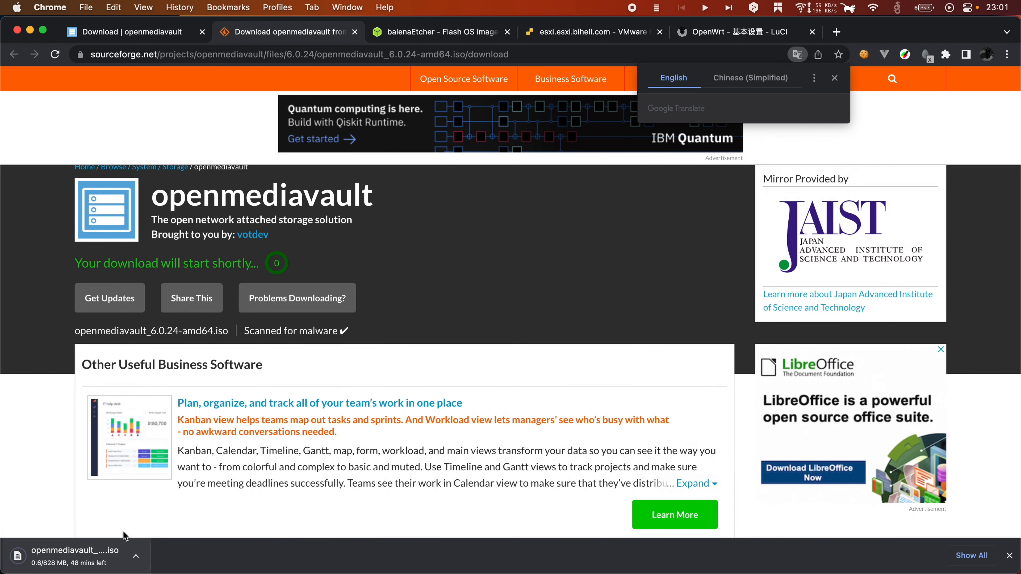
left_click(141, 555)
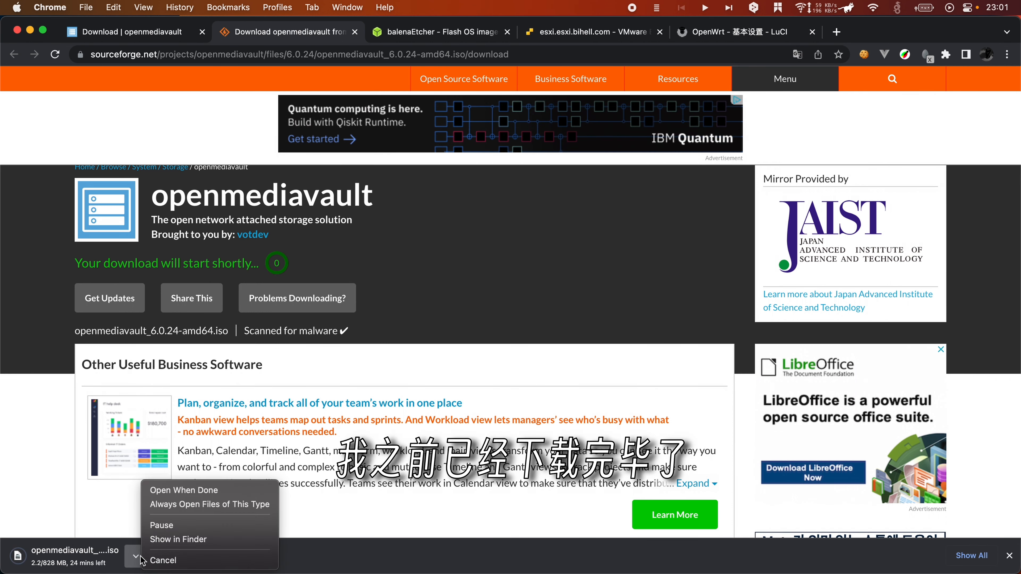
left_click(206, 559)
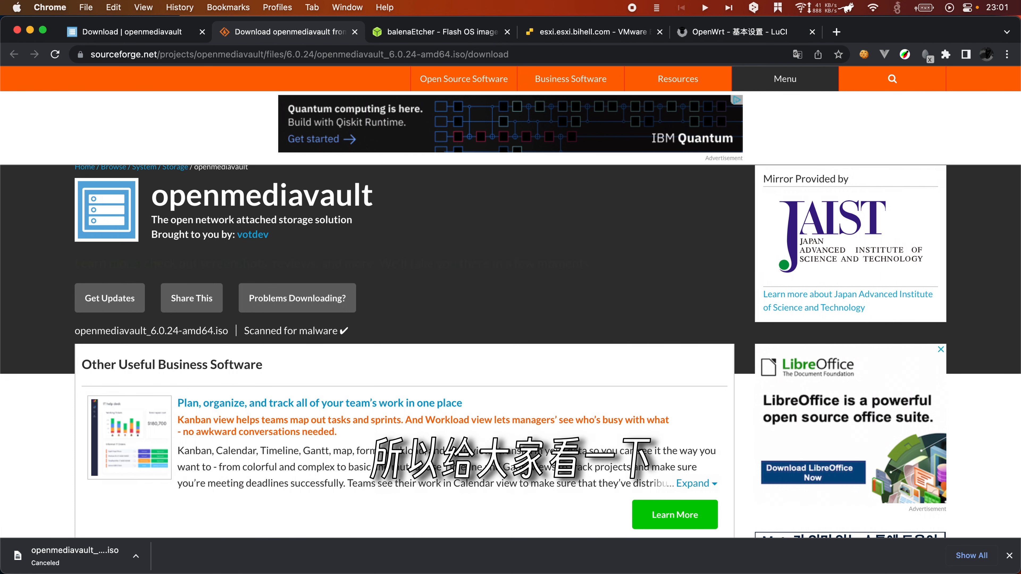
key("super+Tab")
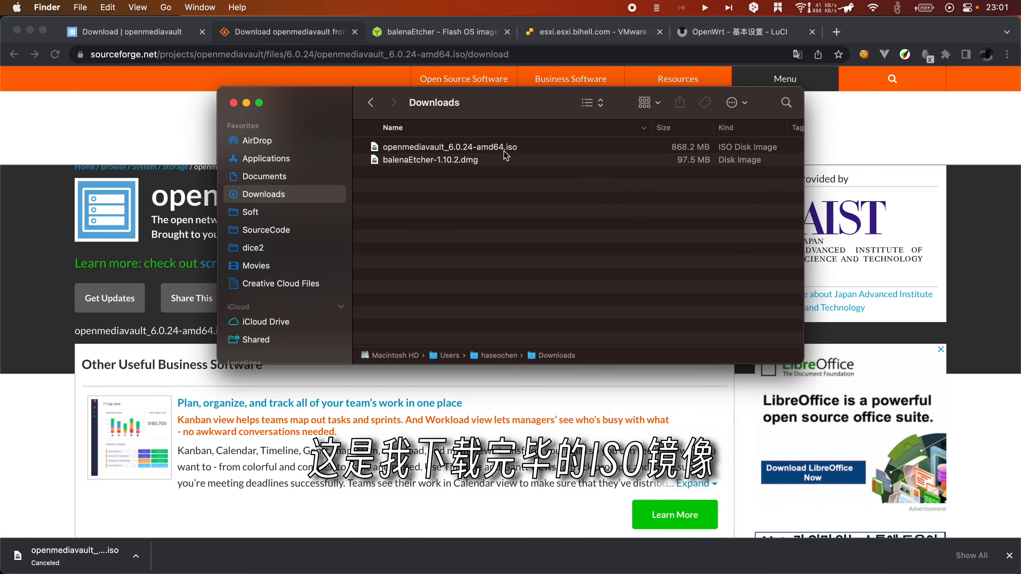
Step: Select the existing openmediavault_6.0.24-amd64.iso in Finder's Downloads folder
left_click(562, 147)
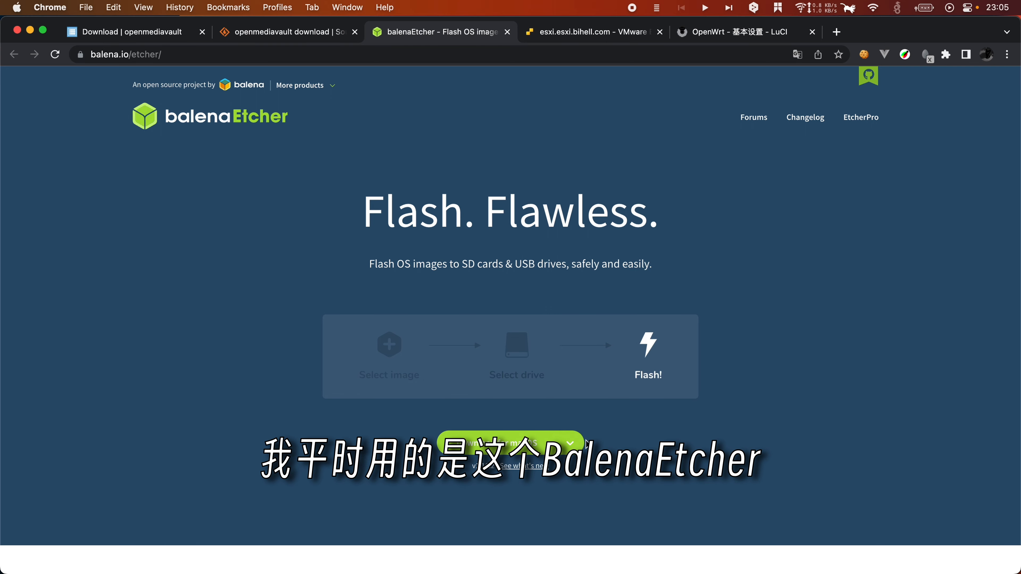
Step: Look over Etcher's download options, then download Etcher for macOS
left_click(571, 446)
scroll(571, 446, "down", 2)
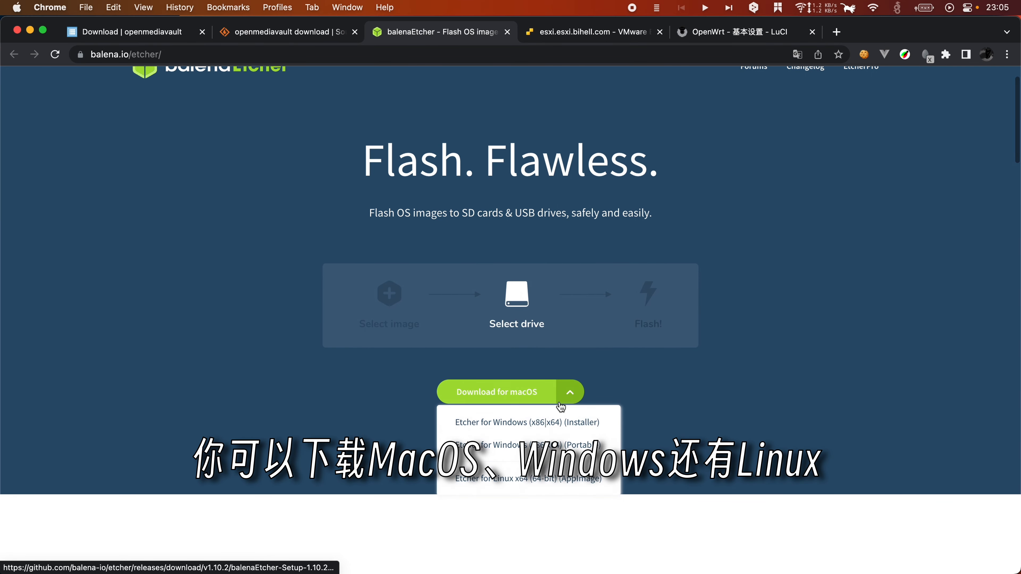
left_click(688, 373)
left_click(465, 388)
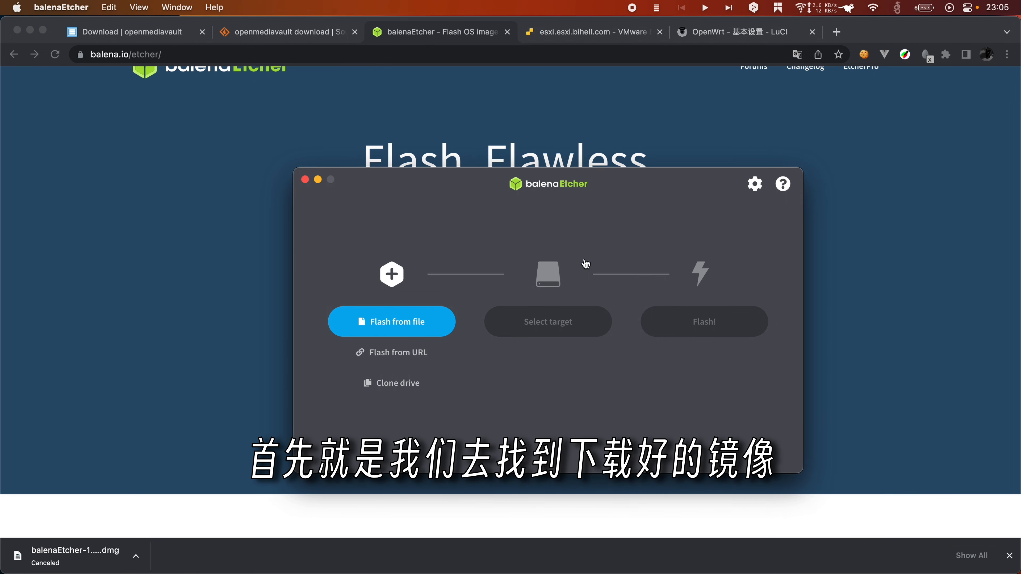
Step: Load openmediavault_6.0.24-amd64.iso from Downloads as the image to flash
left_click(411, 324)
left_click(501, 246)
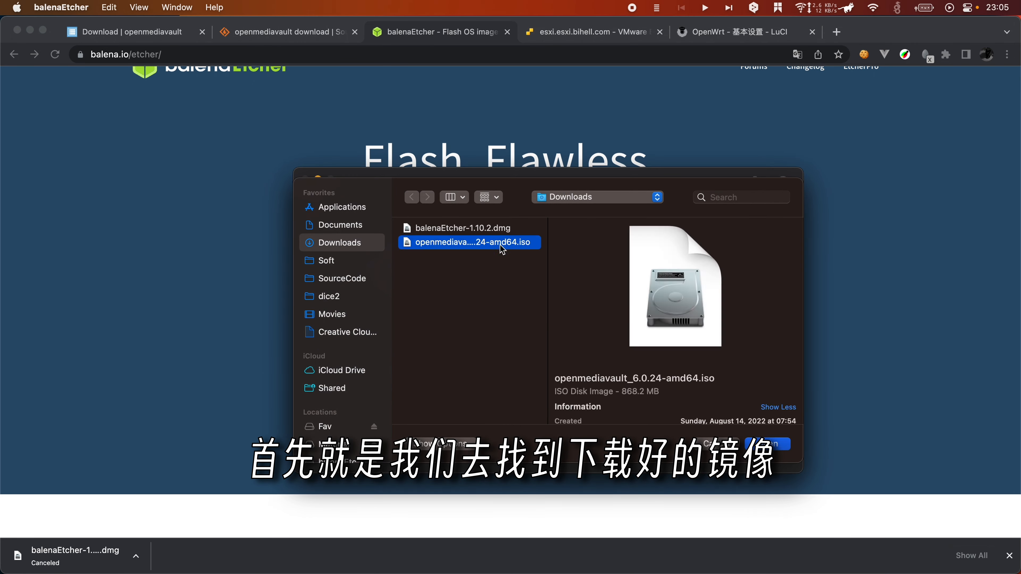
double_click(491, 243)
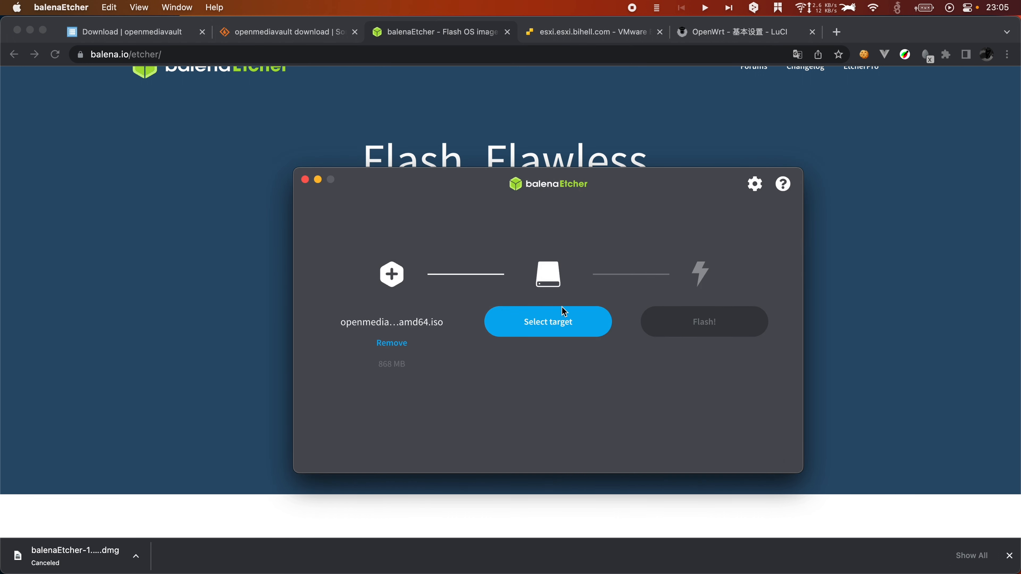
Step: Target the 7.95 GB Kingston SD card, start flashing, and enter the admin password
left_click(588, 324)
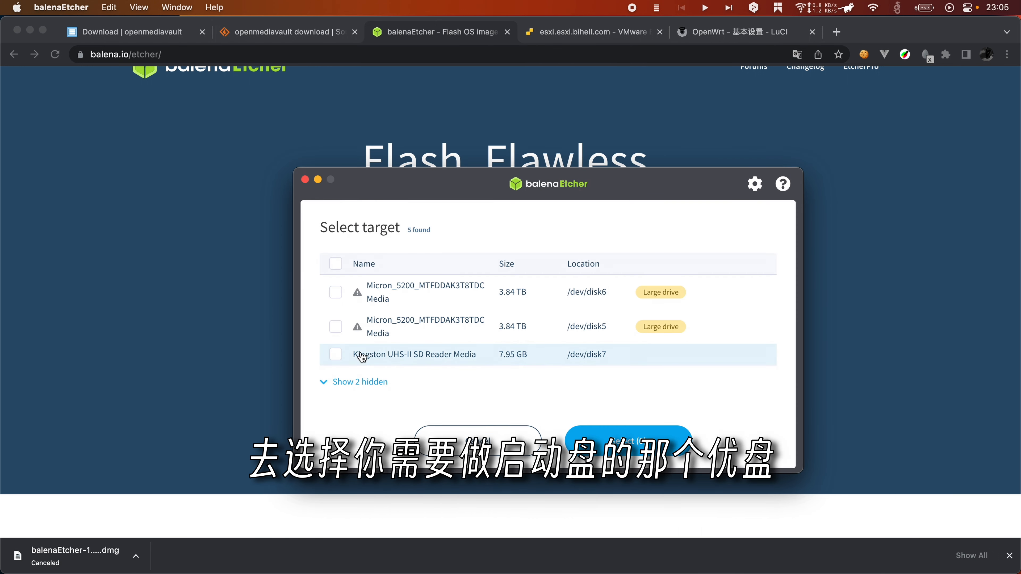
left_click(335, 356)
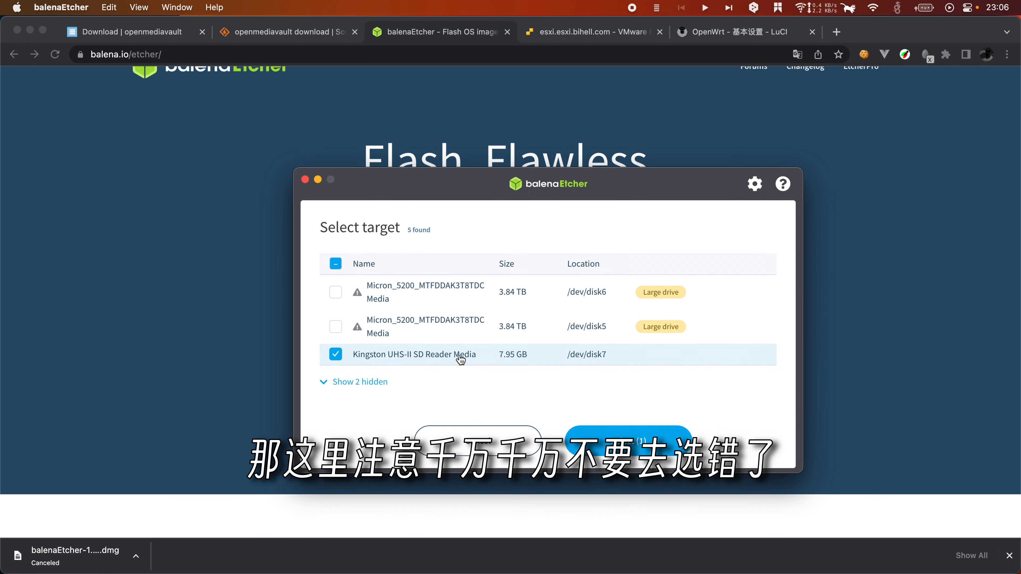
left_click(643, 448)
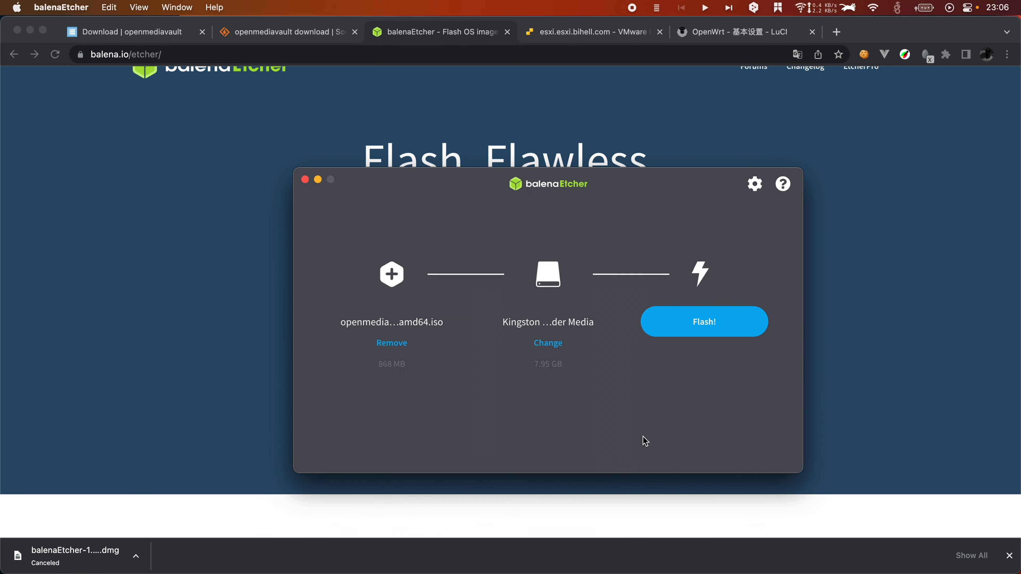
left_click(705, 330)
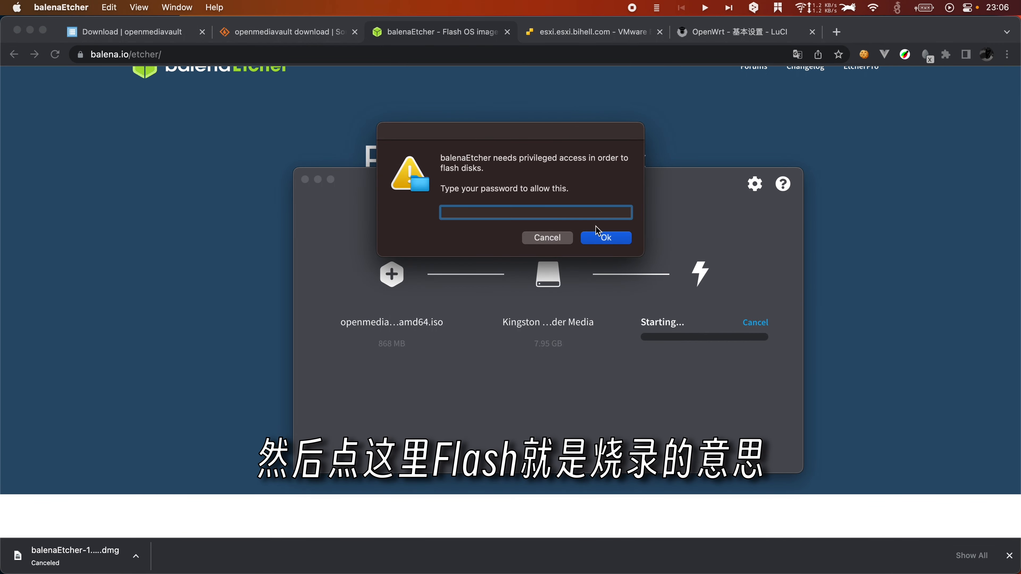
type("••••••••••••••••")
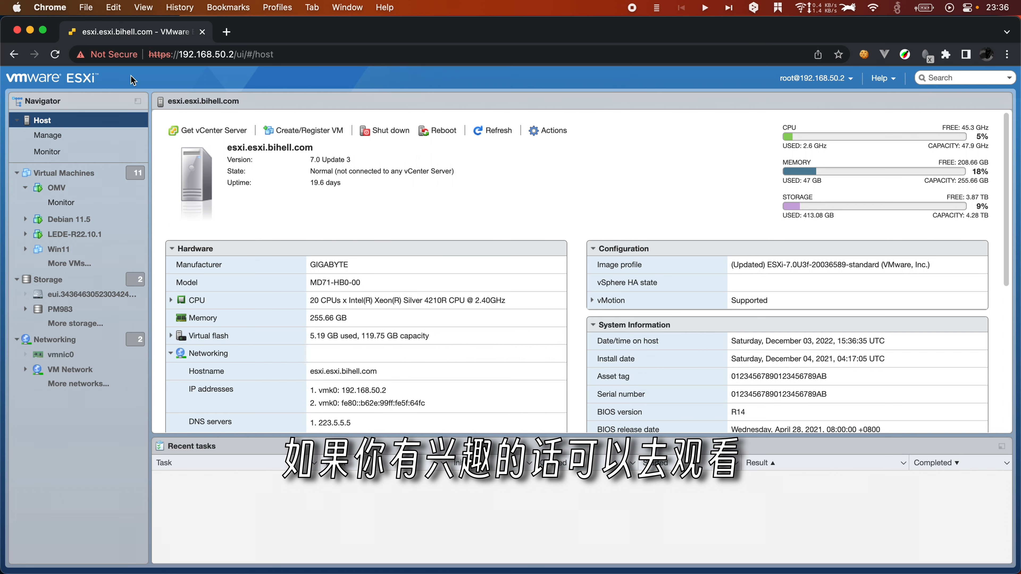
Step: Review the OMV VM's hardware: 40 vCPUs, 16 GB memory, 14 disks, 100 GB Hard disk 1
left_click(70, 186)
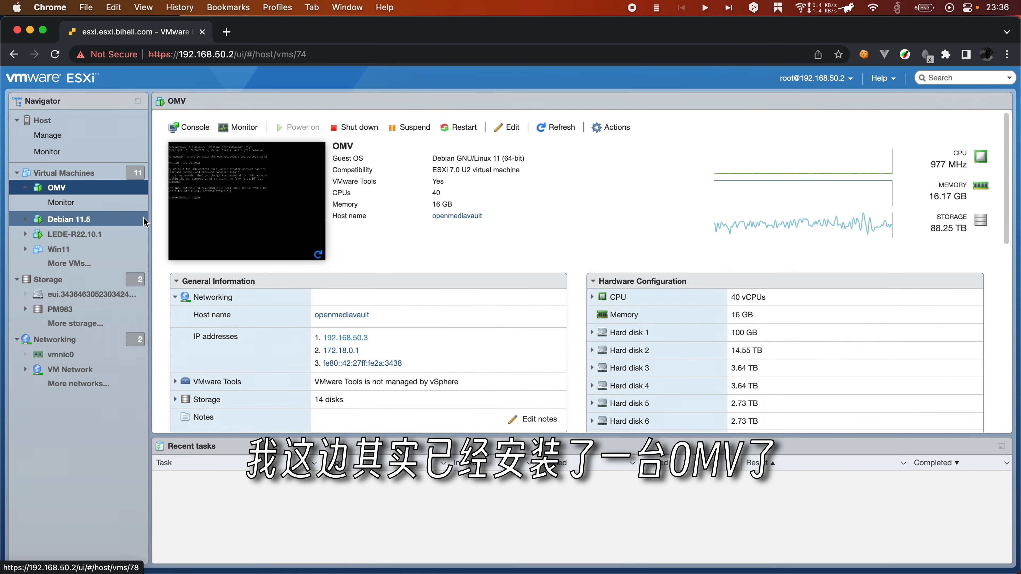
scroll(438, 252, "down", 3)
scroll(437, 258, "down", 2)
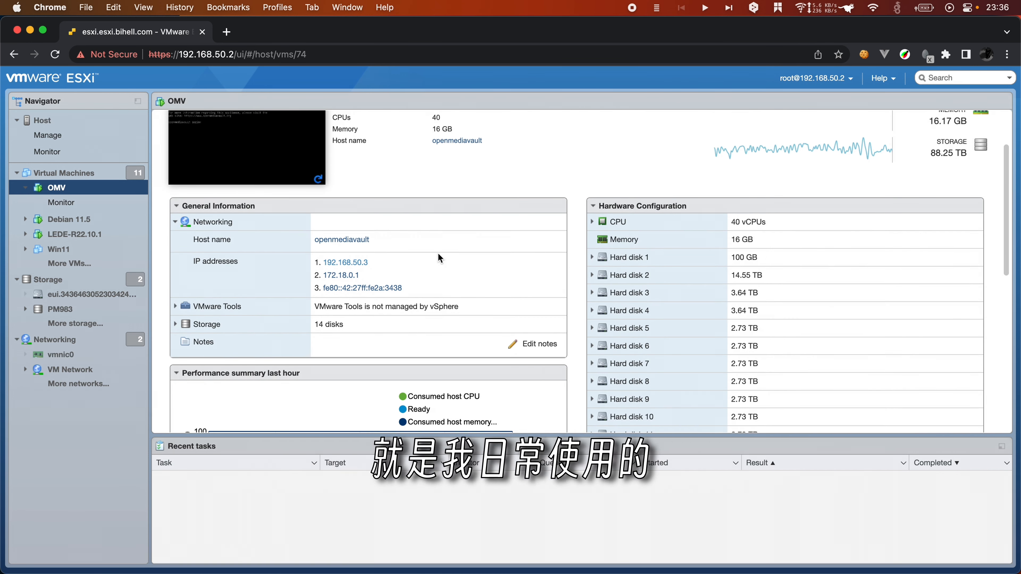
scroll(437, 259, "up", 5)
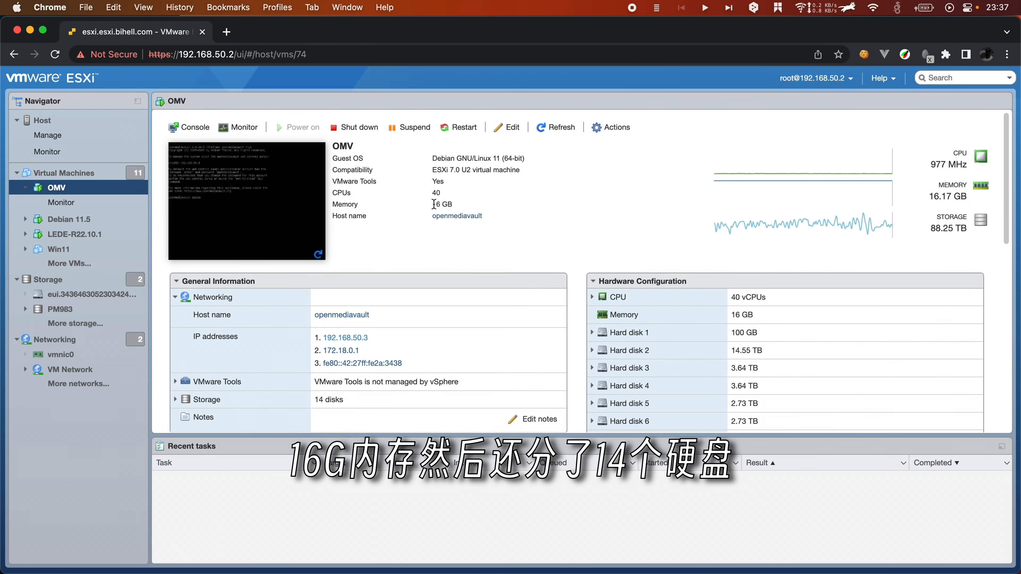
scroll(421, 296, "down", 2)
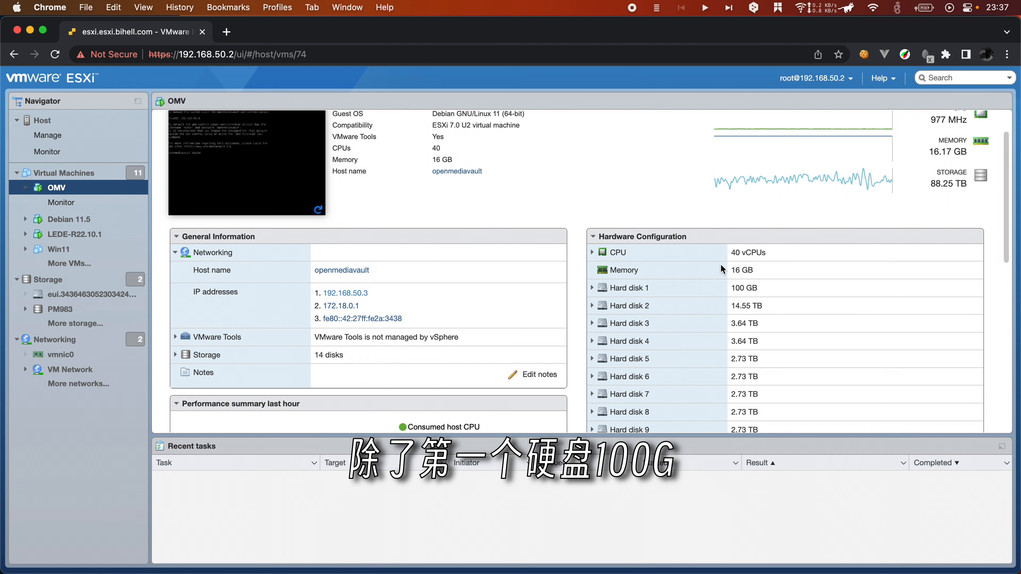
left_click_drag(743, 288, 758, 288)
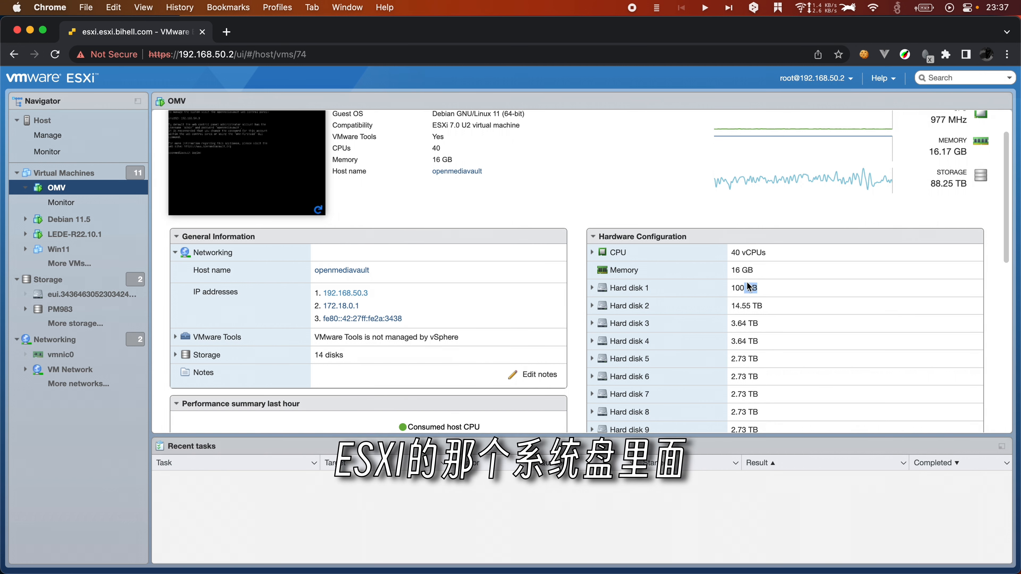
scroll(695, 304, "down", 3)
scroll(693, 304, "up", 2)
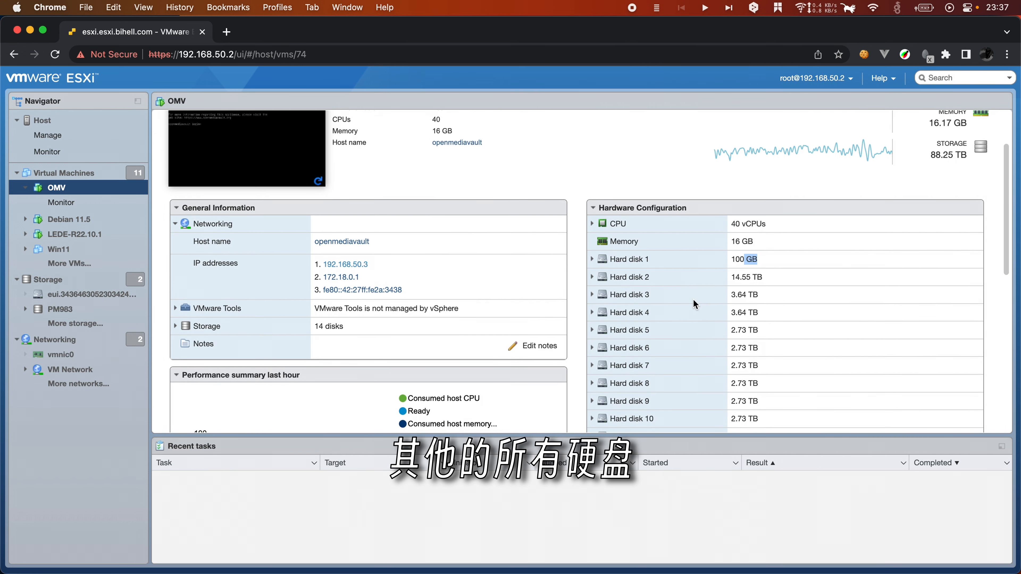
scroll(694, 304, "up", 1)
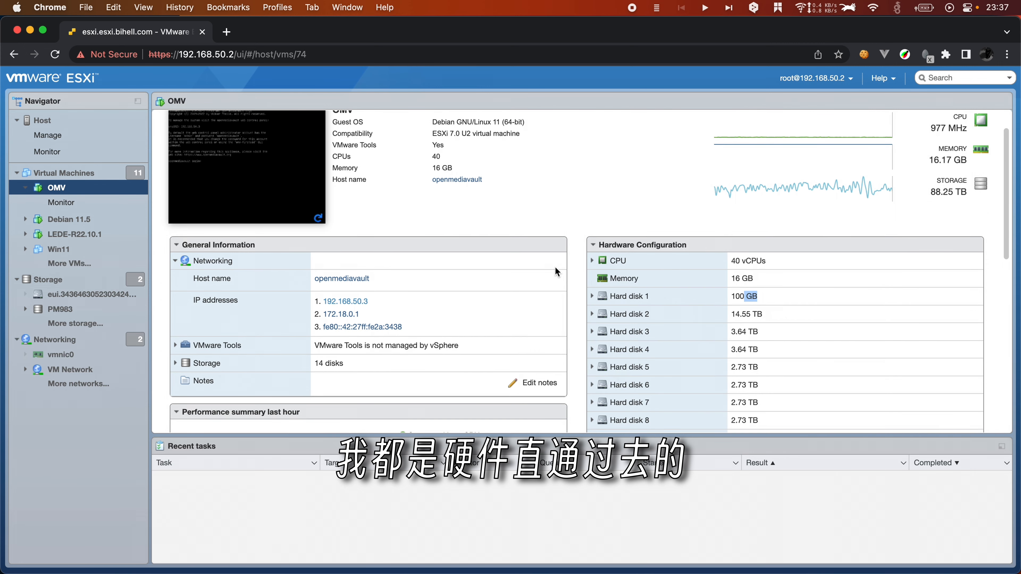
left_click(495, 226)
scroll(494, 228, "up", 2)
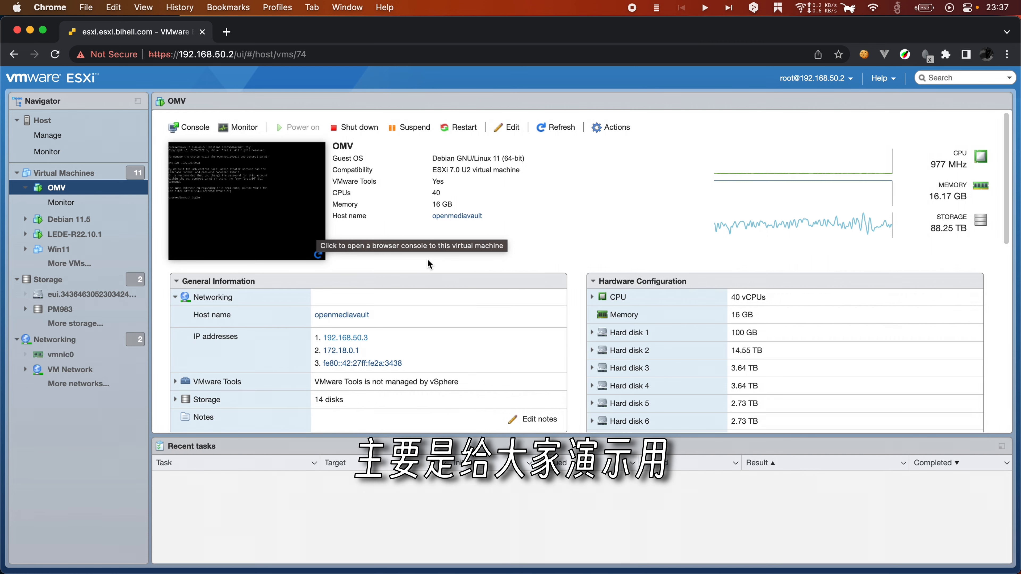
Step: Start a new virtual machine and name it OMV-DEMO
left_click(64, 173)
left_click(225, 133)
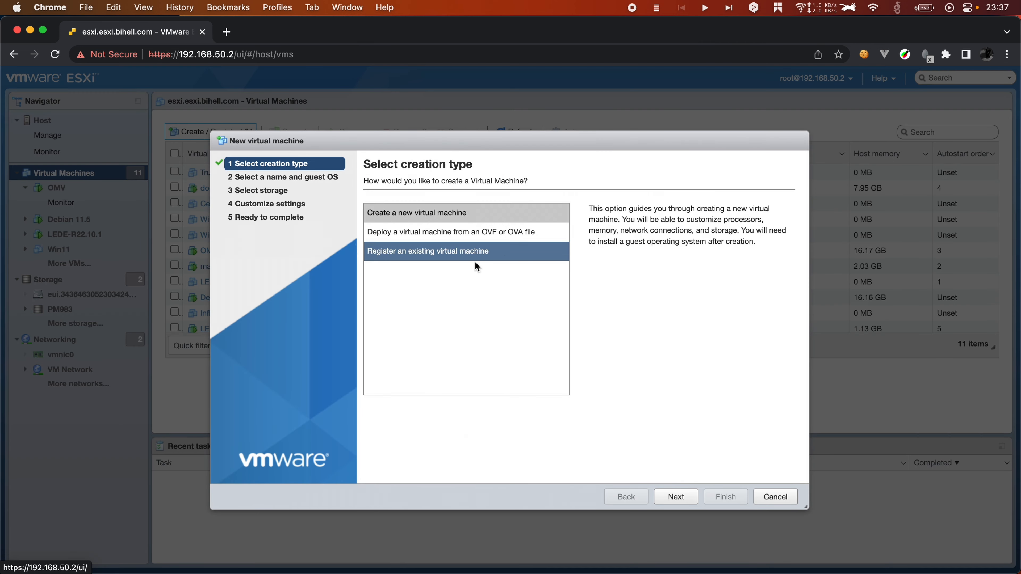
left_click(679, 497)
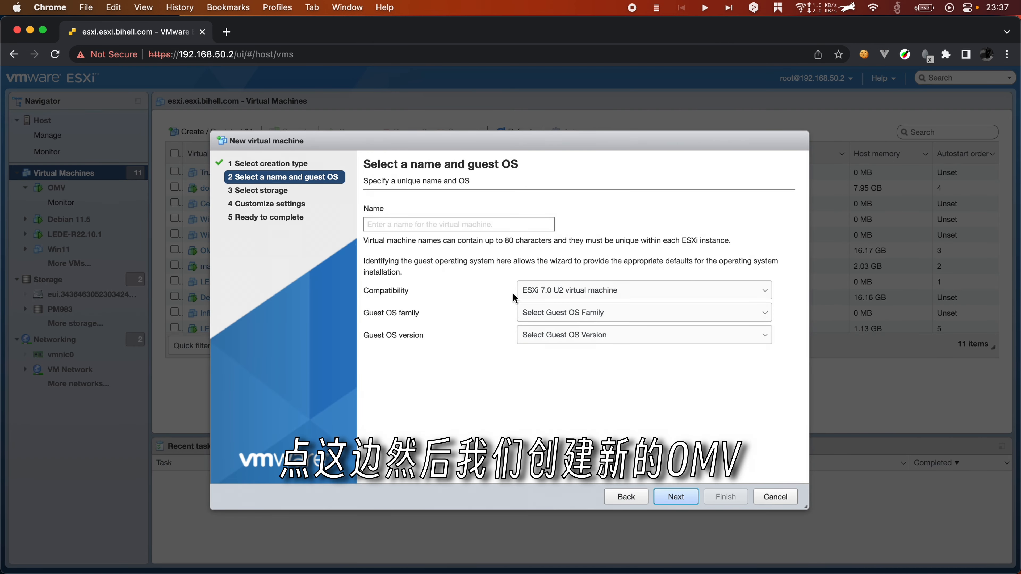
left_click(433, 224)
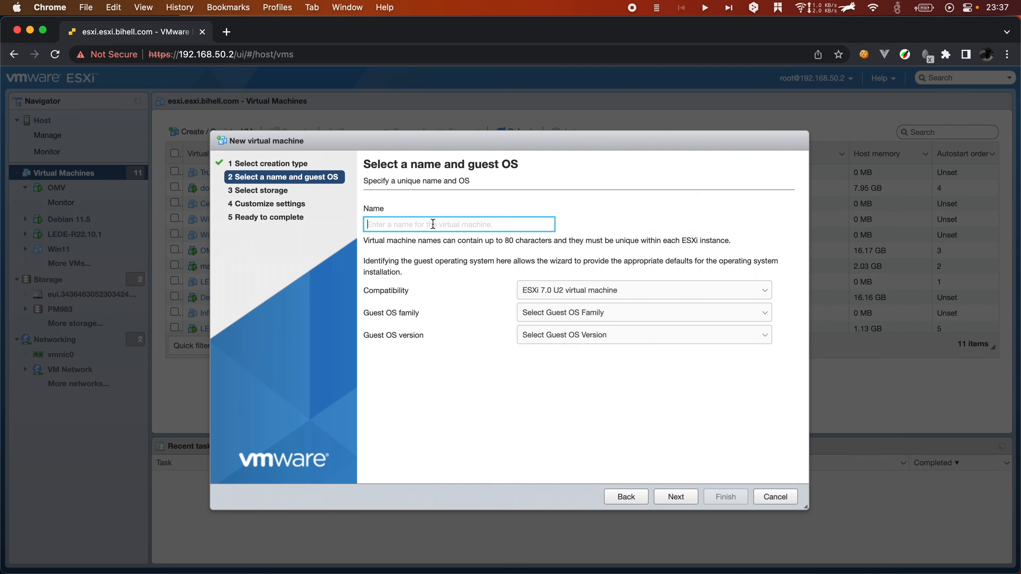
type("OMV")
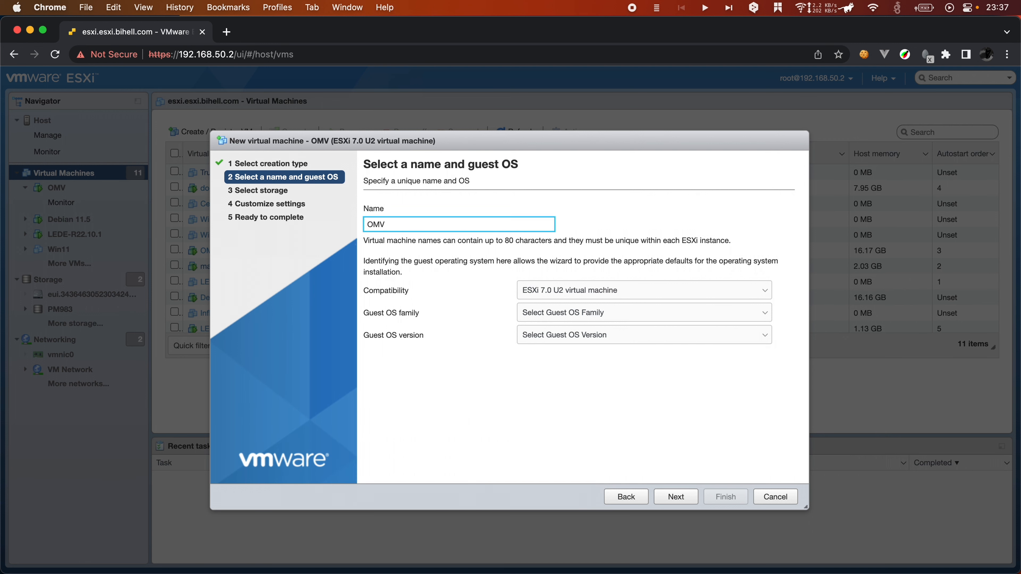
type("-DEMO")
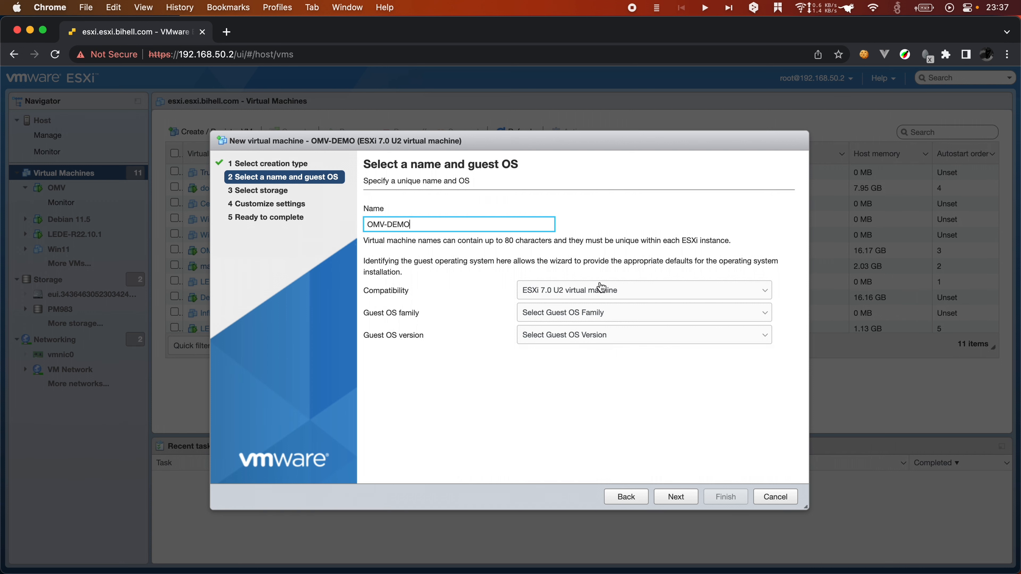
Step: Choose Linux > Debian GNU/Linux 11 (64-bit) as guest OS and keep the default datastore
left_click(597, 325)
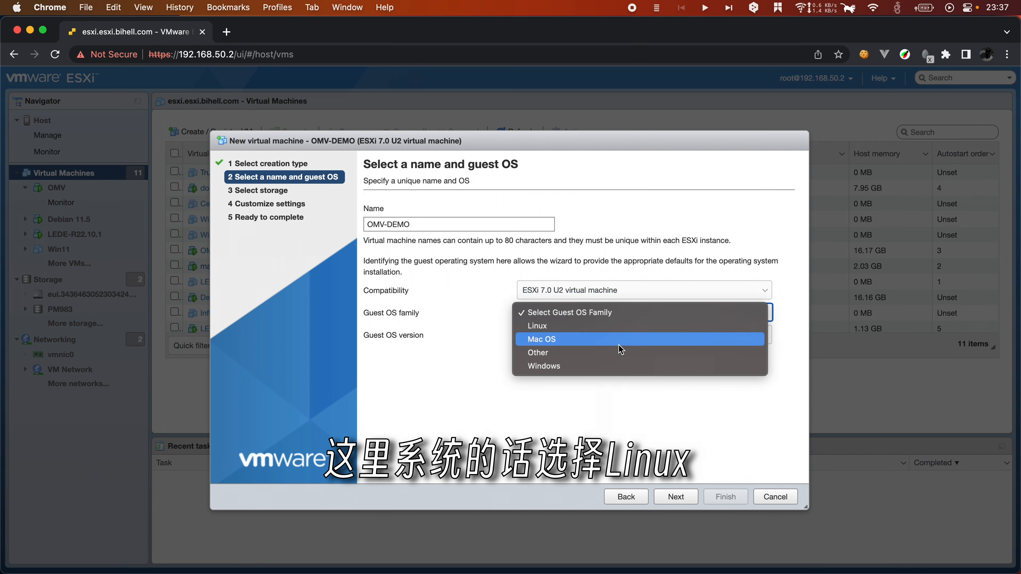
left_click(568, 325)
left_click(602, 339)
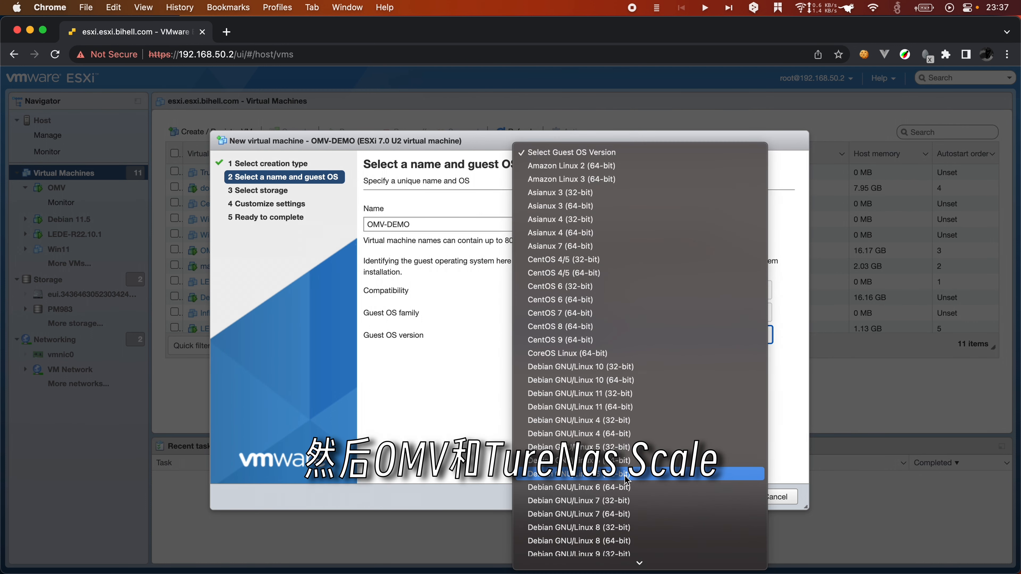
scroll(626, 479, "down", 2)
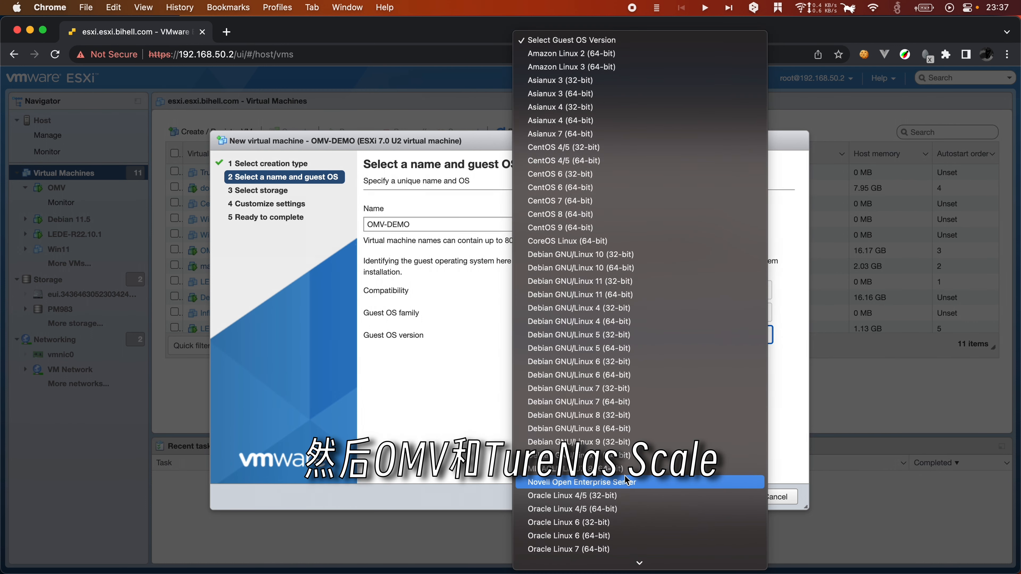
scroll(625, 480, "down", 2)
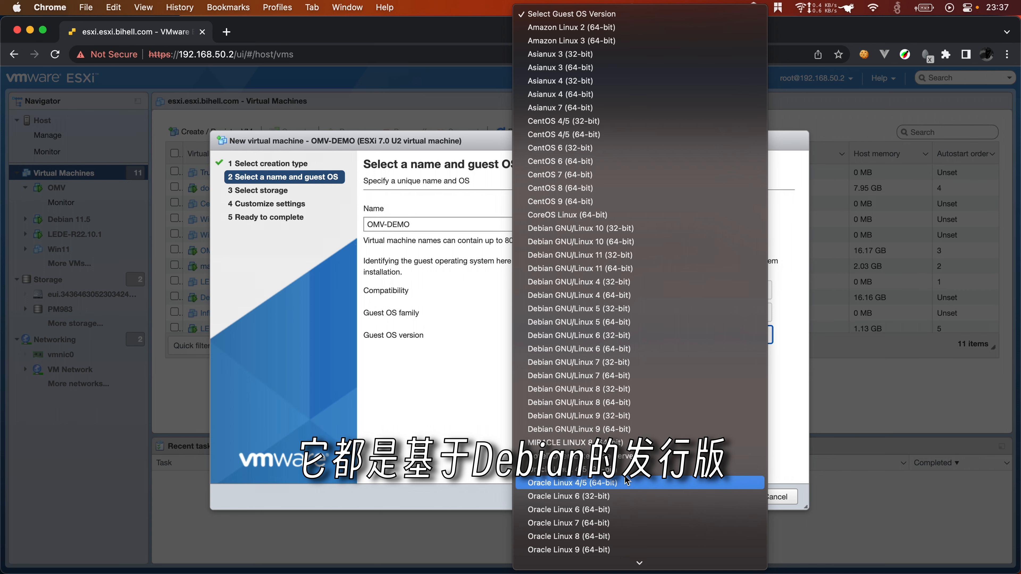
left_click(631, 268)
left_click(679, 503)
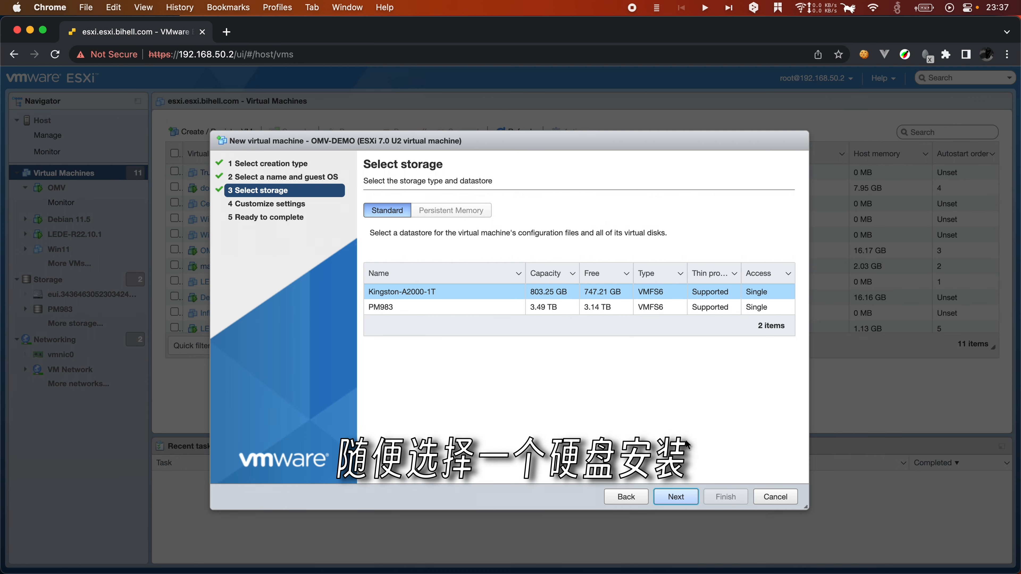
left_click(676, 497)
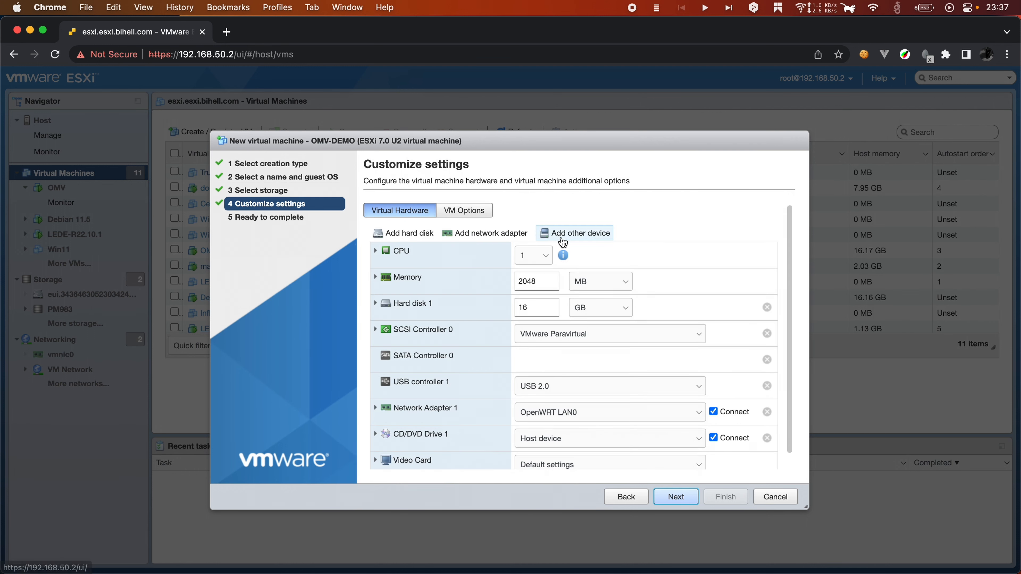
Step: Give the virtual machine 40 CPUs
left_click(531, 255)
mouse_move(529, 563)
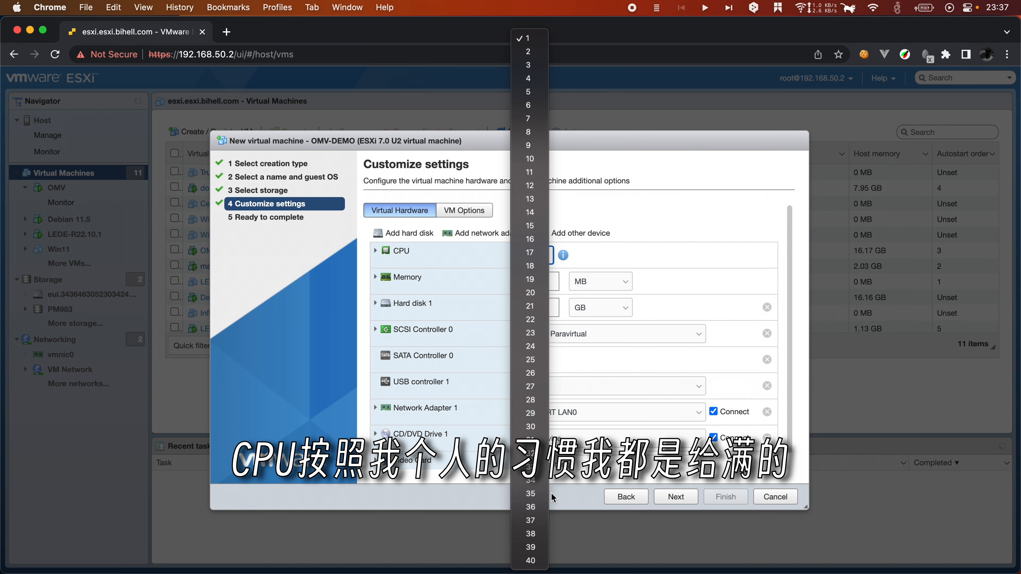
left_click(536, 562)
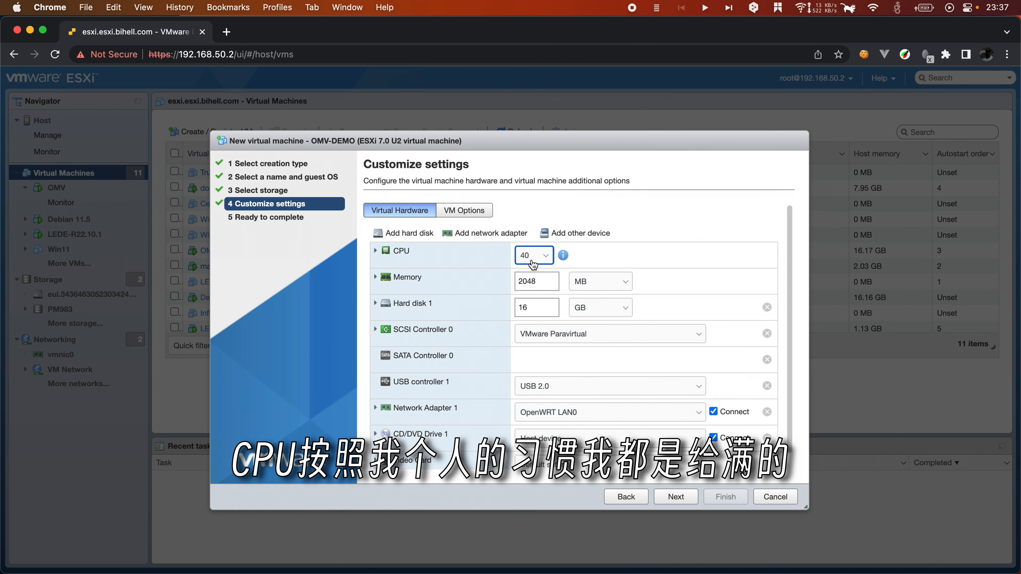
left_click(608, 249)
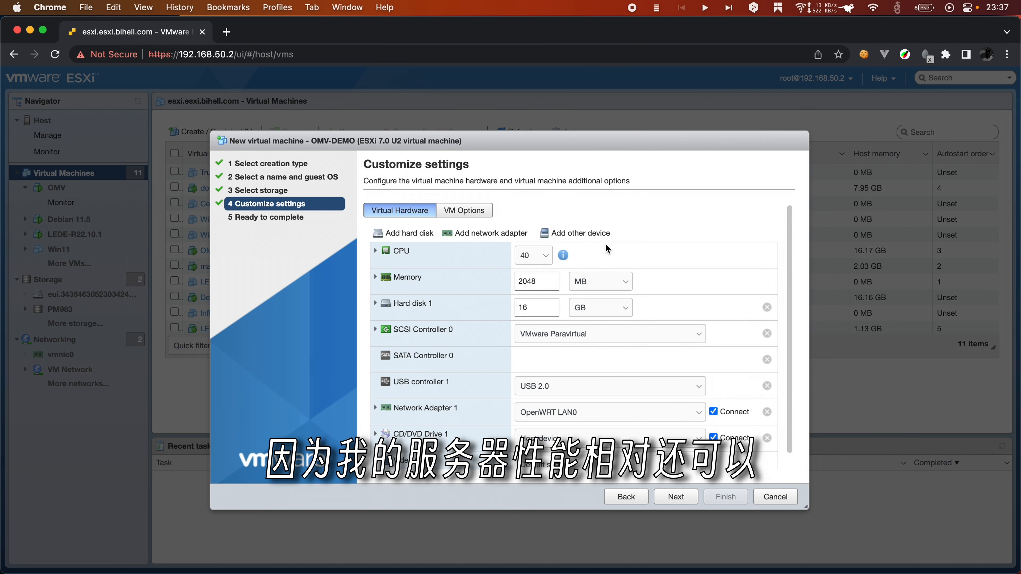
Step: Set the VM's memory to 16 GB
left_click(626, 282)
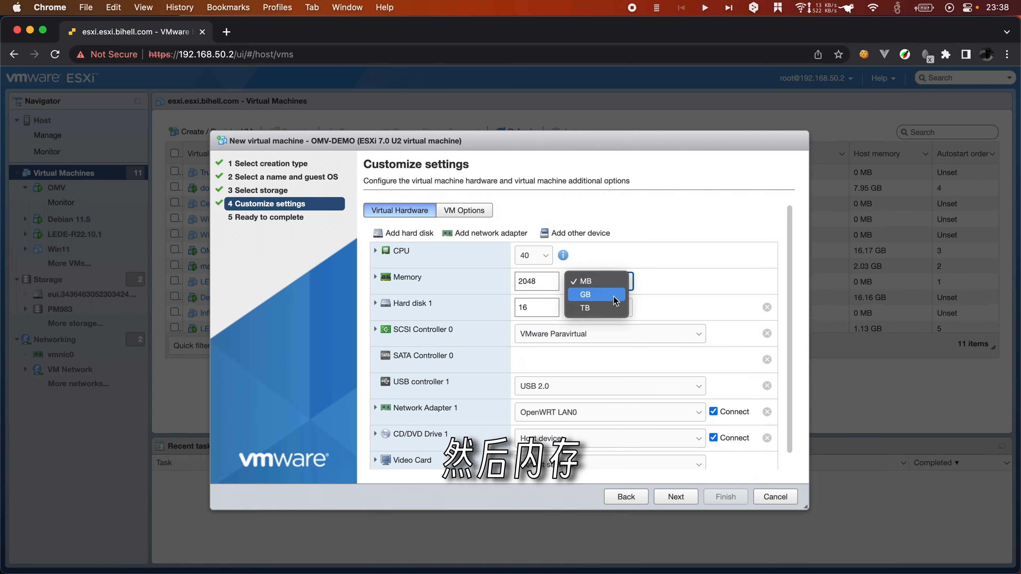
left_click(594, 294)
left_click(544, 282)
left_click_drag(544, 281, 486, 286)
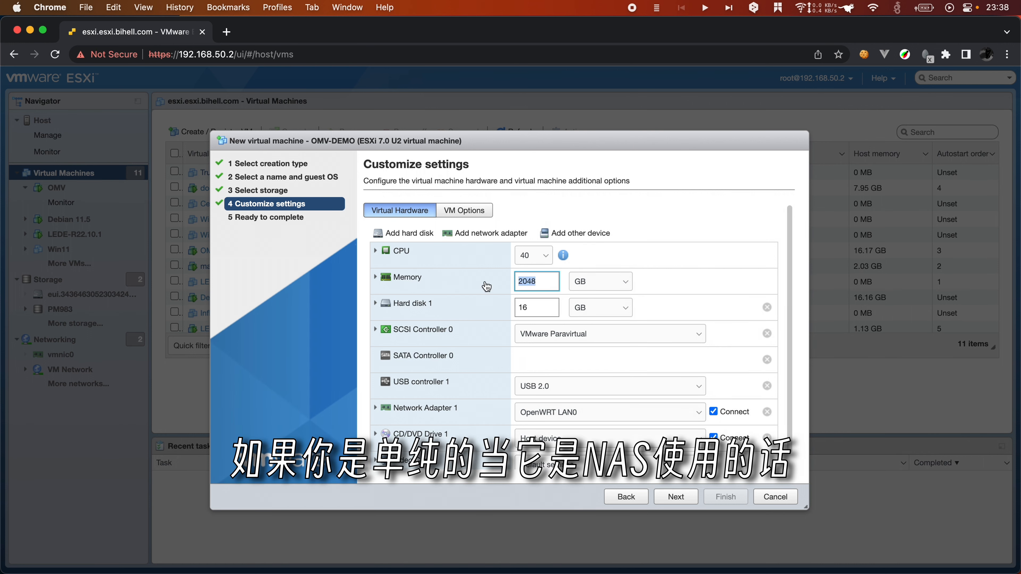
type("16")
left_click(650, 229)
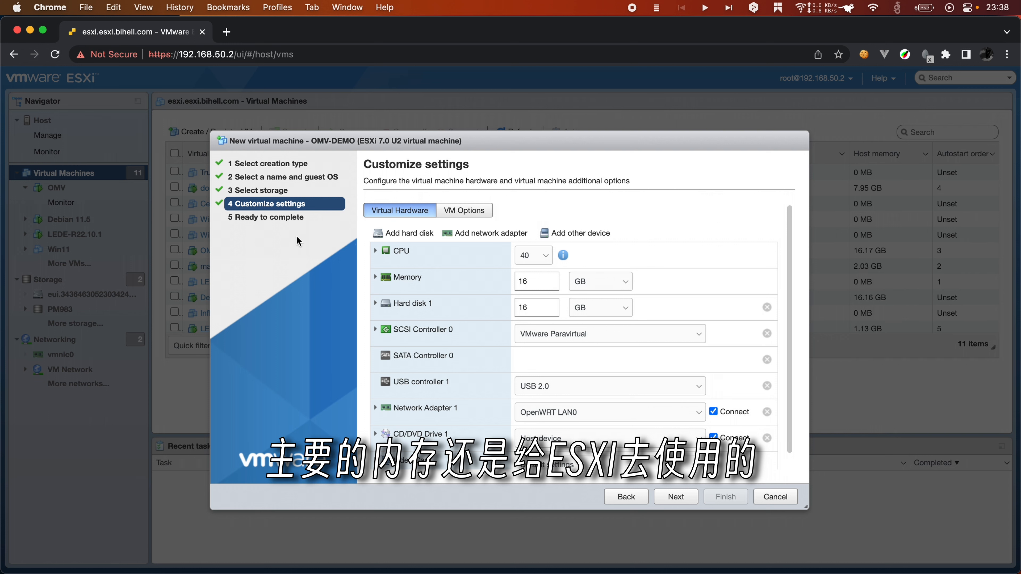
Step: Set Hard disk 1 to 10 GB
scroll(503, 358, "down", 1)
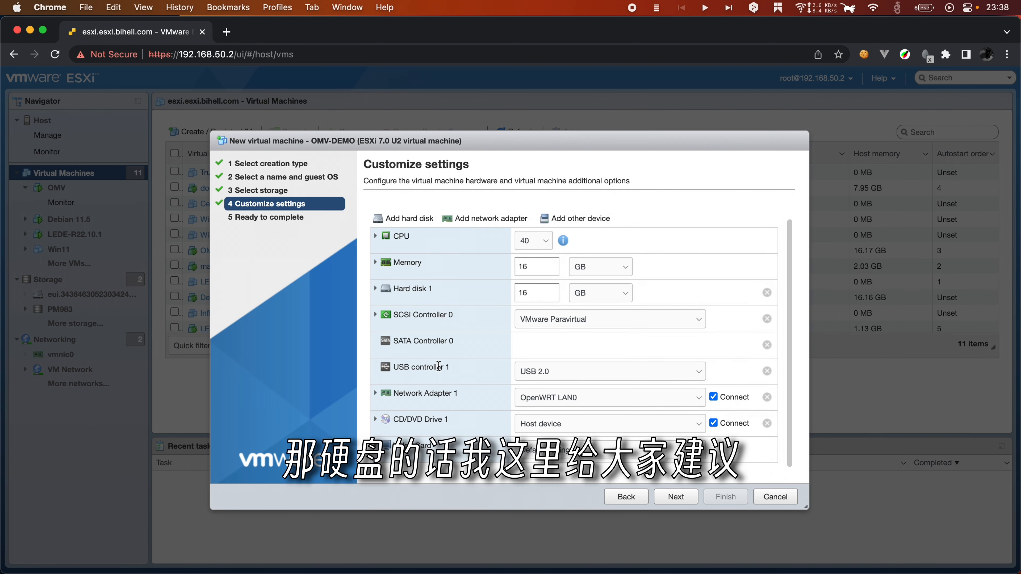
left_click_drag(538, 293, 425, 297)
type("10")
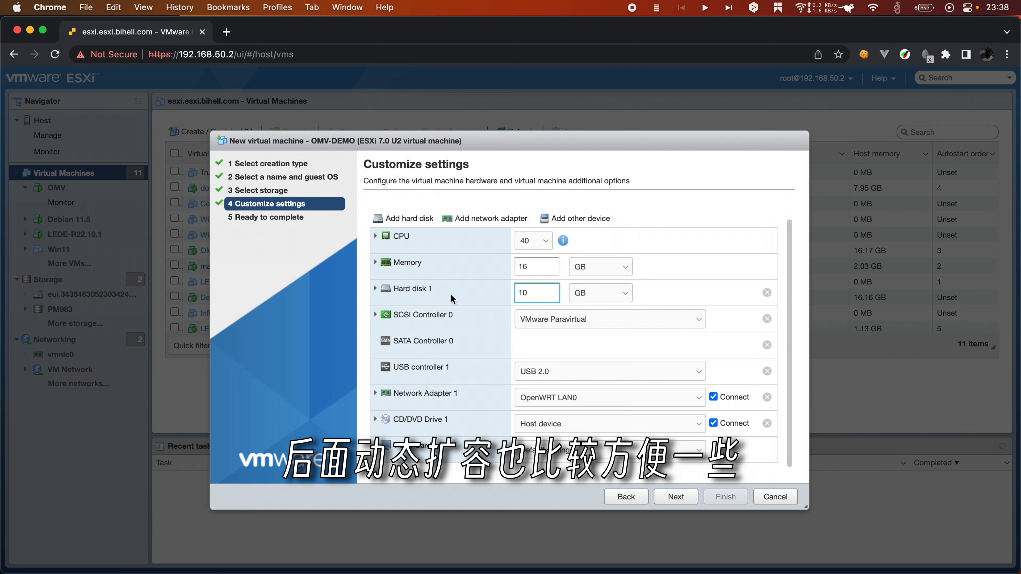
key("super+a")
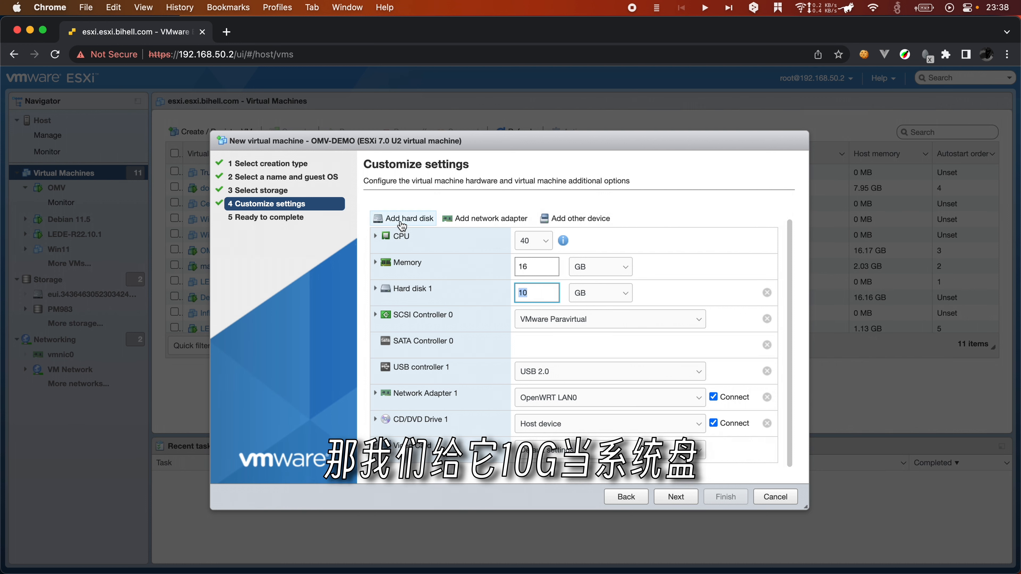
Step: Add three new standard 16 GB hard disks to OMV-DEMO
left_click(409, 218)
left_click(406, 235)
left_click(409, 218)
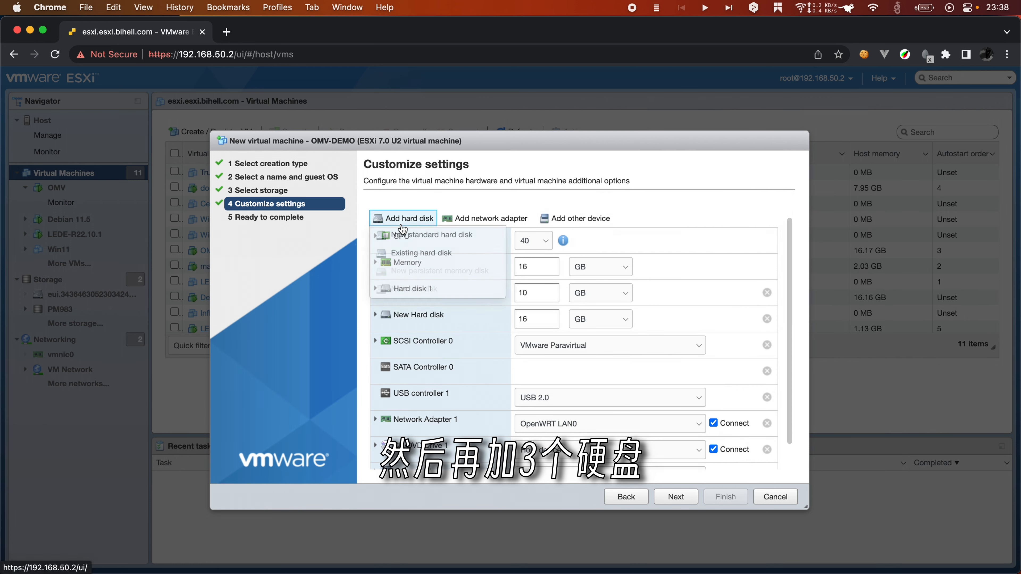
left_click(405, 235)
left_click(409, 218)
left_click(420, 240)
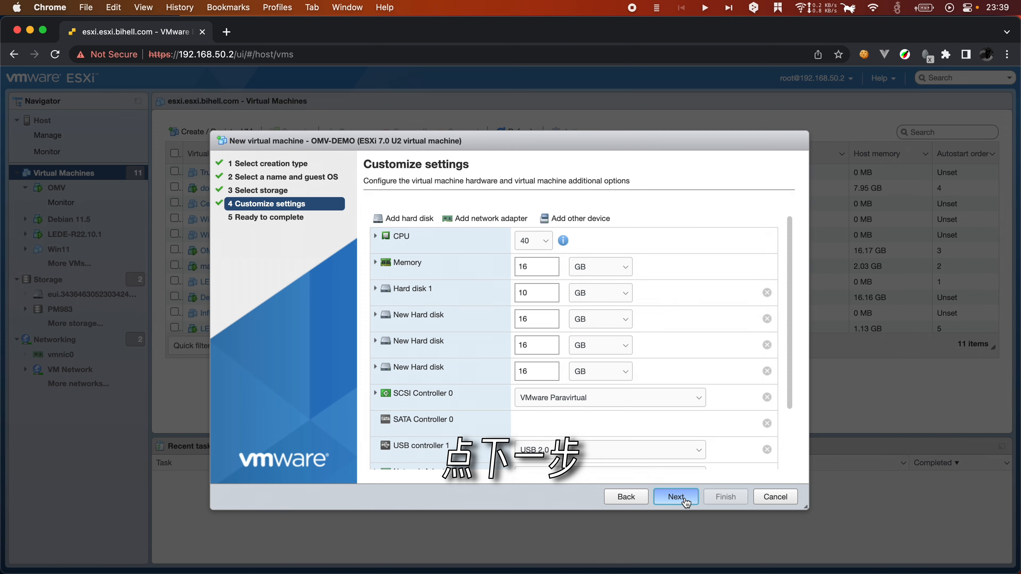
Step: Review the settings summary and finish creating OMV-DEMO
left_click(676, 496)
scroll(588, 382, "down", 2)
scroll(587, 382, "down", 10)
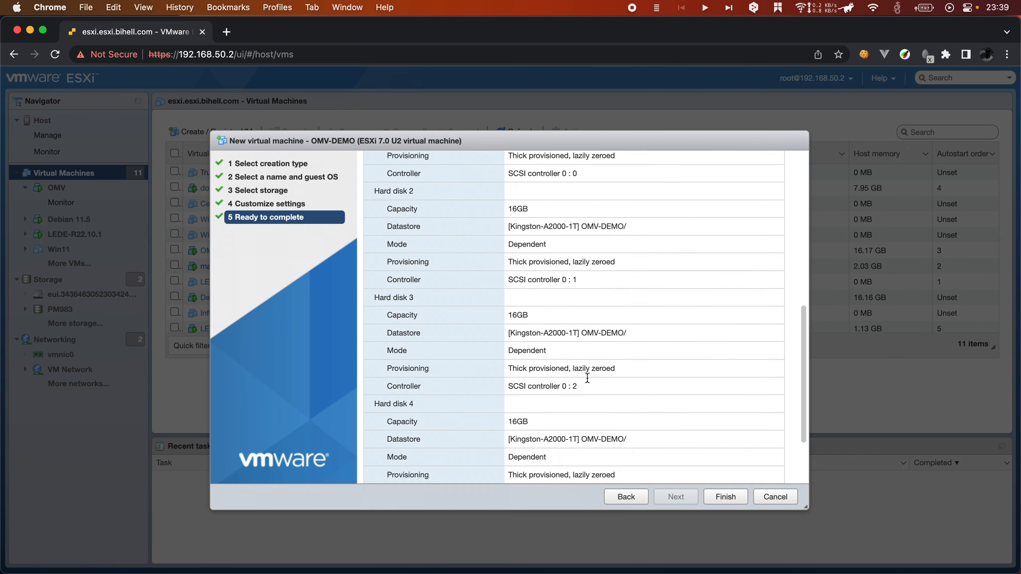
left_click(722, 502)
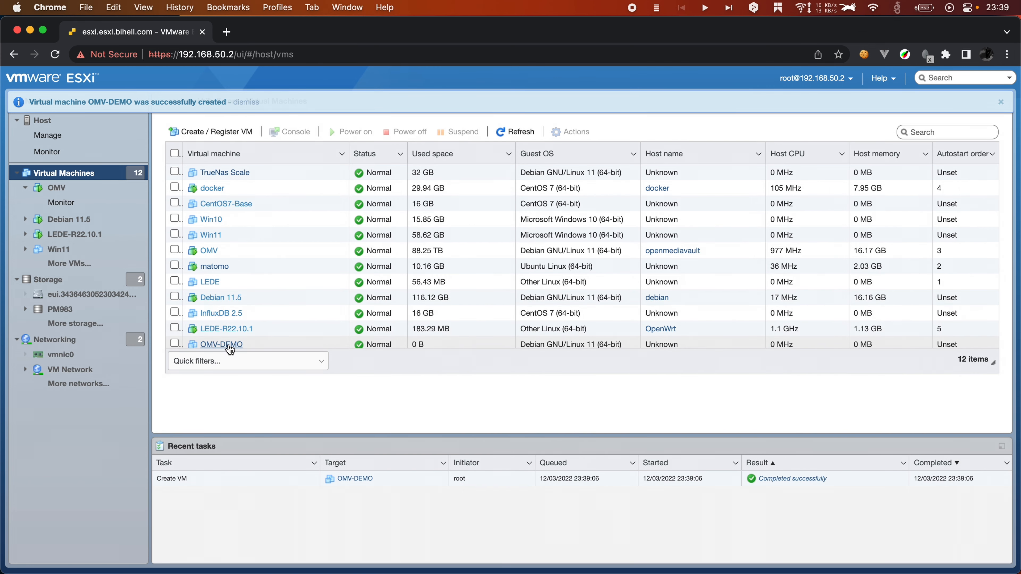
Step: In OMV-DEMO's settings, connect the CD/DVD drive and set it to a datastore ISO file
left_click(227, 345)
left_click(498, 128)
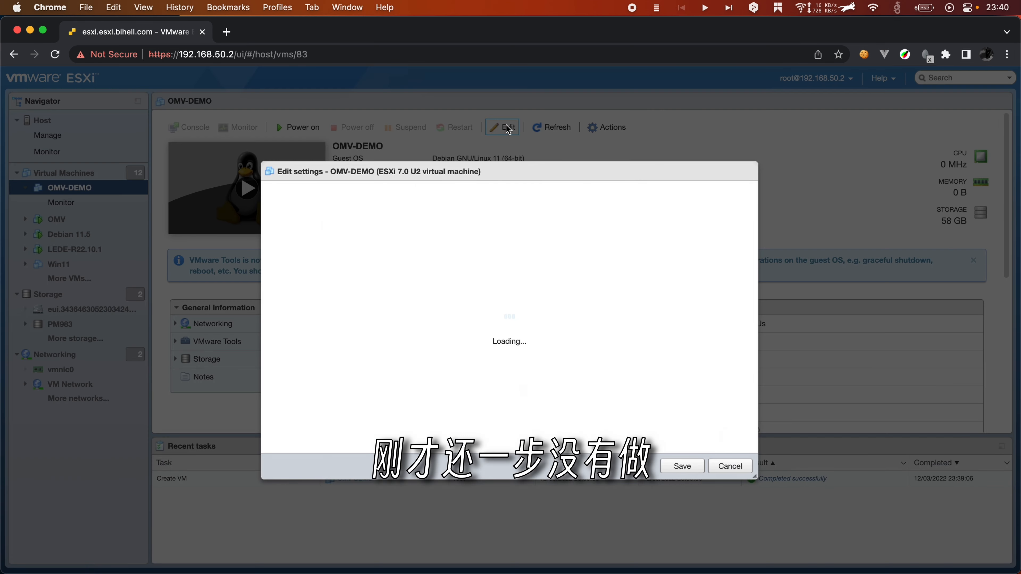
scroll(570, 354, "down", 5)
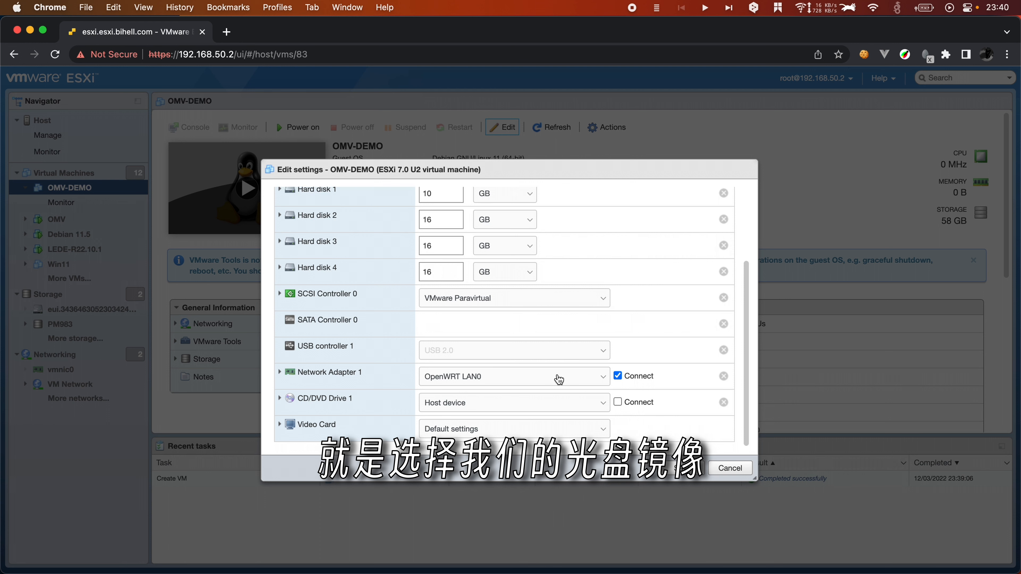
left_click(623, 403)
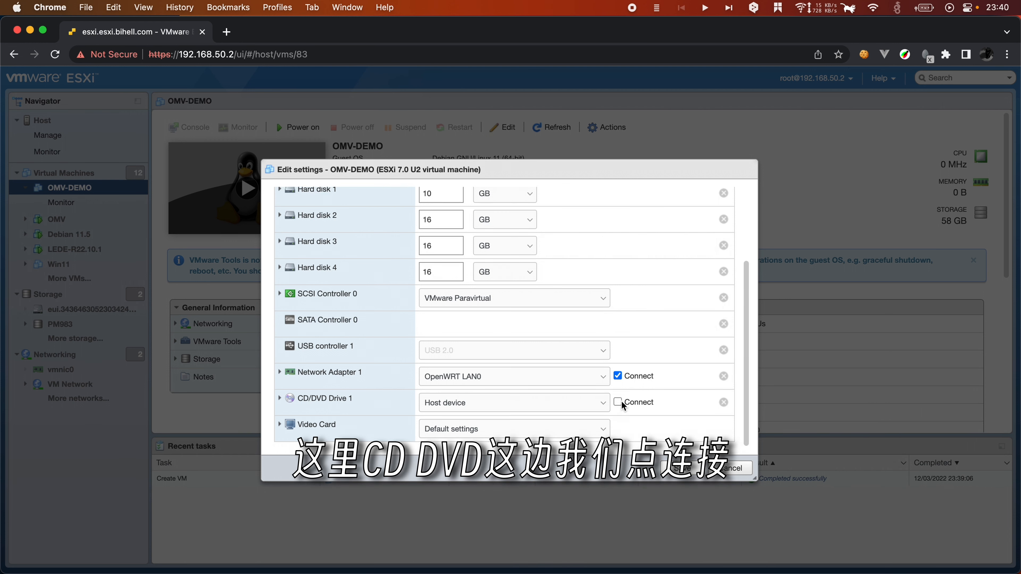
left_click(339, 411)
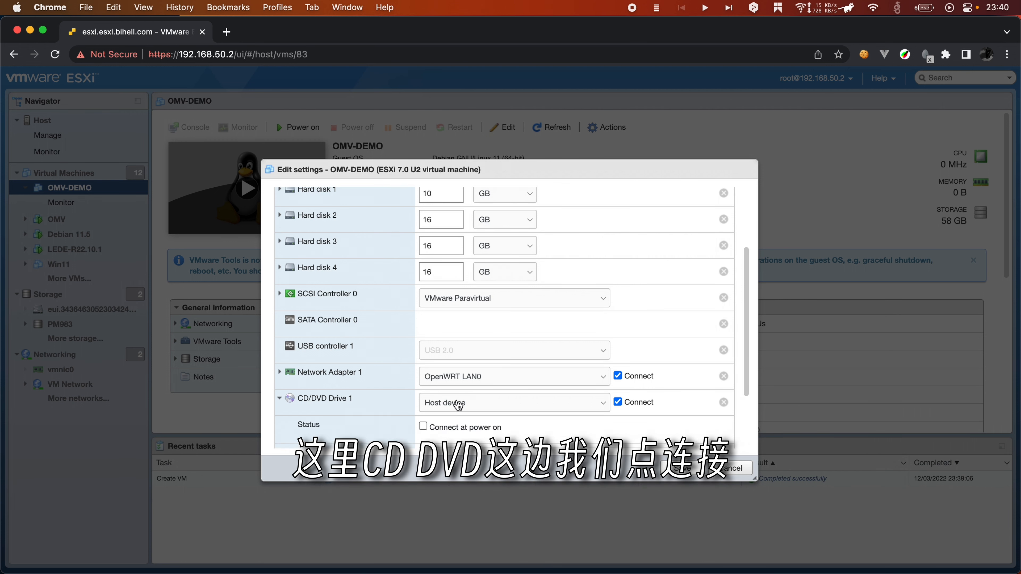
left_click(490, 403)
left_click(470, 415)
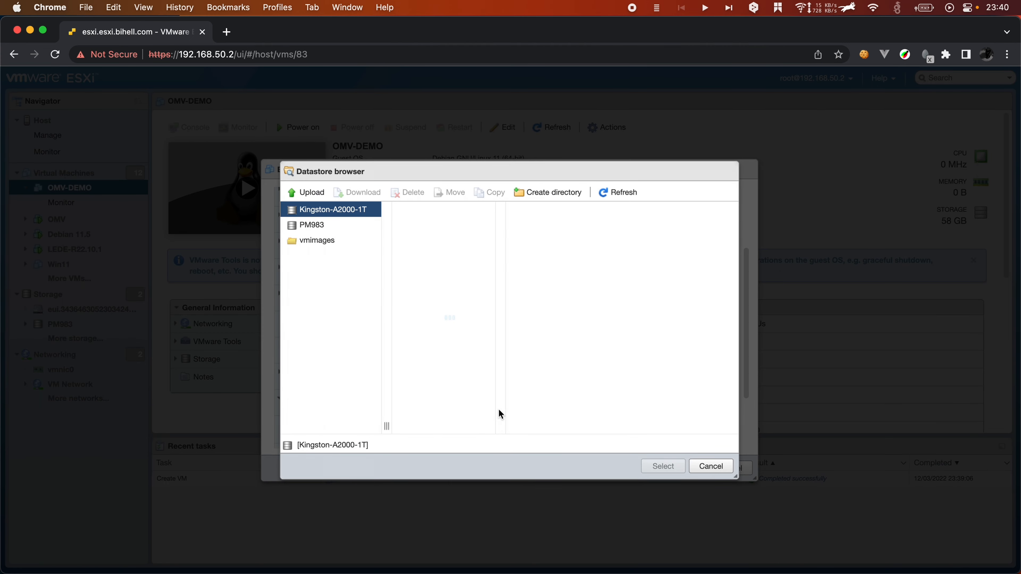
Step: Mount openmediavault_6.0.24-amd64.iso from the Soft folder, save, and power on OMV-DEMO
left_click(436, 241)
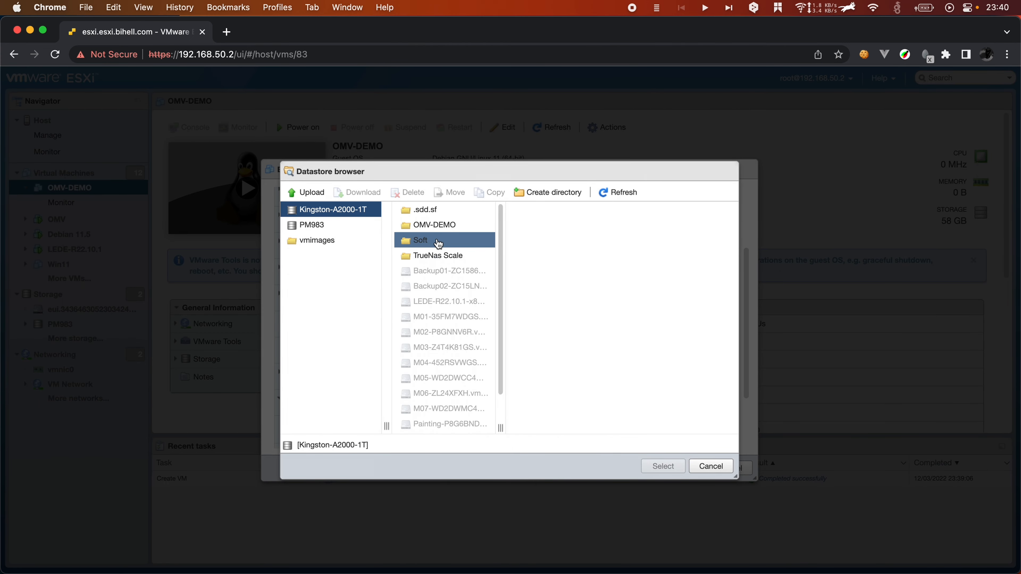
left_click(580, 244)
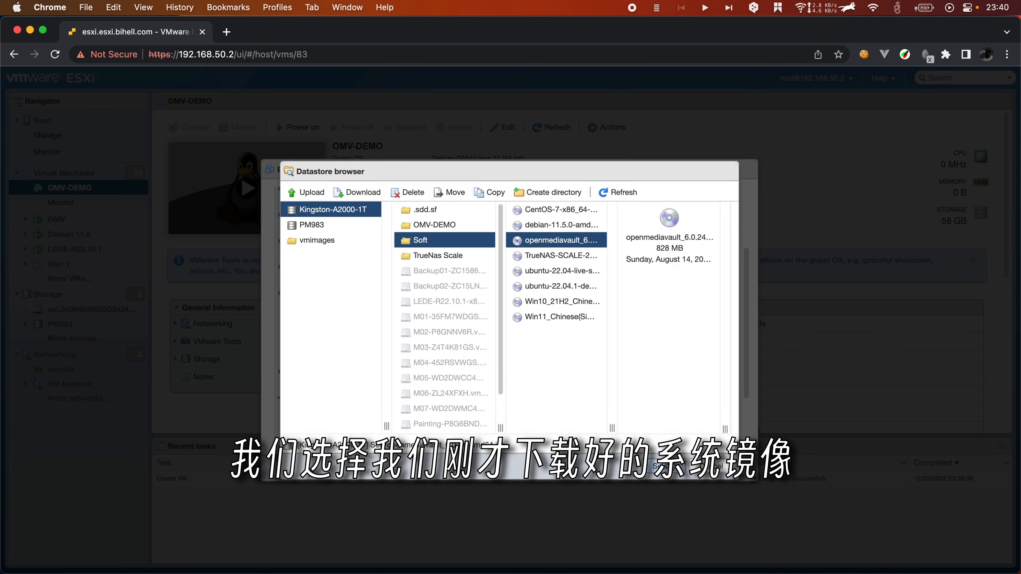
left_click(659, 467)
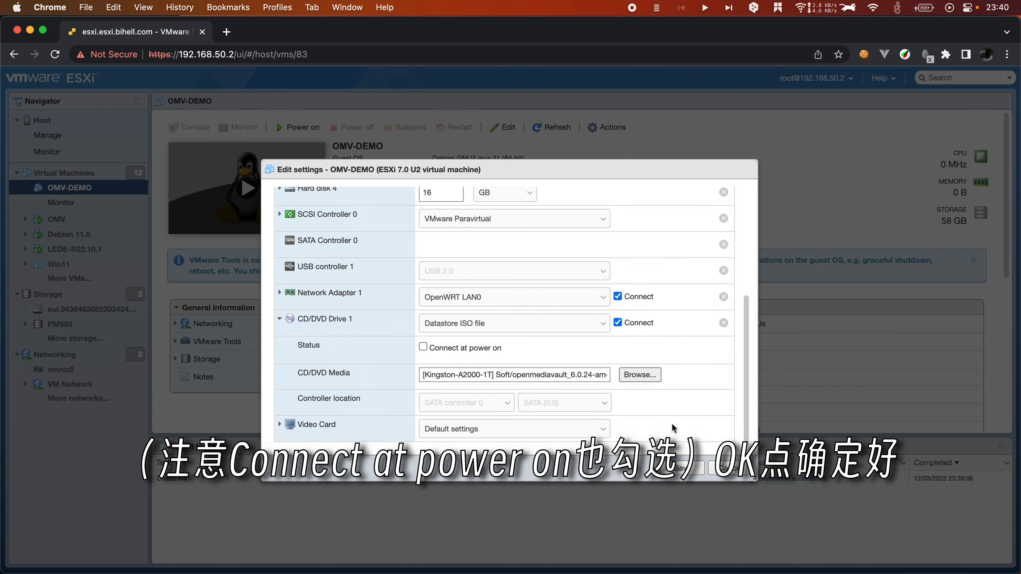
left_click(686, 467)
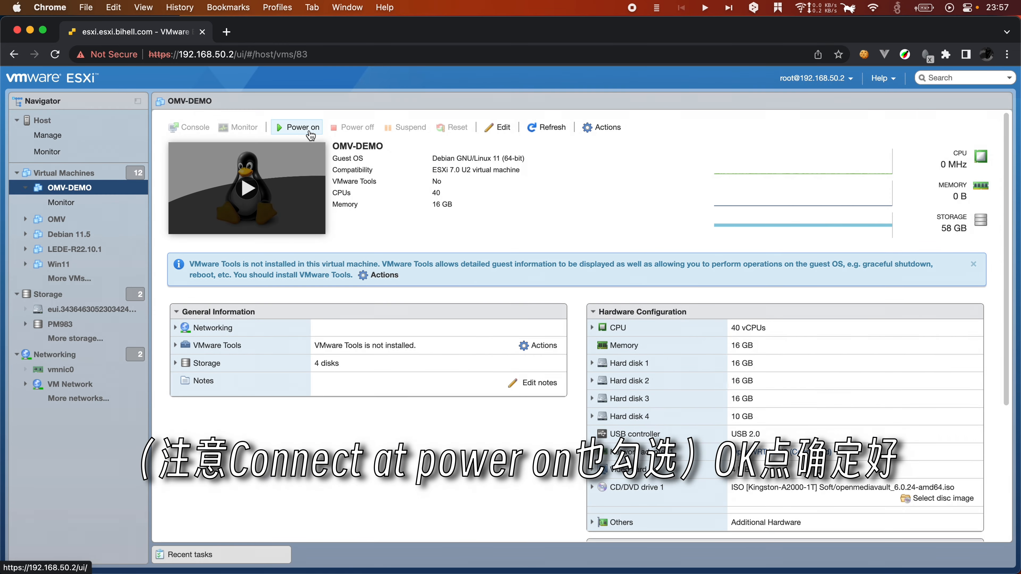
left_click(311, 134)
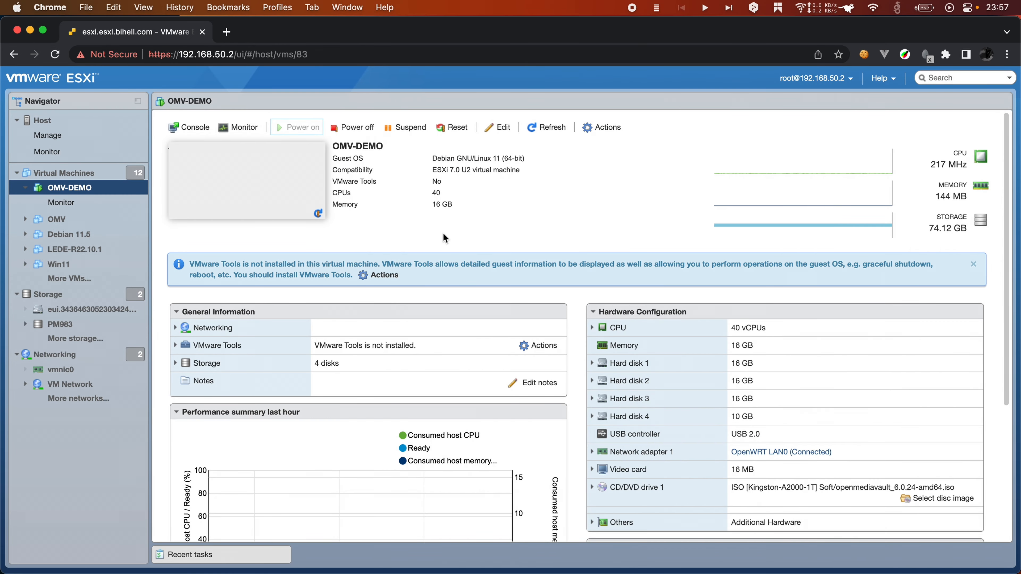
Step: Start the installer in the console with Chinese (Simplified), region 中国 and 汉语 keyboard
left_click(298, 198)
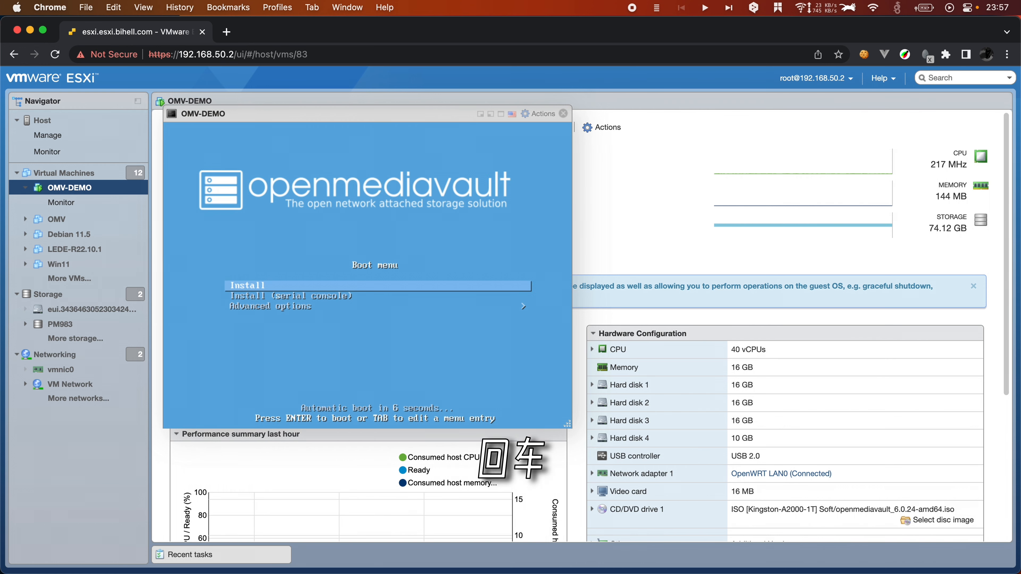
key("Return")
left_click_drag(399, 117, 511, 104)
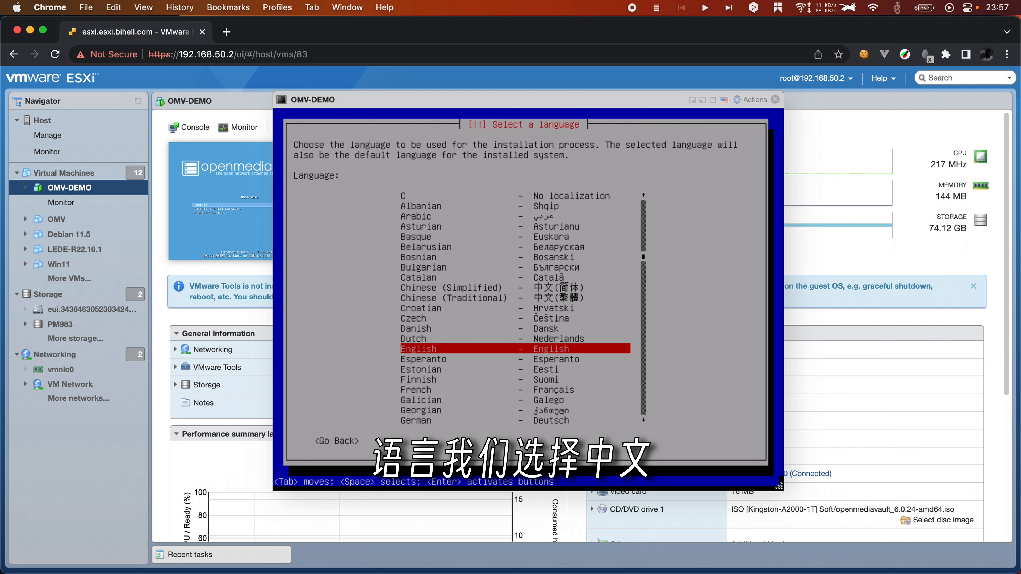
key("Up")
key("Up")
key("Up")
key("Up")
key("Up")
key("Up")
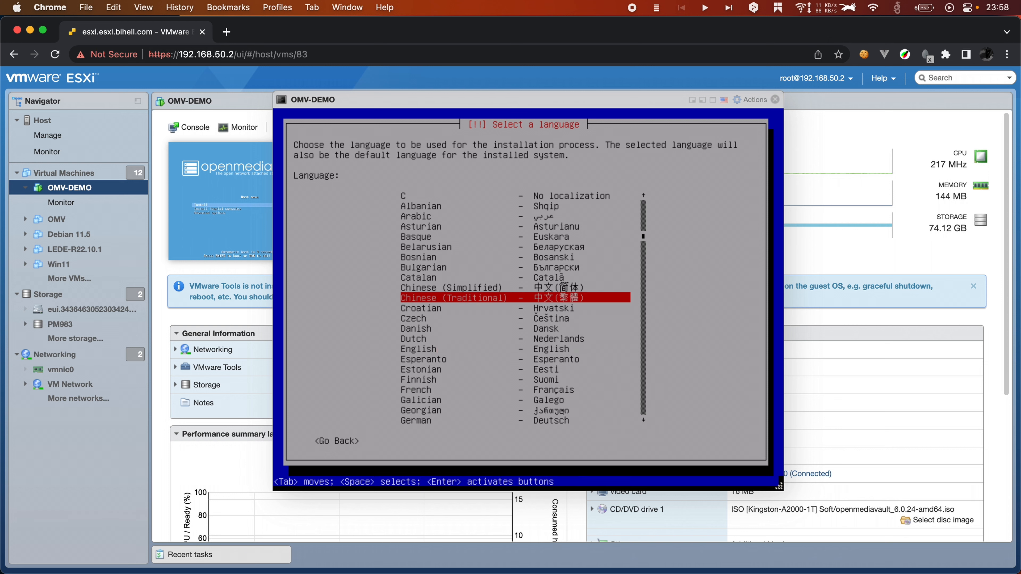
key("Return")
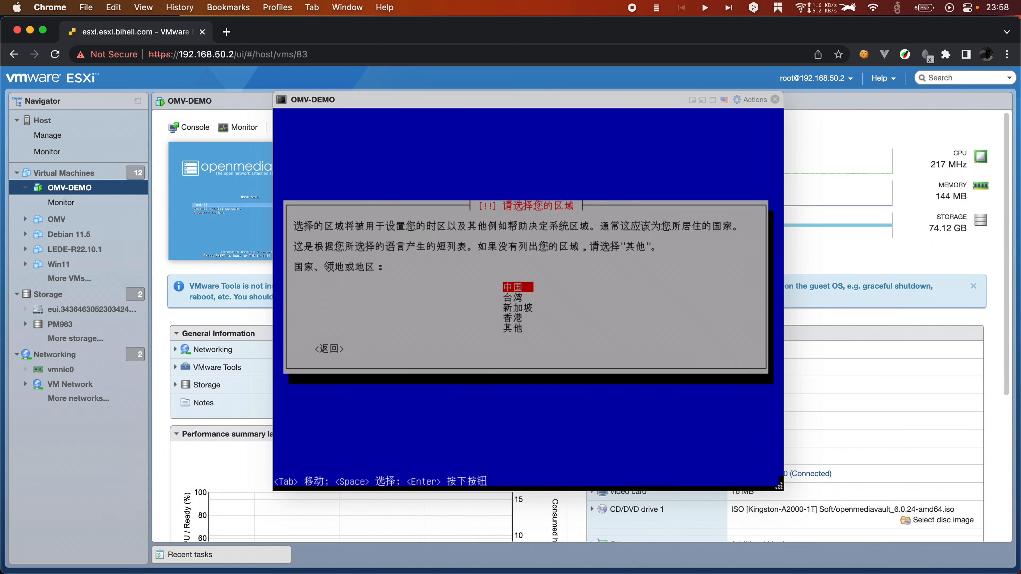
key("Return")
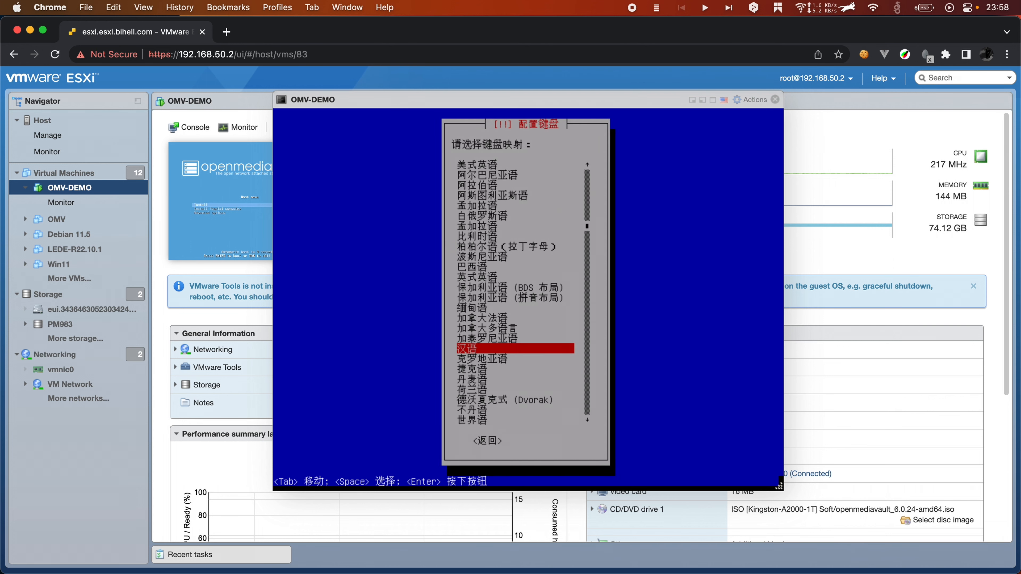
key("Return")
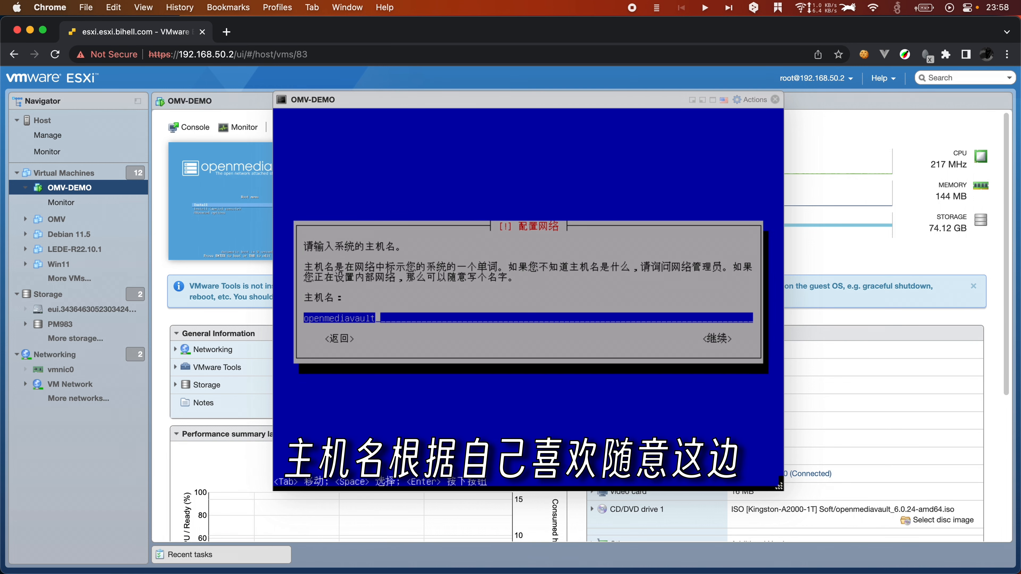
Step: Set the hostname to omv-demo and enter the root password twice
key("BackSpace")
key("BackSpace")
key("BackSpace")
key("BackSpace")
key("BackSpace")
key("BackSpace")
key("BackSpace")
key("BackSpace")
key("BackSpace")
key("BackSpace")
key("BackSpace")
key("BackSpace")
key("BackSpace")
key("BackSpace")
type("omv-demo")
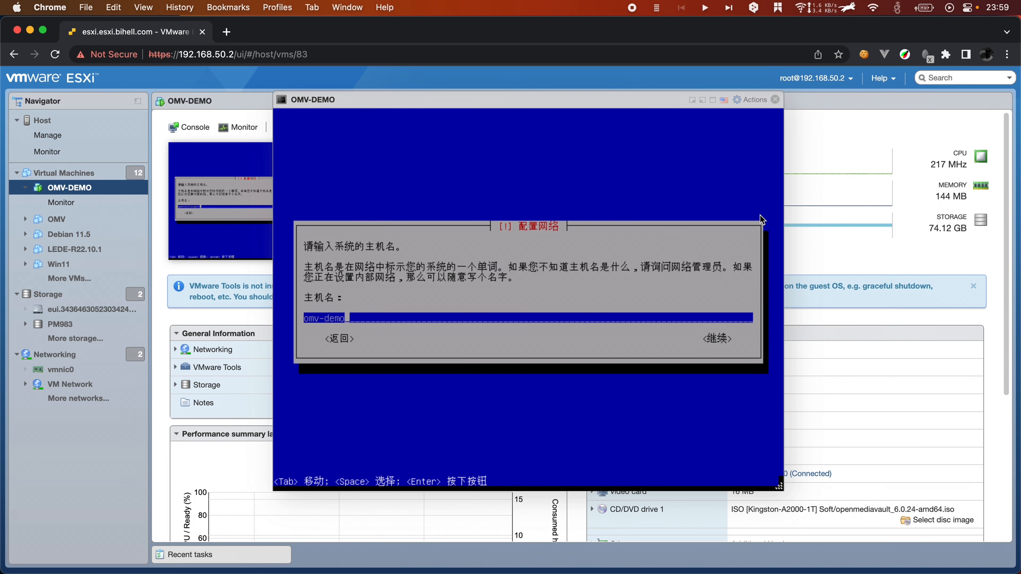
key("Return")
key("Return")
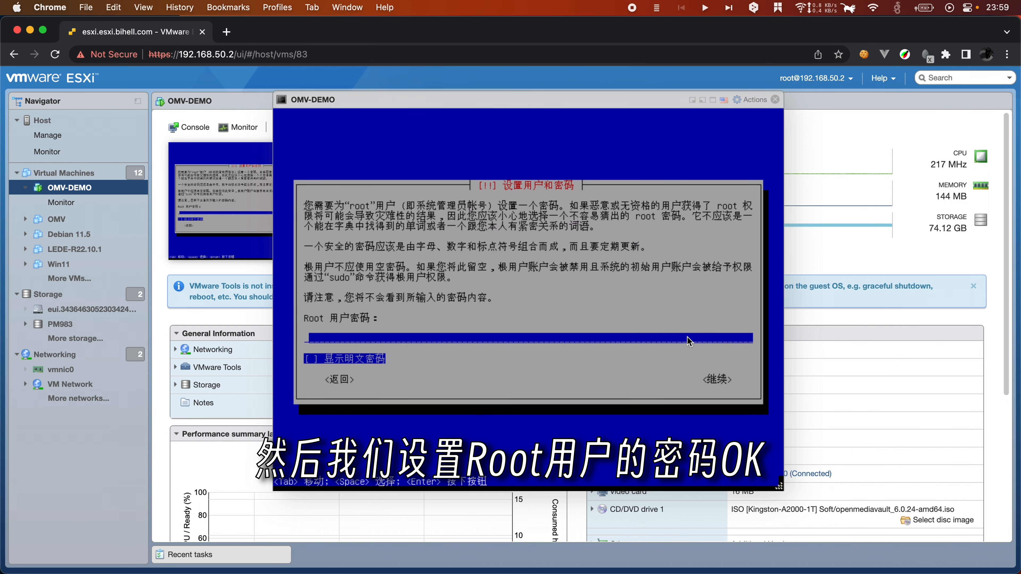
type("**********")
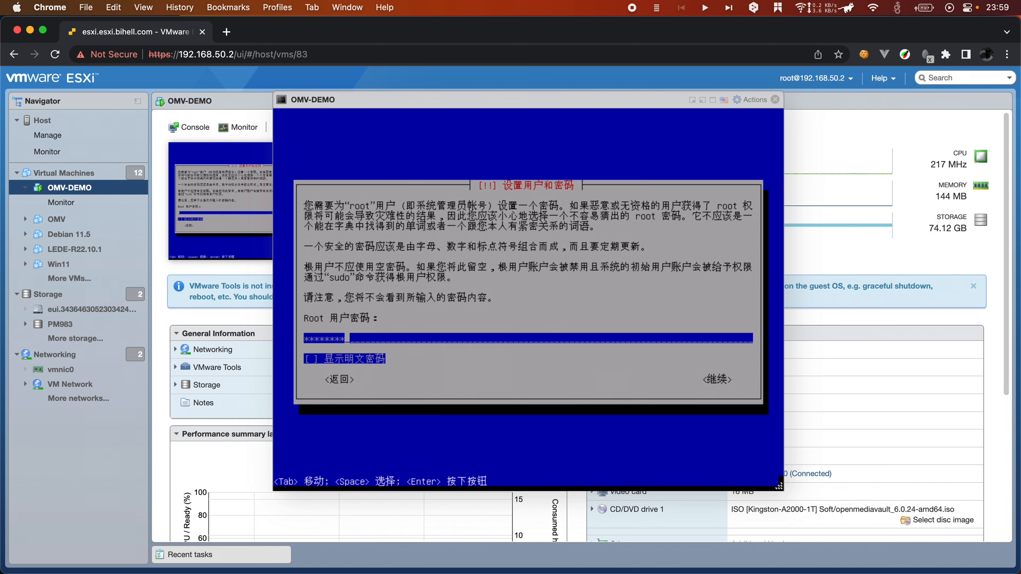
key("Return")
type("**********")
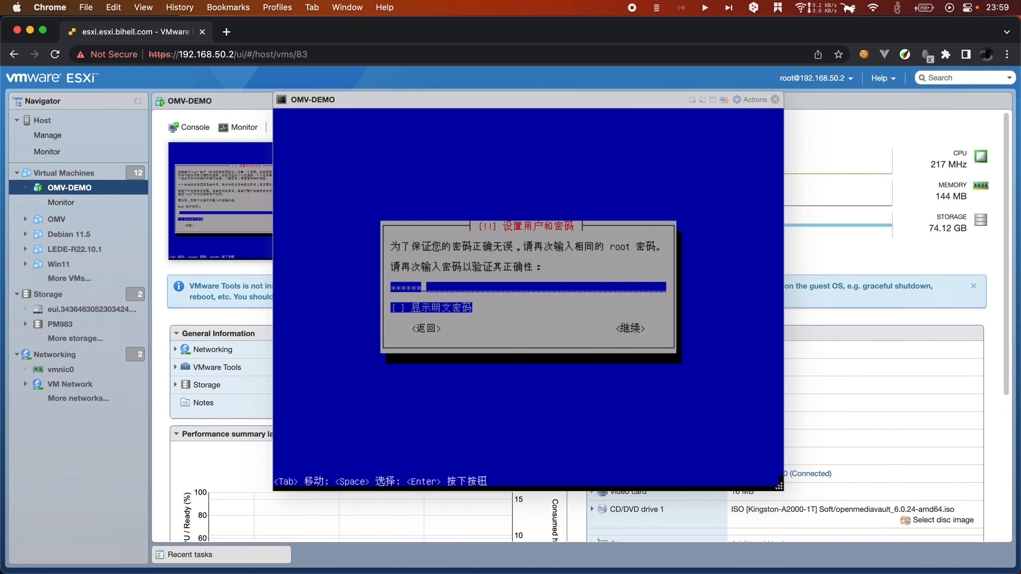
key("Return")
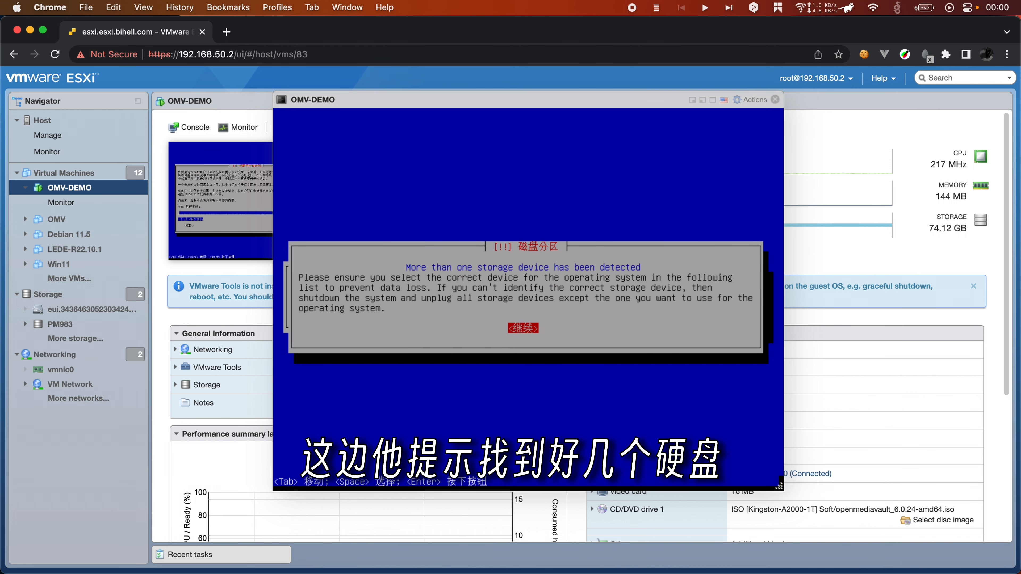
Step: Install the system onto the 10.7 GB sdd disk
key("Return")
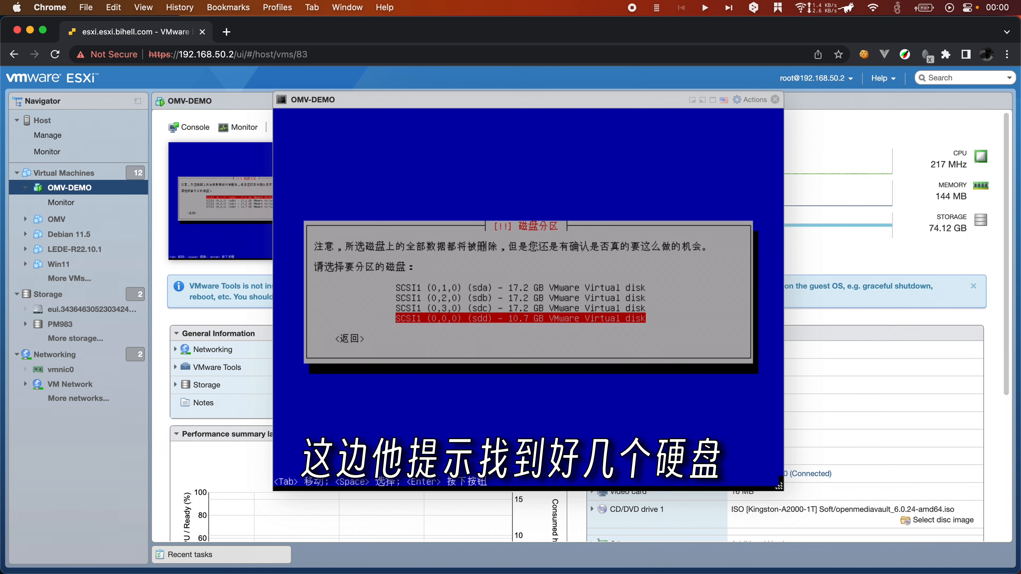
key("Up")
key("Up")
key("Up")
key("Down")
key("Down")
key("Down")
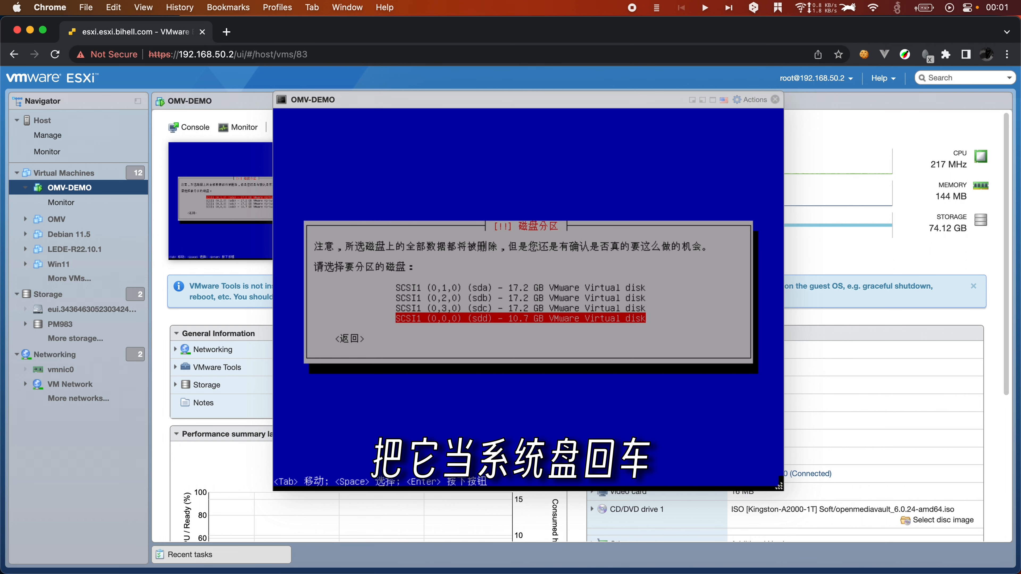
key("Return")
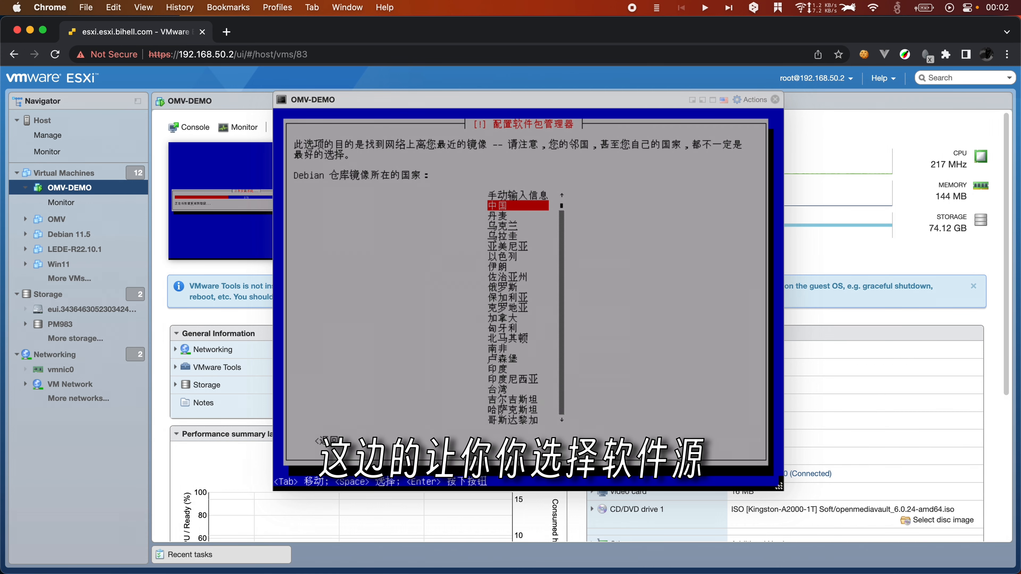
Step: Use the 中国 deb.debian.org mirror with no HTTP proxy
key("Return")
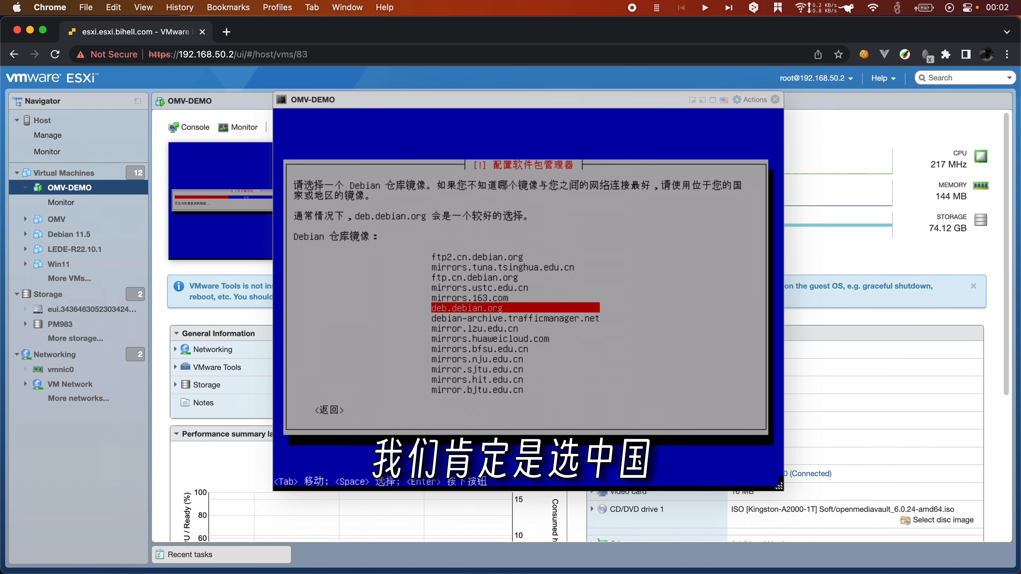
key("Up")
key("Up")
key("Up")
key("Up")
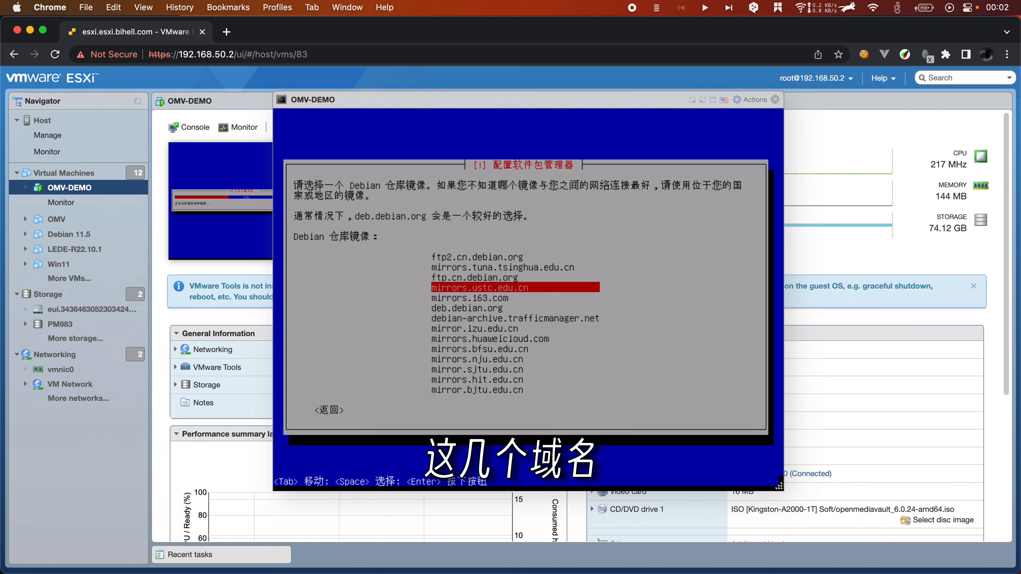
key("Up")
key("Down")
key("Down")
key("Down")
key("Down")
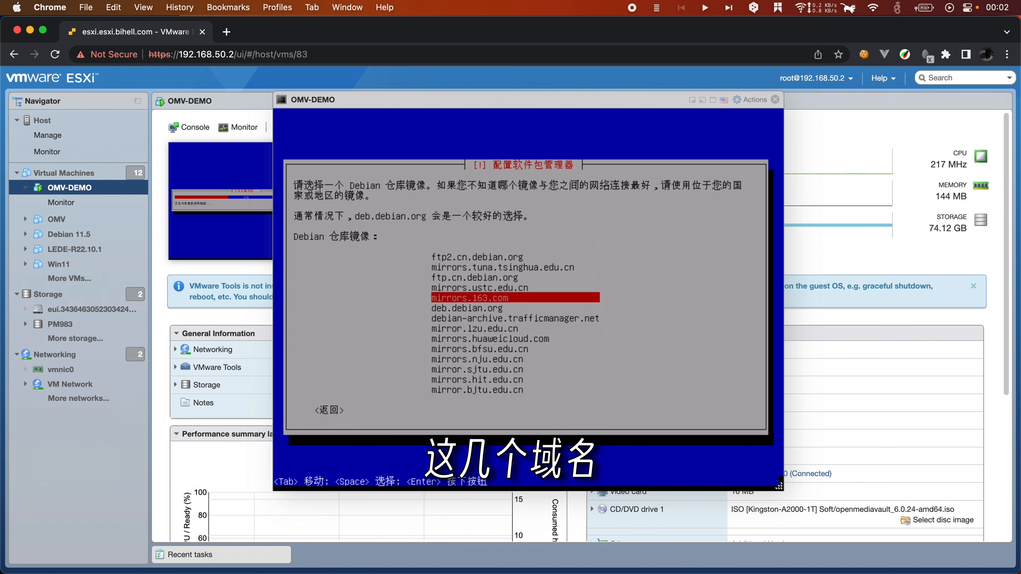
key("Up")
key("Down")
key("Up")
key("Up")
key("Down")
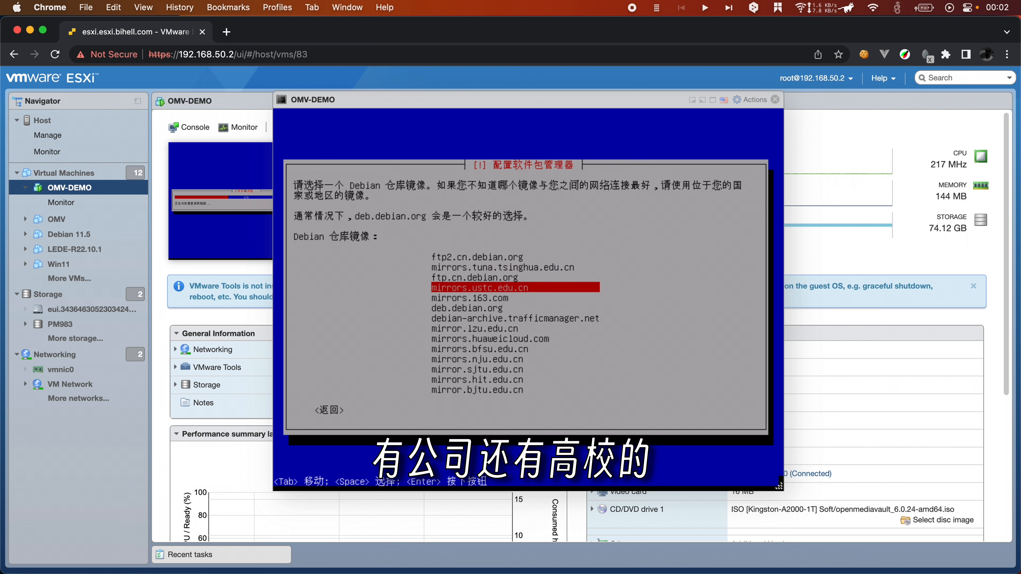
key("Down")
key("Down")
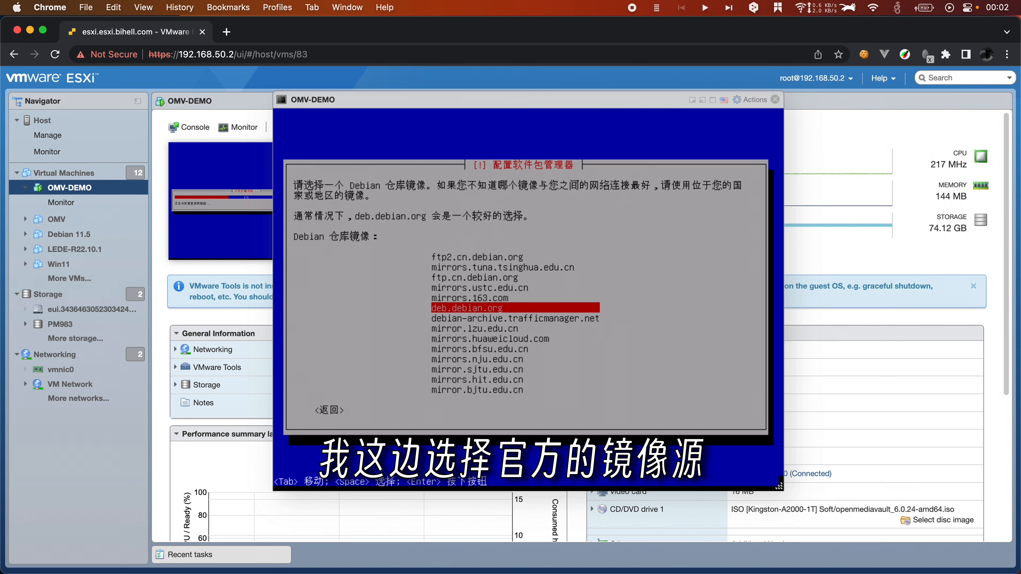
key("Return")
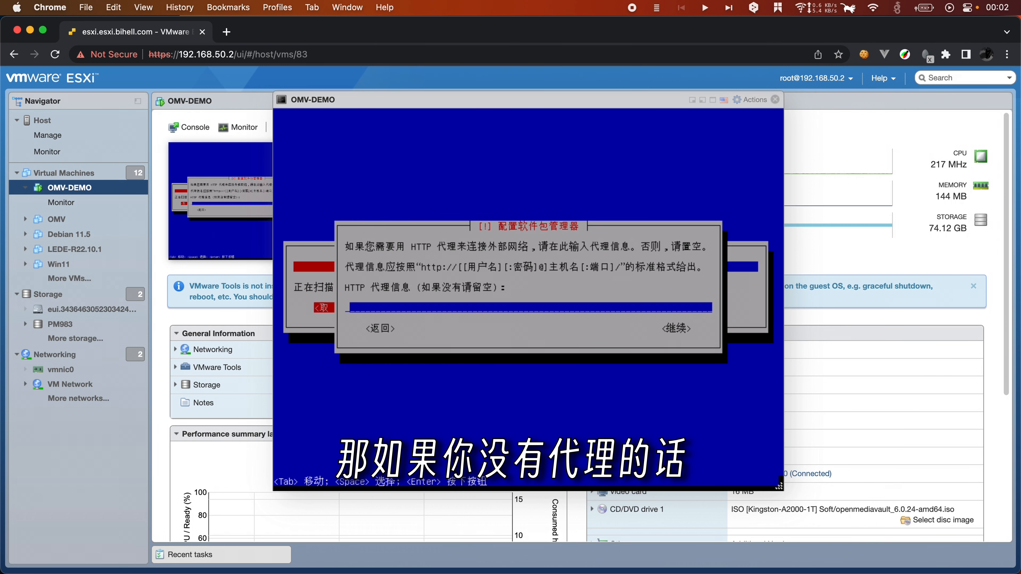
key("Return")
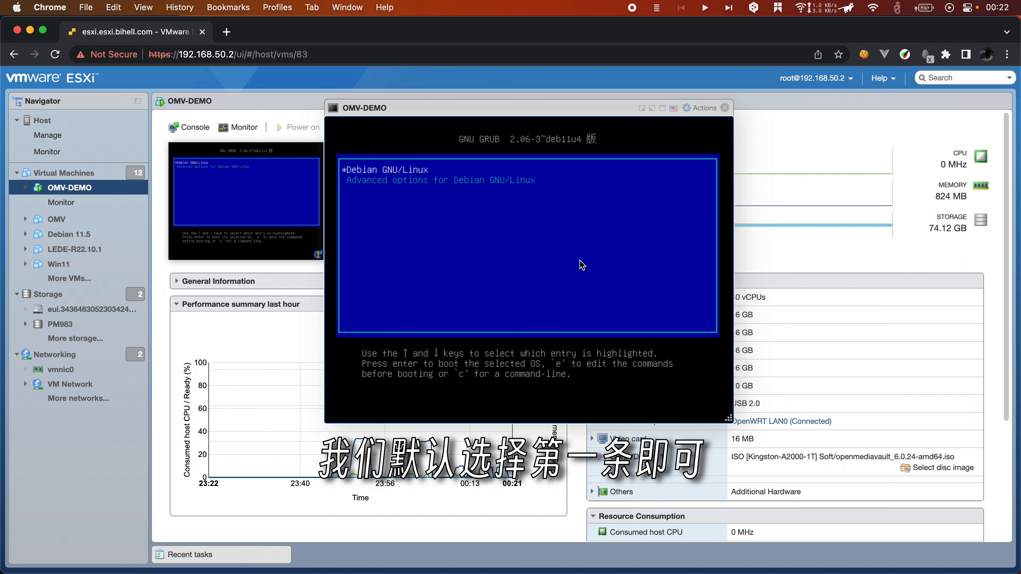
Step: Boot the OMV-DEMO VM into Debian and log in to its console as root
key("Return")
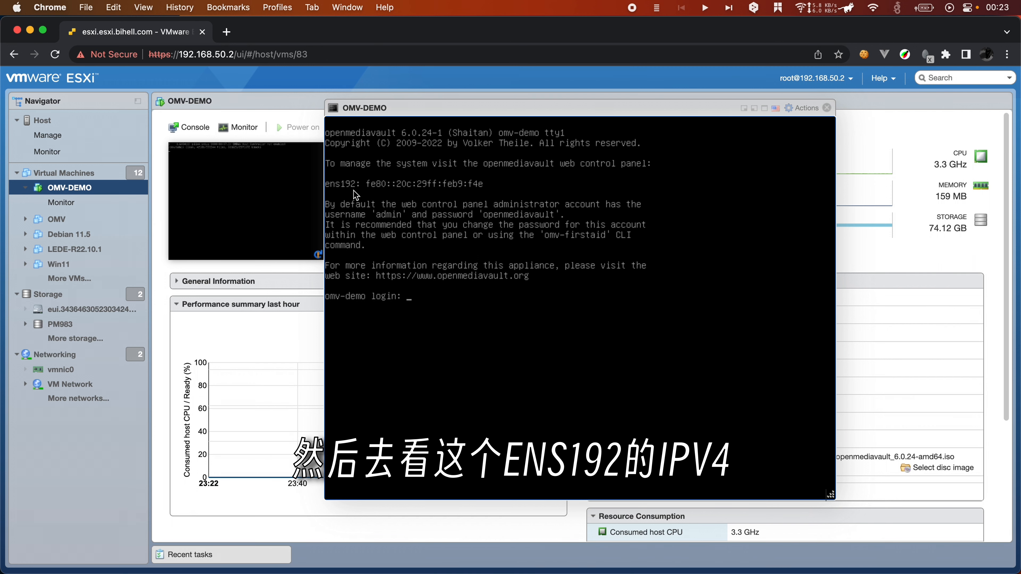
left_click(421, 205)
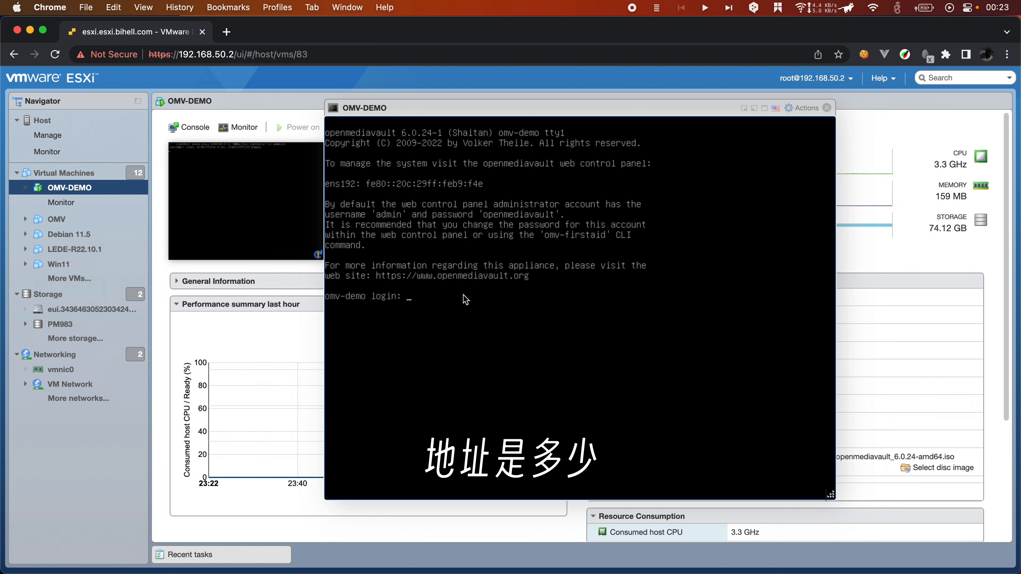
type("root")
key("Return")
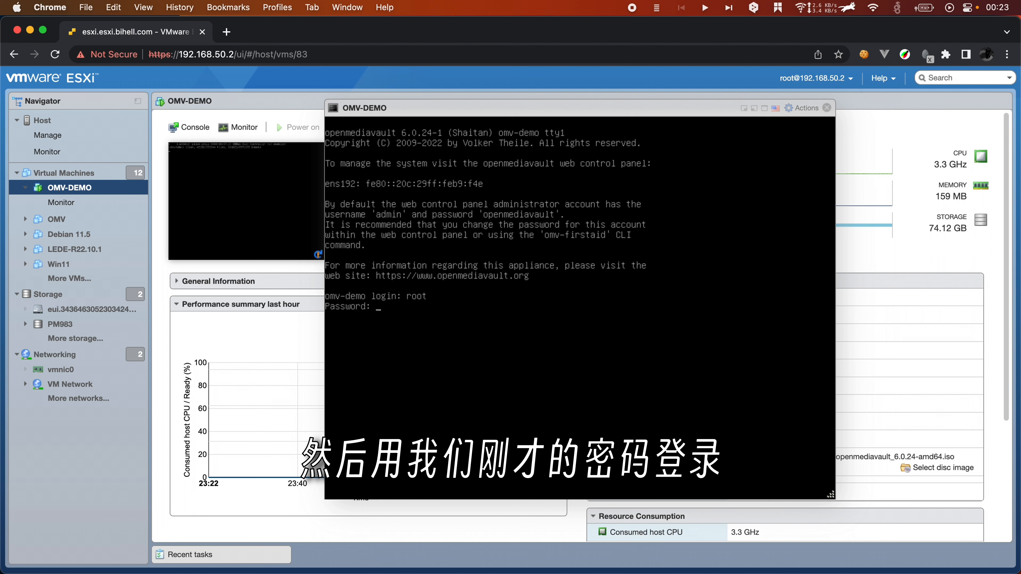
key("Return")
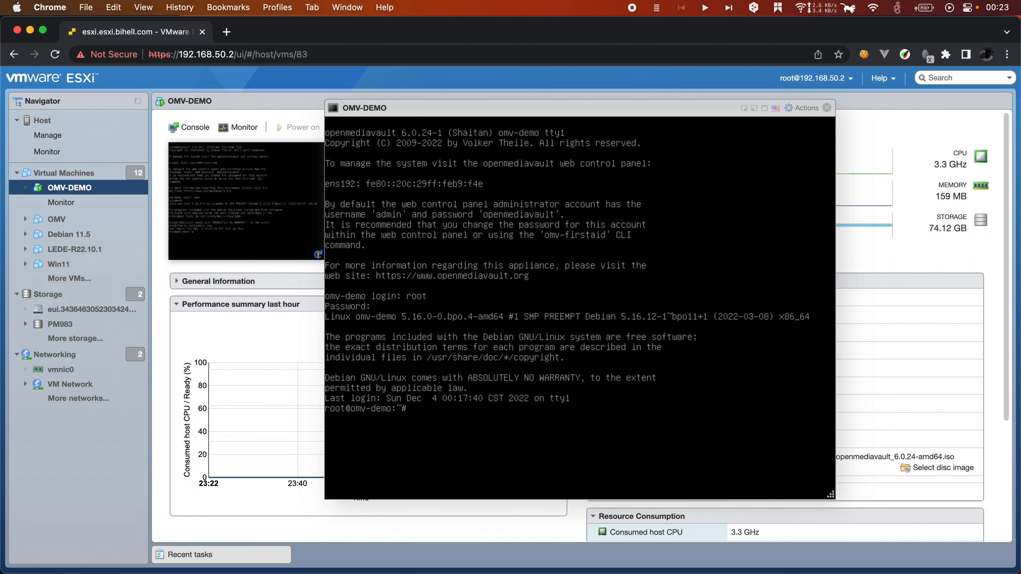
Step: Run ifconfig to read the VM's IP address, 192.168.50.105
type("ifconfig")
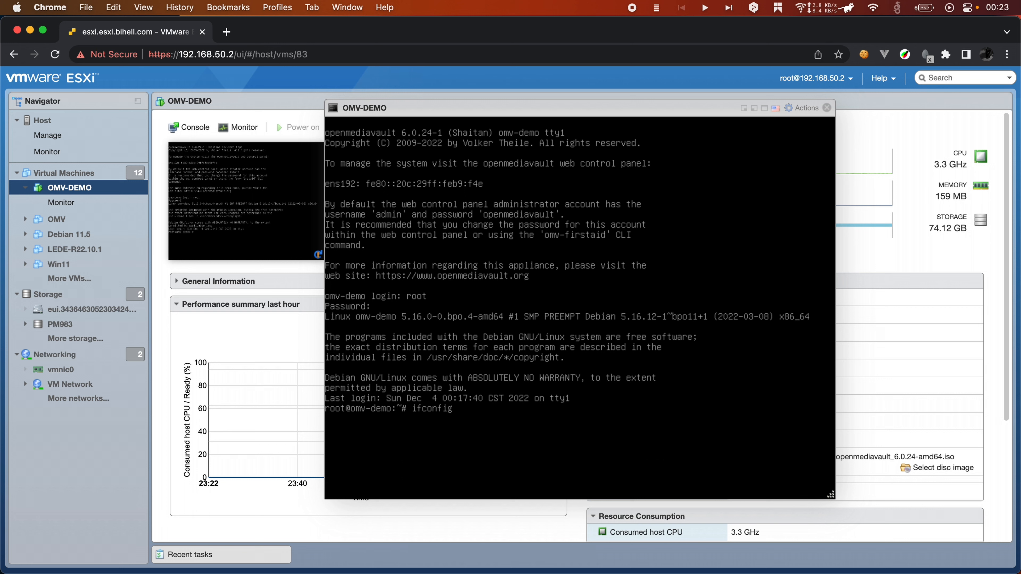
key("Return")
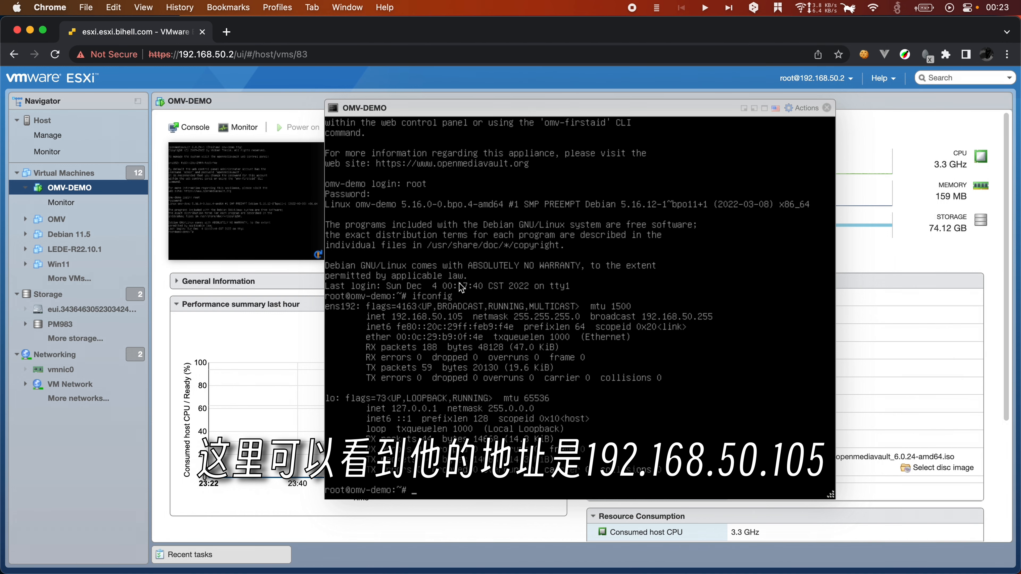
left_click(288, 54)
Step: Open 192.168.50.105 in a new Chrome tab and sign in as admin with the default password
left_click(226, 31)
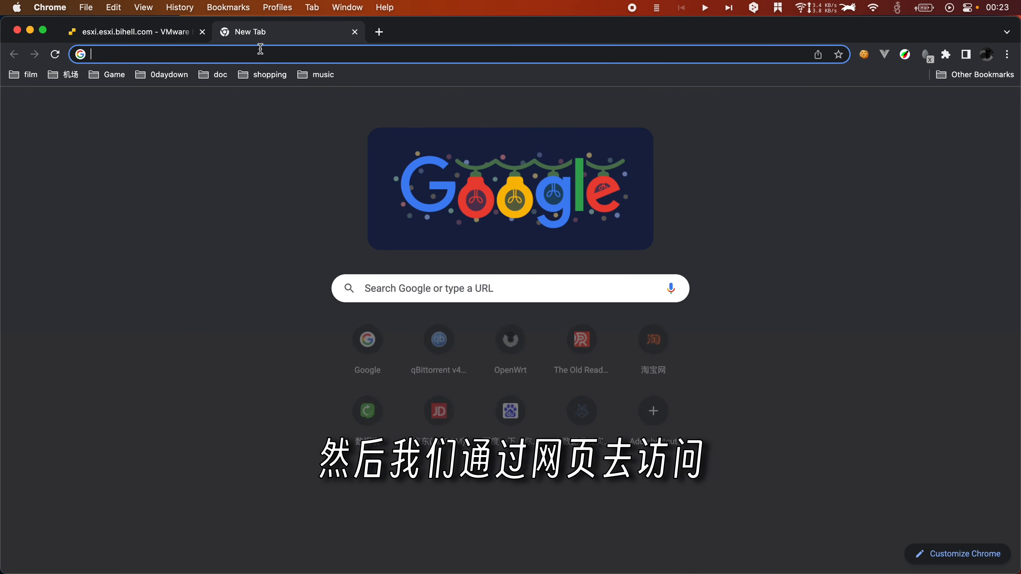
type("192.168.50.")
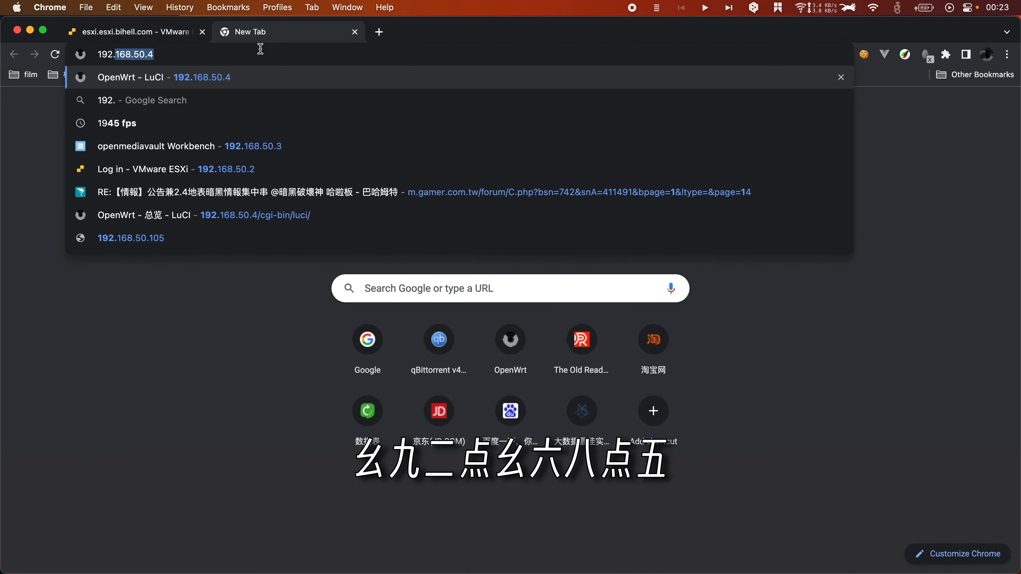
type("105")
key("Return")
type("admin")
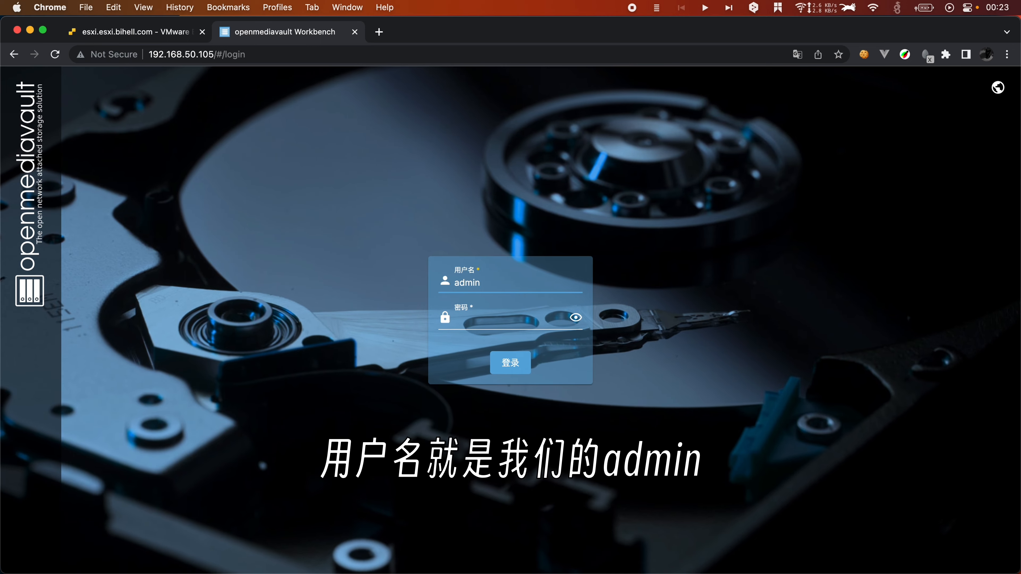
left_click(488, 317)
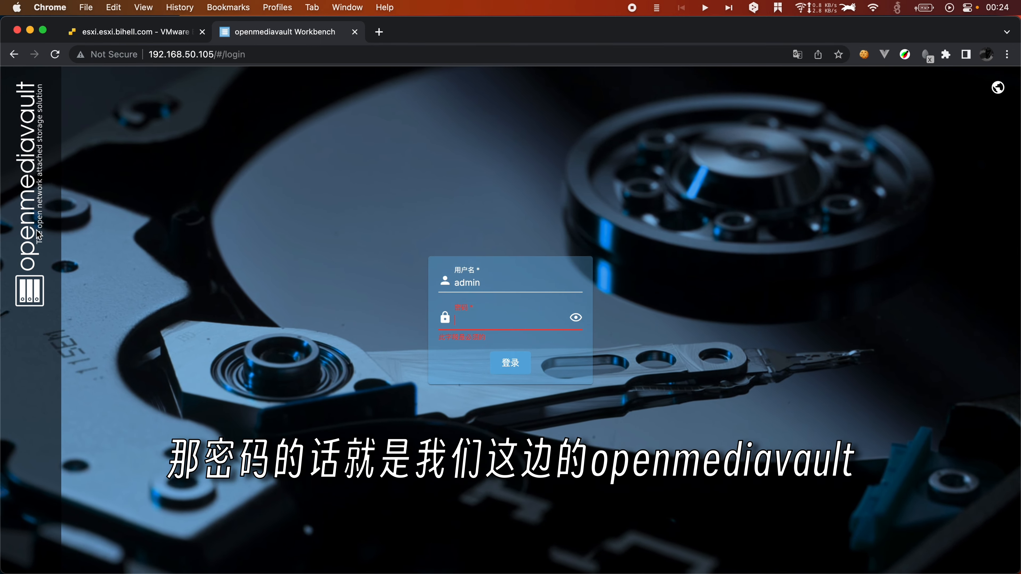
left_click(482, 319)
type("openmediava")
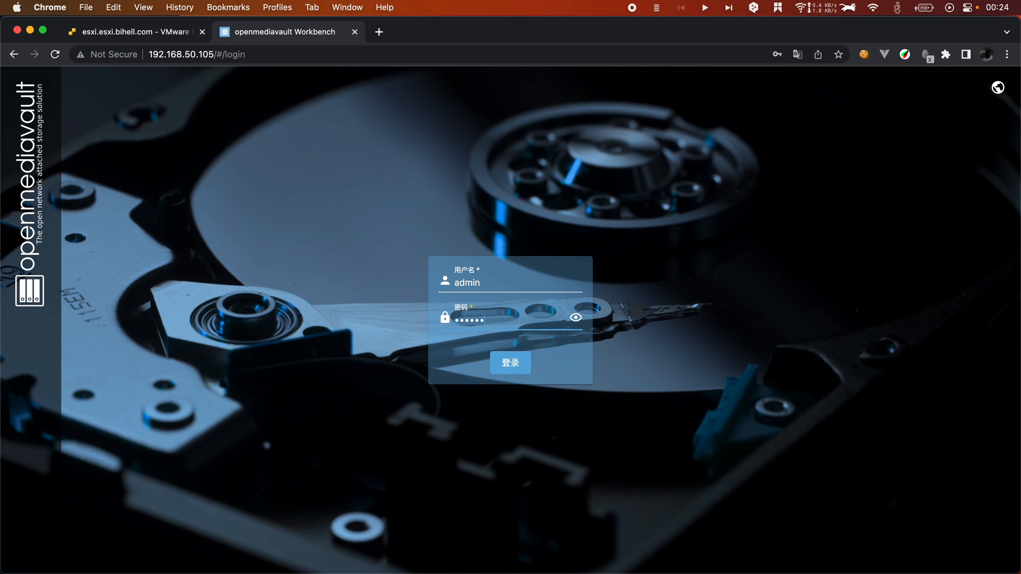
type("ult")
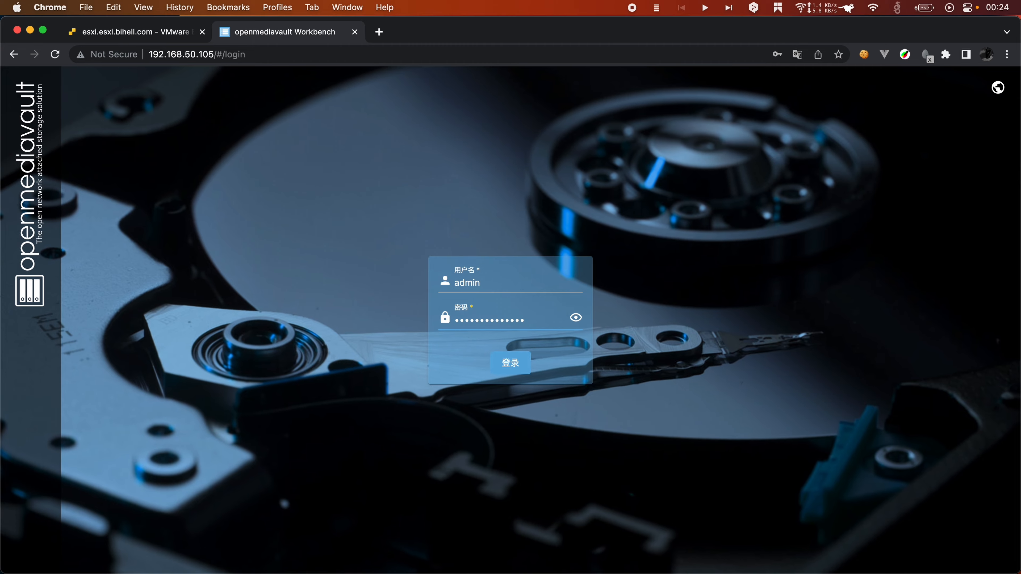
left_click(525, 370)
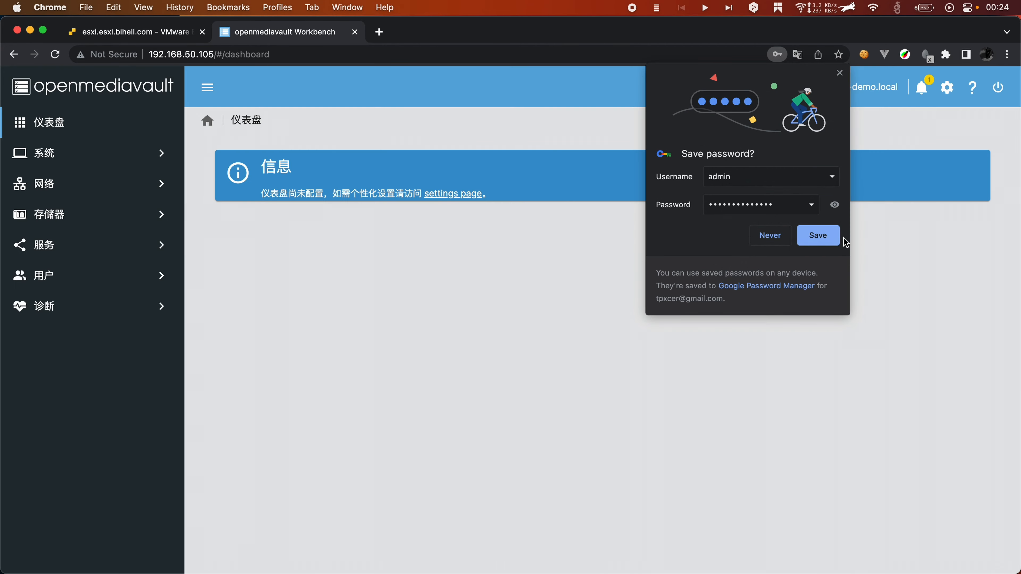
Step: Save the login in Chrome and enable the 系统信息 and S.M.A.R.T. dashboard widgets
left_click(832, 238)
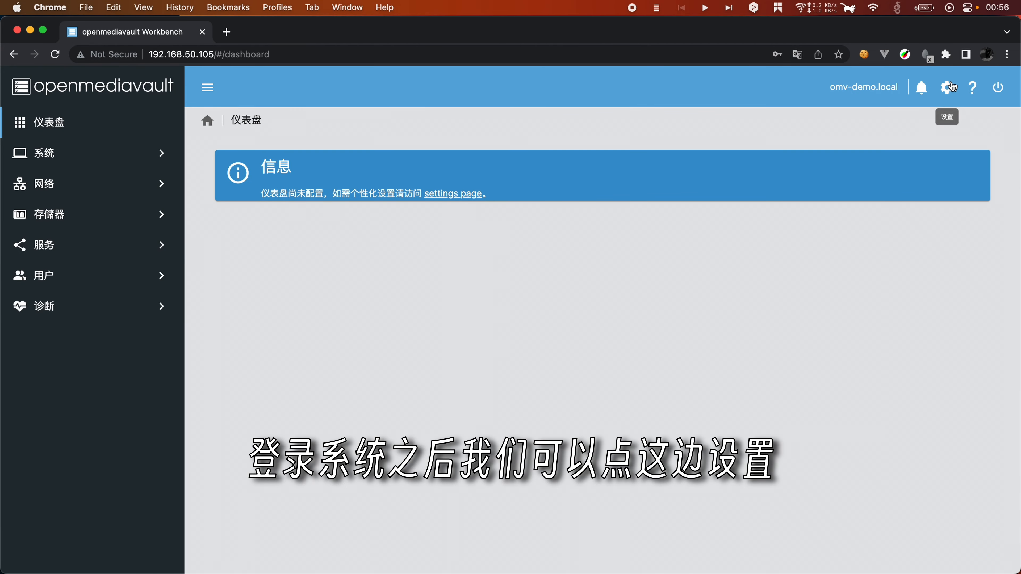
left_click(946, 87)
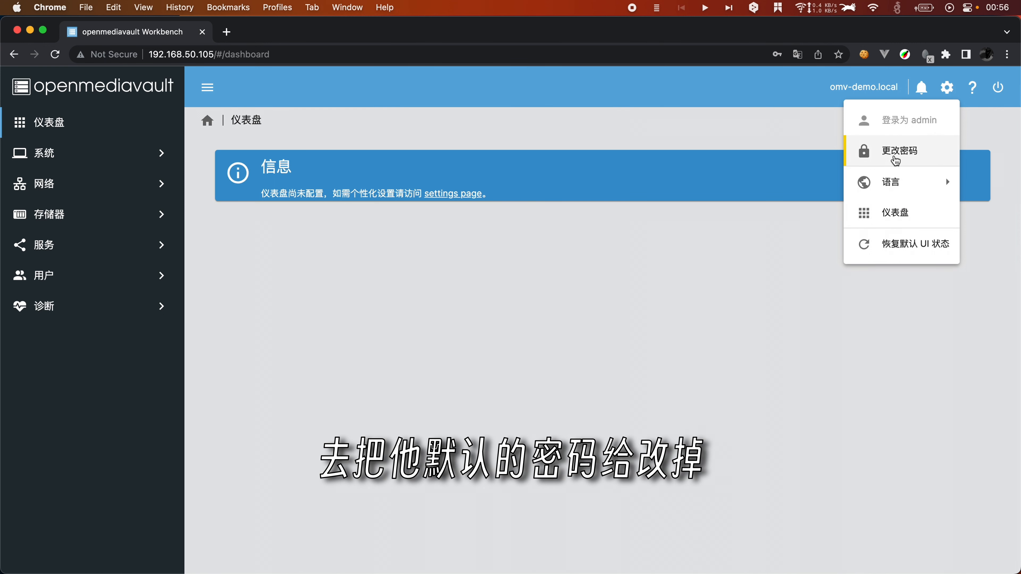
left_click(563, 377)
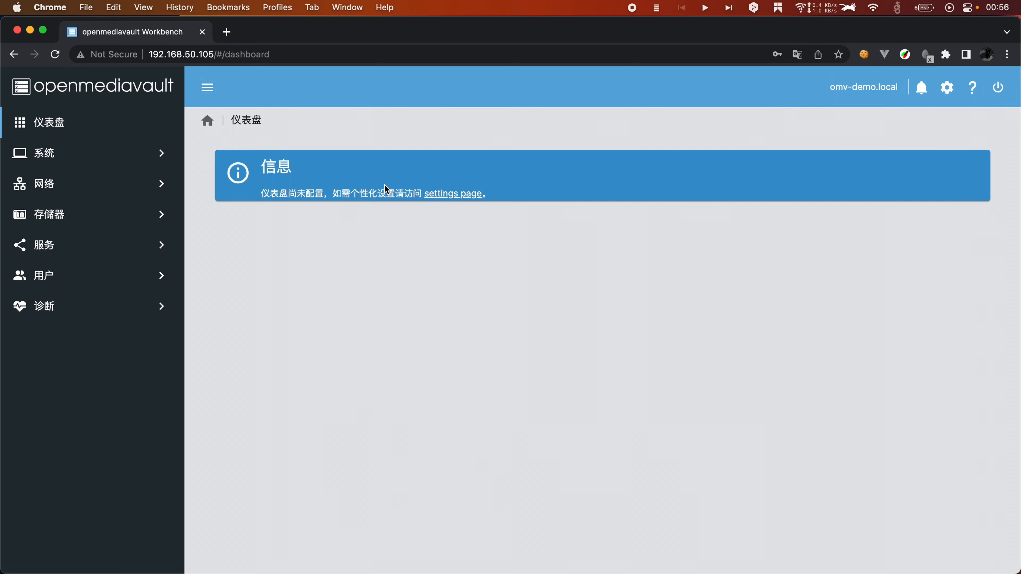
left_click(466, 200)
scroll(490, 370, "down", 2)
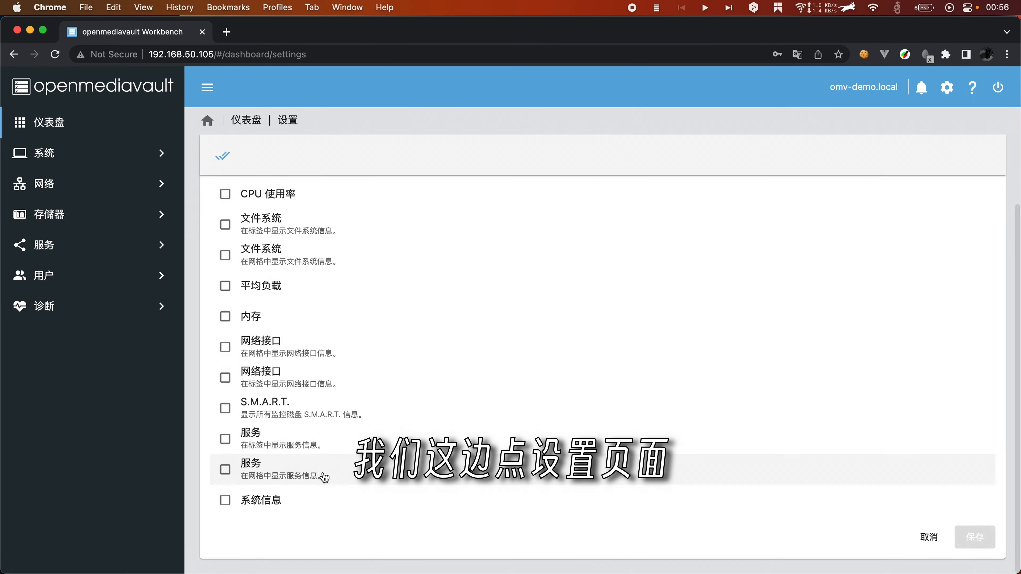
left_click(244, 501)
left_click(243, 407)
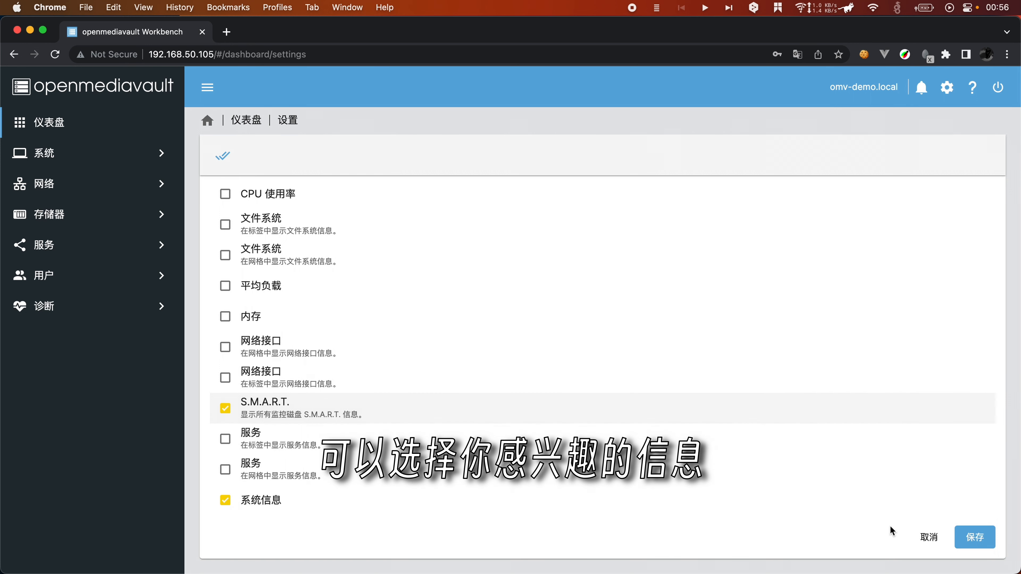
left_click(980, 538)
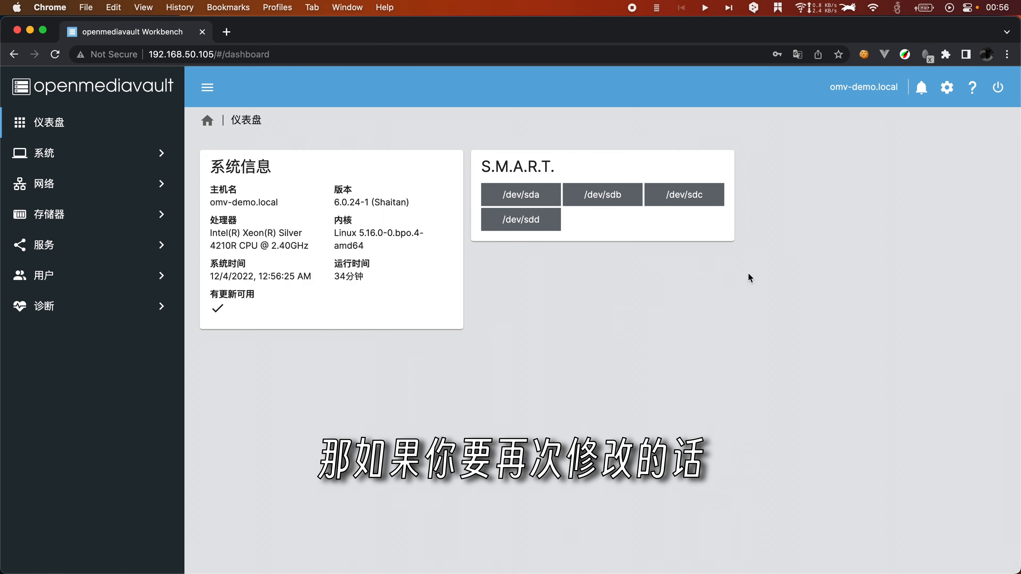
Step: Also enable the CPU 使用率 dashboard widget and save the selection
left_click(946, 87)
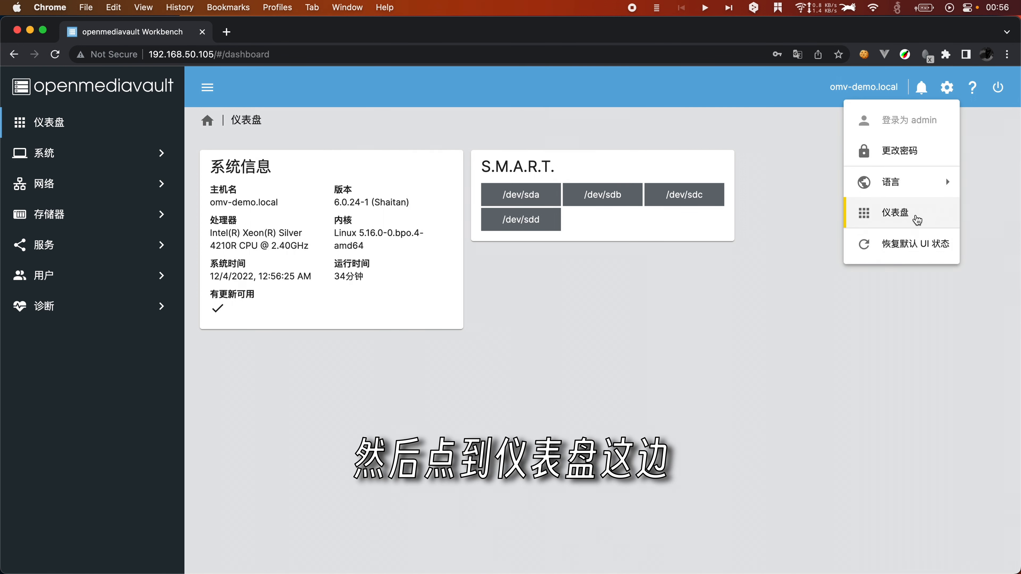
left_click(940, 212)
scroll(754, 355, "down", 3)
scroll(389, 325, "up", 3)
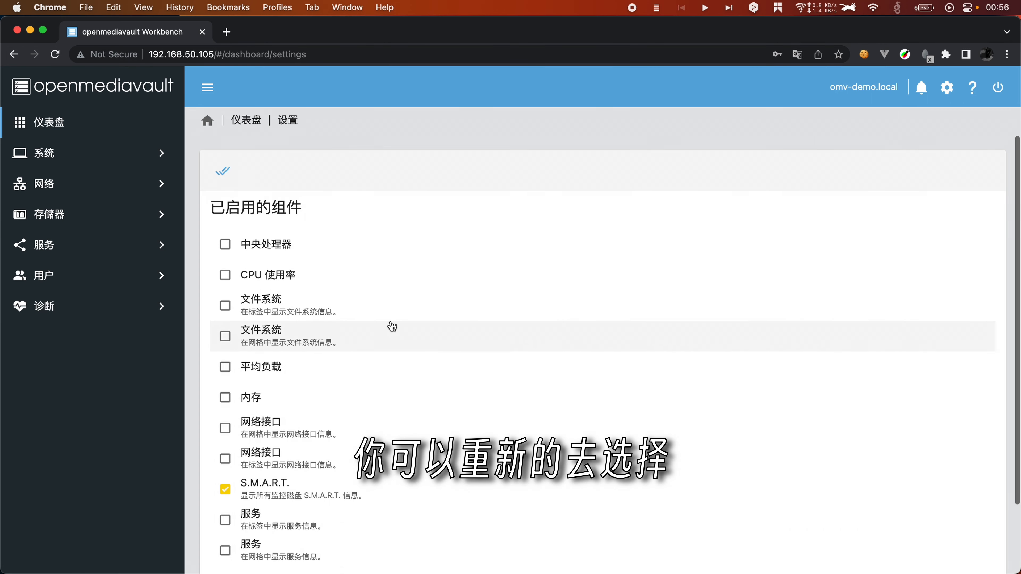
left_click(225, 275)
scroll(844, 443, "down", 3)
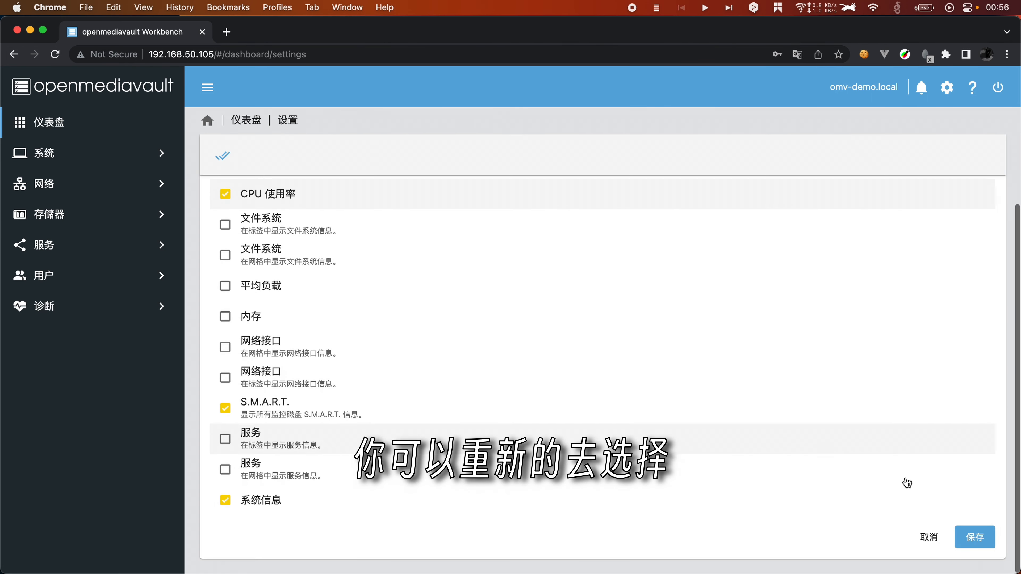
left_click(975, 537)
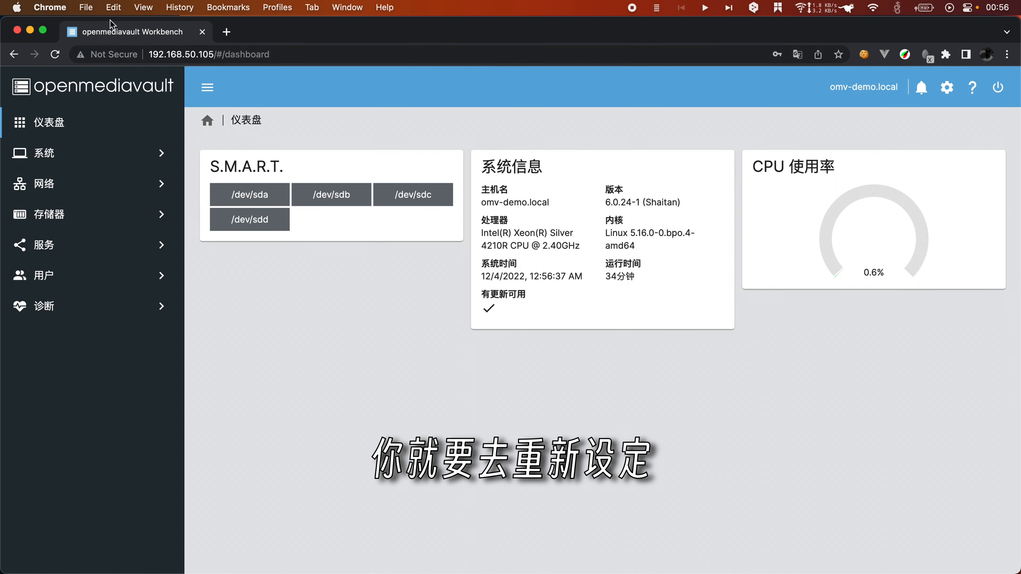
Step: Open an incognito window at 192.168.50.105 and sign in as admin with the saved credentials
left_click(86, 7)
left_click(127, 54)
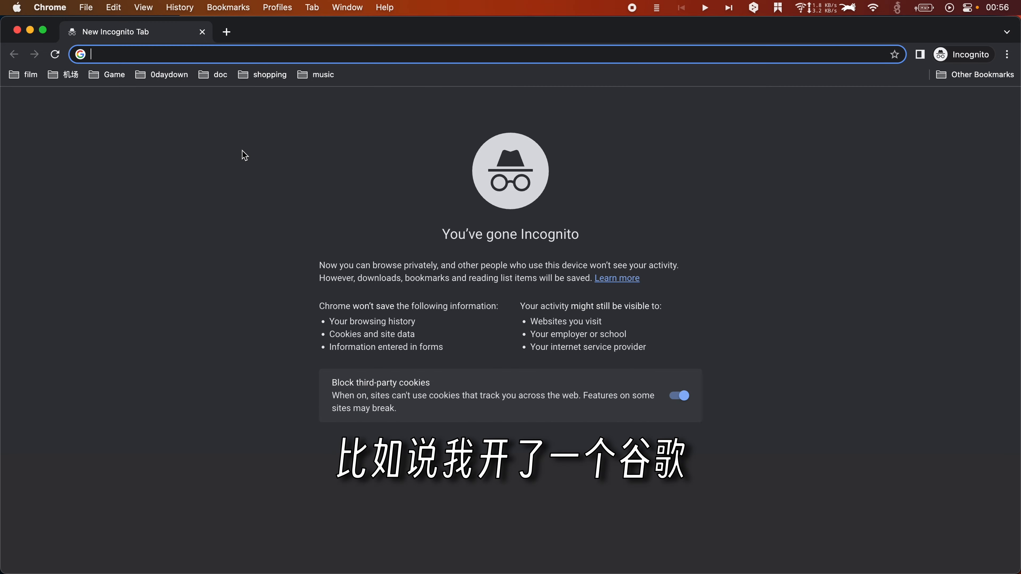
type("192.168.50.105")
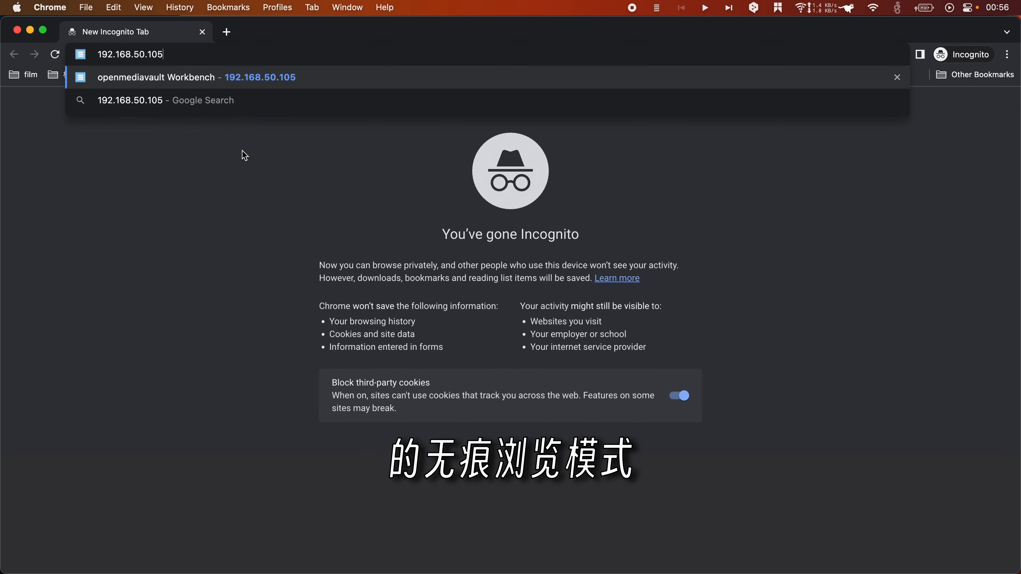
key("Return")
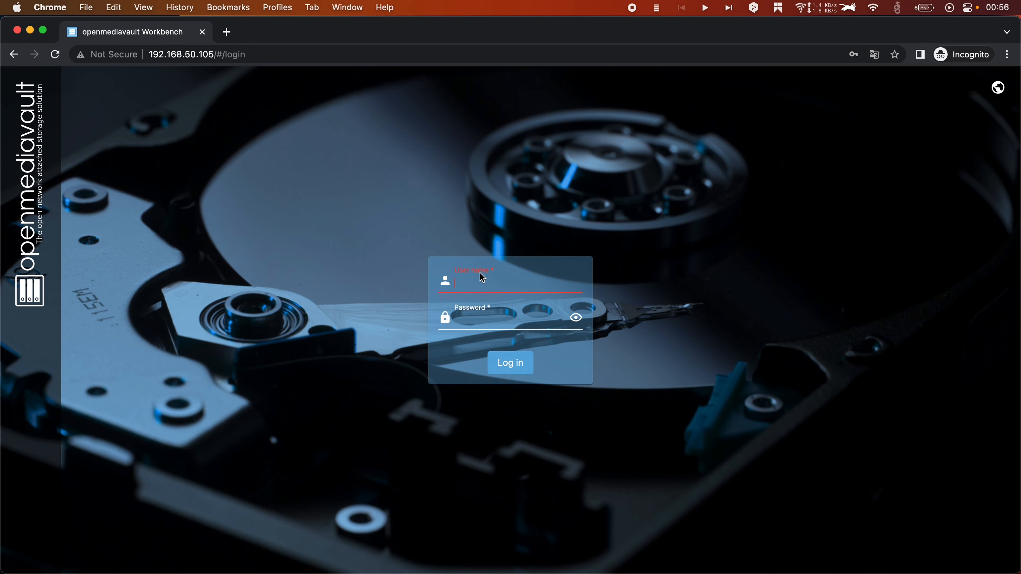
left_click(480, 283)
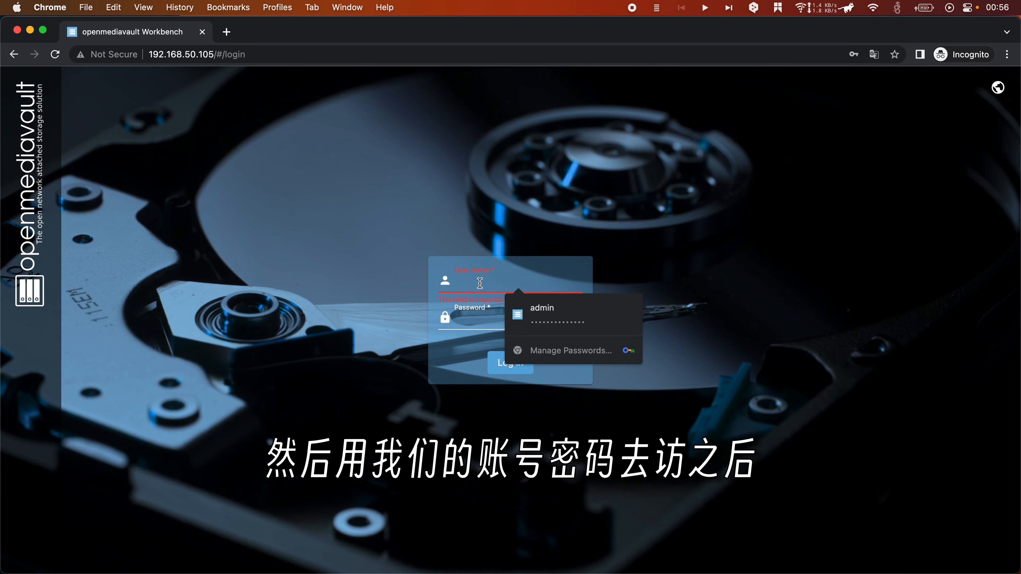
left_click(557, 314)
left_click(510, 363)
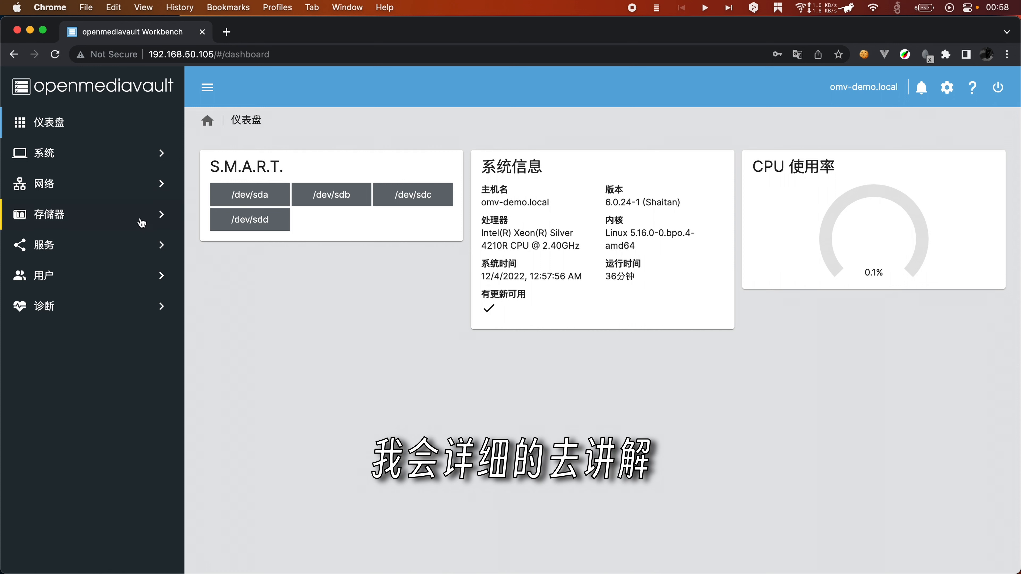
Step: Browse the 系统 pages: workbench port/SSL, date and time, and email notification settings
left_click(109, 160)
scroll(114, 333, "down", 1)
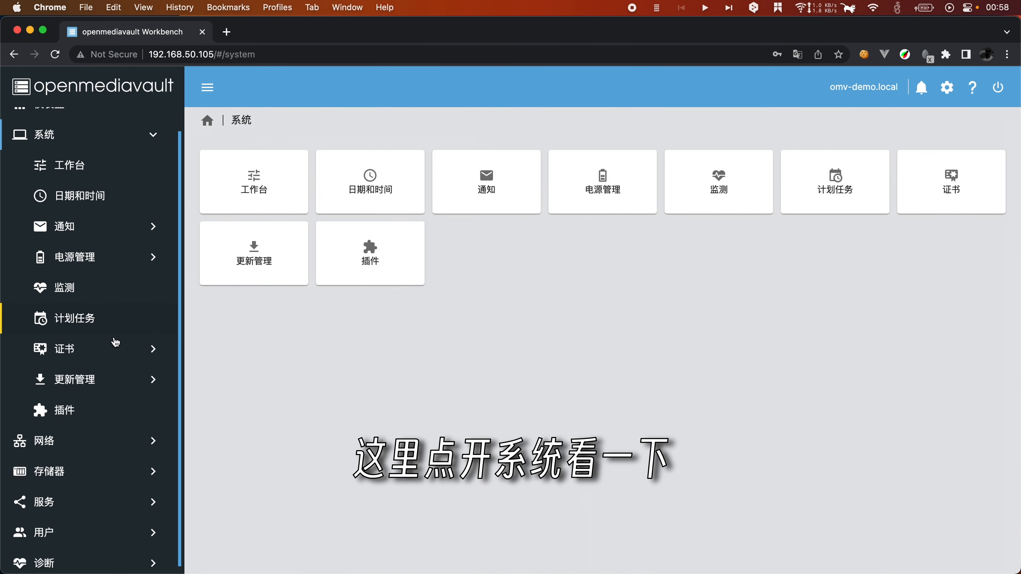
left_click(88, 177)
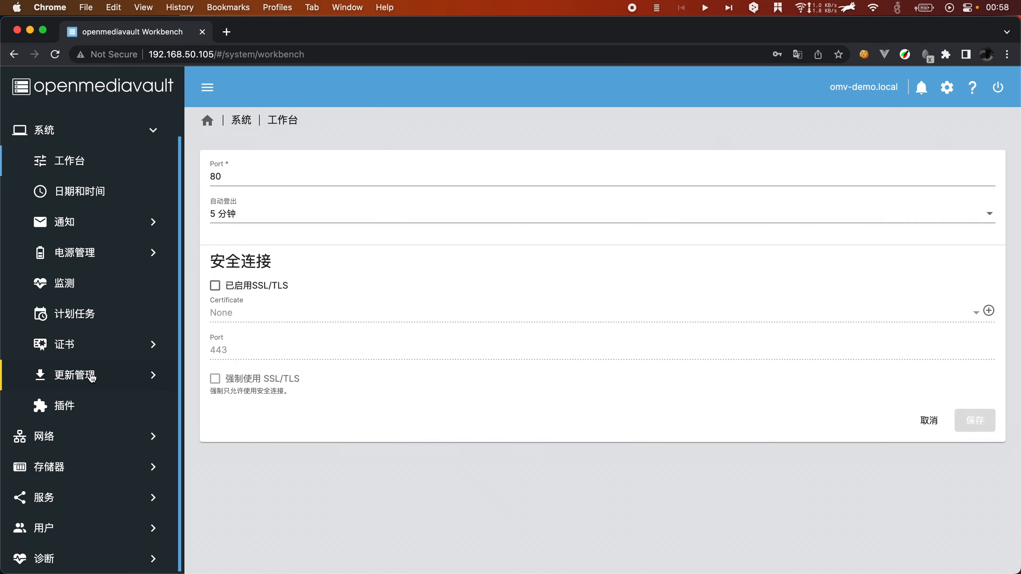
left_click(80, 200)
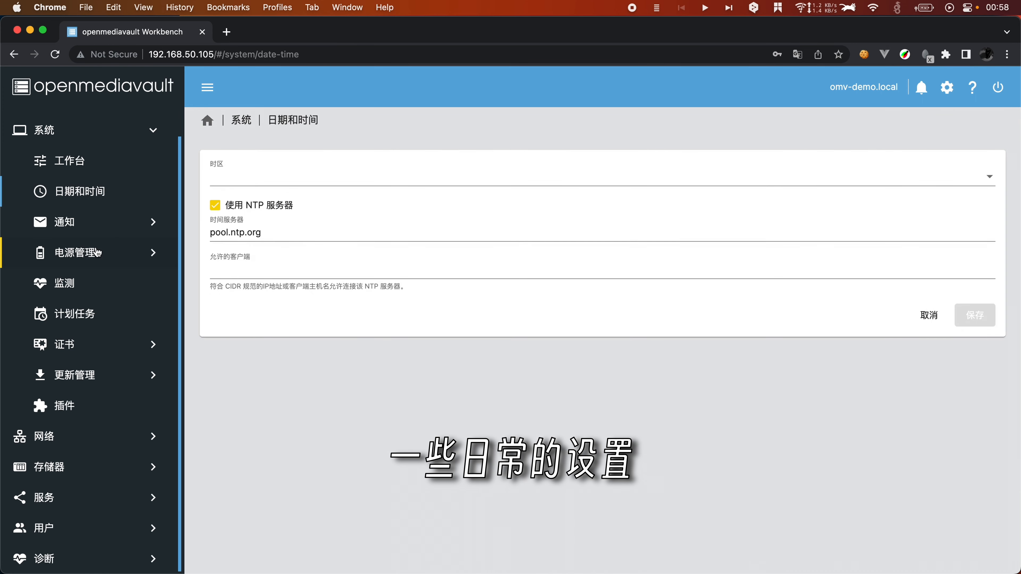
left_click(88, 224)
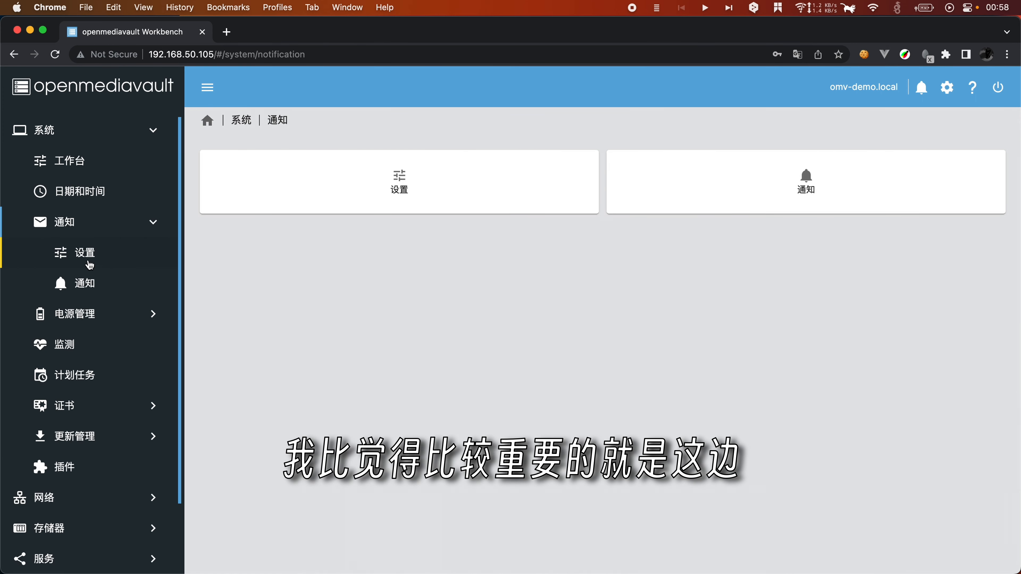
left_click(98, 265)
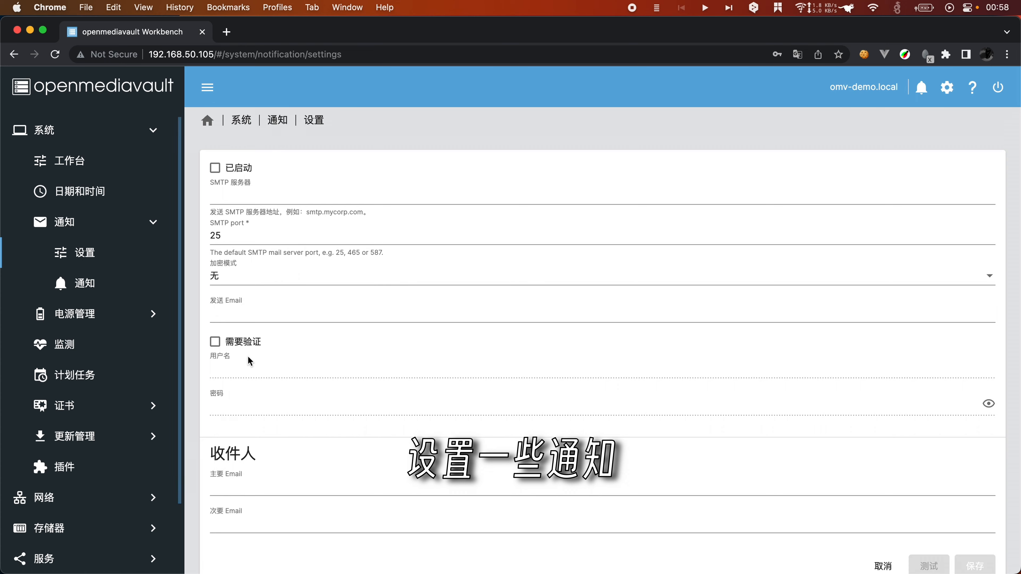
scroll(248, 358, "down", 2)
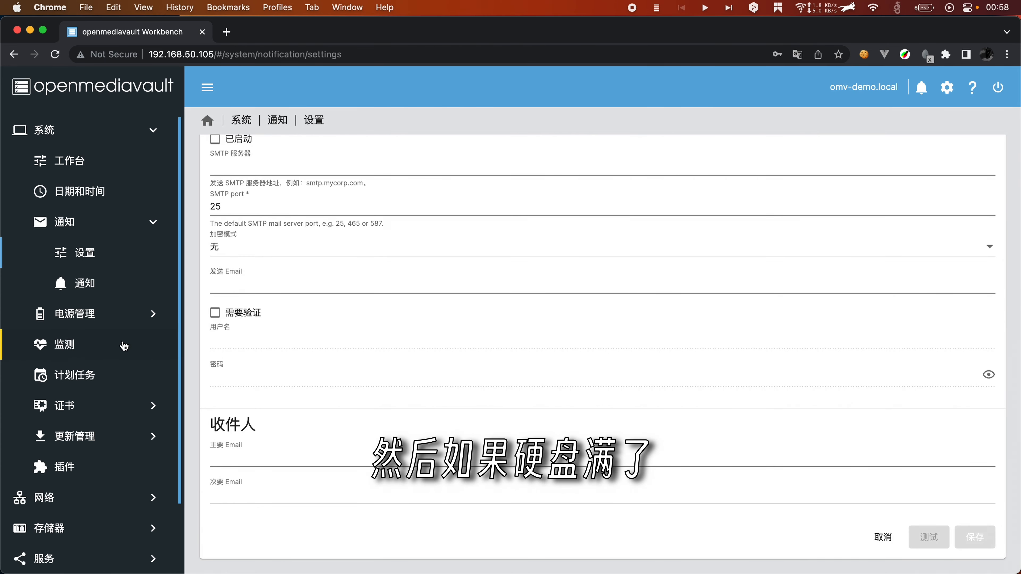
scroll(124, 346, "up", 1)
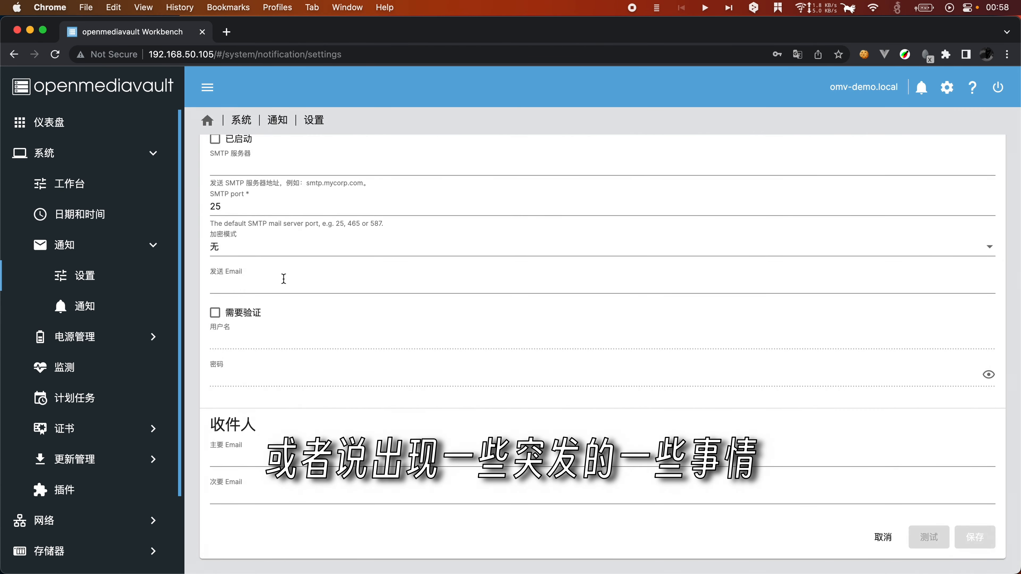
scroll(284, 278, "up", 2)
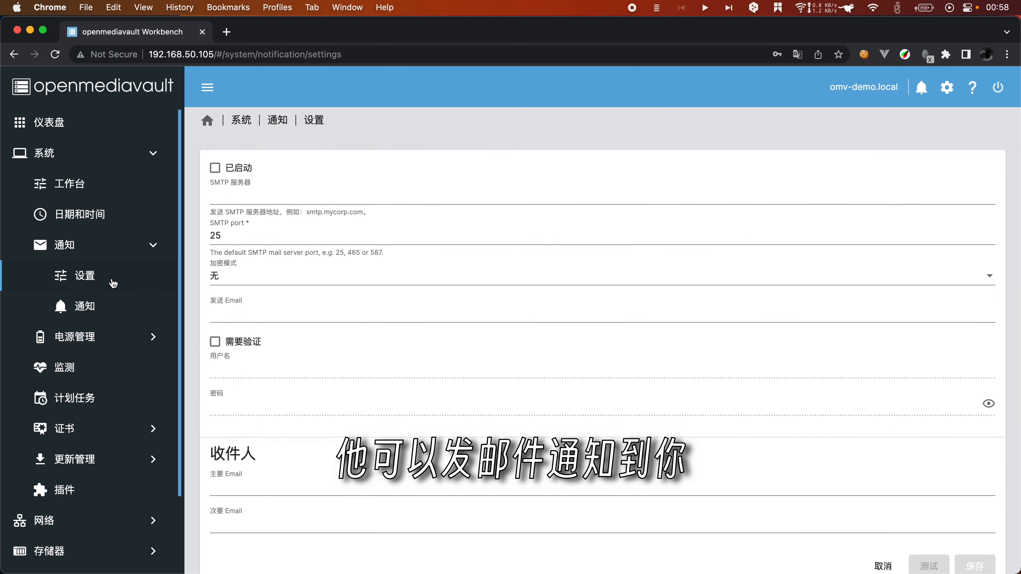
Step: Browse the network 常规, 接口, 代理 and 防火墙 pages, ending on 存储器 › 磁盘
left_click(88, 216)
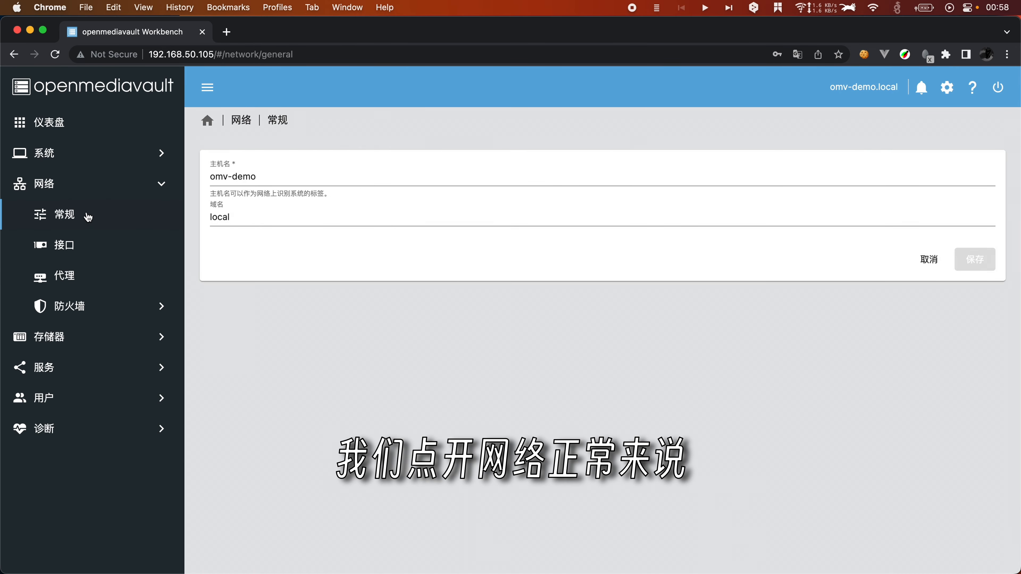
left_click(75, 247)
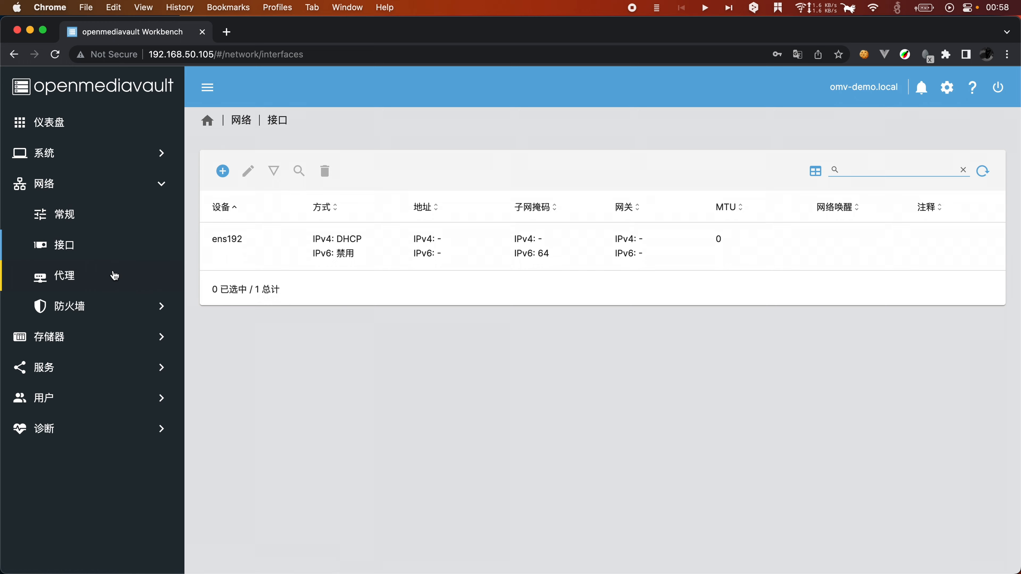
left_click(78, 282)
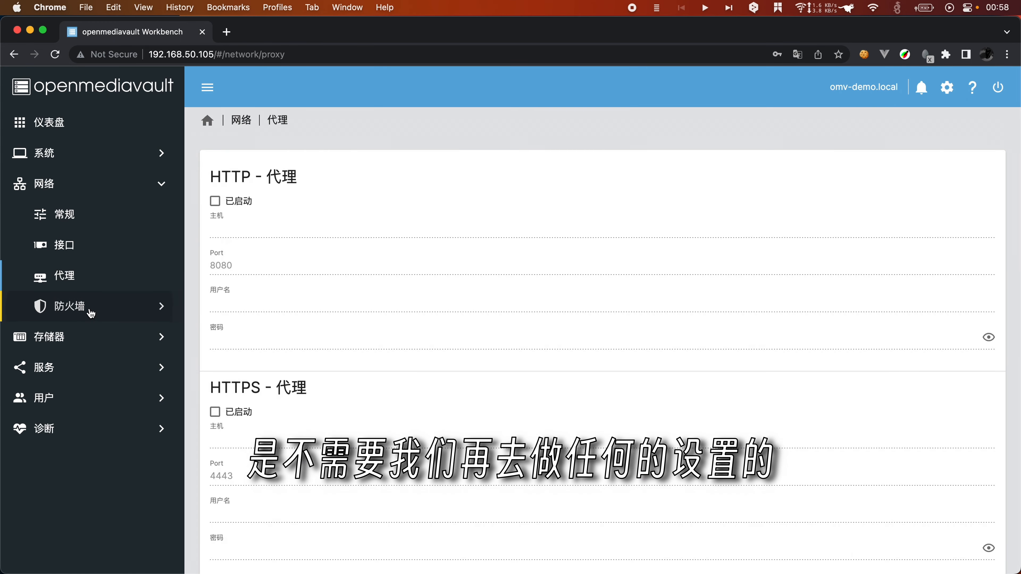
left_click(90, 311)
left_click(92, 244)
left_click(80, 215)
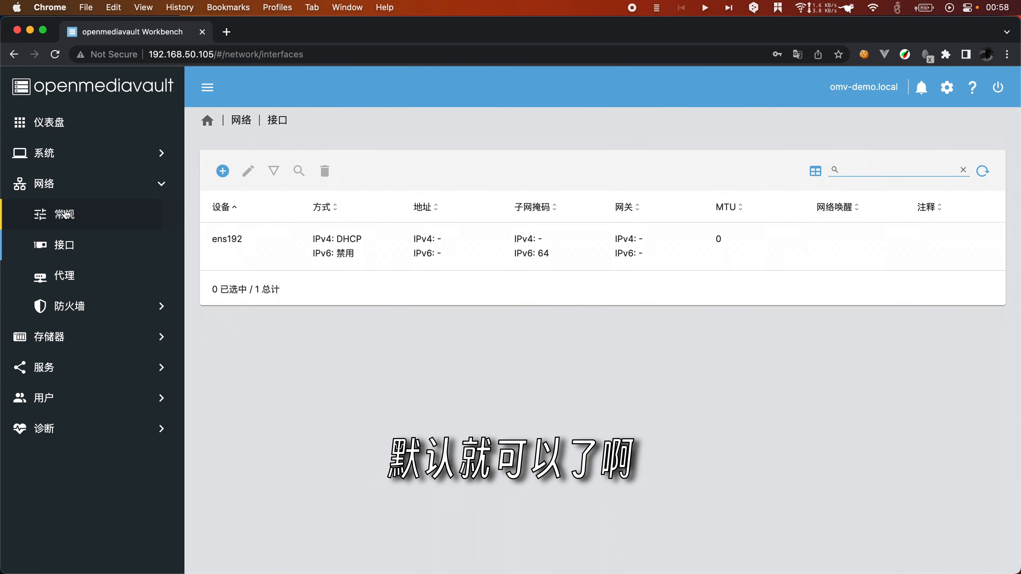
left_click(84, 338)
left_click(81, 245)
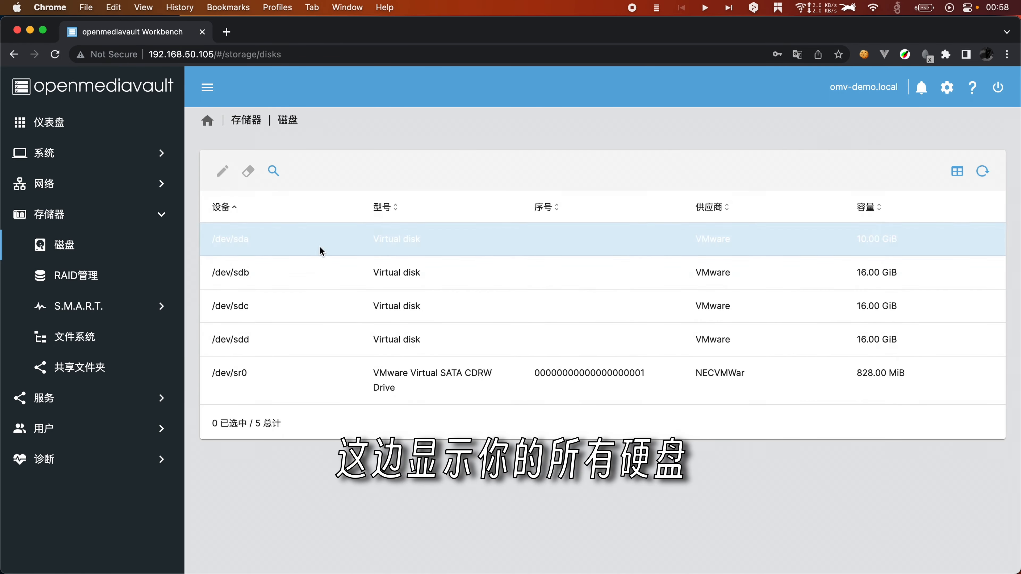
Step: Browse the storage pages: RAID, S.M.A.R.T. settings and devices, file systems and shared folders
left_click(92, 277)
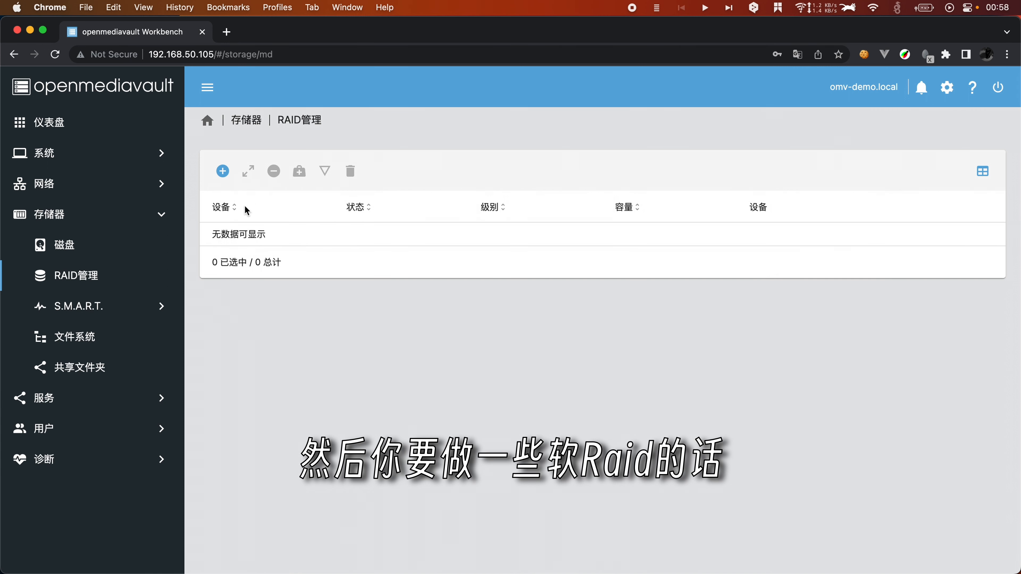
left_click(84, 317)
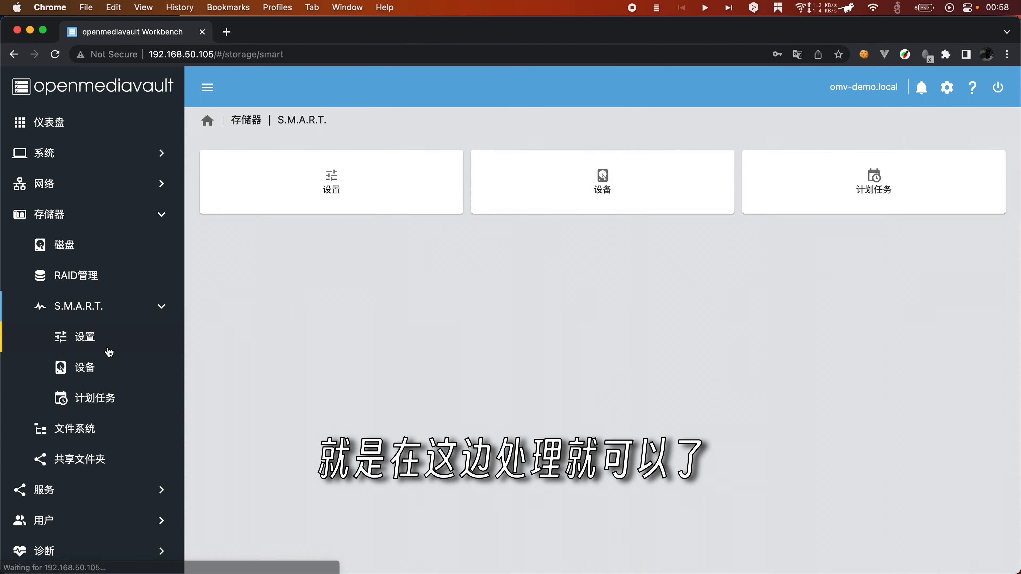
left_click(91, 343)
left_click(93, 357)
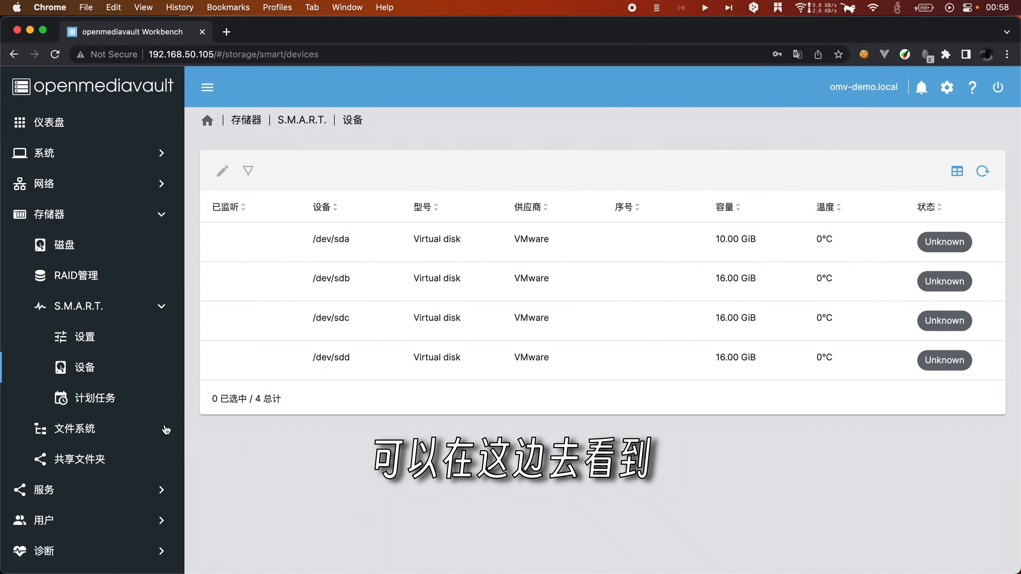
left_click(60, 429)
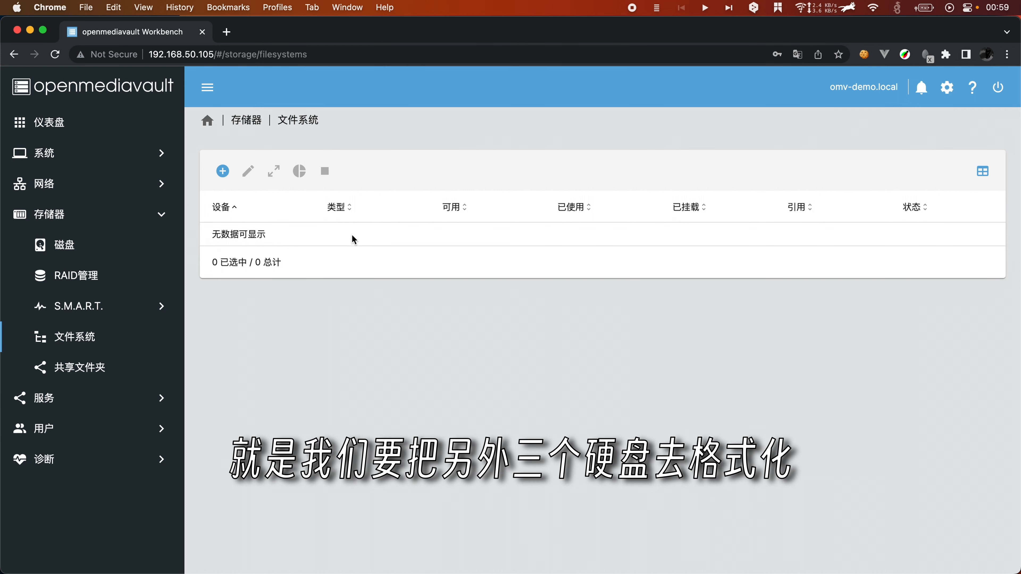
left_click(99, 377)
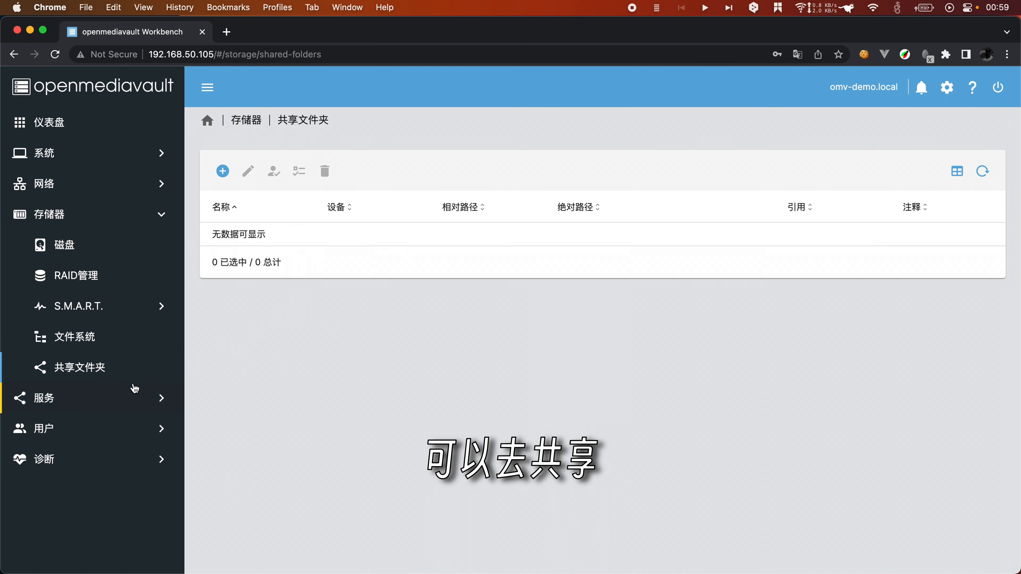
Step: Browse the SMB/CIFS and SSH service pages, then user home directories and the user list
left_click(103, 400)
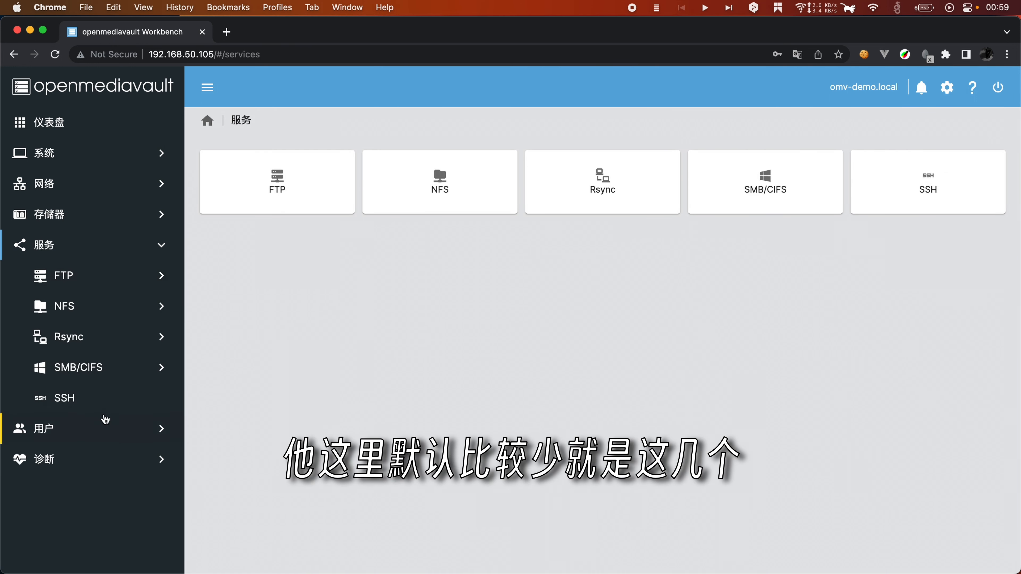
left_click(89, 379)
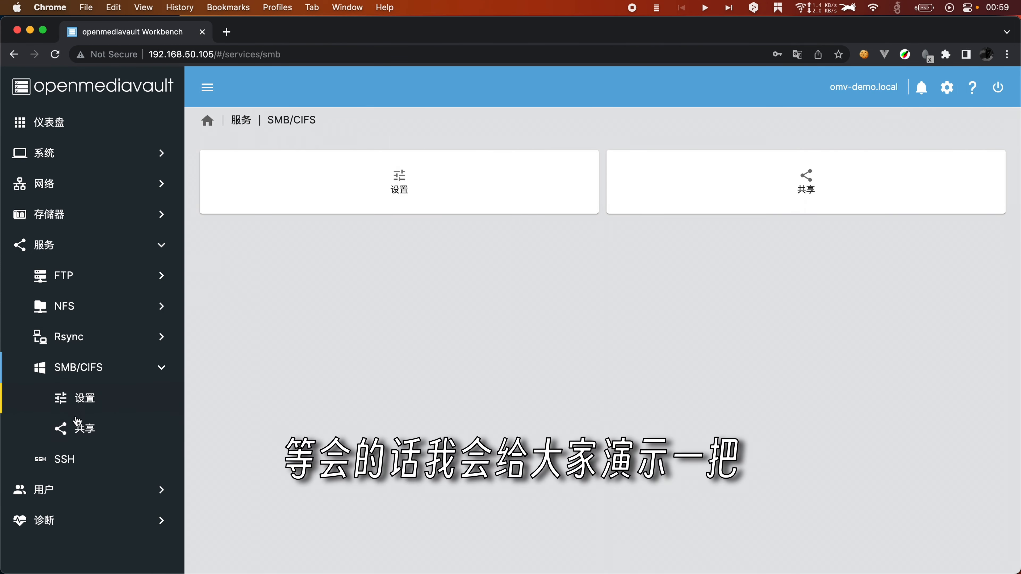
left_click(90, 463)
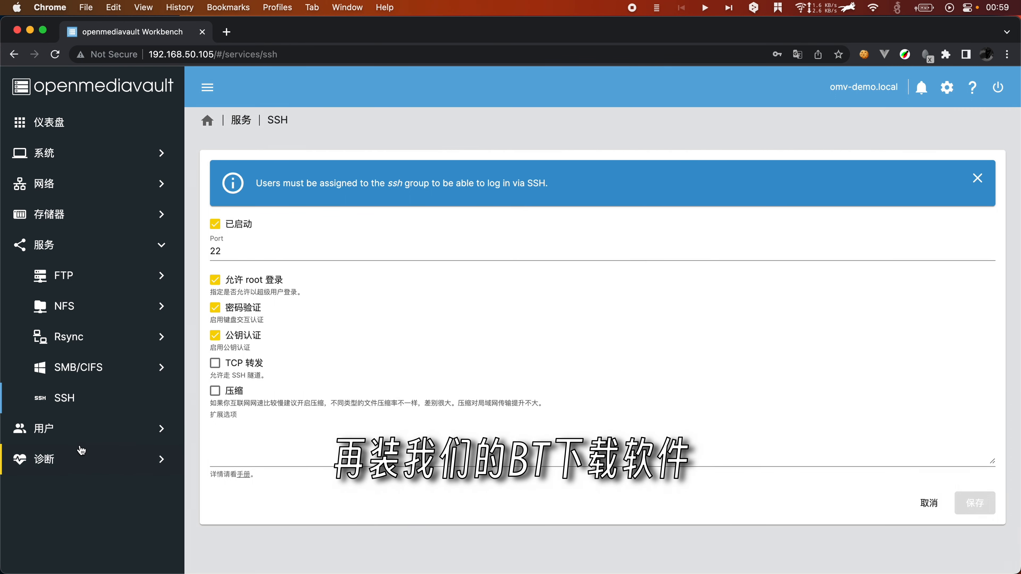
left_click(66, 431)
left_click(75, 309)
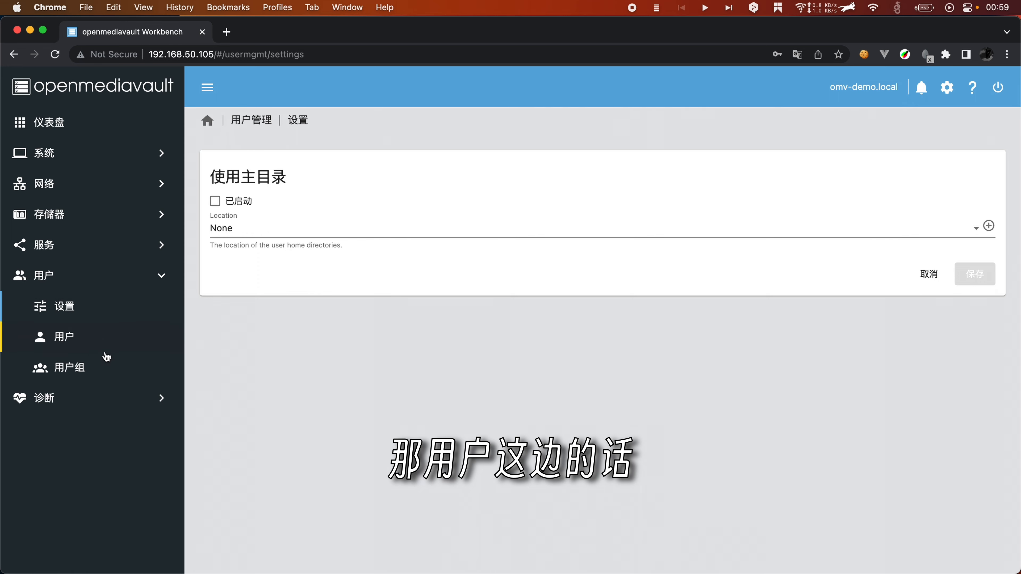
left_click(80, 342)
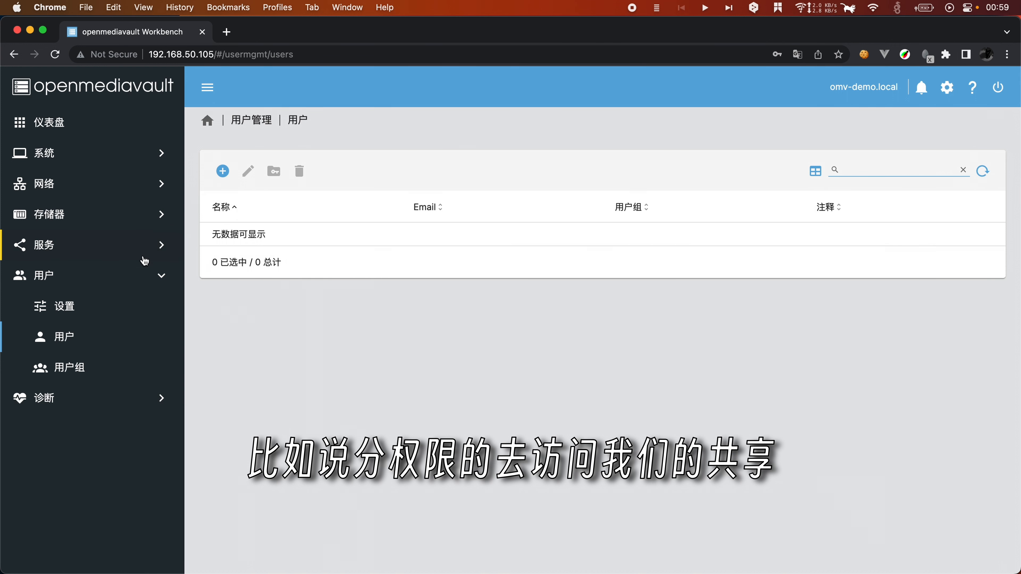
Step: Browse the diagnostics pages: system information, system log, processes and FTP service diagnostics
left_click(122, 397)
left_click(86, 339)
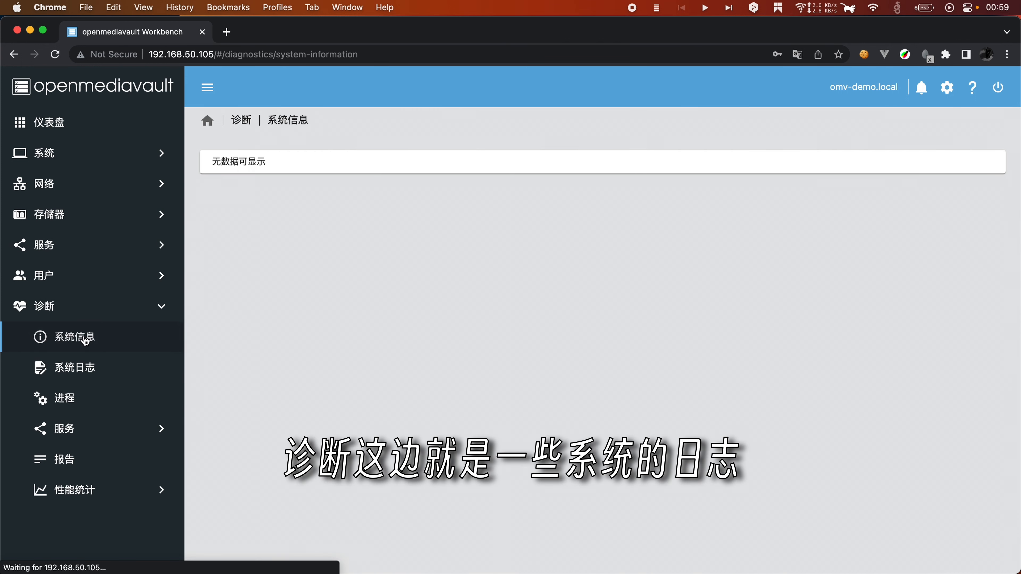
left_click(85, 365)
left_click(85, 400)
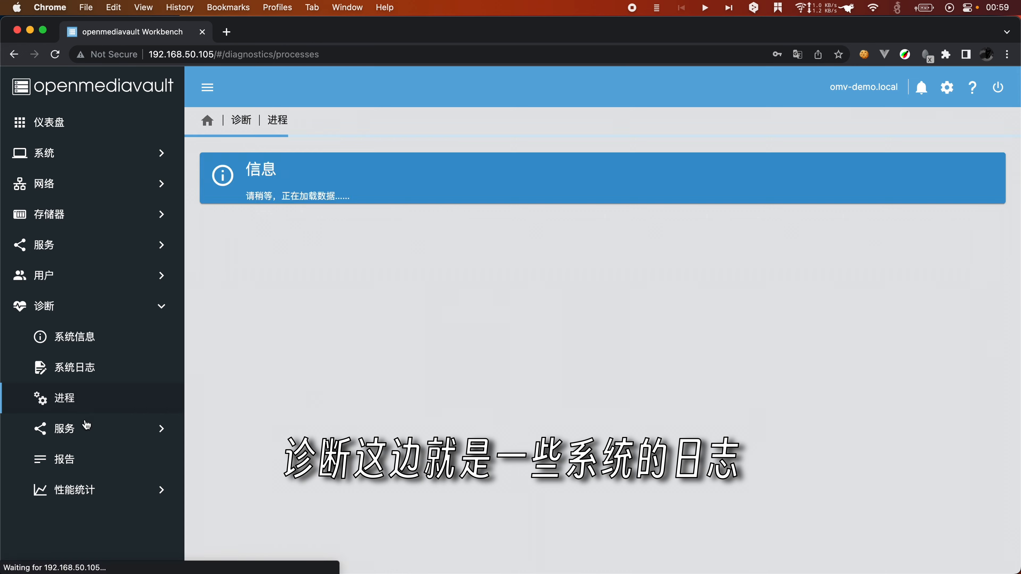
left_click(86, 426)
left_click(84, 458)
scroll(94, 520, "down", 1)
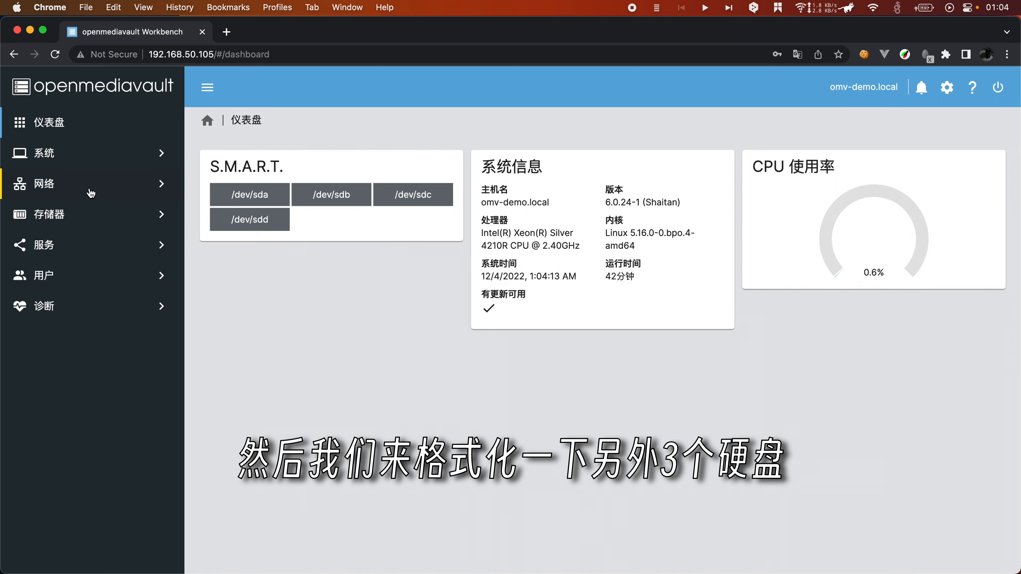
Step: Create an EXT4 file system on the 16 GiB disk /dev/sdb from 存储器 > 文件系统
left_click(107, 214)
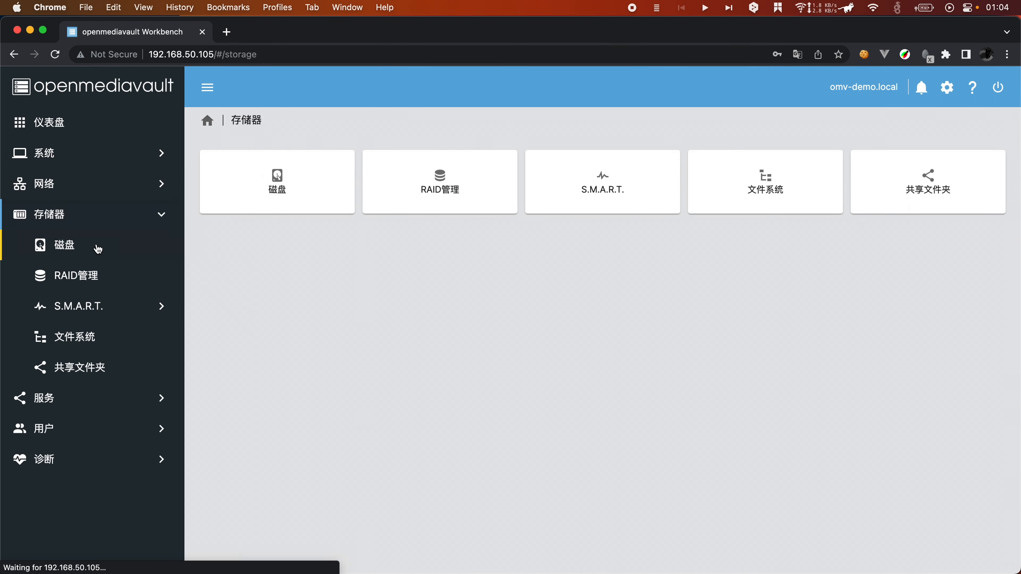
left_click(94, 341)
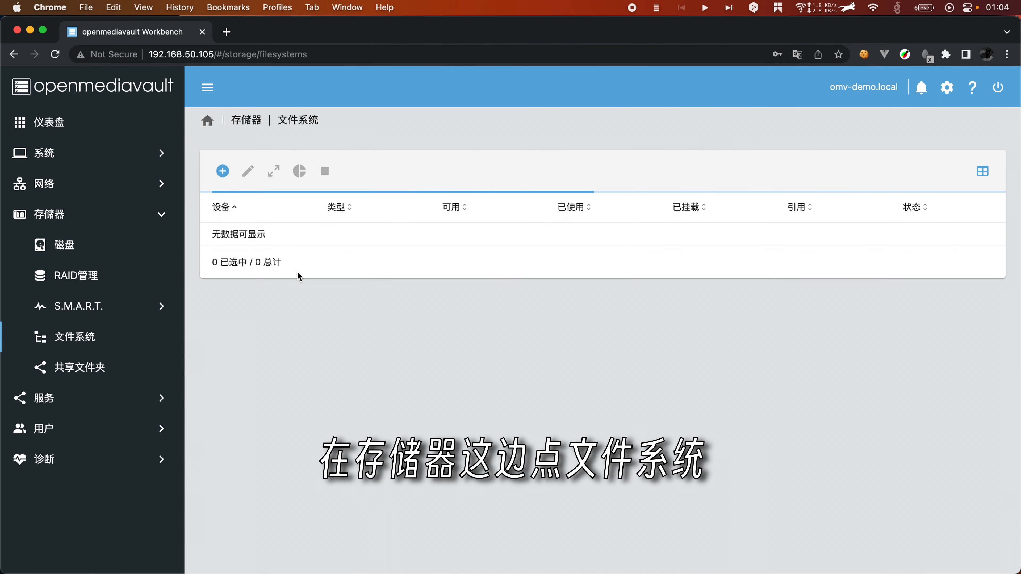
left_click(222, 171)
left_click(251, 203)
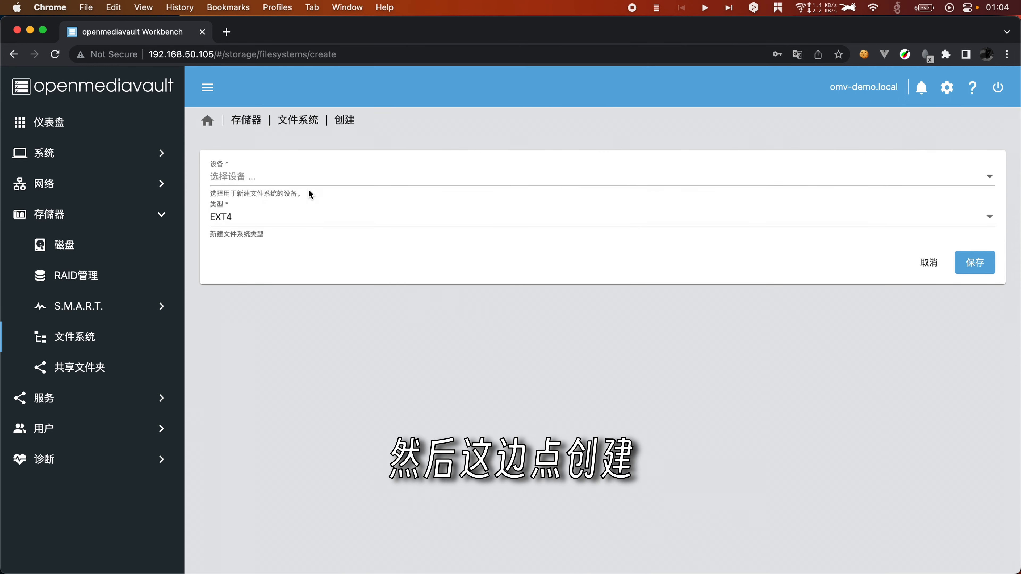
left_click(292, 180)
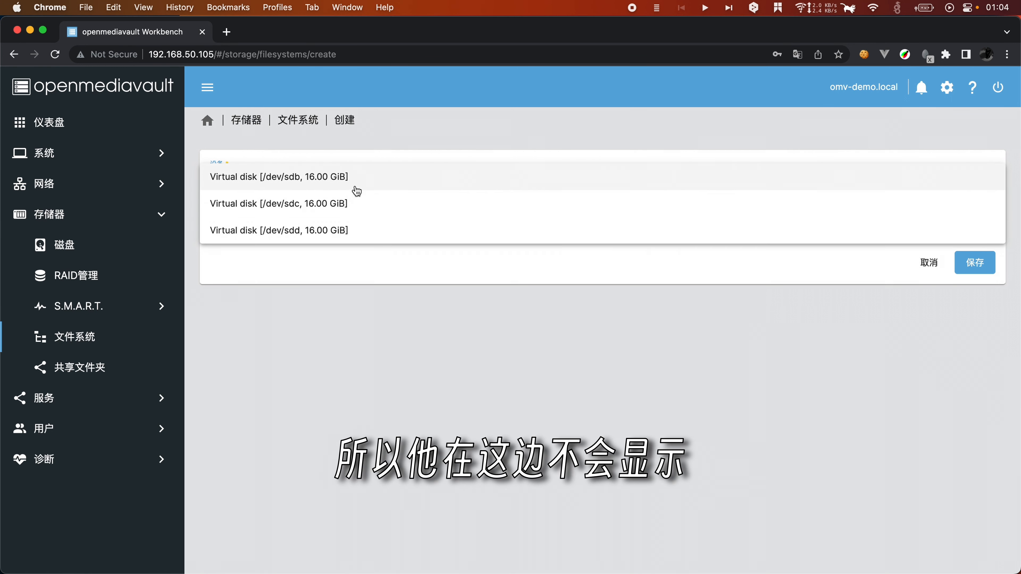
left_click(365, 183)
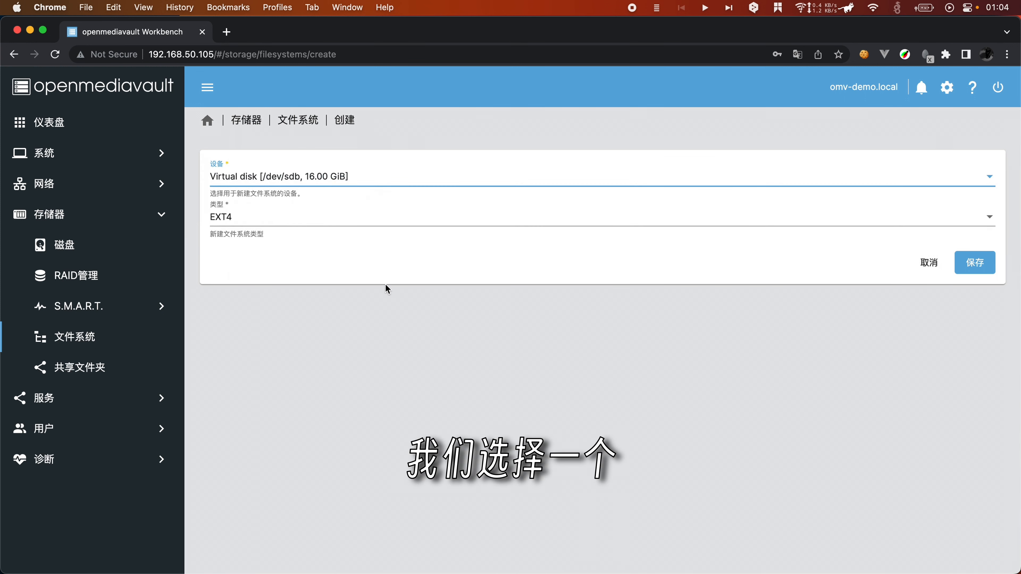
left_click(309, 221)
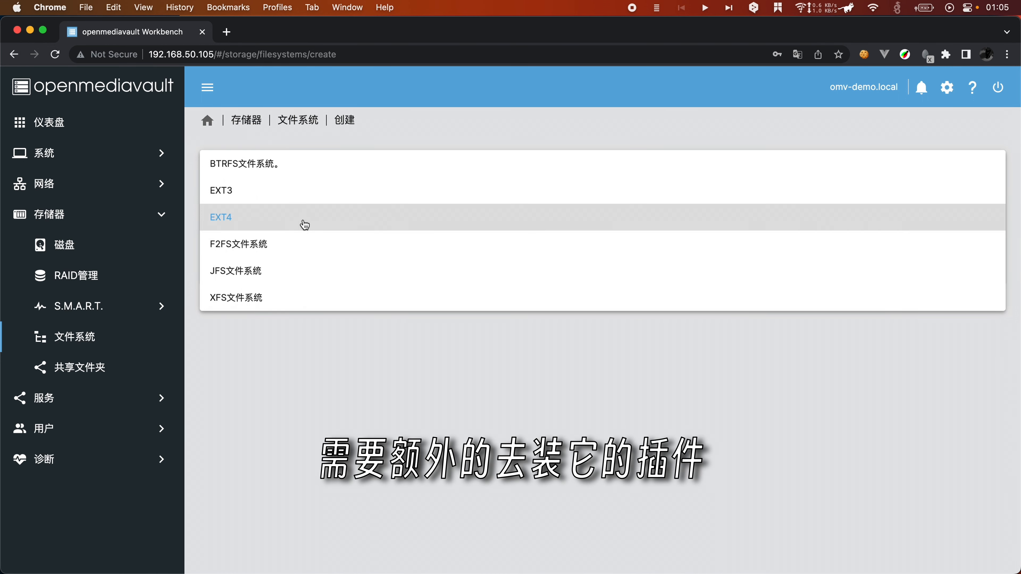
left_click(351, 356)
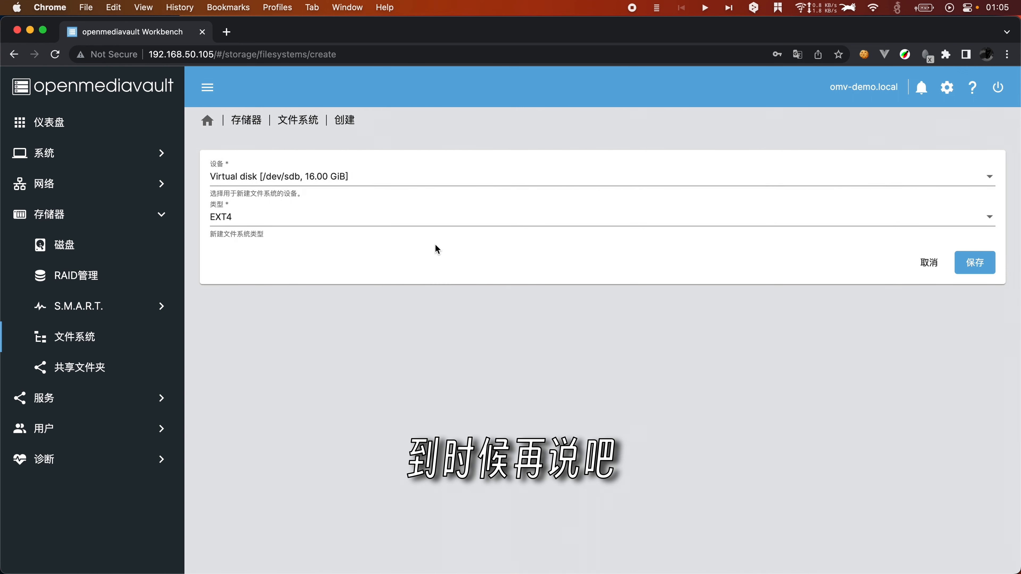
left_click(959, 258)
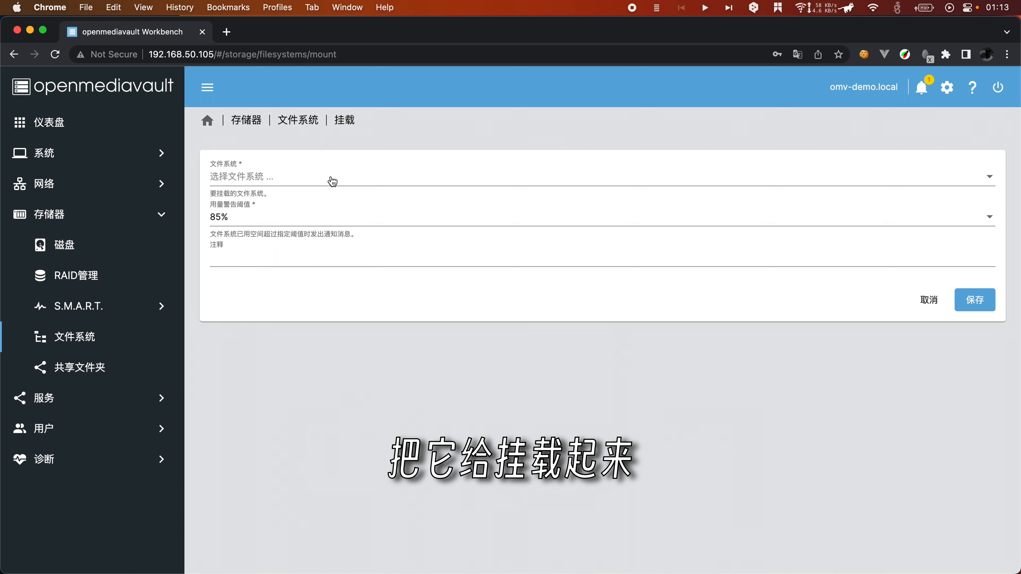
Step: Mount /dev/sdd1 with a 95% usage warning threshold
left_click(333, 181)
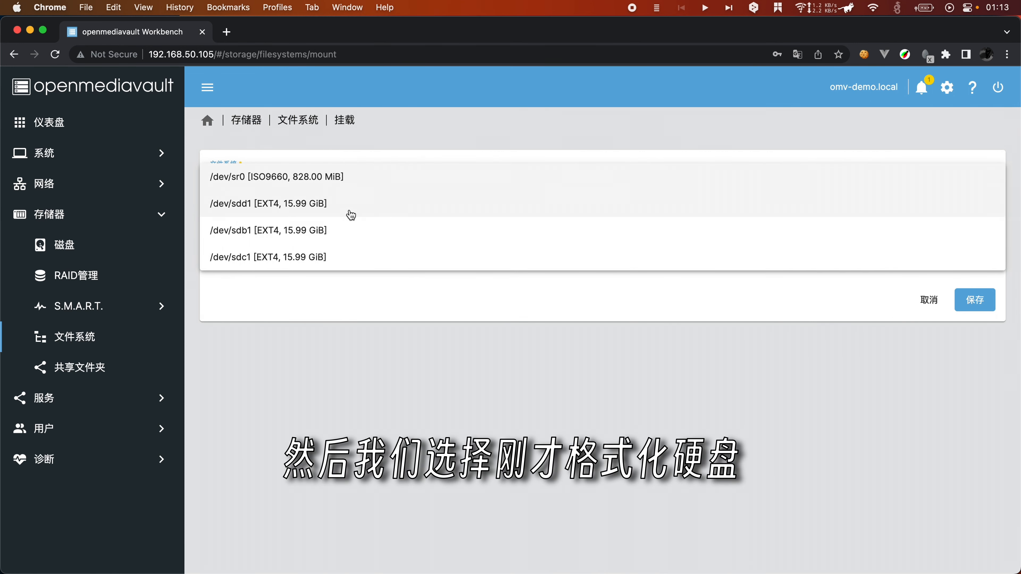
left_click(364, 207)
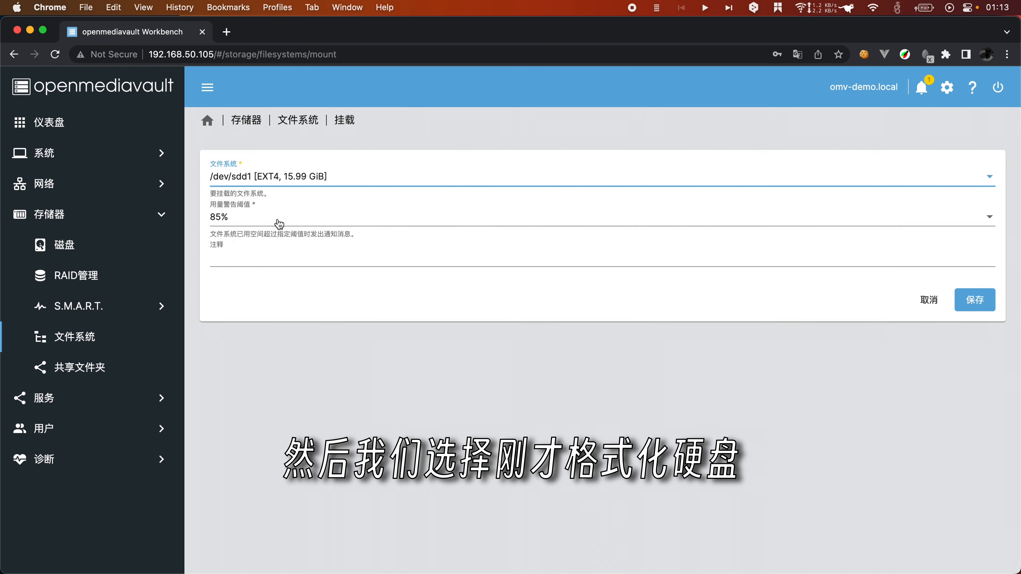
left_click(279, 224)
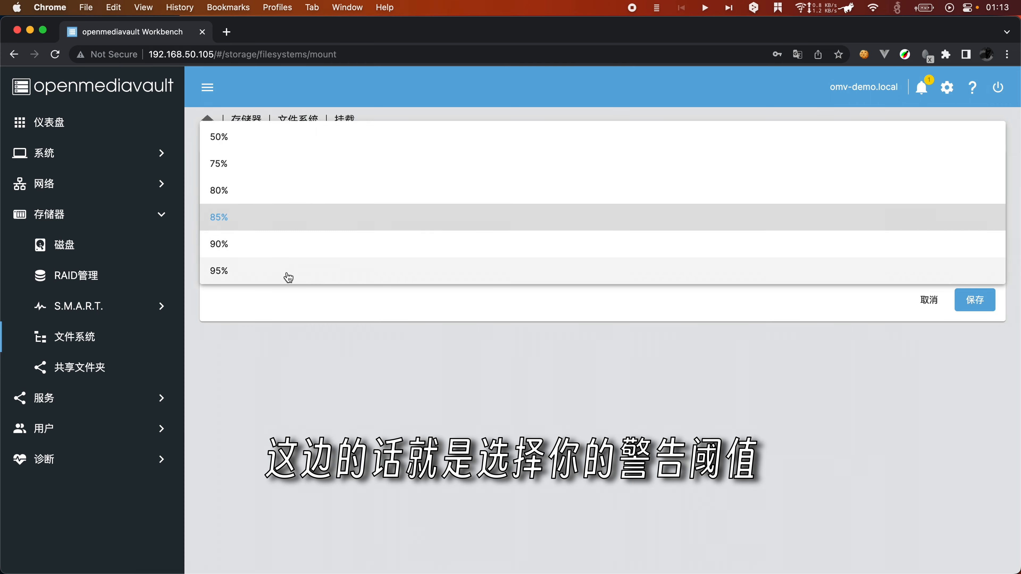
left_click(288, 278)
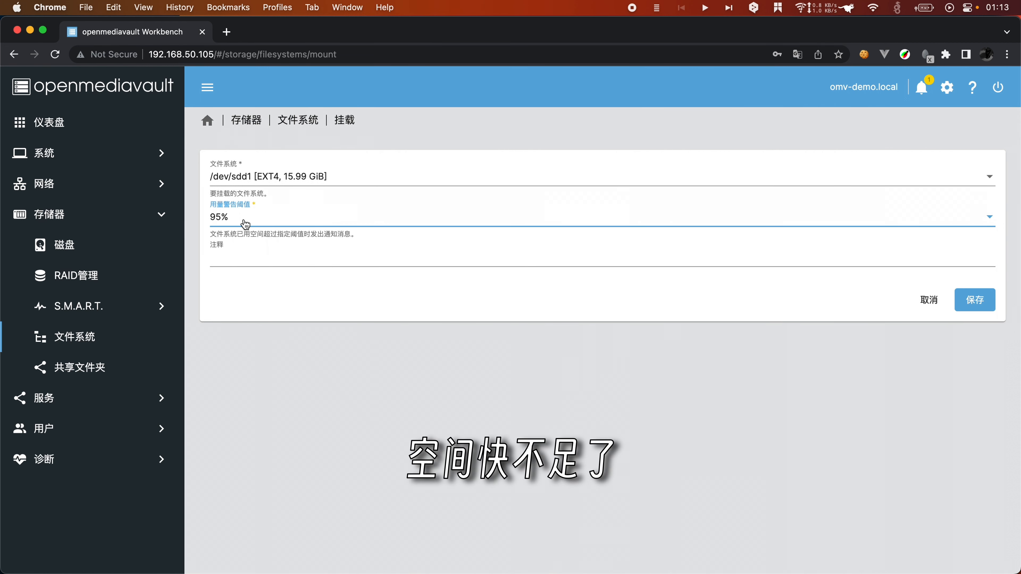
left_click(274, 280)
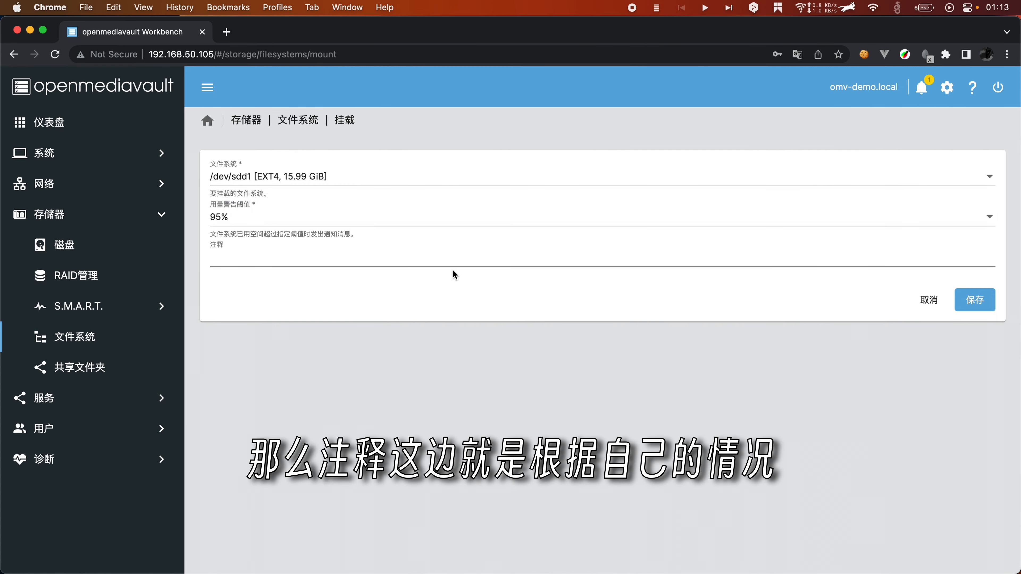
left_click(982, 305)
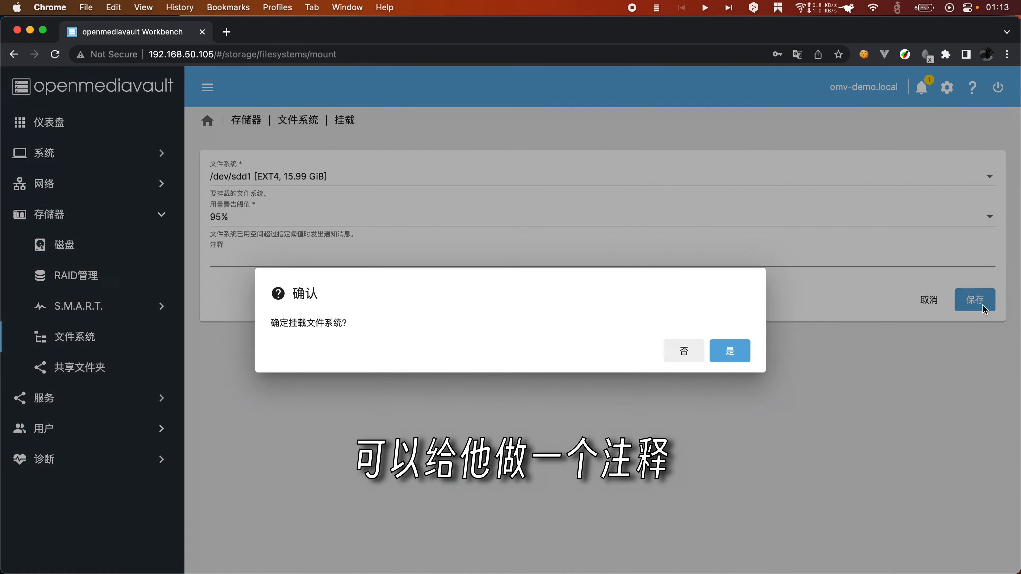
left_click(728, 352)
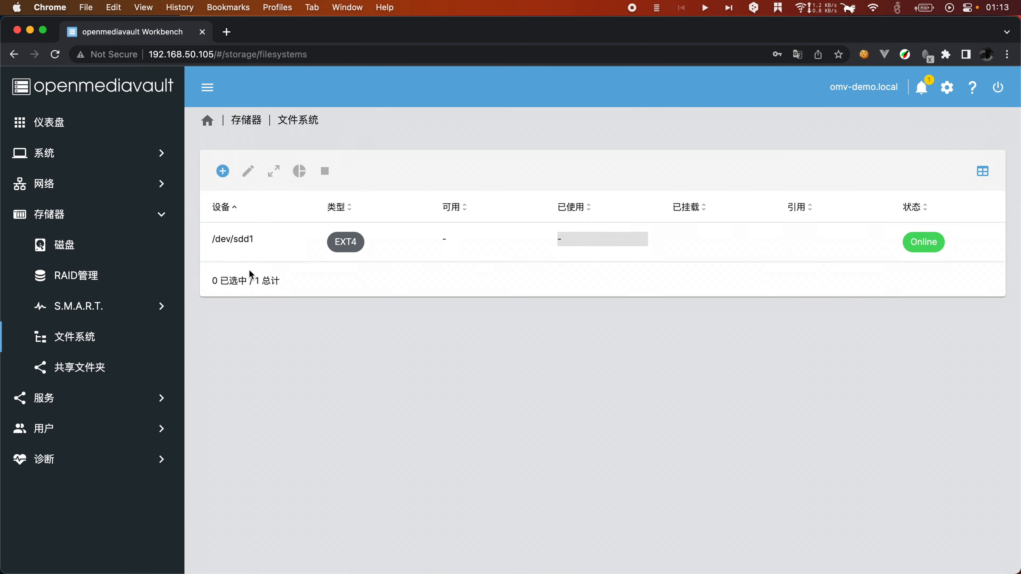
Step: Mount /dev/sdb1 and apply the pending configuration changes
left_click(223, 170)
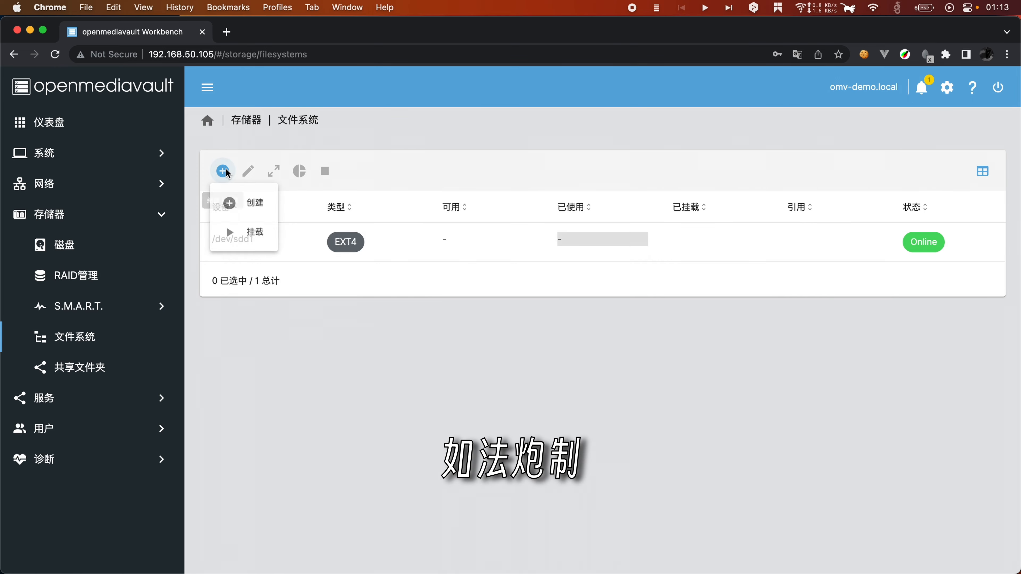
left_click(241, 234)
left_click(310, 205)
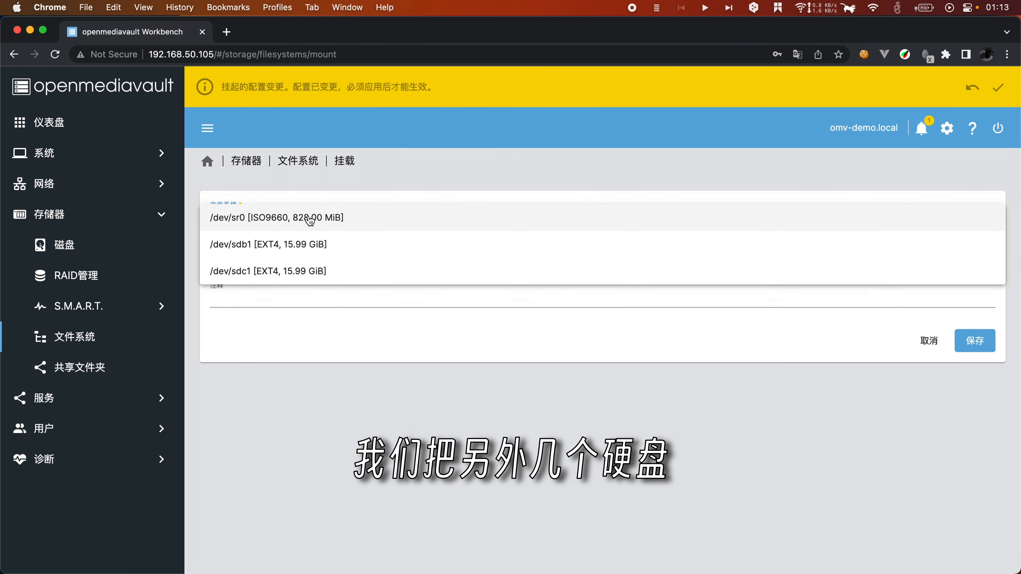
left_click(376, 244)
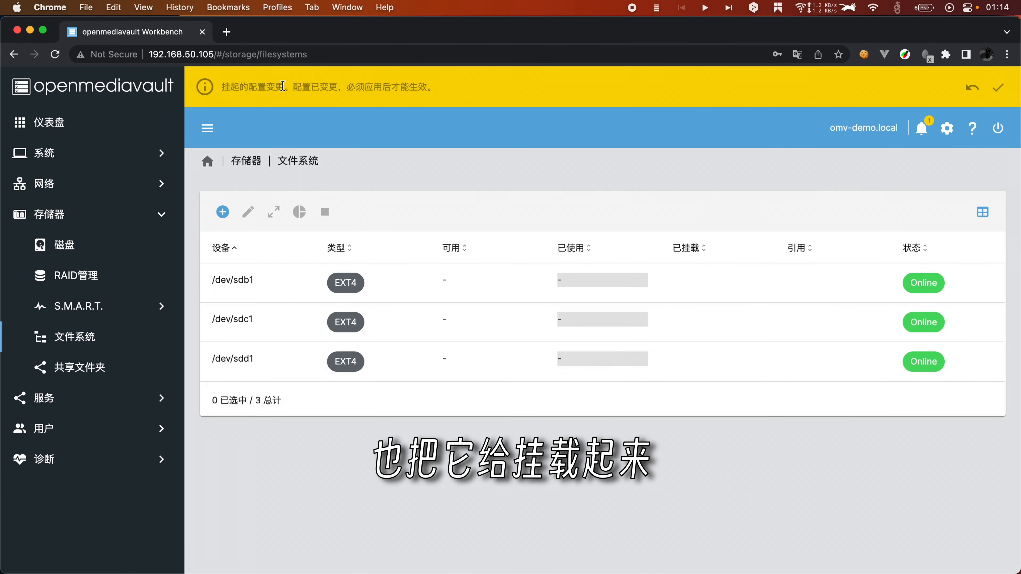
left_click(998, 87)
left_click(310, 362)
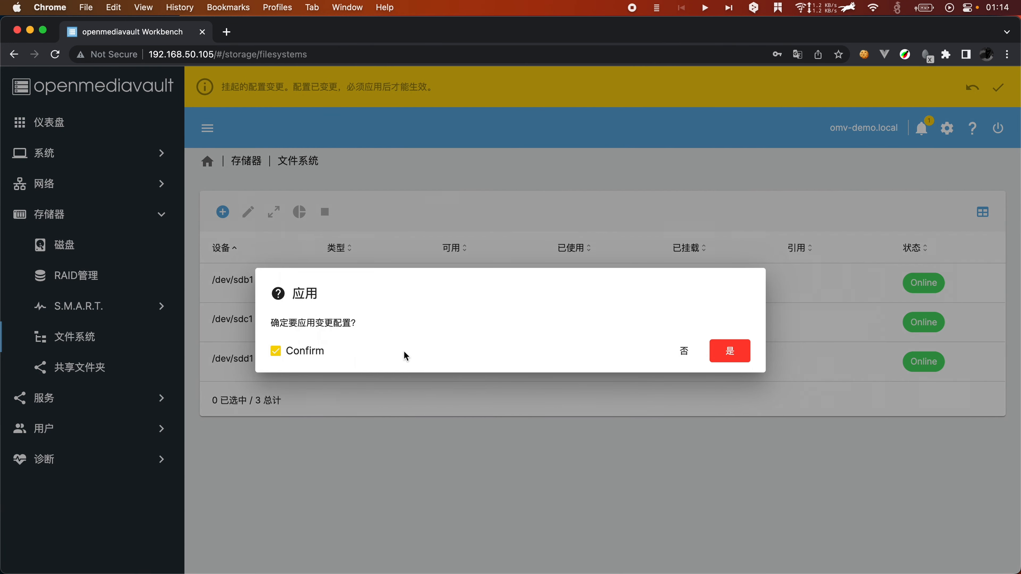
left_click(726, 349)
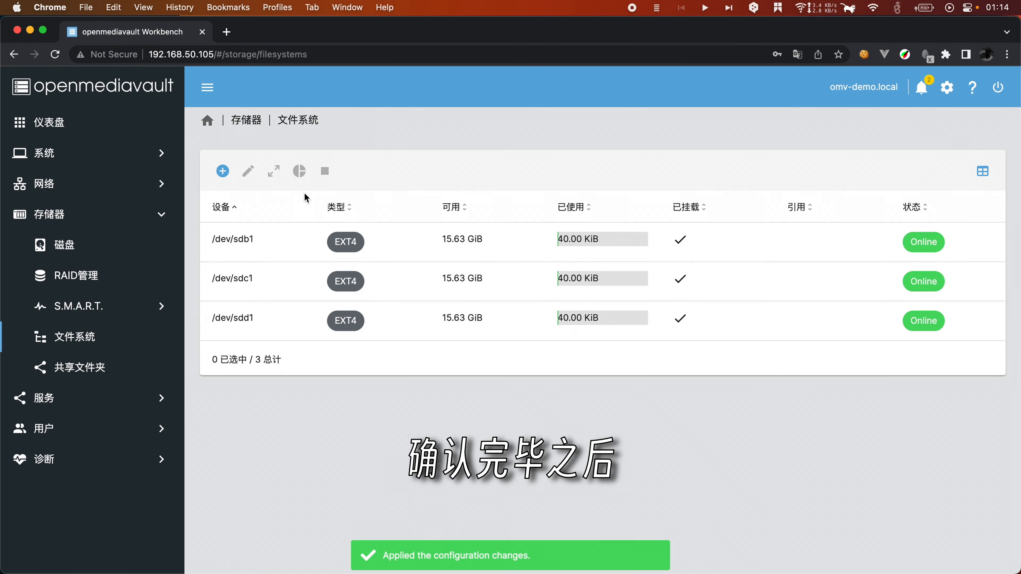
Step: Select the mounted /dev/sdb1, /dev/sdc1 and /dev/sdd1 entries in the file systems list
left_click(564, 241)
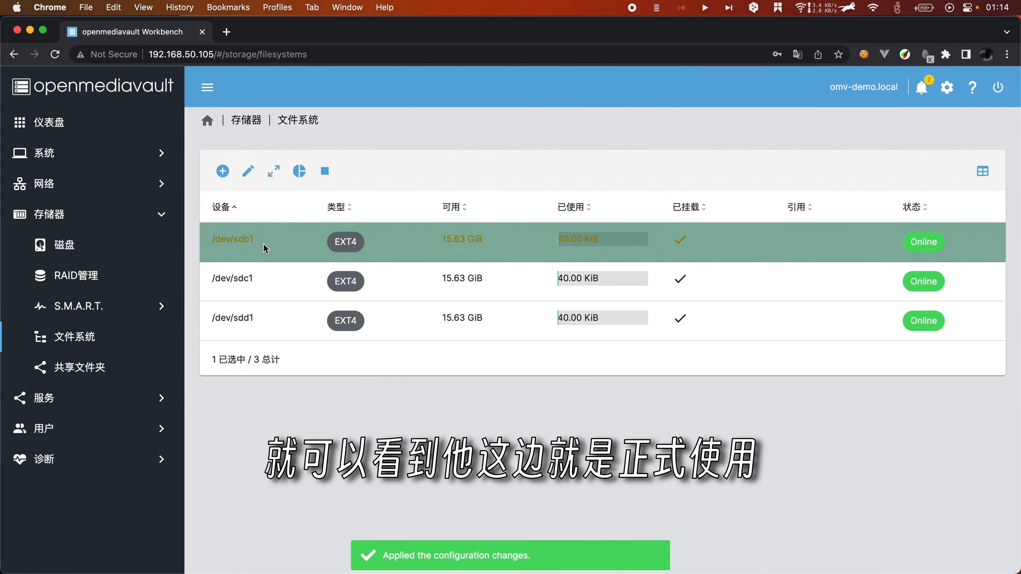
left_click(567, 275)
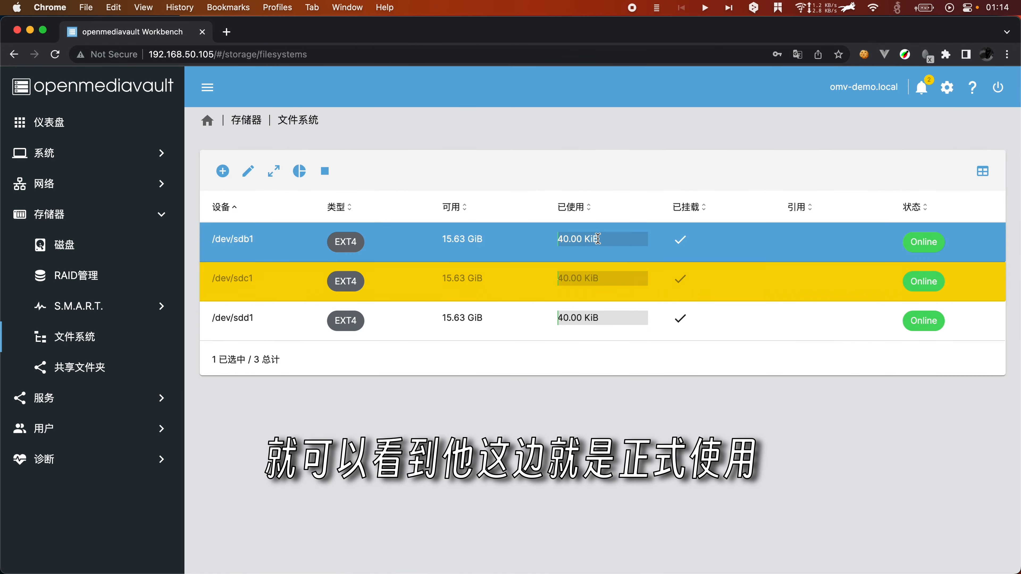
left_click(595, 245)
left_click(635, 290)
left_click(571, 330)
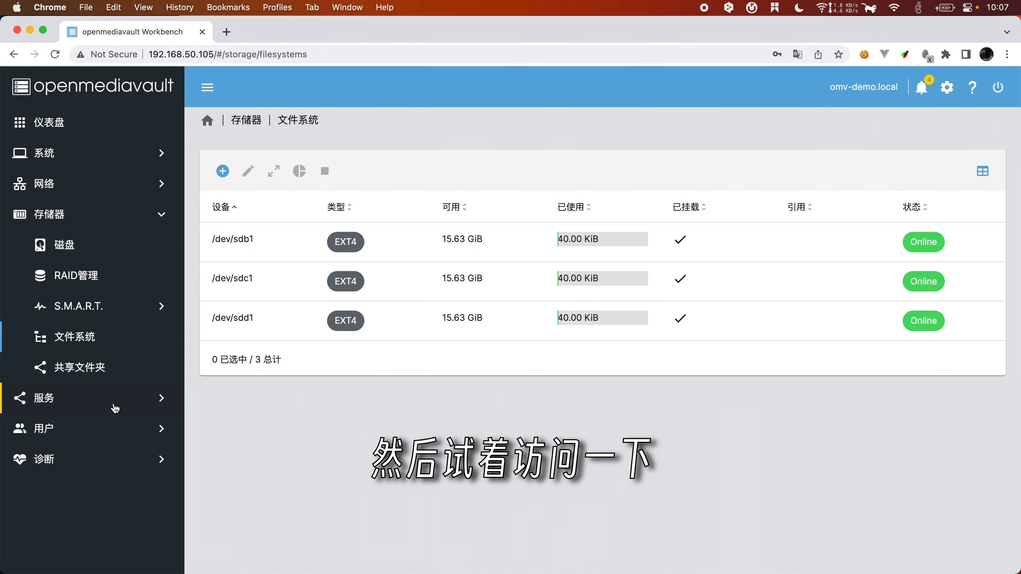
Step: Tick 已启动 in the SMB/CIFS 设置 page and save
left_click(94, 400)
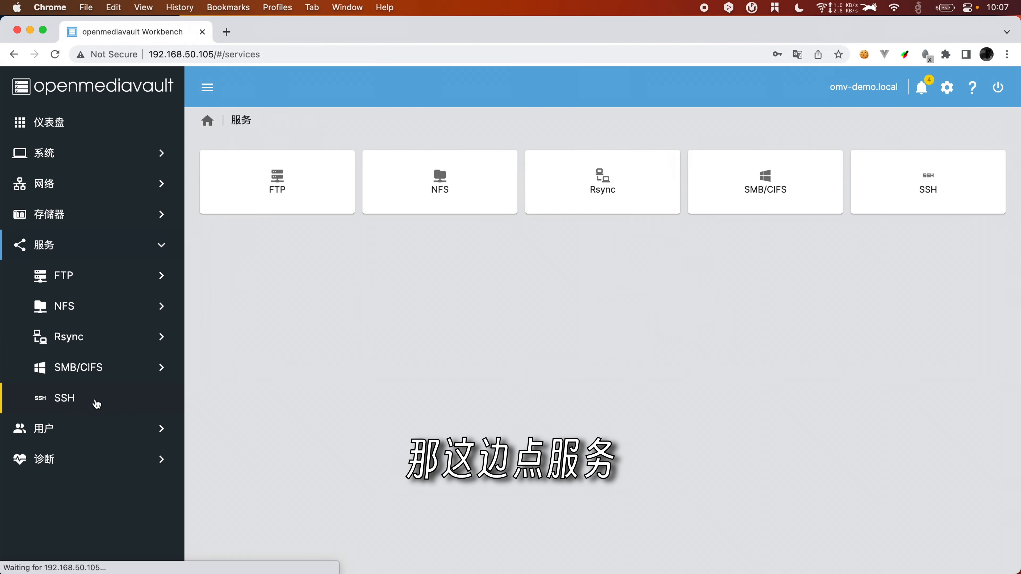
left_click(78, 378)
left_click(418, 160)
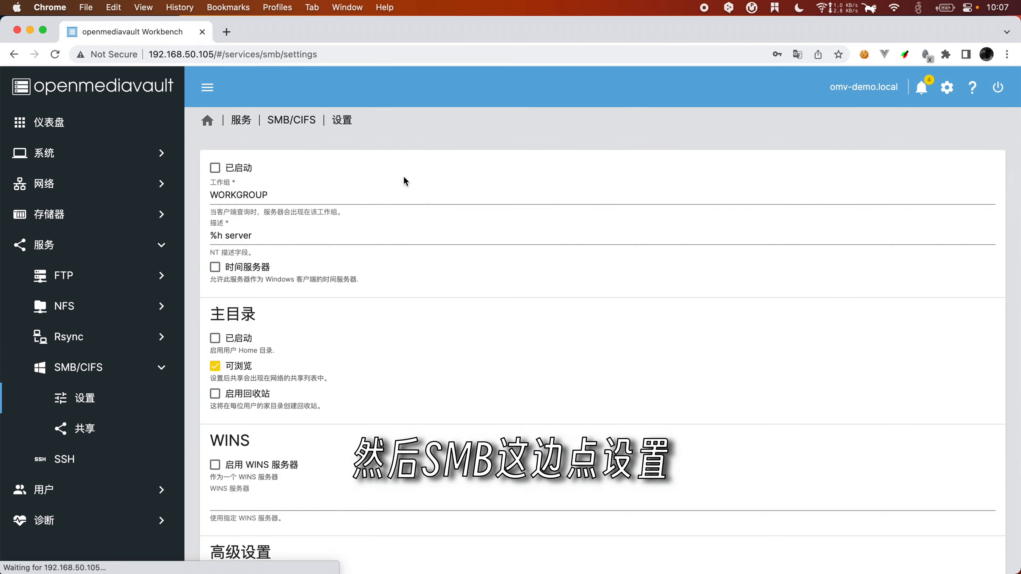
left_click(215, 168)
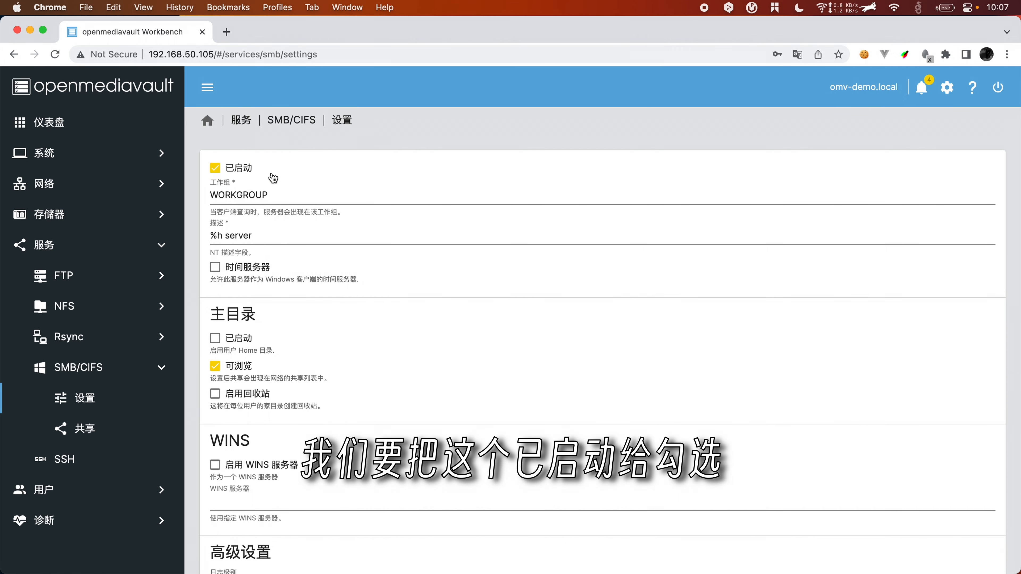
scroll(273, 178, "down", 5)
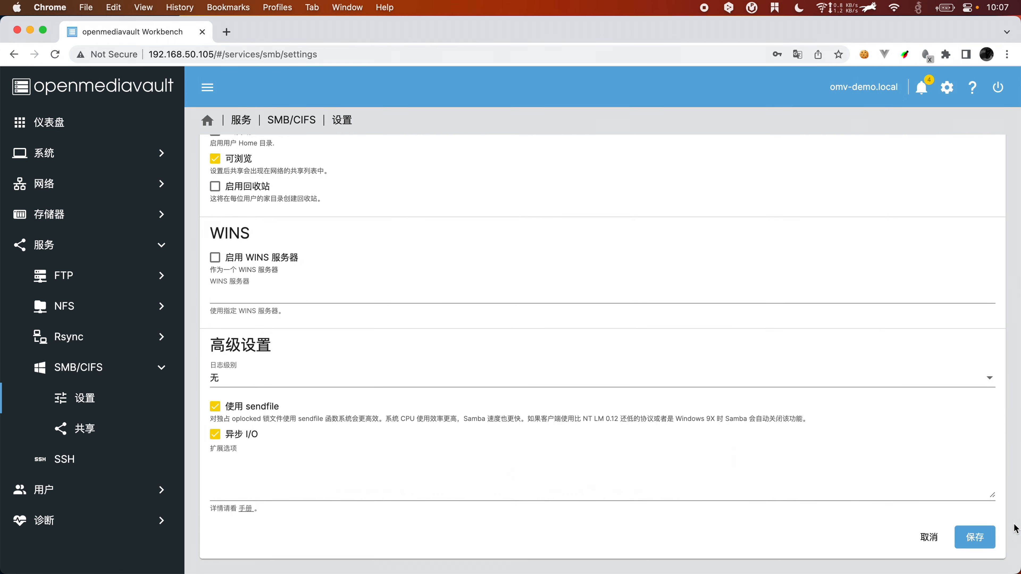
left_click(974, 537)
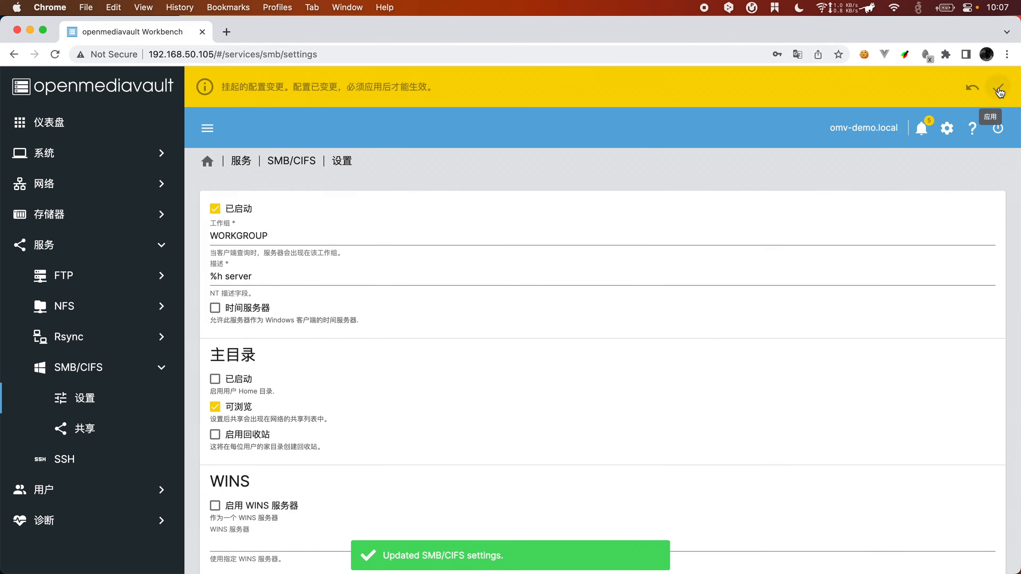
Step: Apply the pending SMB change and open the empty SMB 共享 list
left_click(998, 87)
left_click(292, 352)
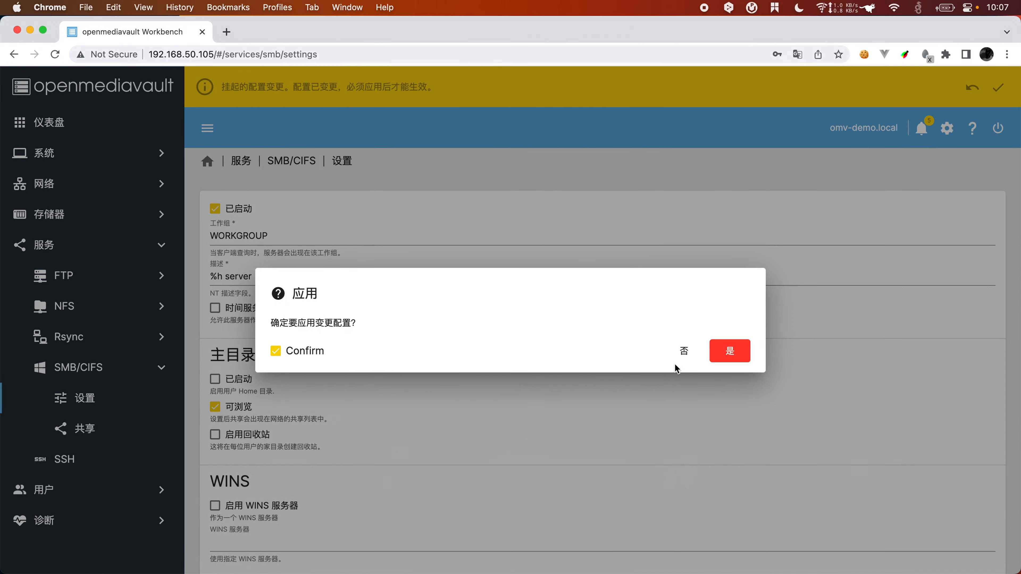
left_click(731, 351)
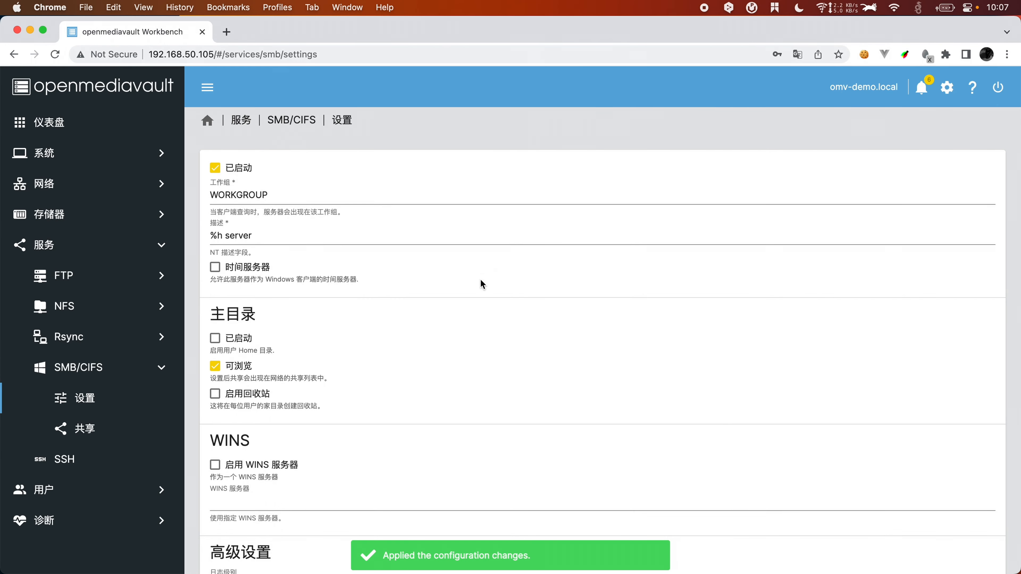
left_click(85, 428)
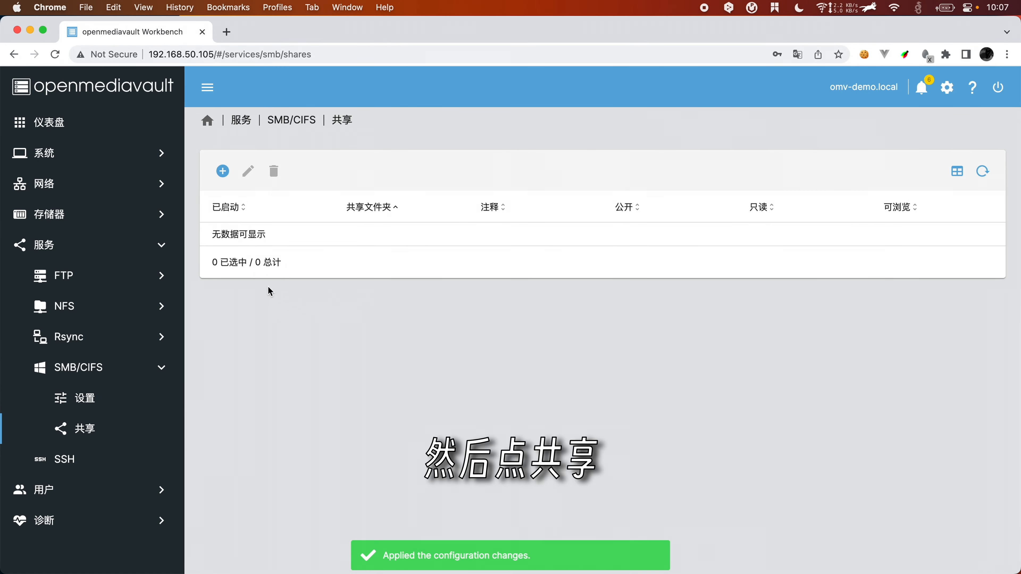
Step: Confirm no shared folder exists, then launch shared-folder creation from the new SMB share form
left_click(223, 171)
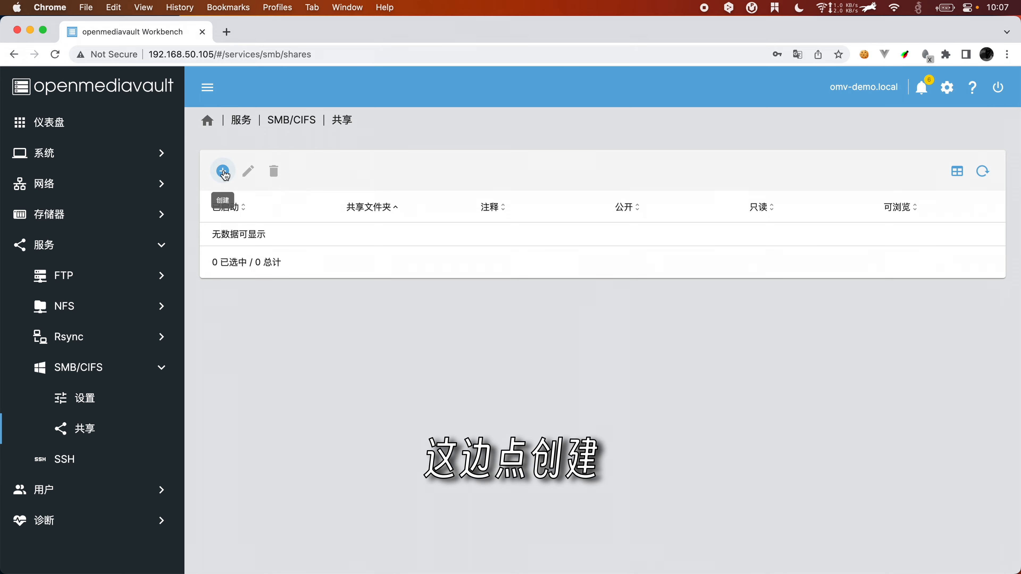
left_click(265, 203)
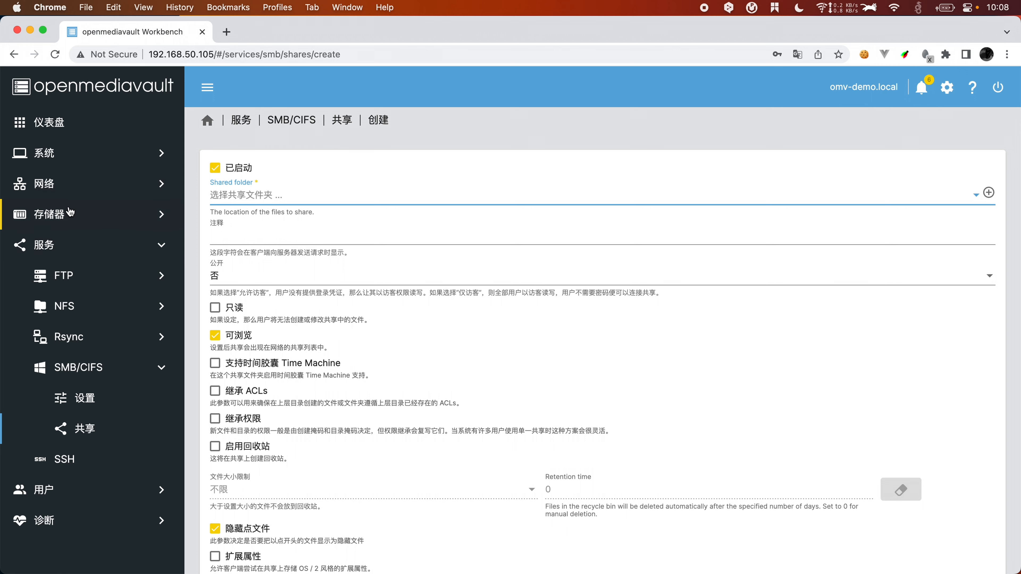
left_click(71, 216)
left_click(91, 372)
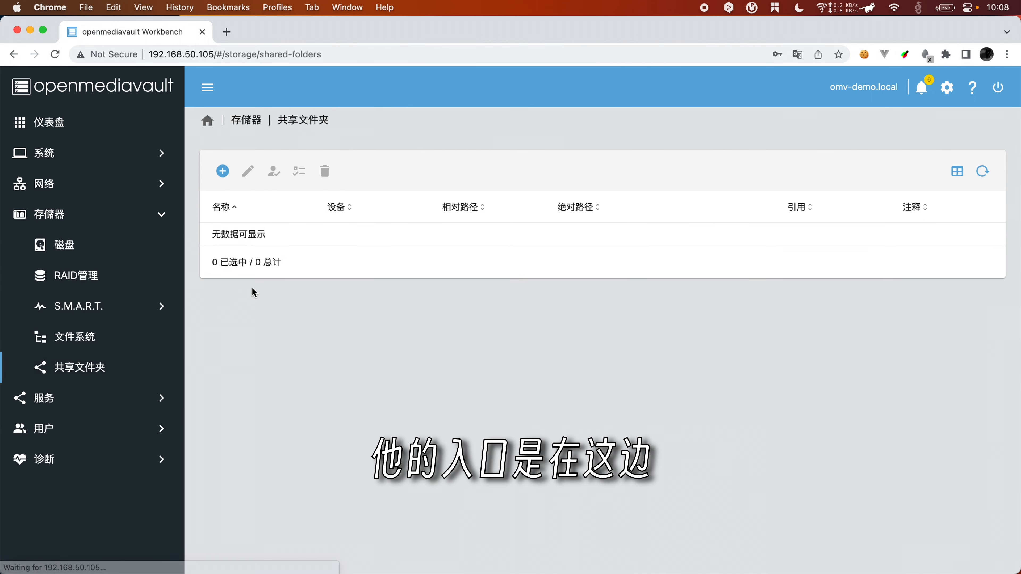
left_click(85, 402)
left_click(89, 368)
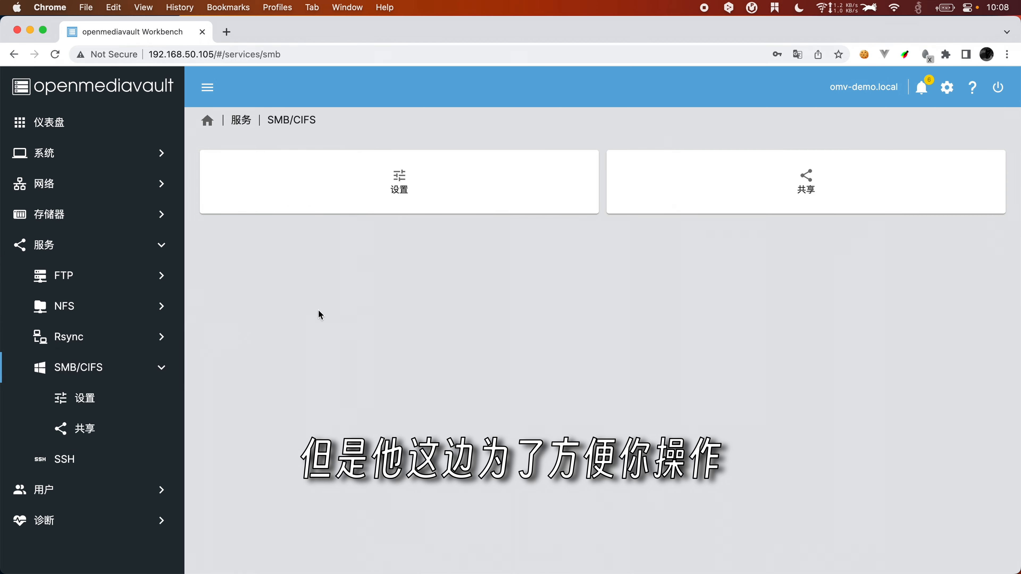
left_click(794, 183)
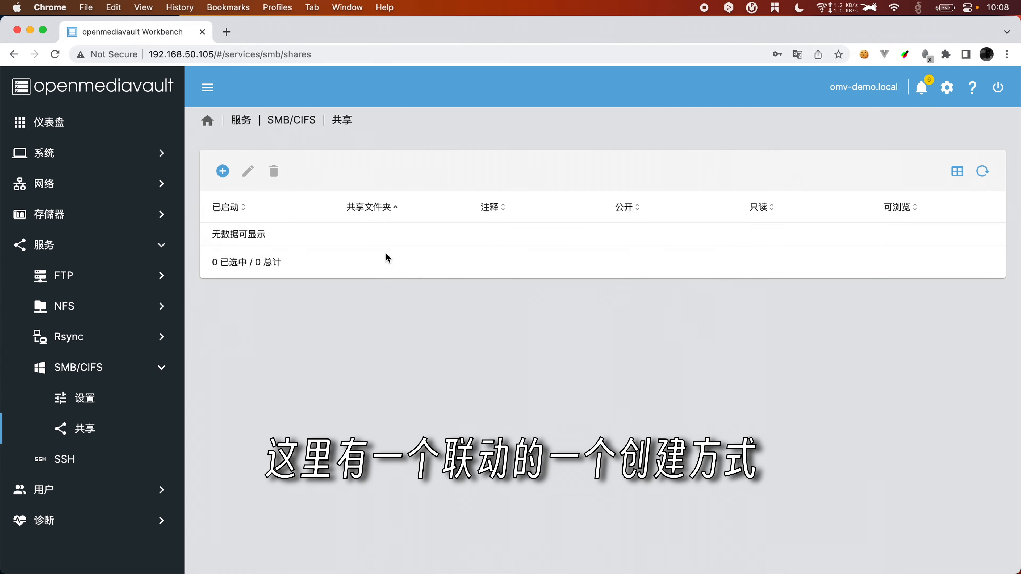
left_click(223, 172)
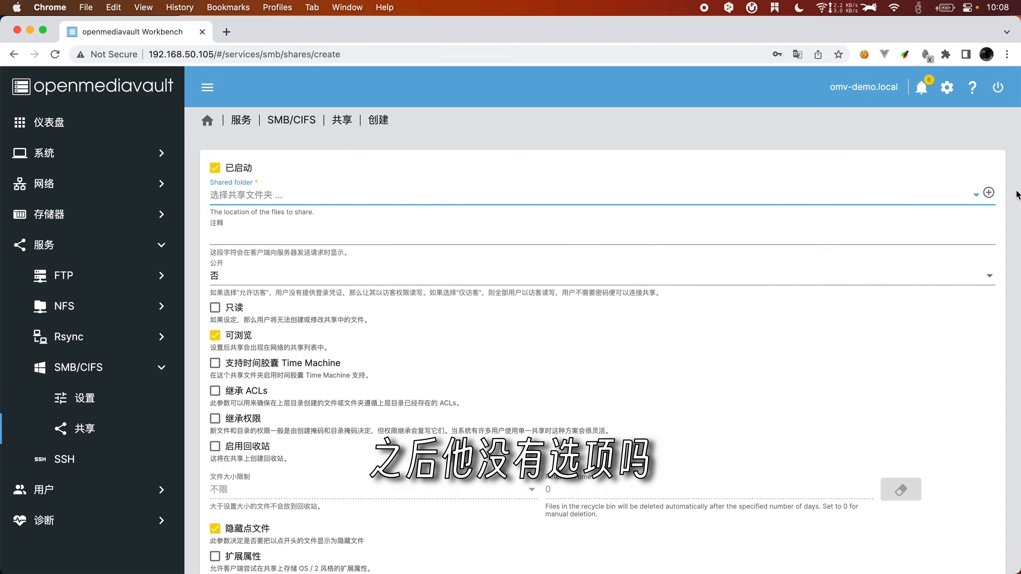
left_click(991, 195)
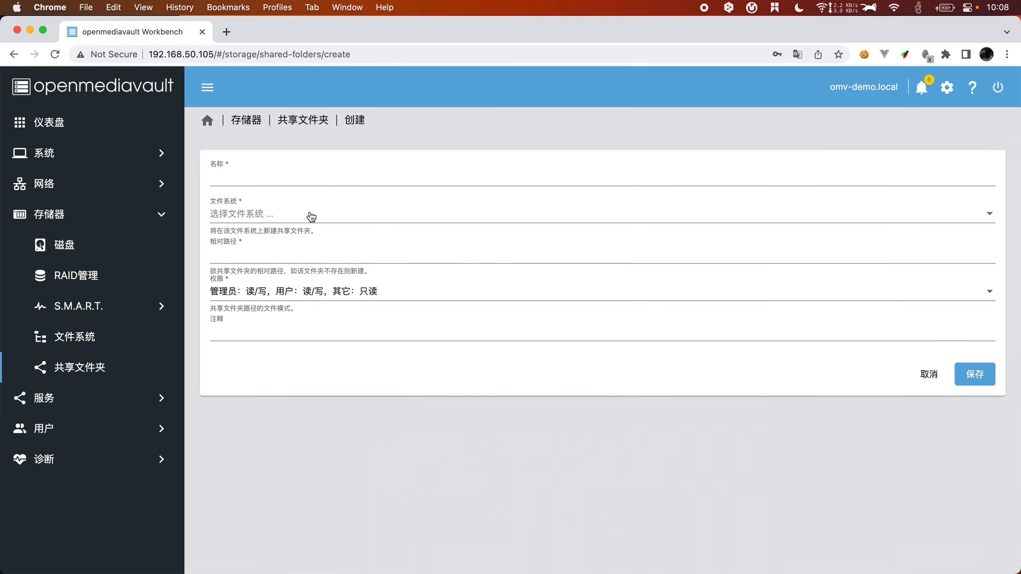
Step: Create shared folder Data1 on /dev/sdb1, path Data1/, users read/write and others read-only
left_click(251, 176)
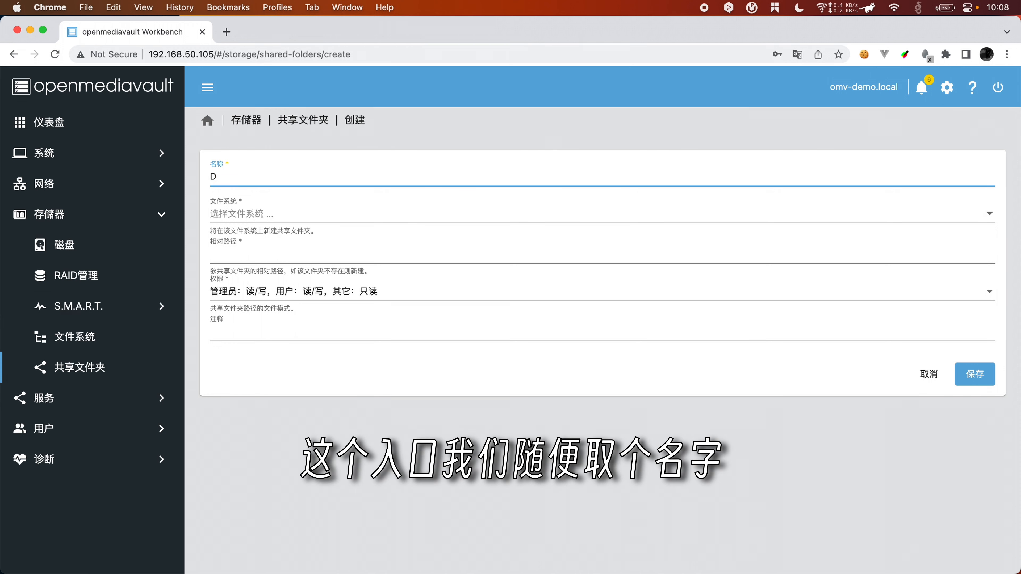
type("Data1")
left_click(248, 209)
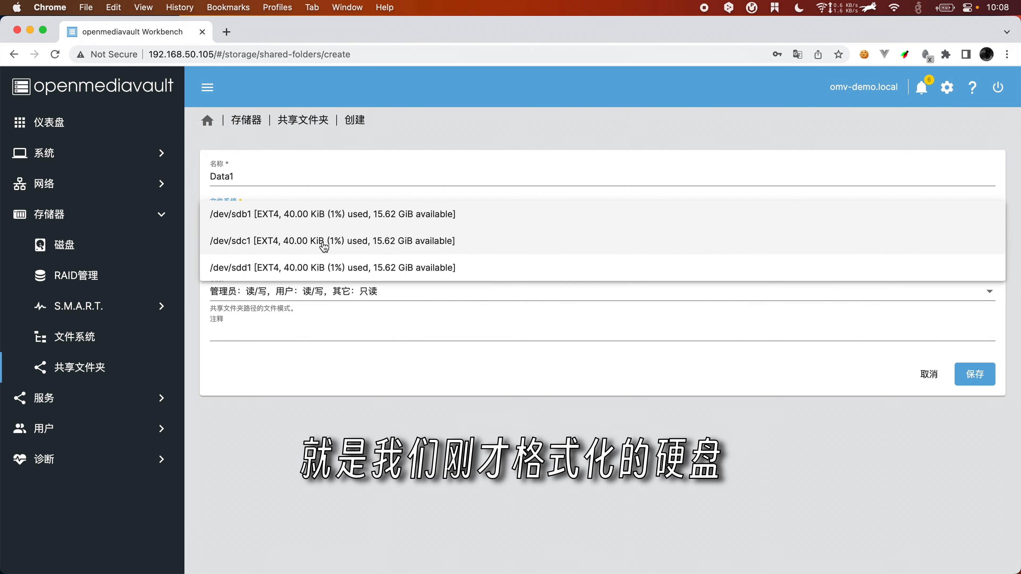
left_click(334, 216)
left_click(284, 261)
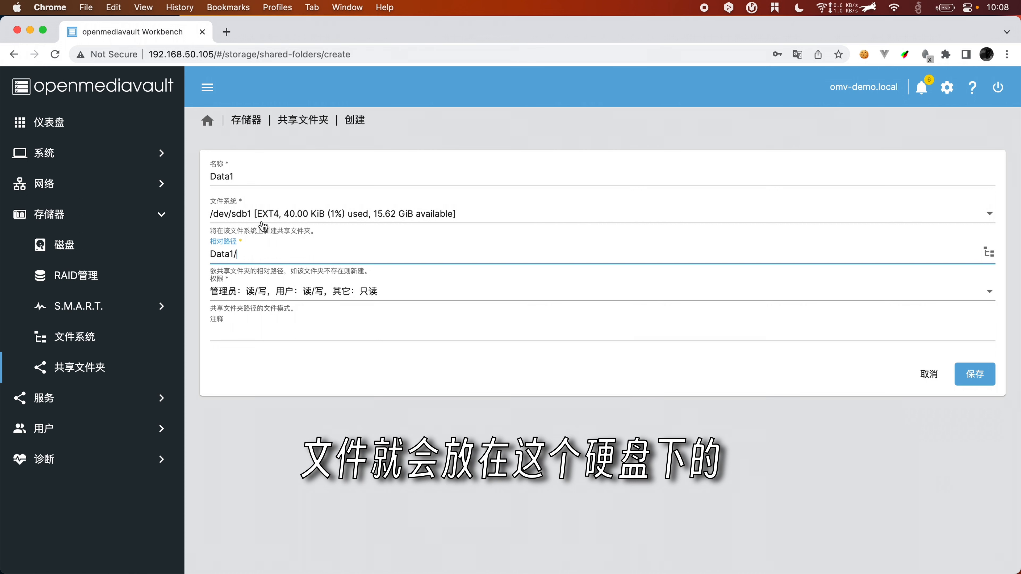
left_click(281, 291)
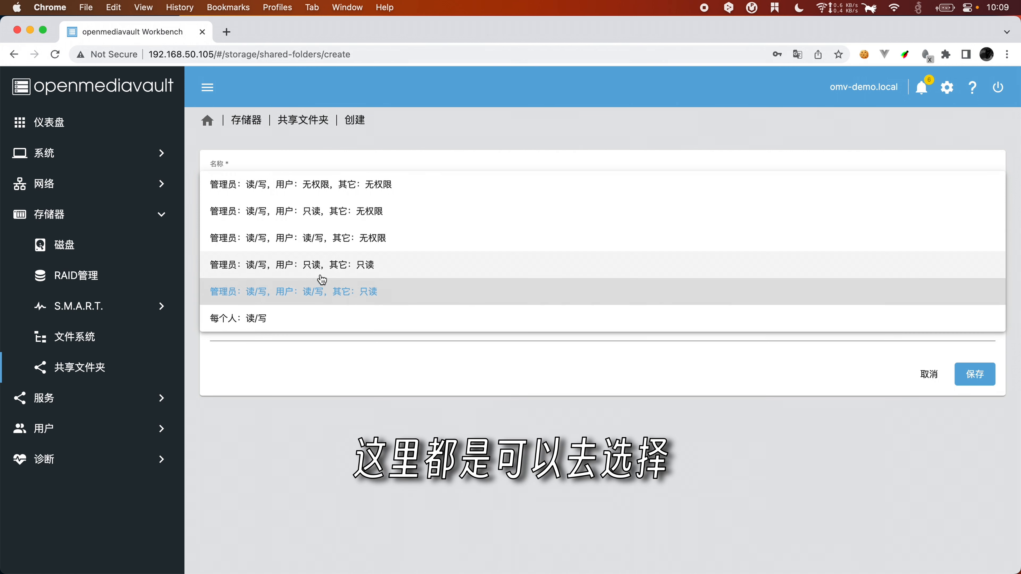
left_click(346, 291)
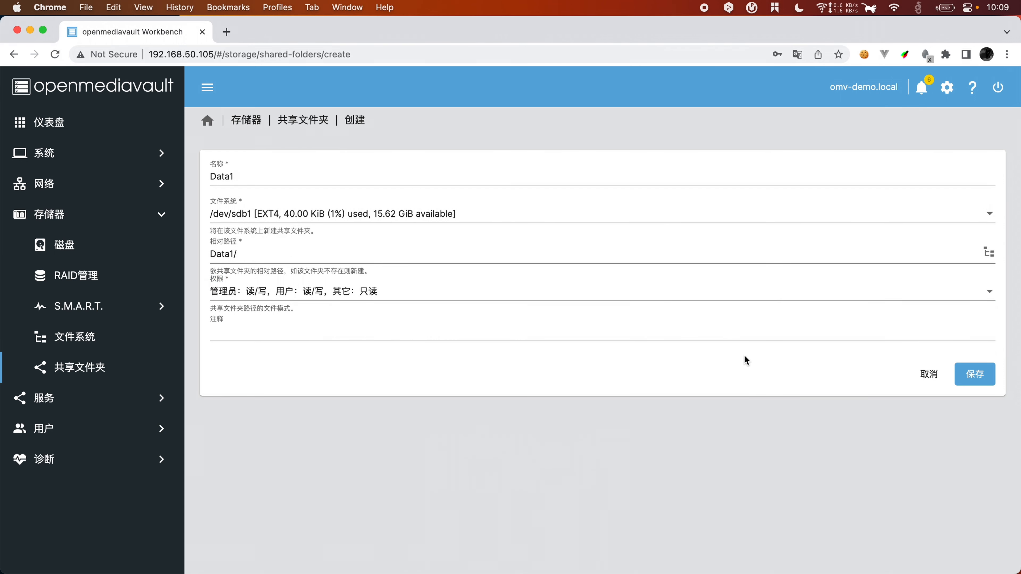
left_click(966, 375)
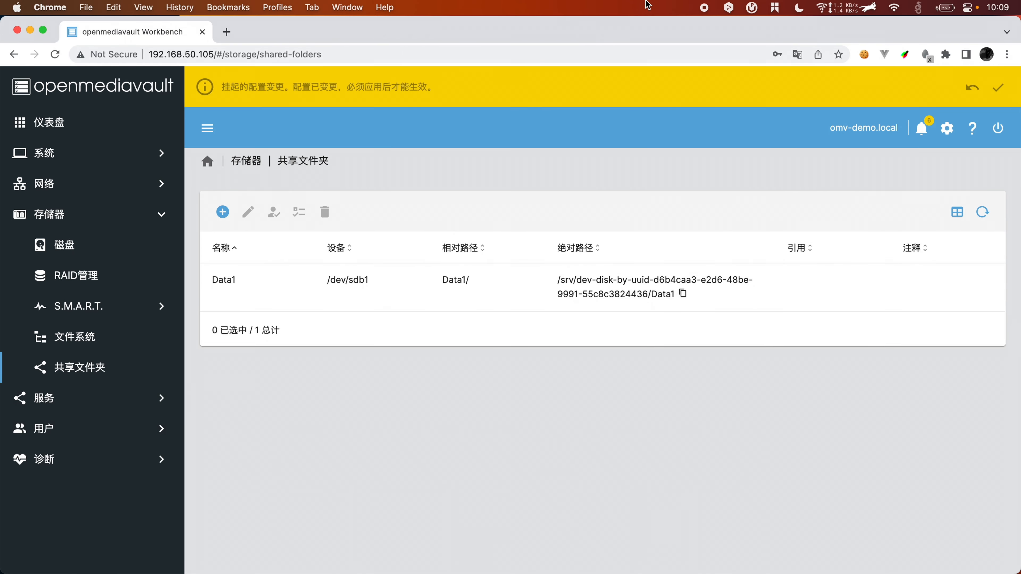
Step: Apply the pending configuration change
left_click(999, 87)
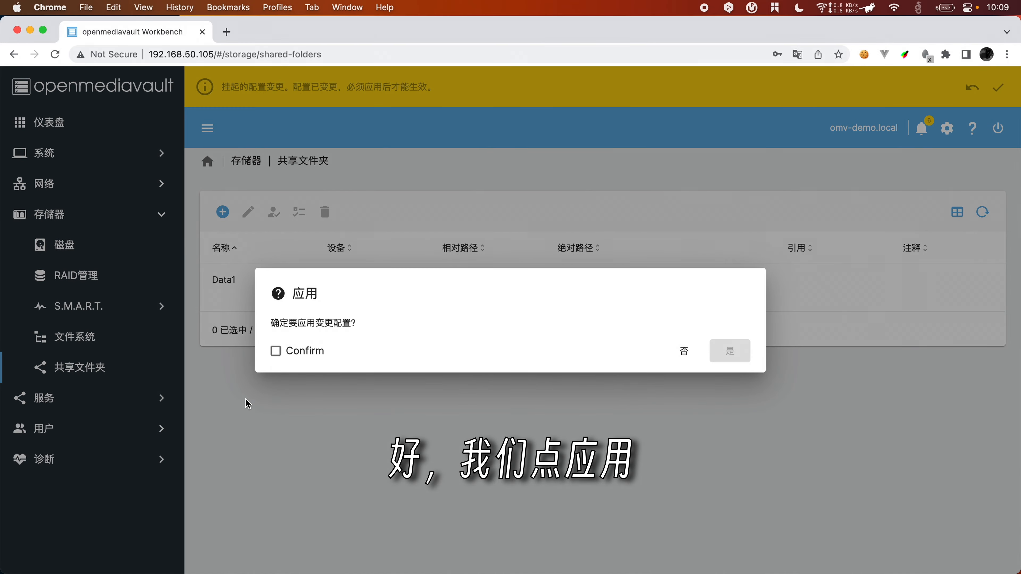
left_click(290, 350)
left_click(729, 353)
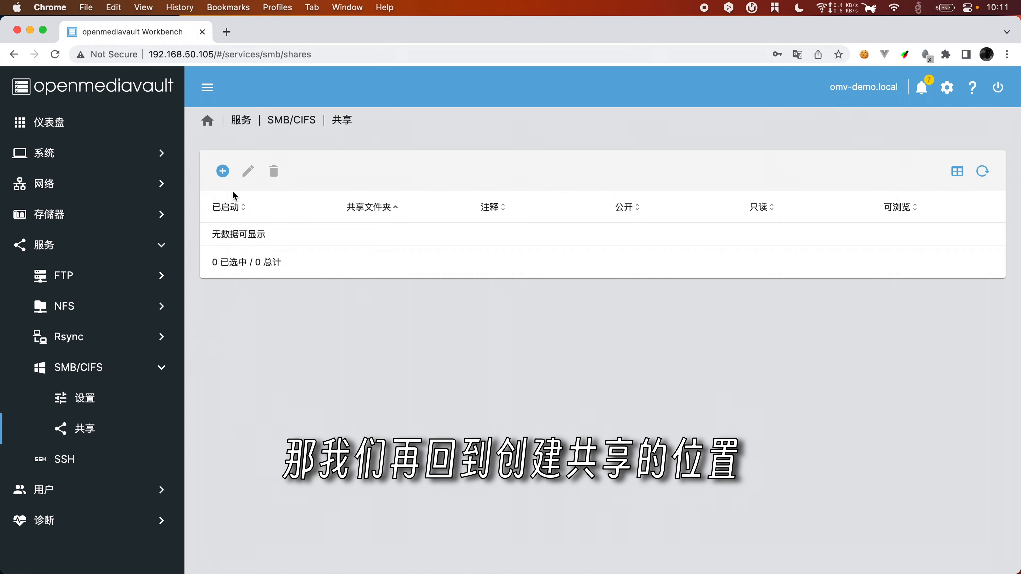
Step: Start a new SMB/CIFS share for the Data1 shared folder
left_click(222, 171)
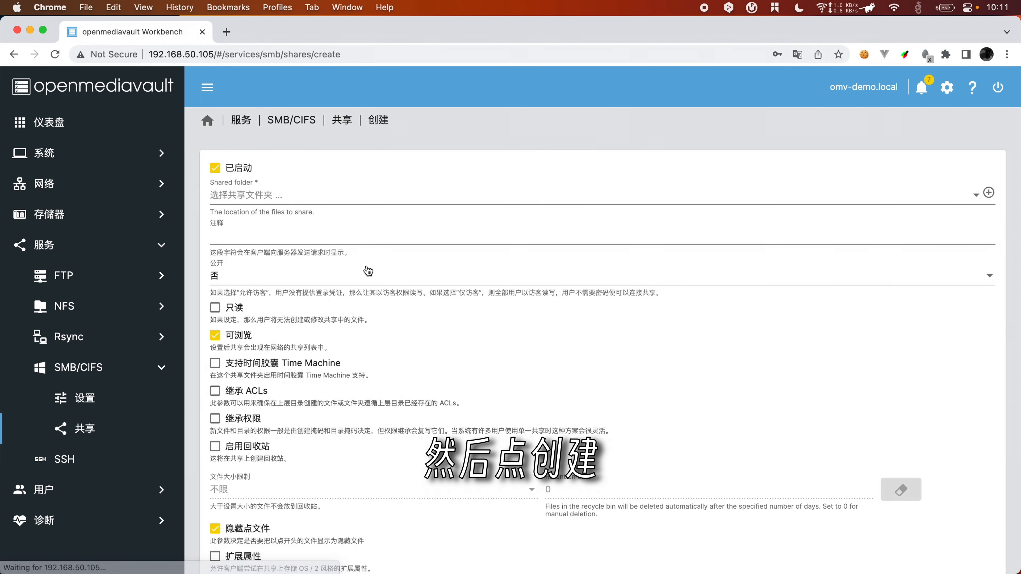
left_click(271, 199)
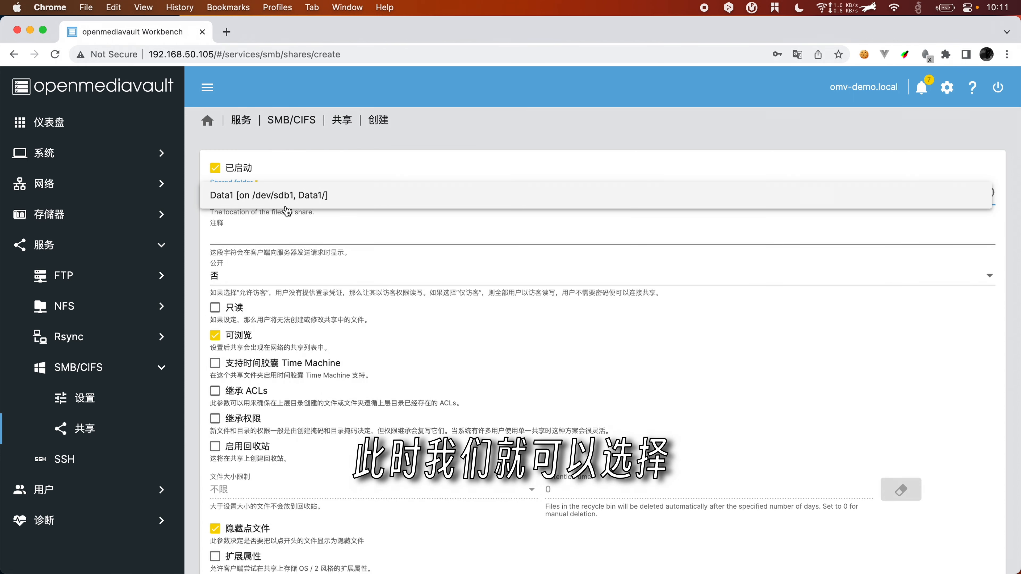
left_click(353, 200)
scroll(306, 345, "down", 4)
scroll(306, 345, "down", 2)
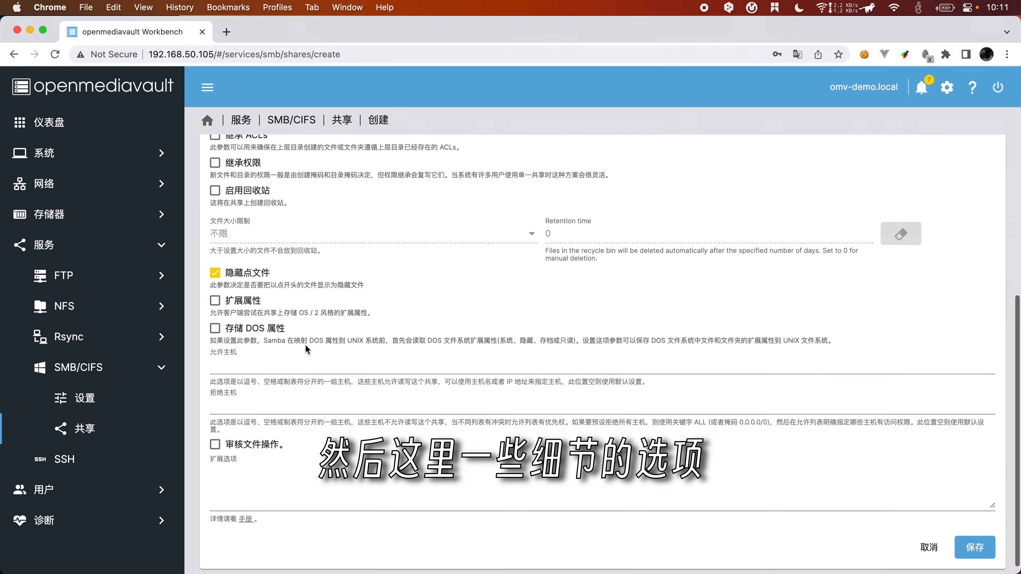
scroll(367, 257, "up", 3)
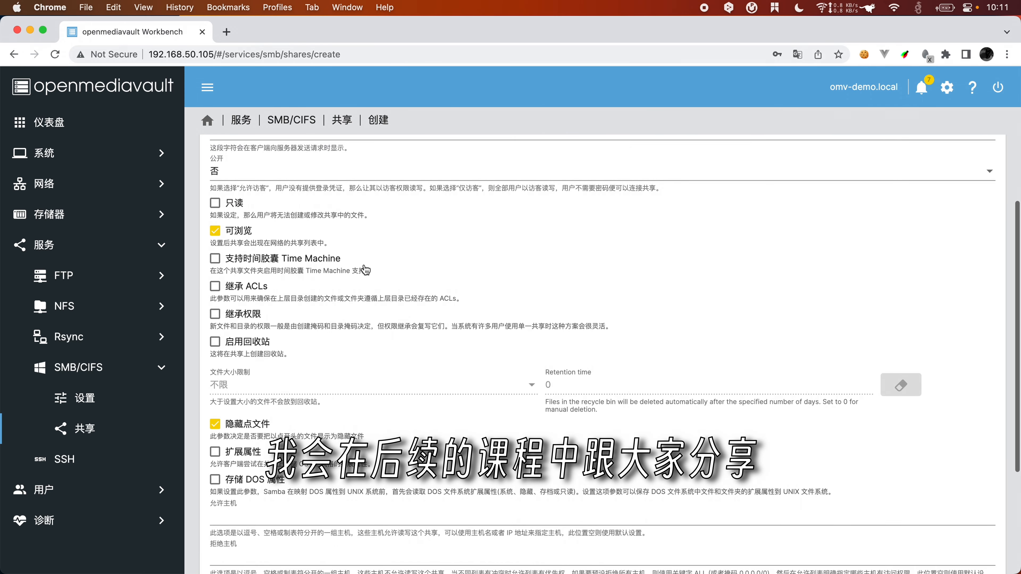
scroll(313, 246, "down", 2)
scroll(314, 246, "down", 4)
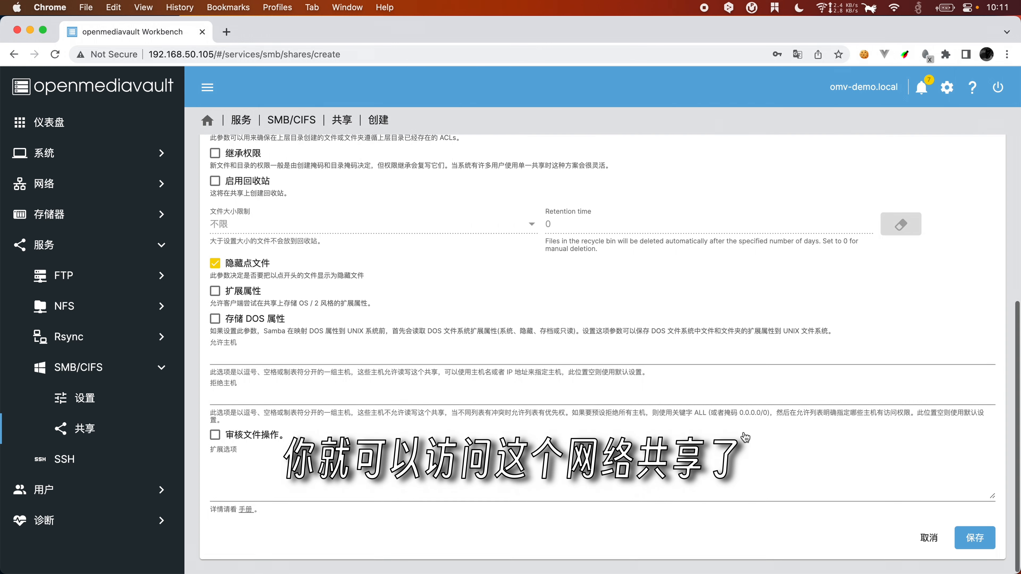
scroll(744, 436, "up", 5)
scroll(370, 305, "up", 2)
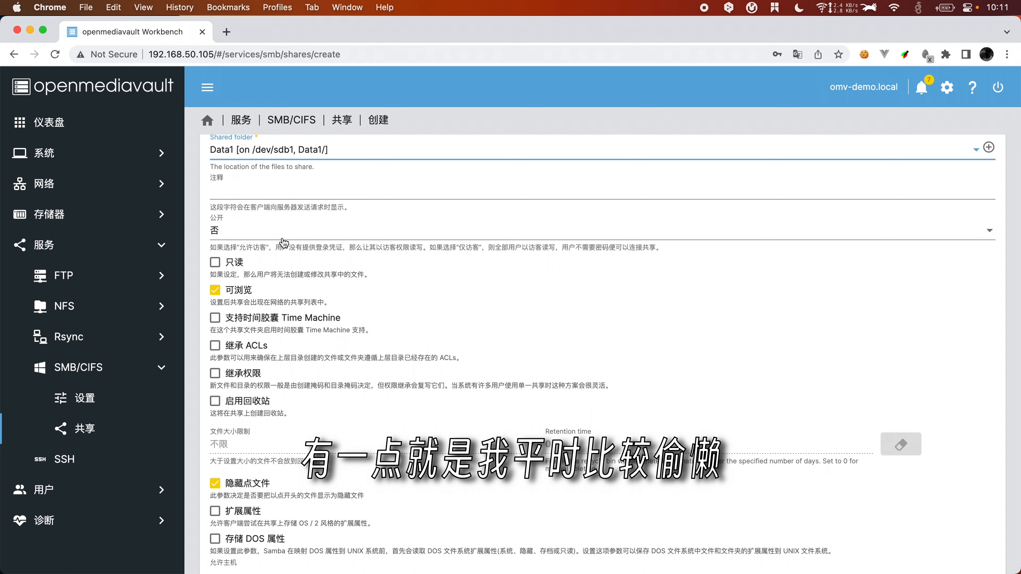
Step: Set the share's public access to 允许访客 (allow guests) and save it
left_click(284, 237)
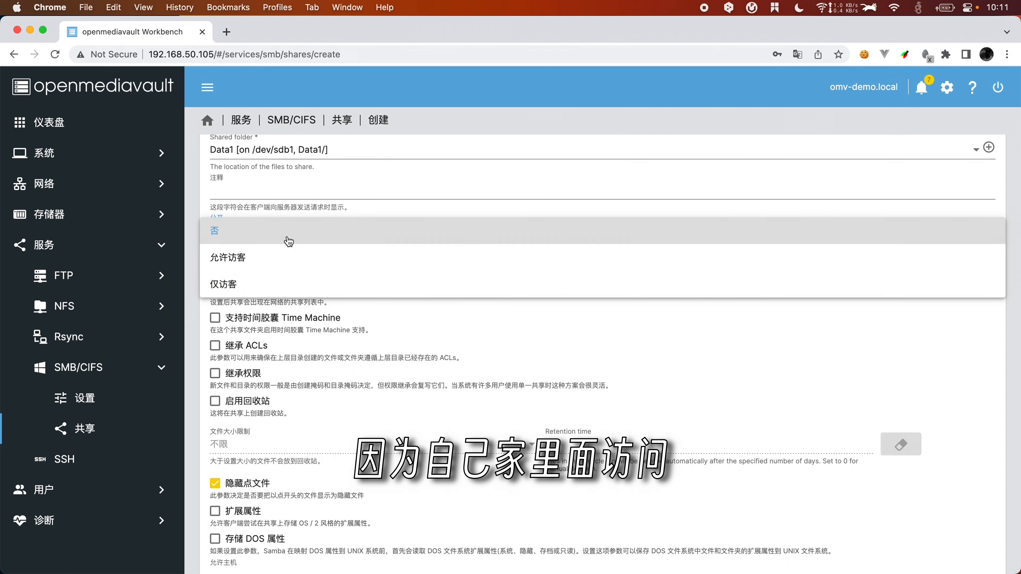
left_click(249, 262)
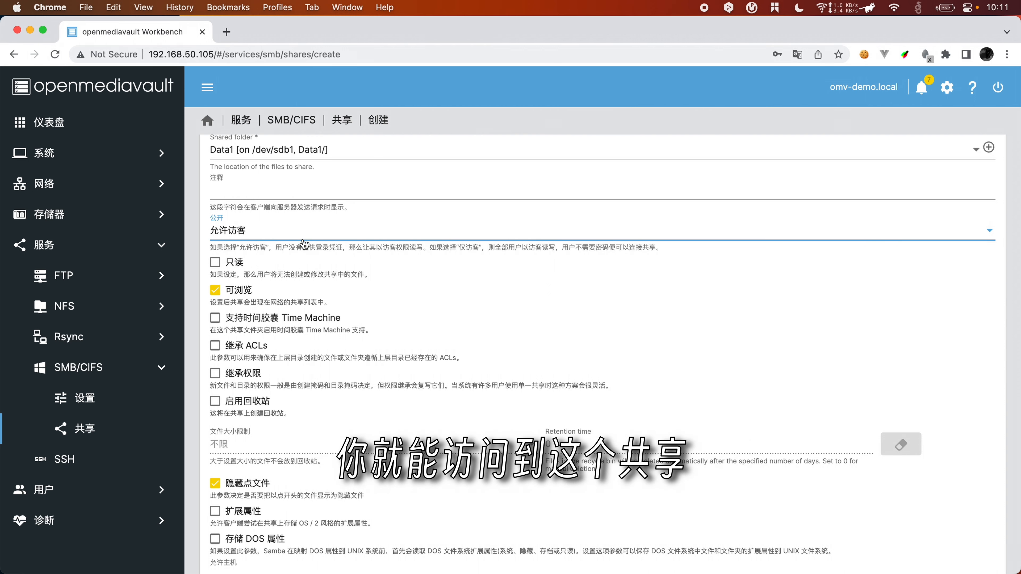
scroll(317, 282, "up", 2)
scroll(322, 316, "up", 4)
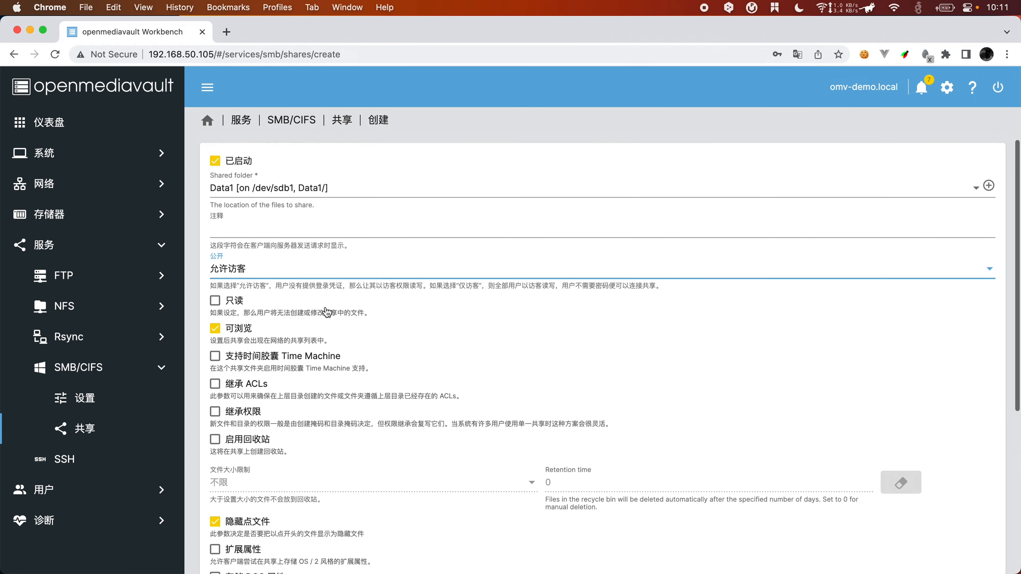
scroll(340, 267, "down", 8)
left_click(975, 536)
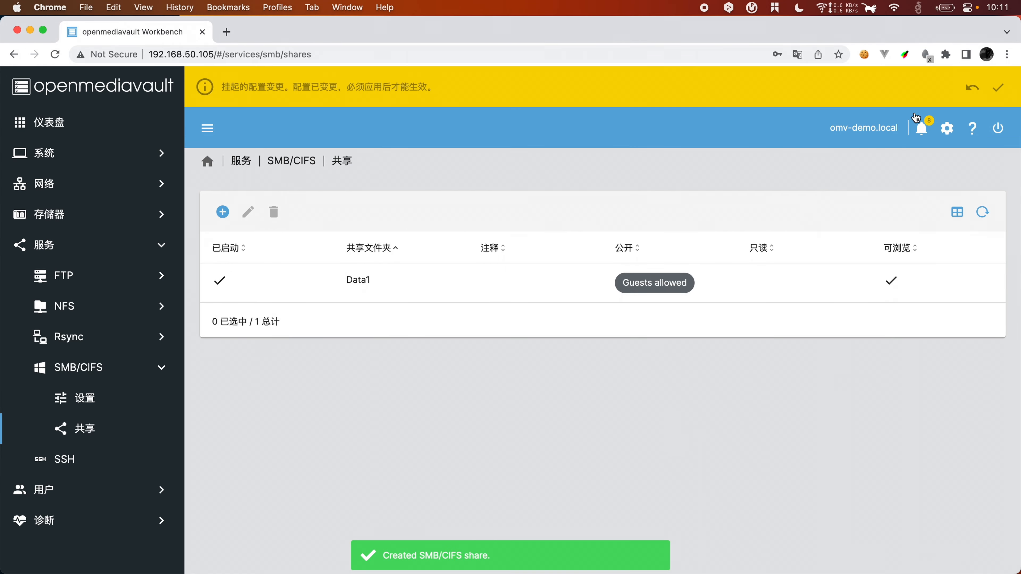
Step: Apply the pending configuration changes
left_click(998, 88)
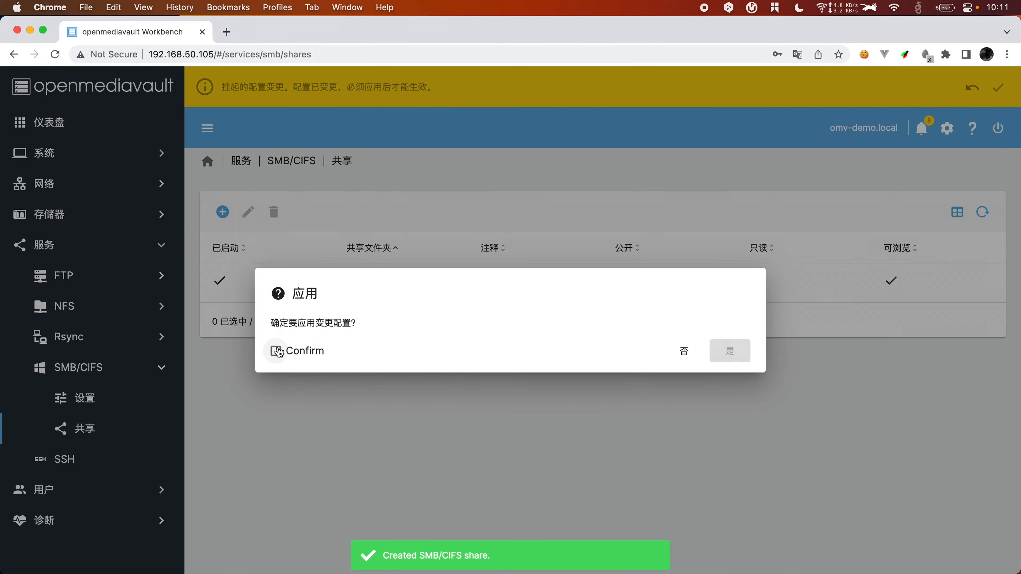
left_click(279, 352)
left_click(725, 350)
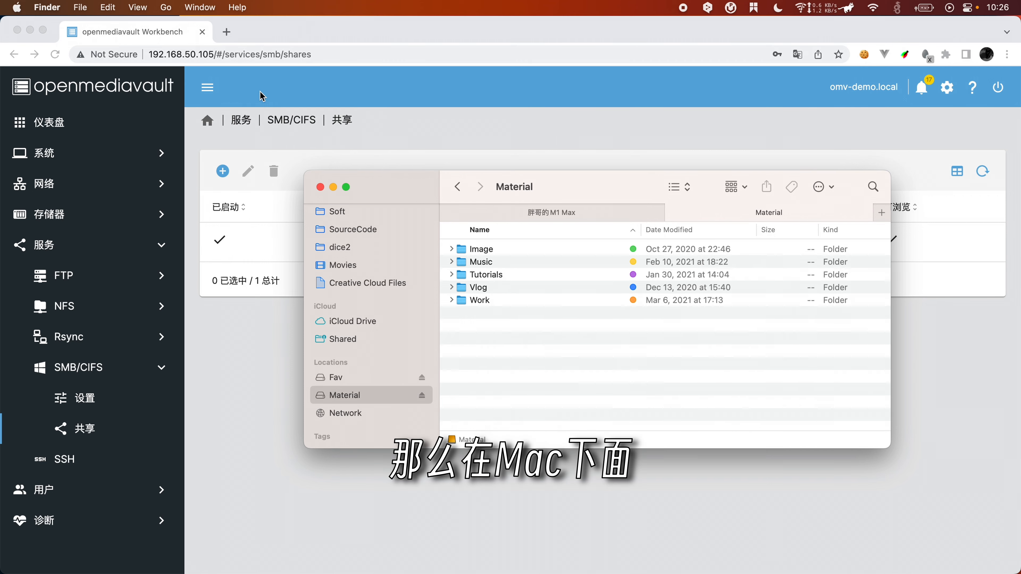
Step: Connect Finder to the SMB server at 192.168.50.105
left_click(170, 6)
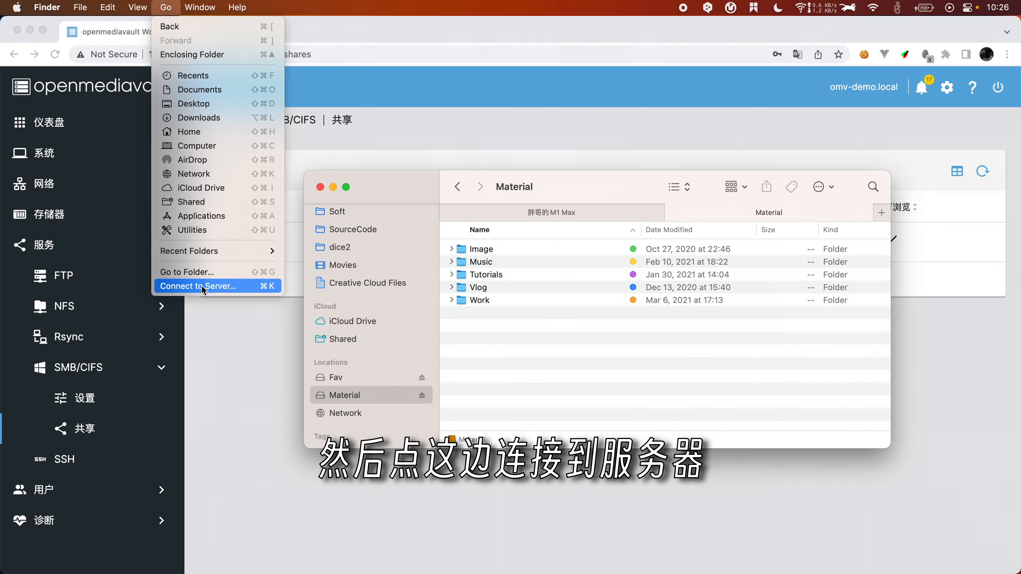
left_click(208, 286)
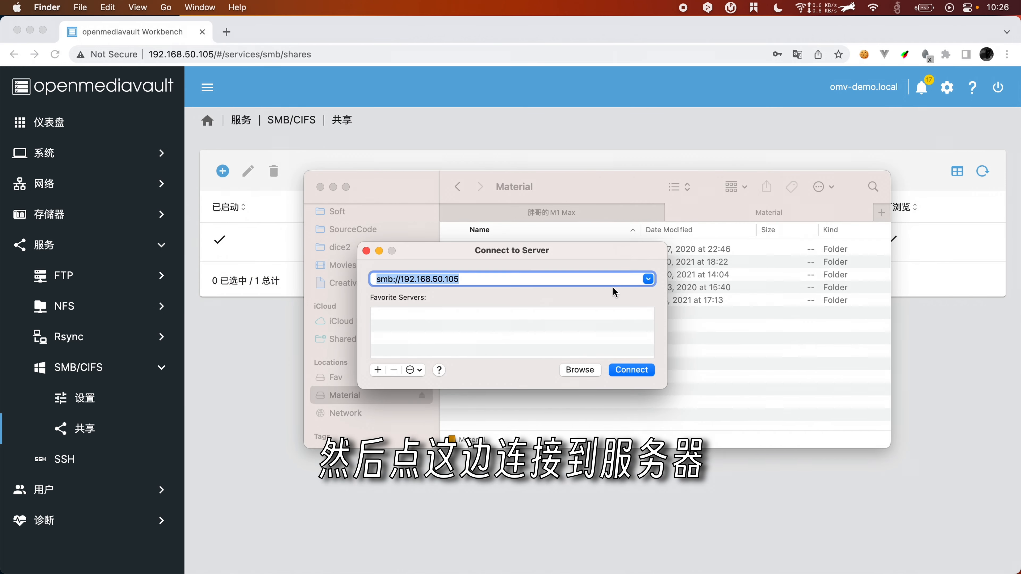
left_click(405, 282)
left_click_drag(393, 282, 364, 281)
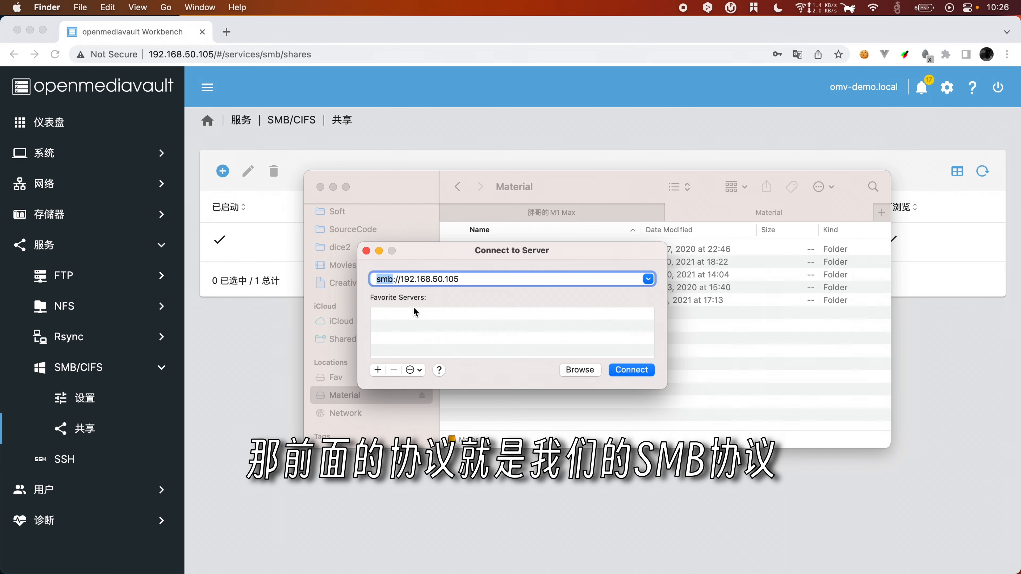
left_click_drag(398, 281, 500, 282)
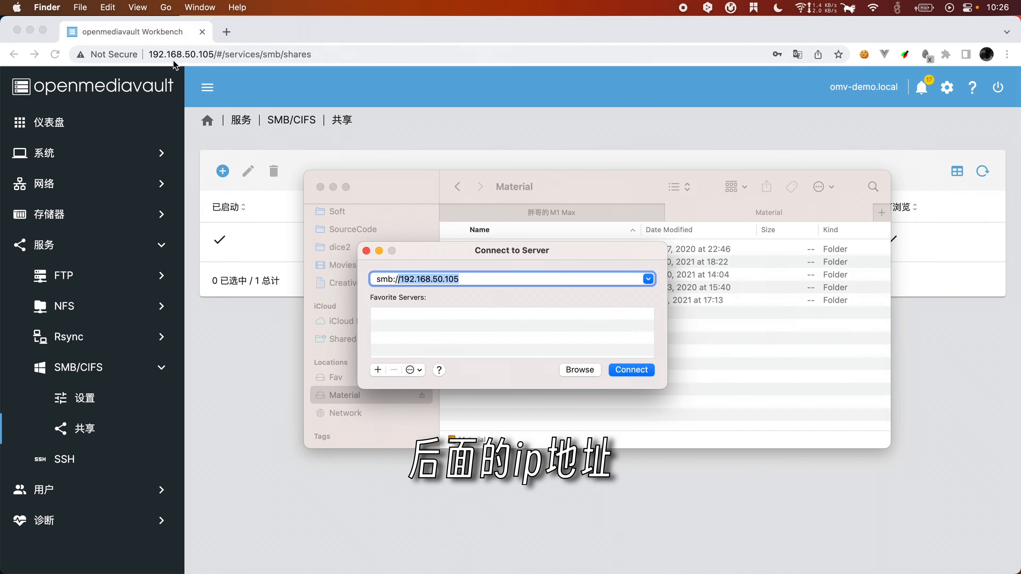
left_click(638, 369)
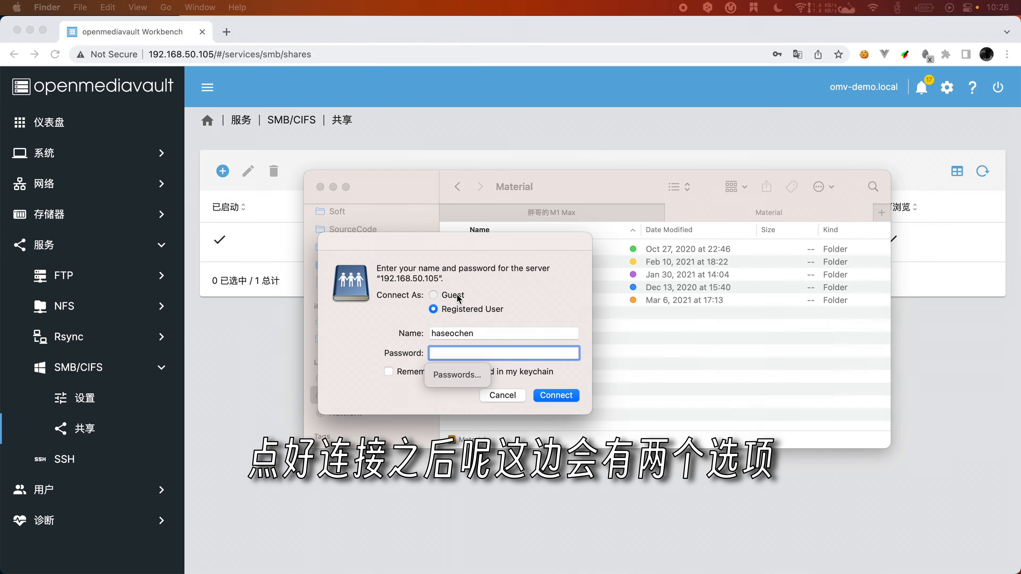
Step: Try signing in as registered user root with its password instead of as guest
left_click(458, 299)
left_click(598, 136)
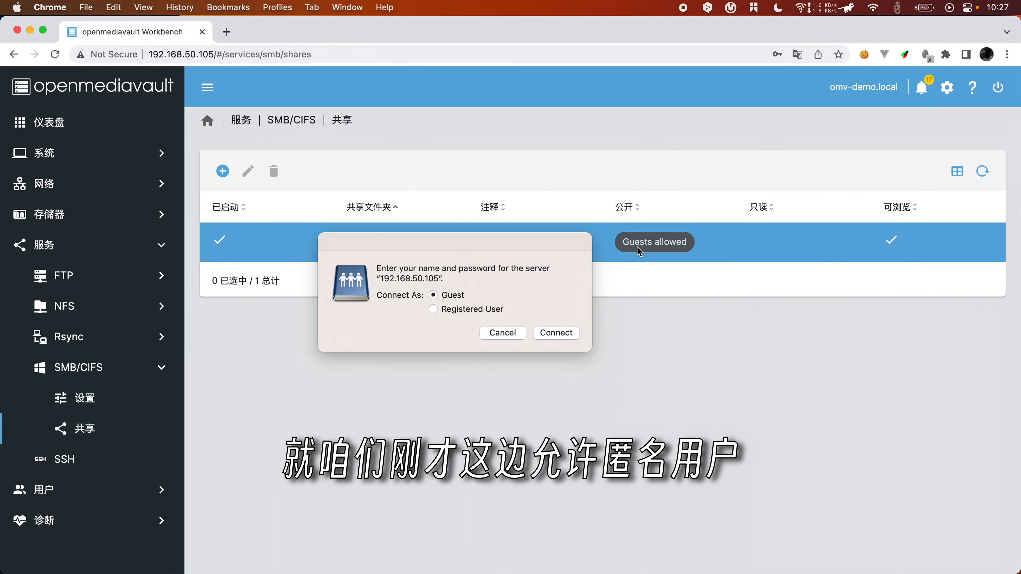
left_click(458, 317)
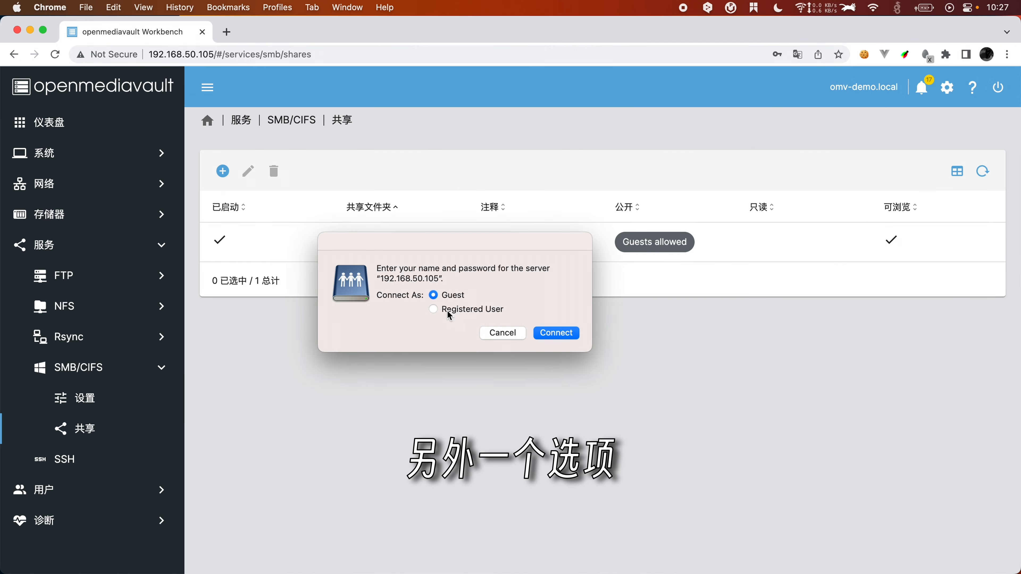
left_click(451, 314)
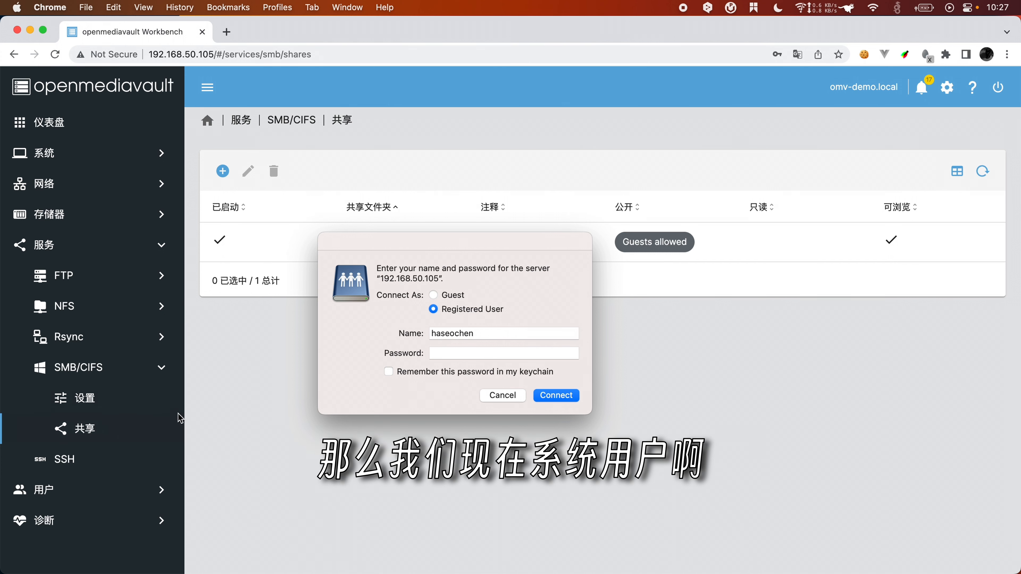
double_click(496, 333)
type("root")
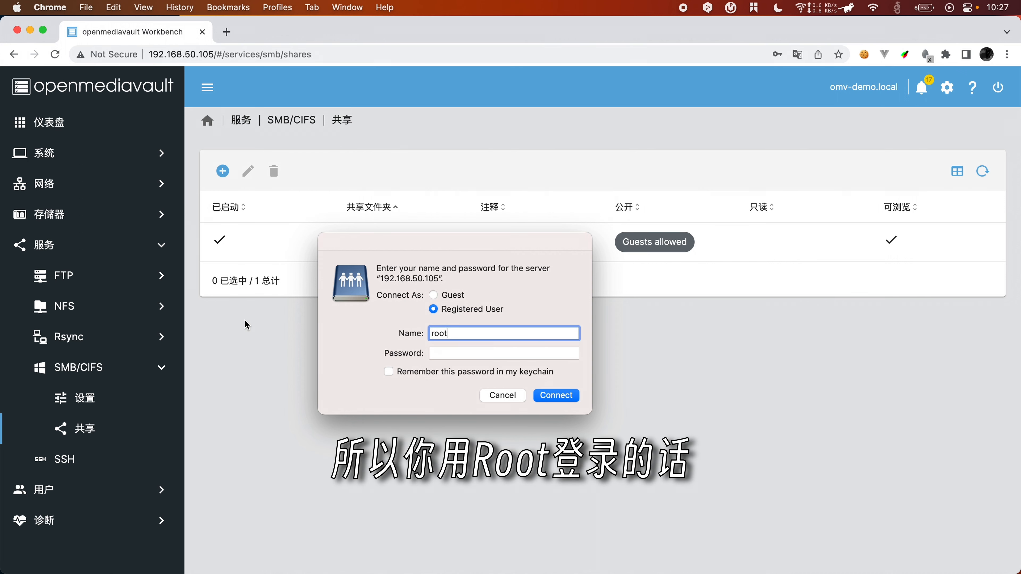
key("Tab")
type("•••••••••")
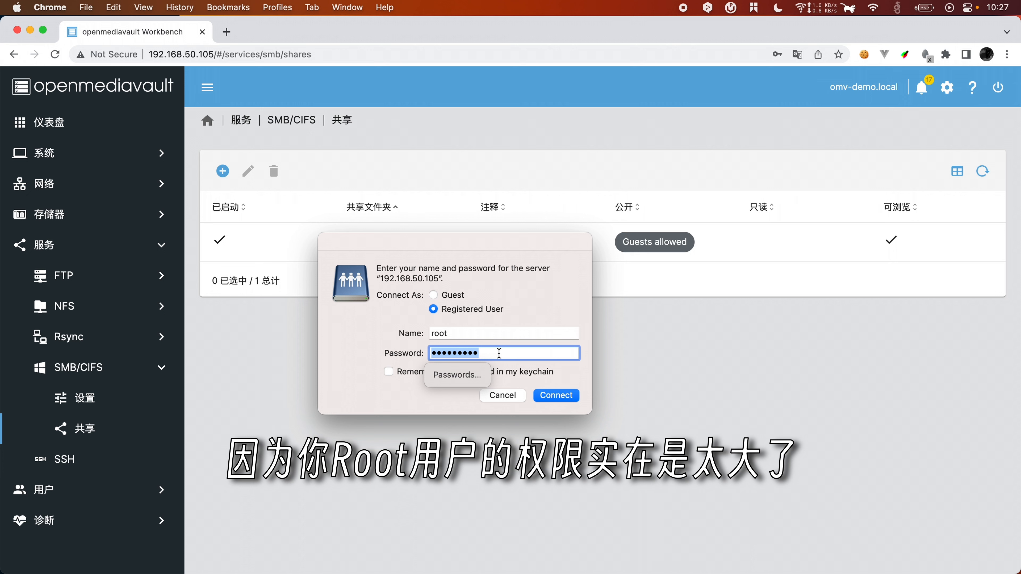
left_click(497, 332)
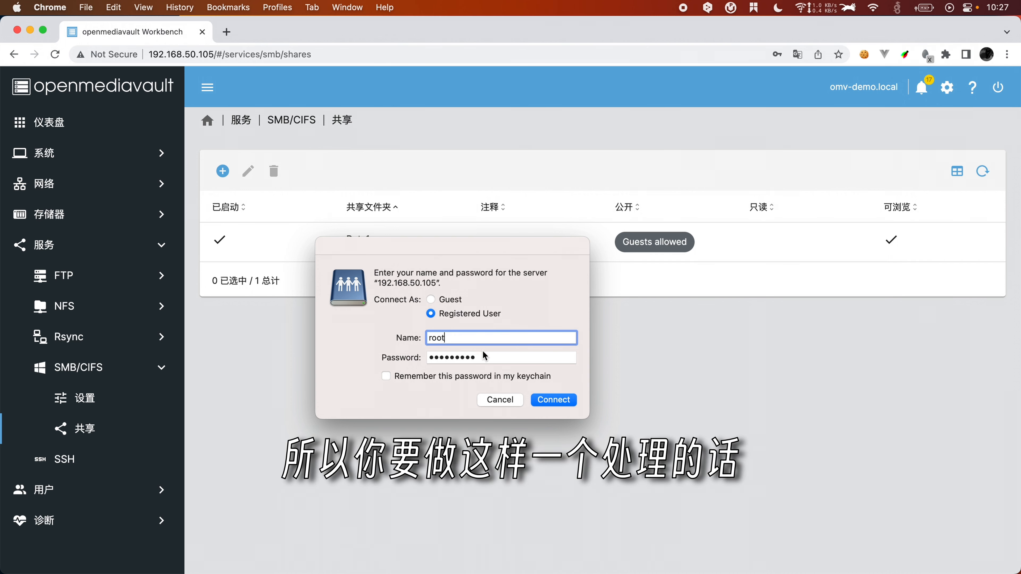
Step: Check the user list in Workbench, then connect to the server as Guest
left_click(79, 489)
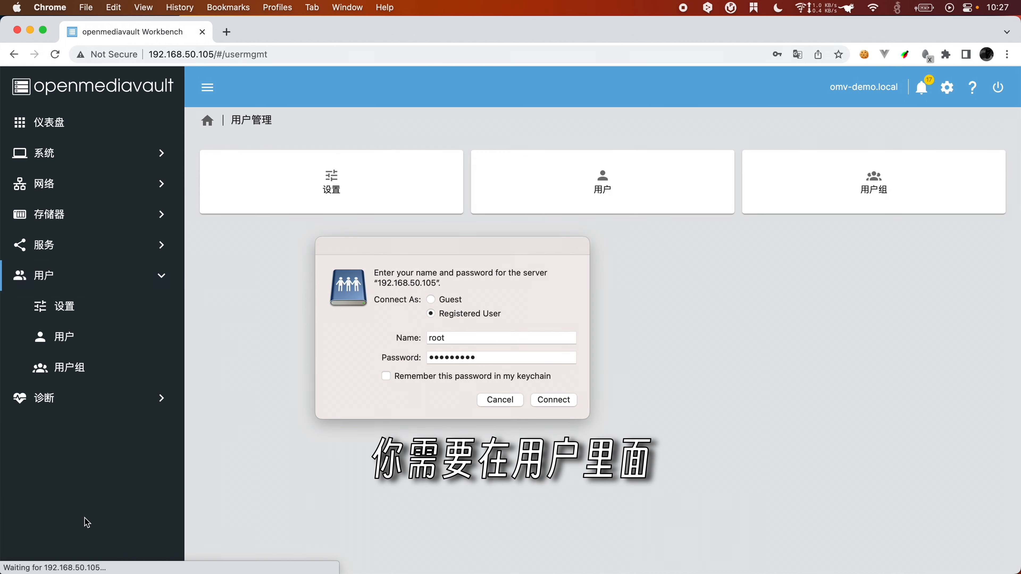
left_click(63, 337)
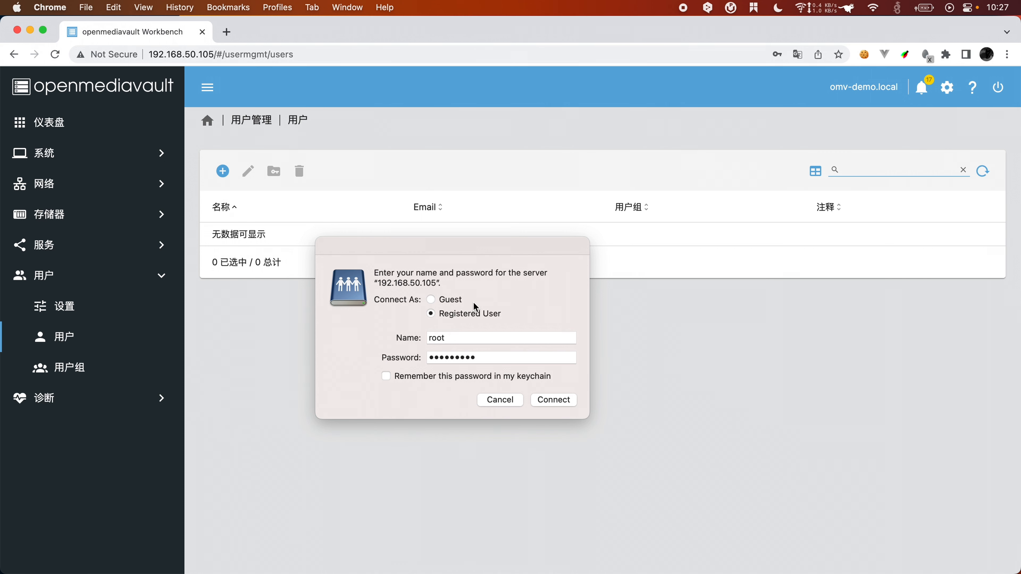
left_click(455, 300)
left_click(554, 338)
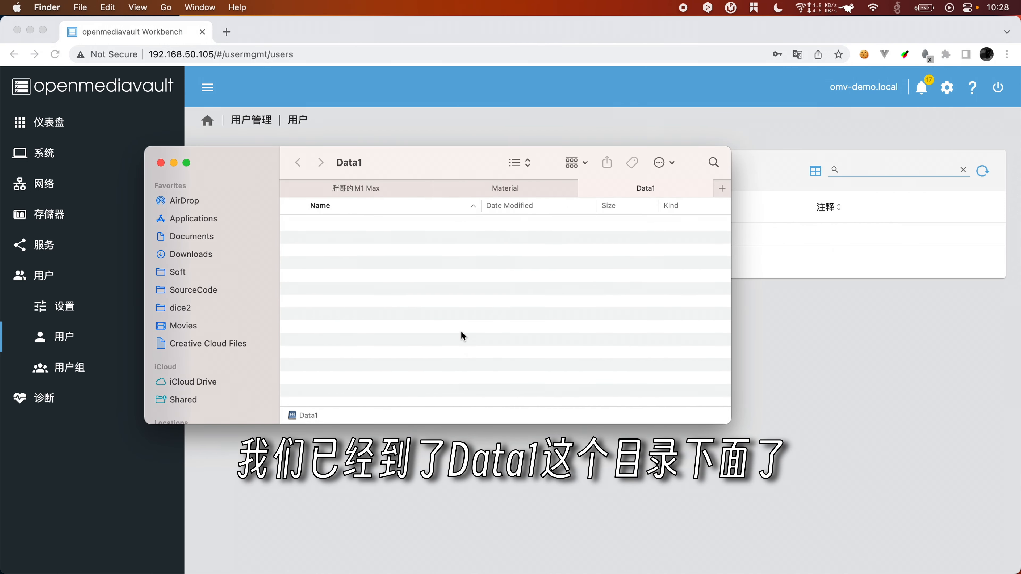
right_click(440, 294)
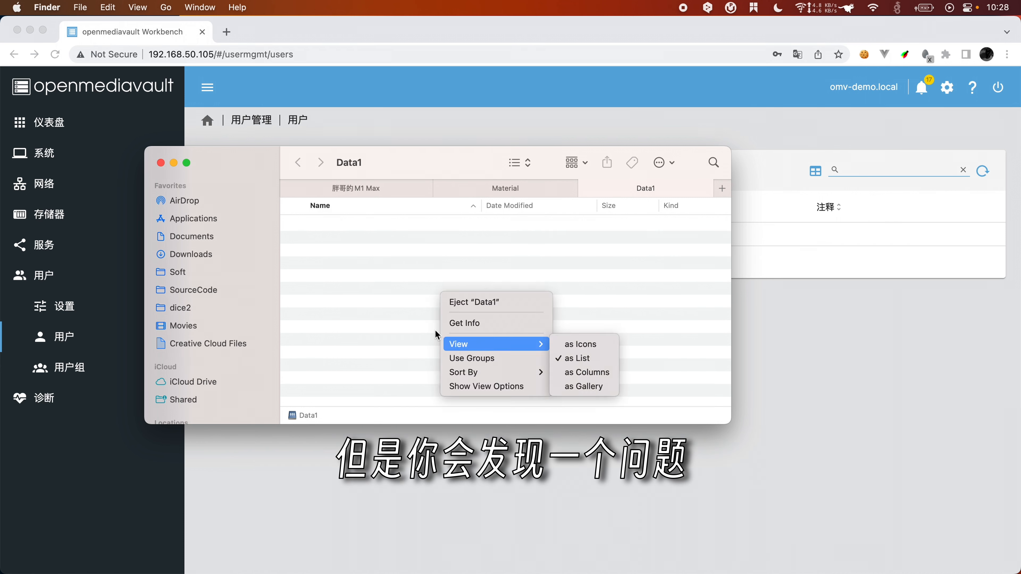
right_click(429, 261)
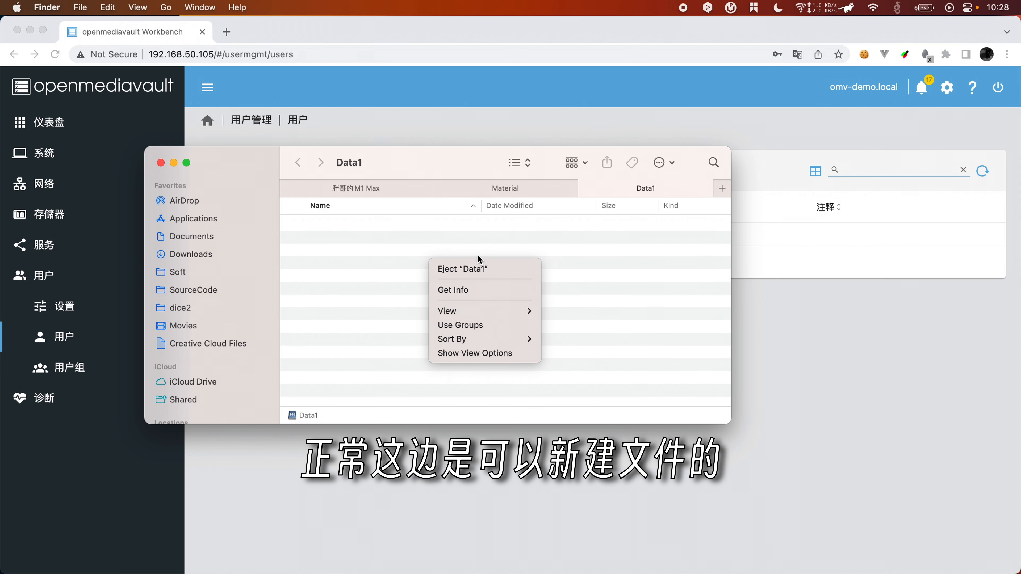
left_click(377, 283)
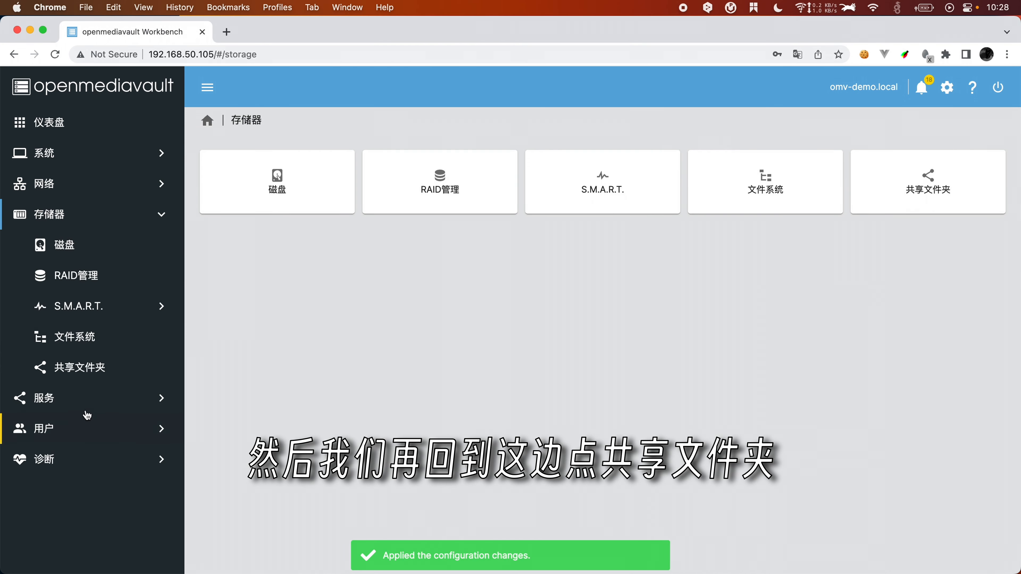
Step: Inspect Data1's edit form in 共享文件夹, then reselect Data1 and open its access control list
left_click(78, 339)
left_click(94, 367)
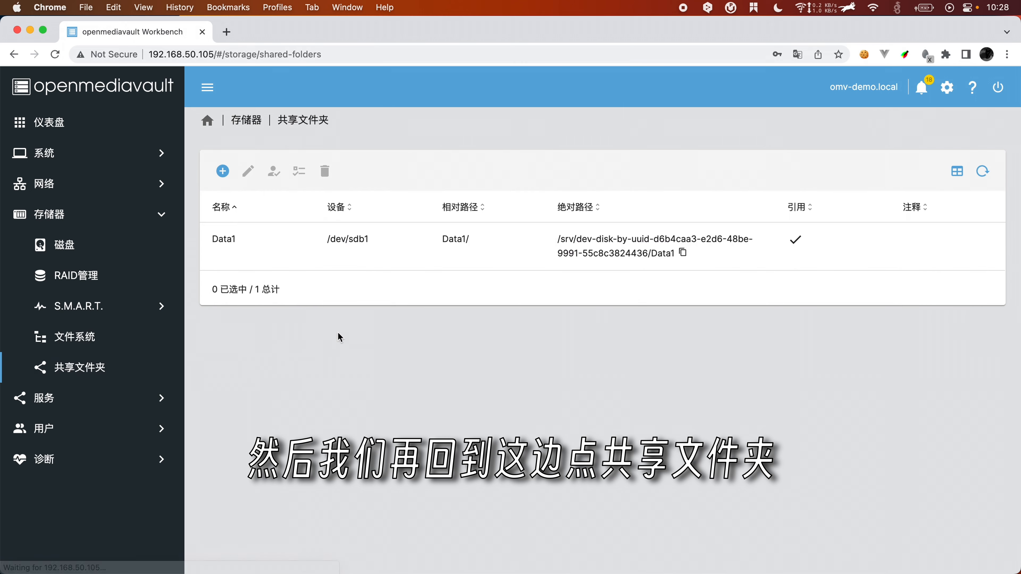
left_click(522, 253)
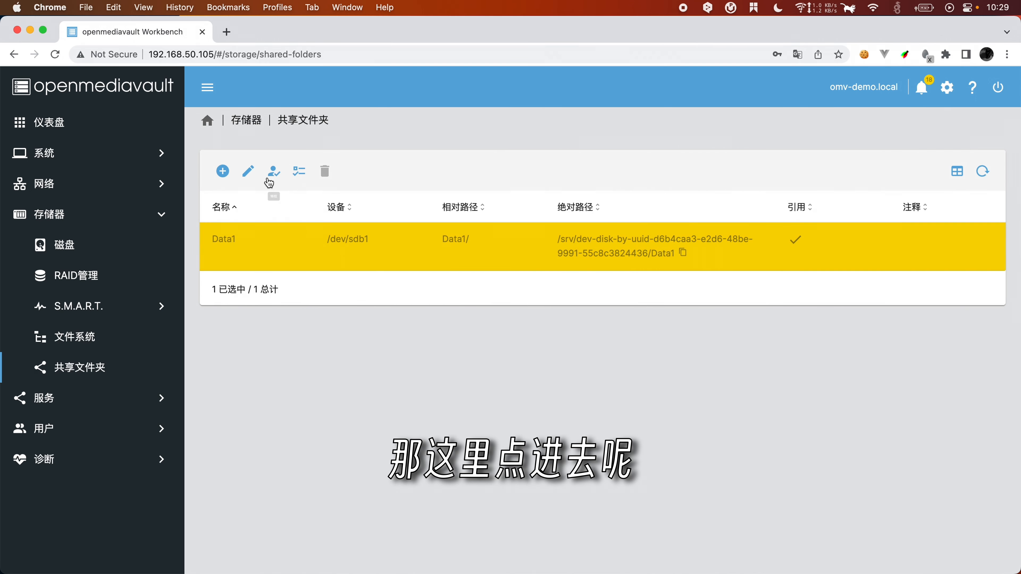
left_click(248, 171)
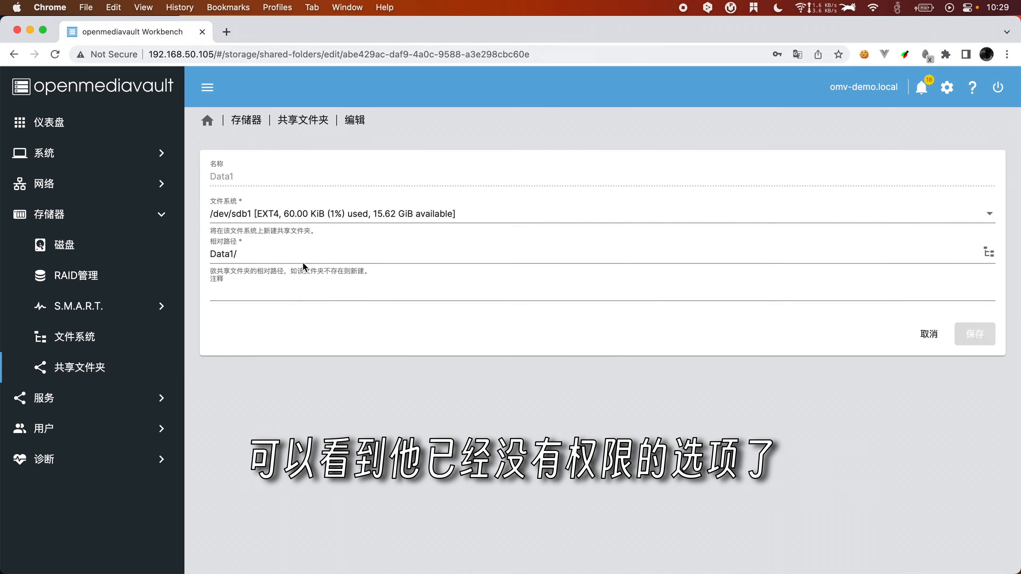
left_click(111, 378)
left_click(335, 253)
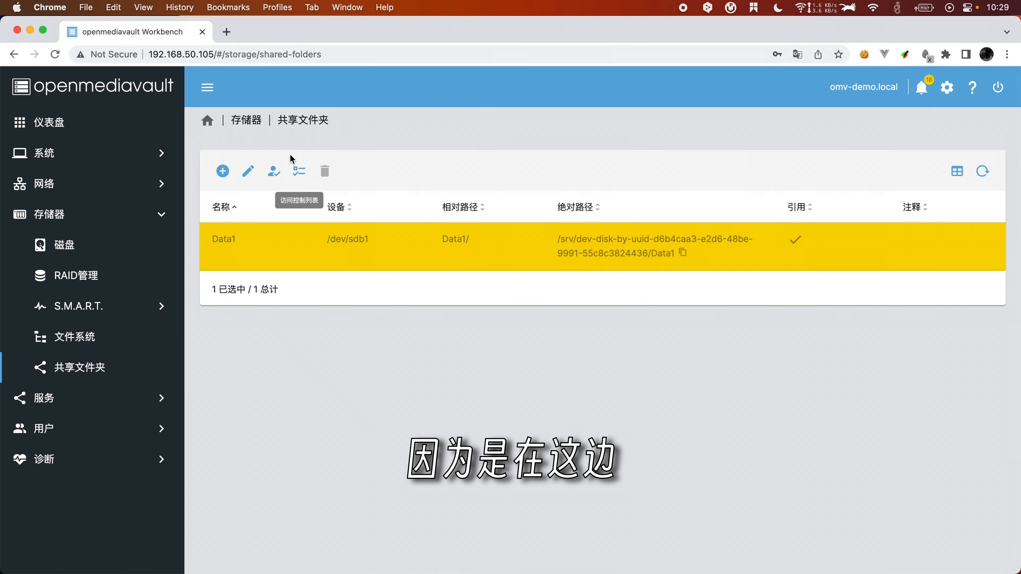
left_click(304, 180)
Step: Set others to 读/写/执行 in Data1's ACL, then discard the unsaved change
scroll(402, 339, "down", 6)
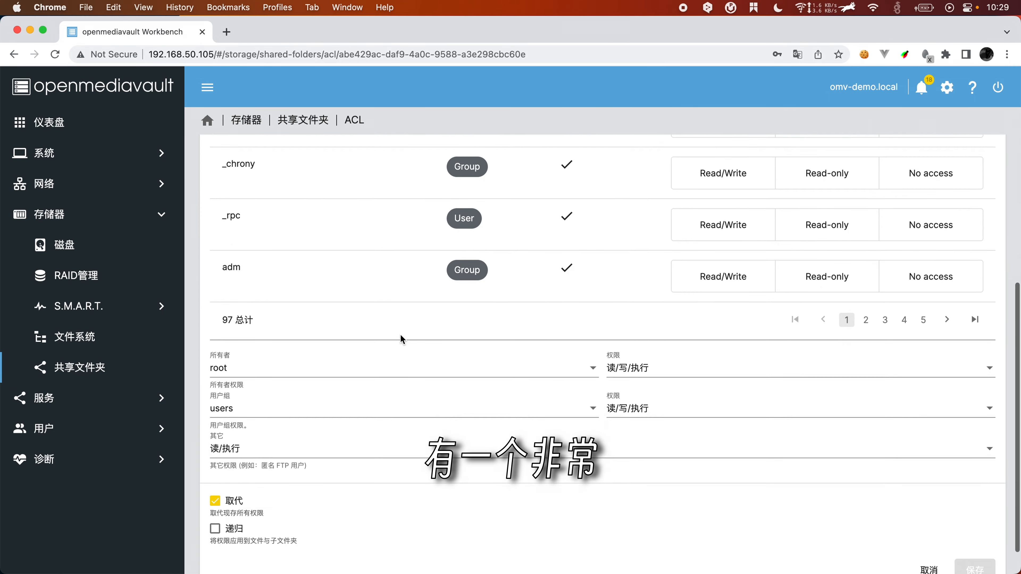
scroll(402, 340, "up", 7)
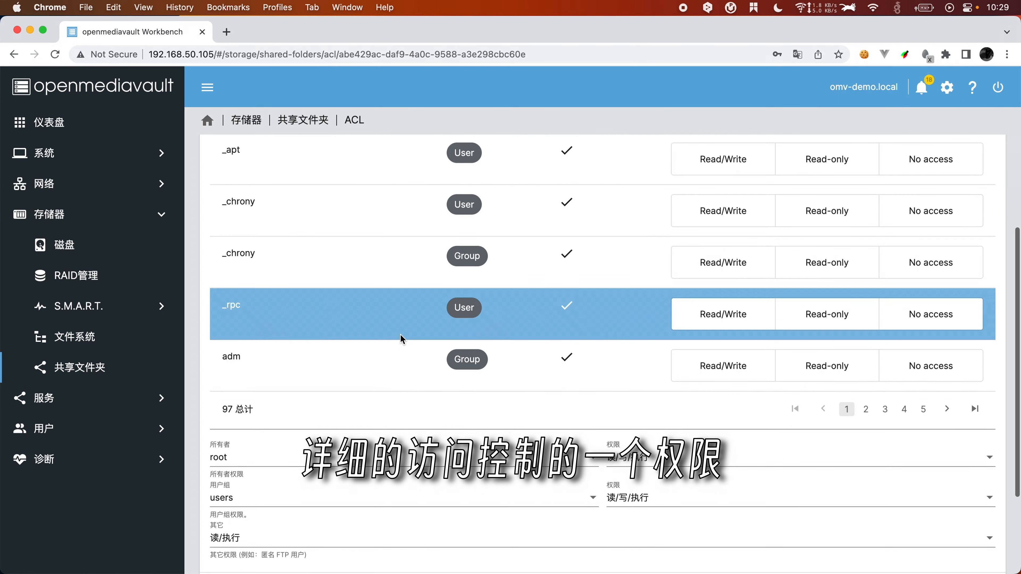
scroll(402, 340, "down", 6)
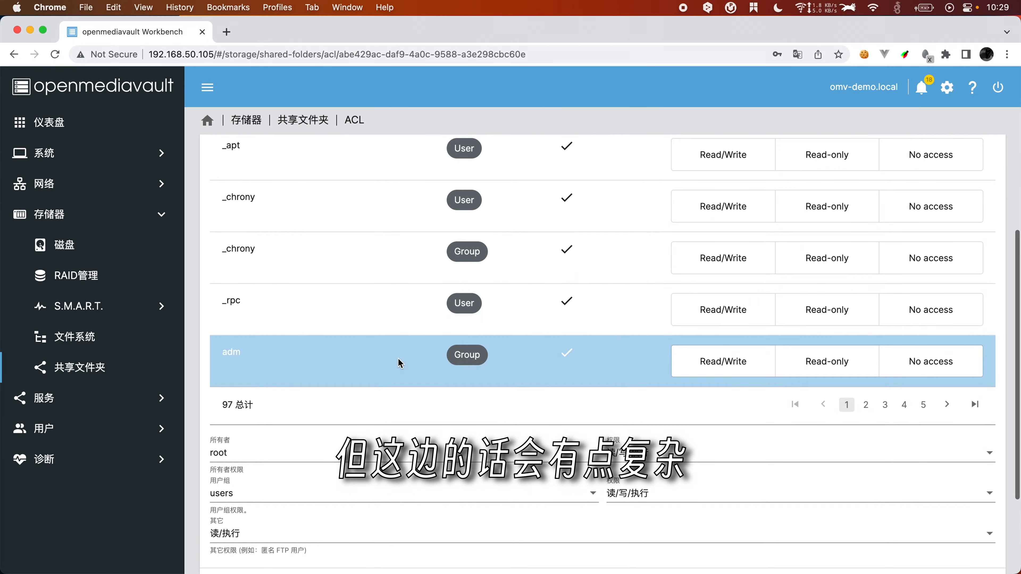
scroll(410, 525, "down", 1)
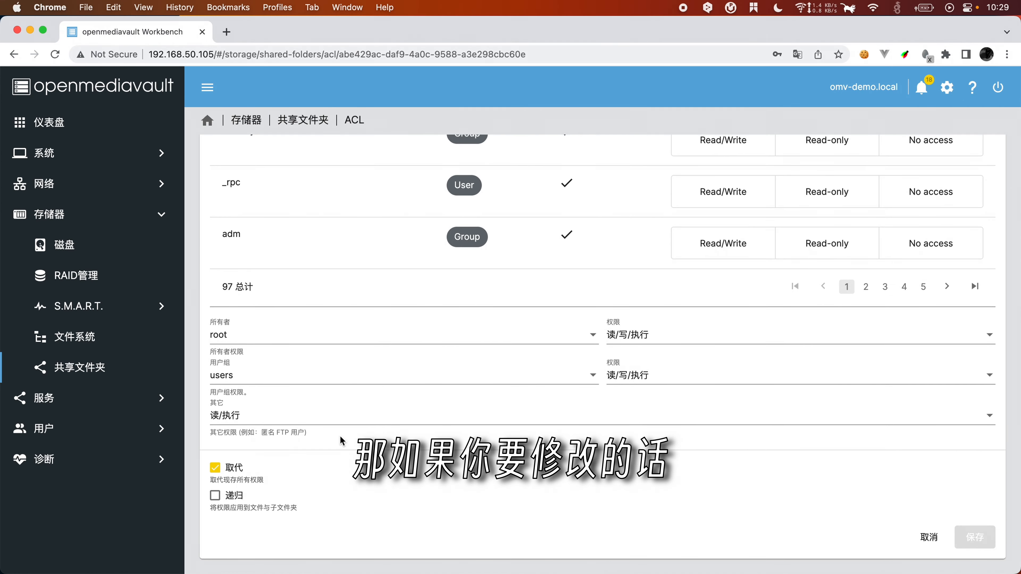
left_click(247, 421)
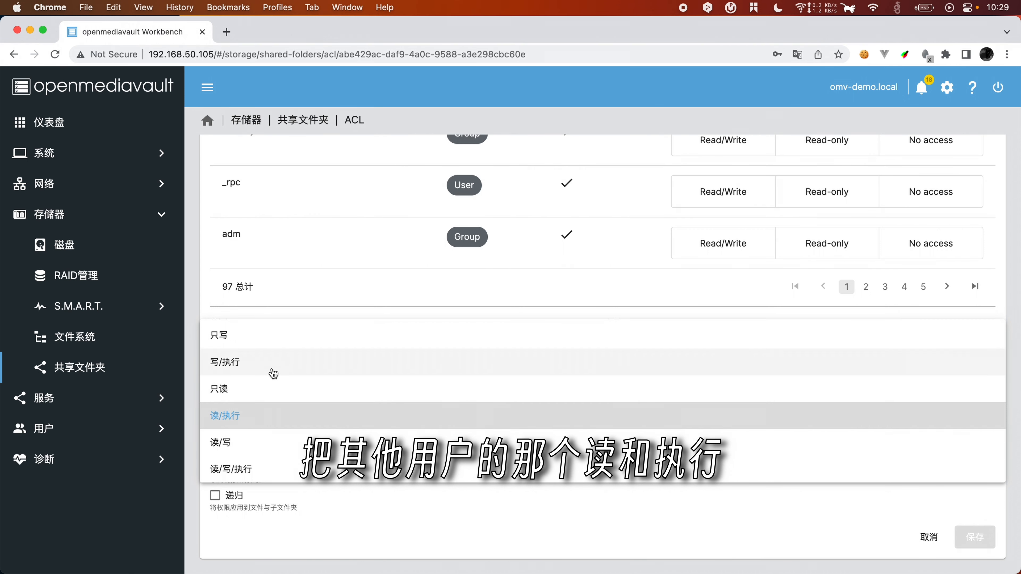
left_click(262, 473)
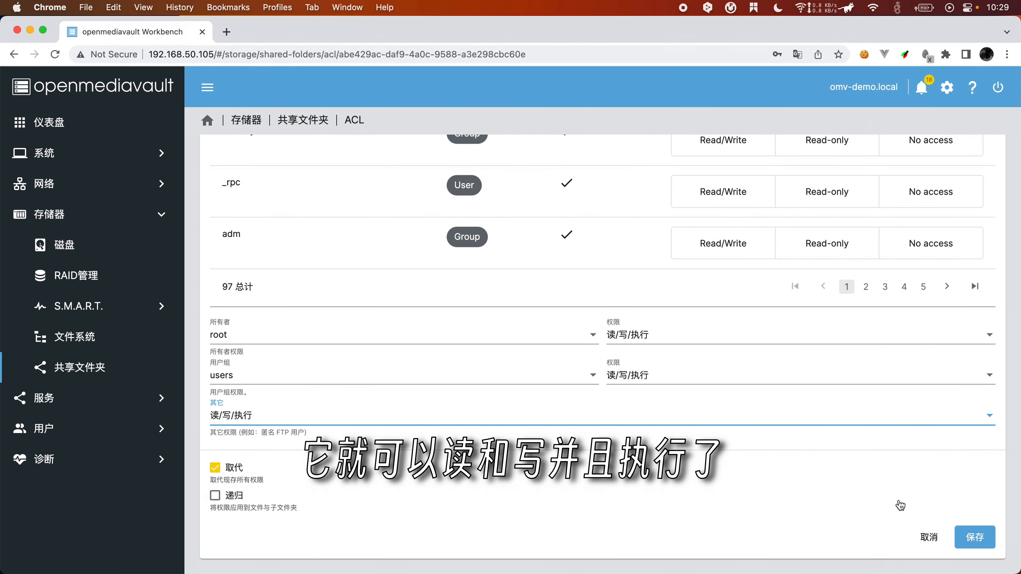
left_click(930, 544)
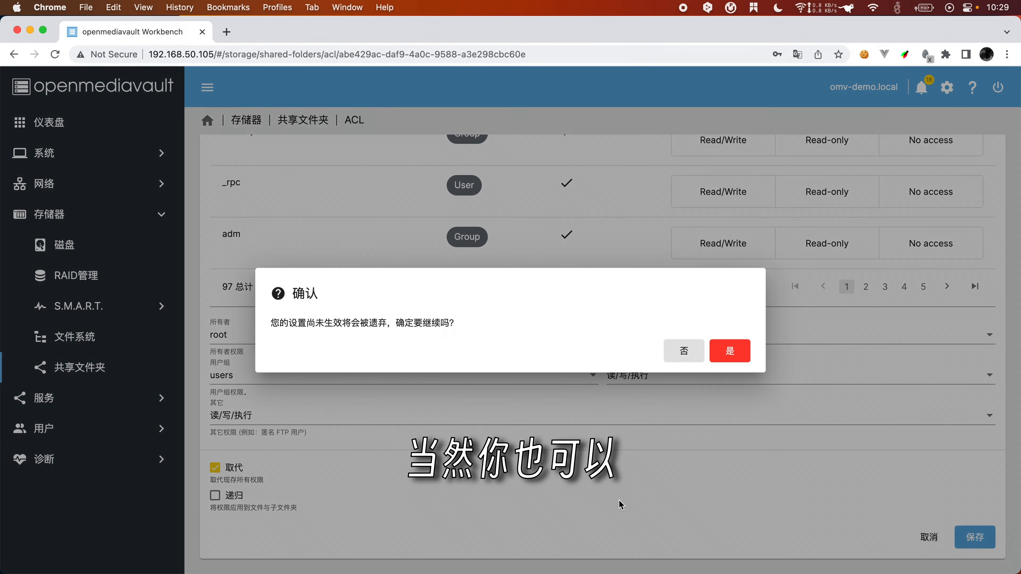
left_click(728, 352)
Step: Review the permission presets in a new shared folder form without creating one
left_click(221, 172)
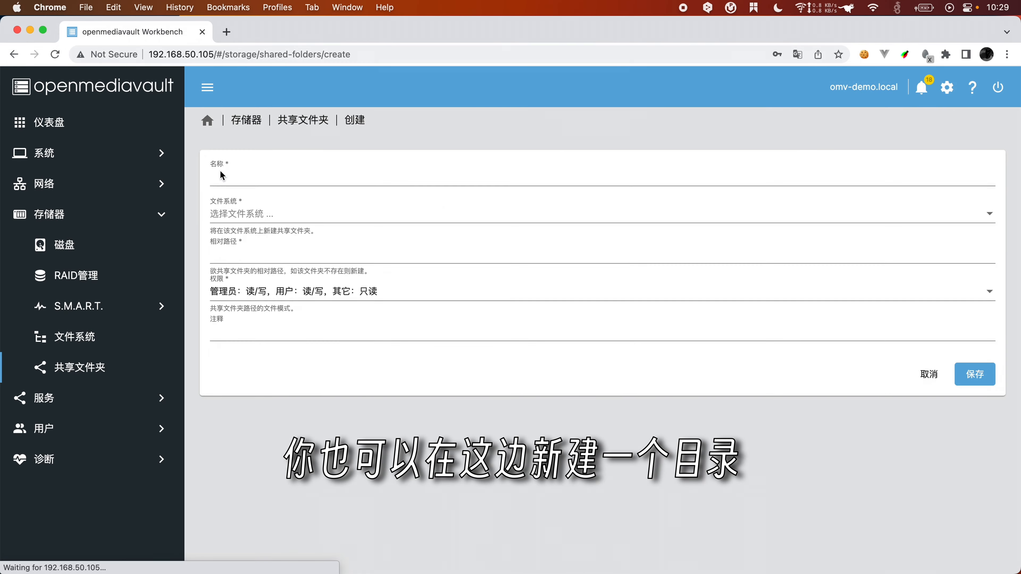
left_click(267, 175)
left_click(284, 293)
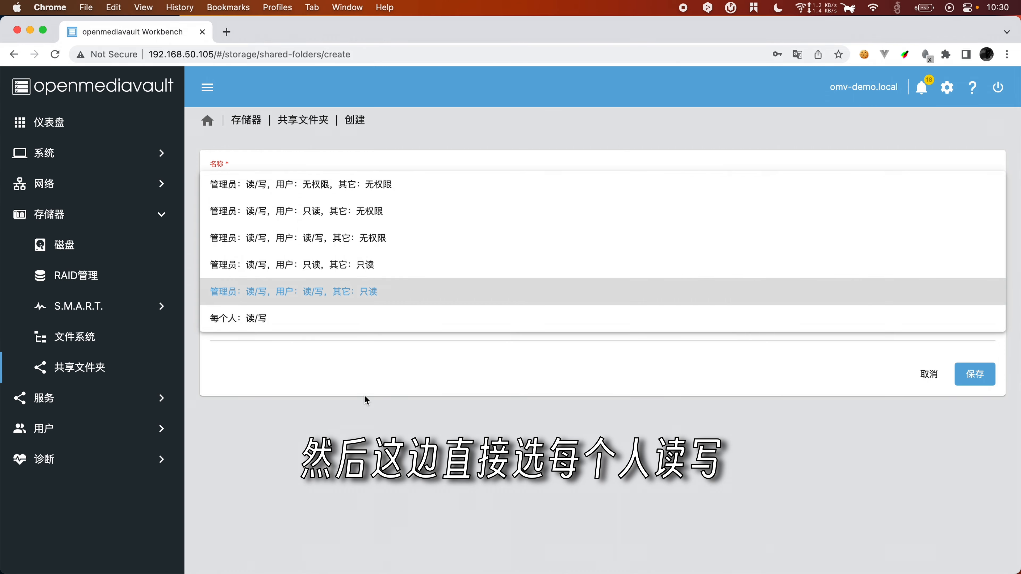
left_click(402, 397)
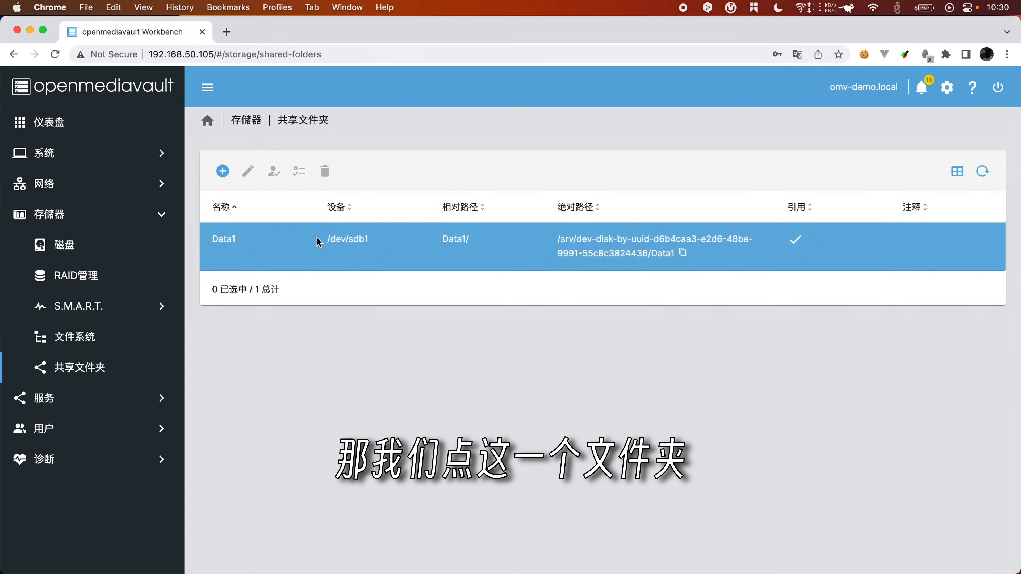
Step: Reopen Data1's ACL, give others 读/写/执行, and save it
left_click(319, 237)
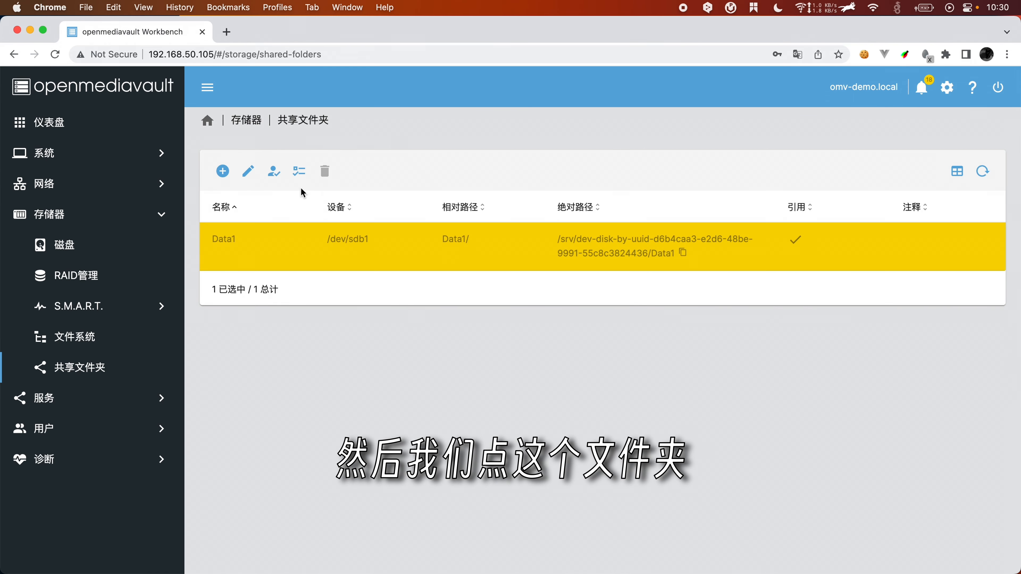
left_click(298, 171)
scroll(402, 394, "down", 10)
left_click(305, 417)
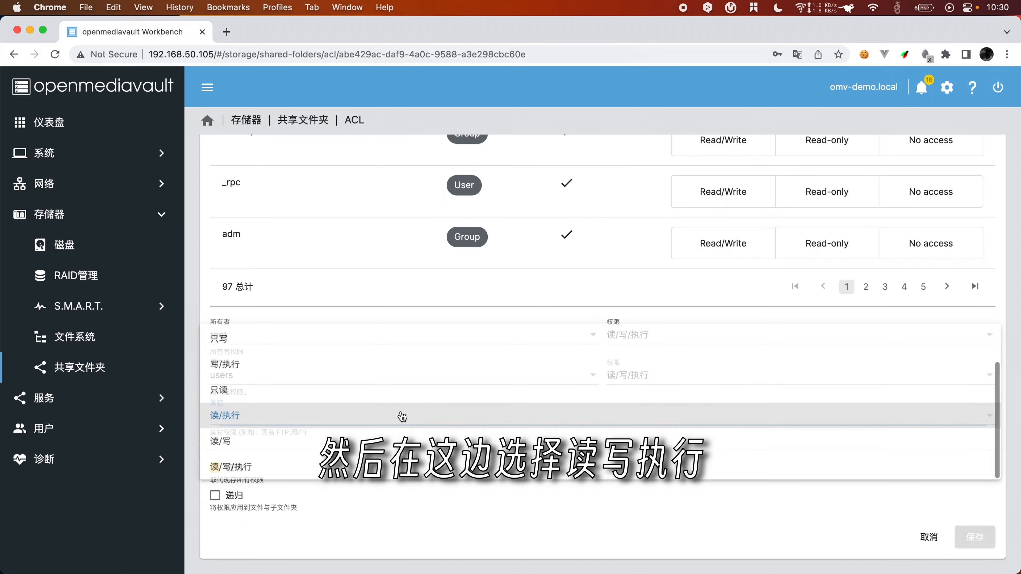
left_click(286, 474)
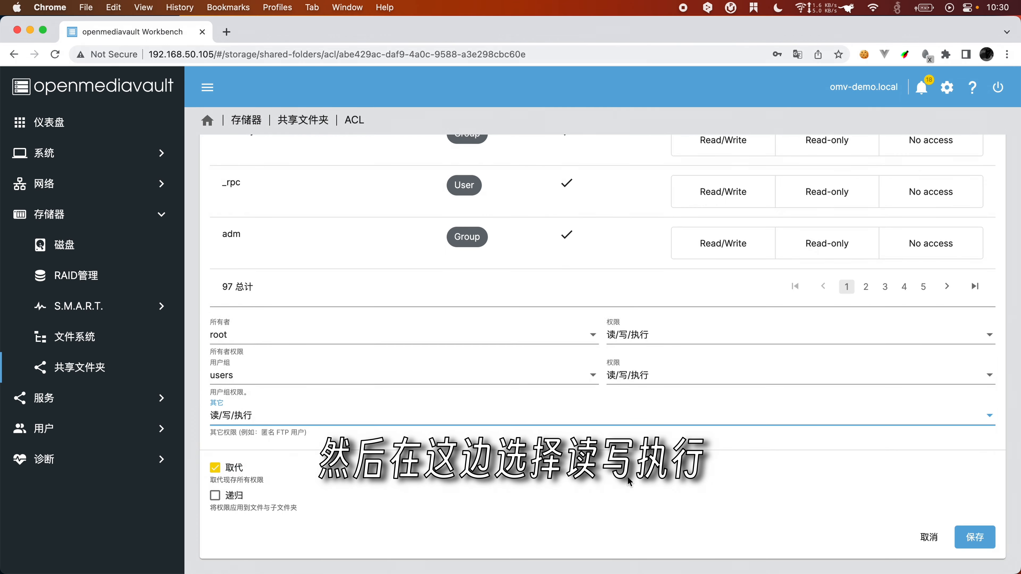
left_click(973, 539)
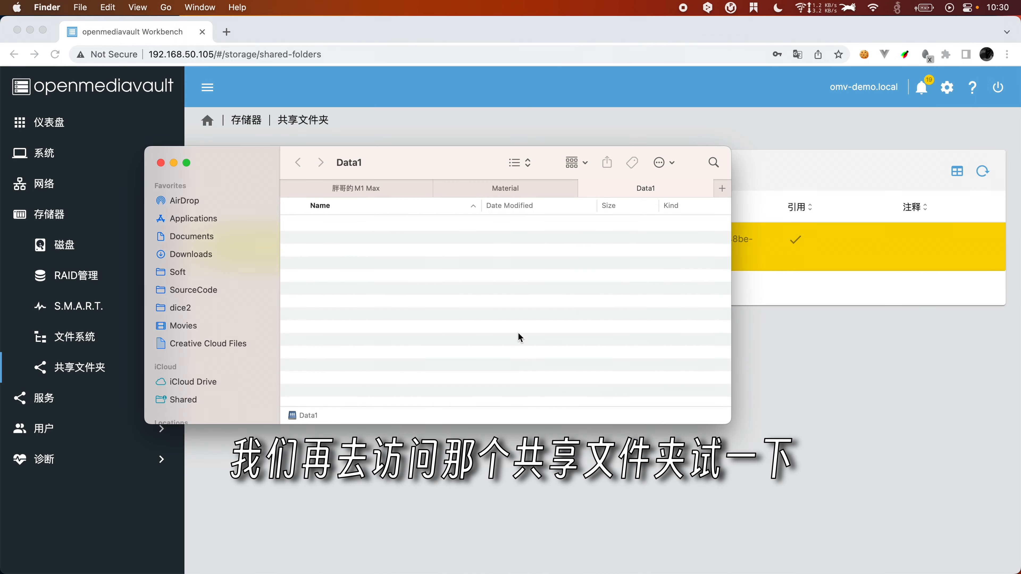
Step: Browse Network to omv-demo's Data1 share and create an untitled folder in it
scroll(189, 368, "down", 4)
left_click(191, 388)
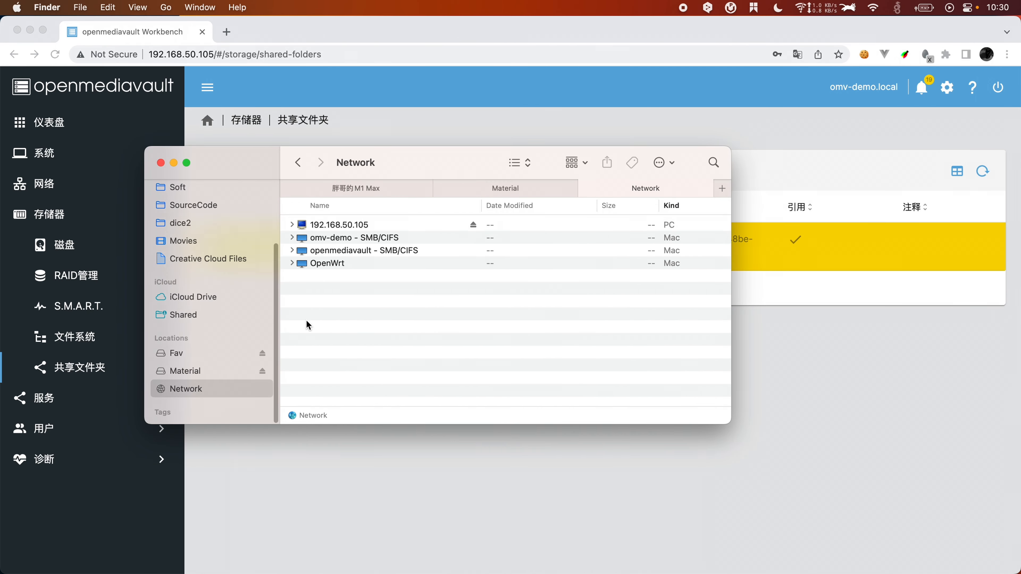
double_click(368, 244)
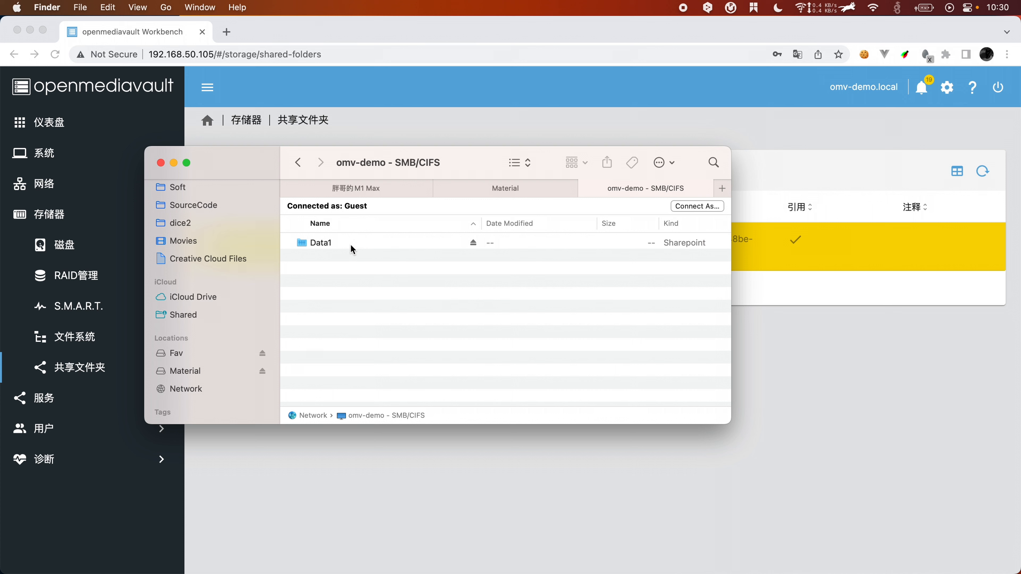
left_click(345, 246)
double_click(345, 247)
right_click(417, 312)
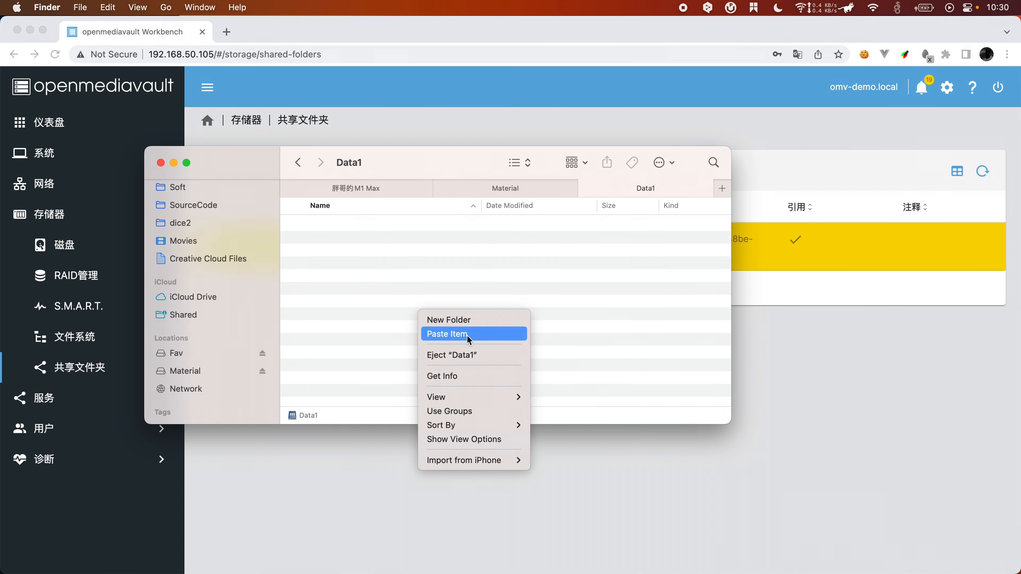
left_click(476, 320)
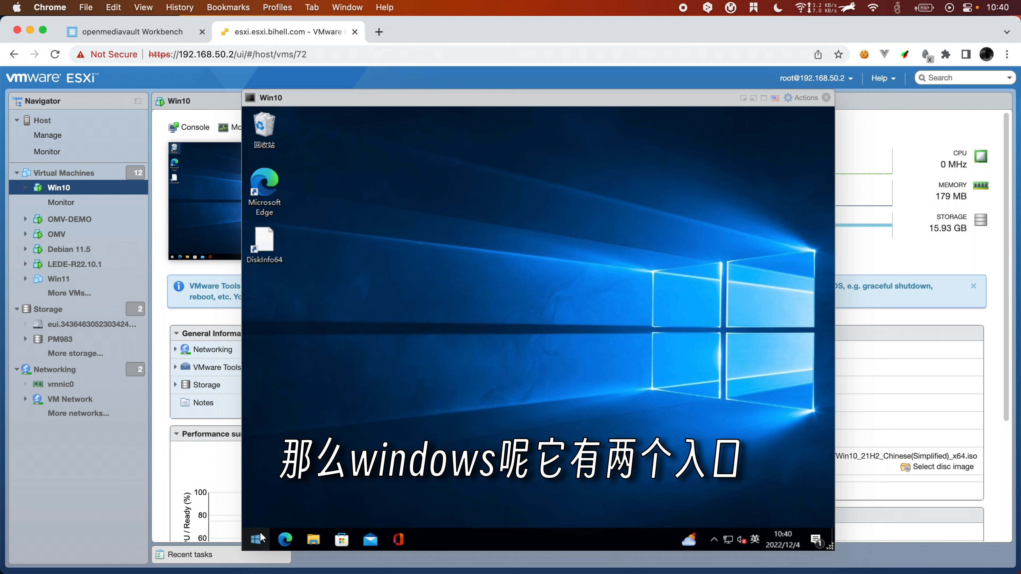
Step: Run \\192.168.50.105 from the Win+X Run box, dismissing the OneDrive error
right_click(261, 532)
left_click(315, 471)
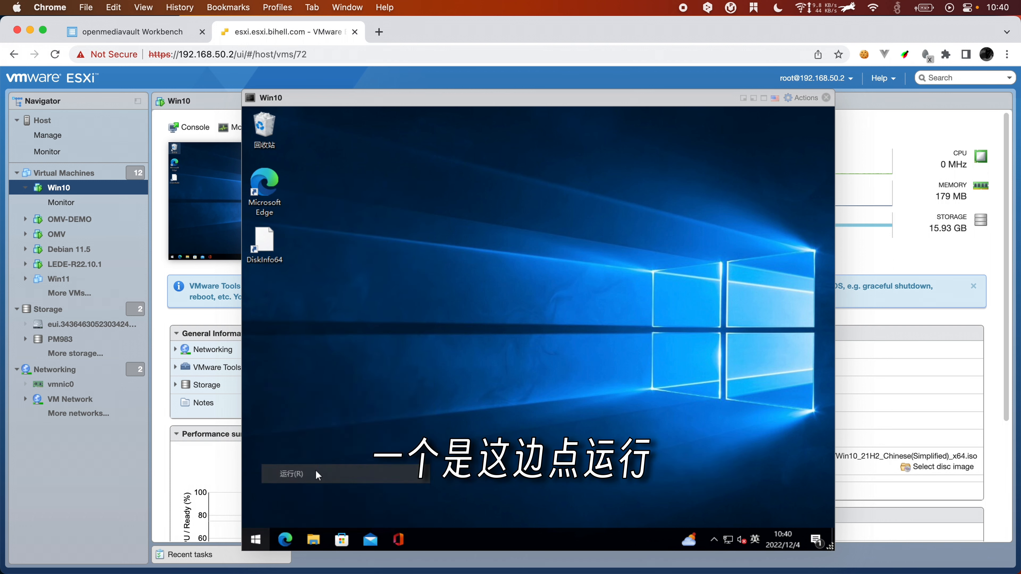
type("\\\\")
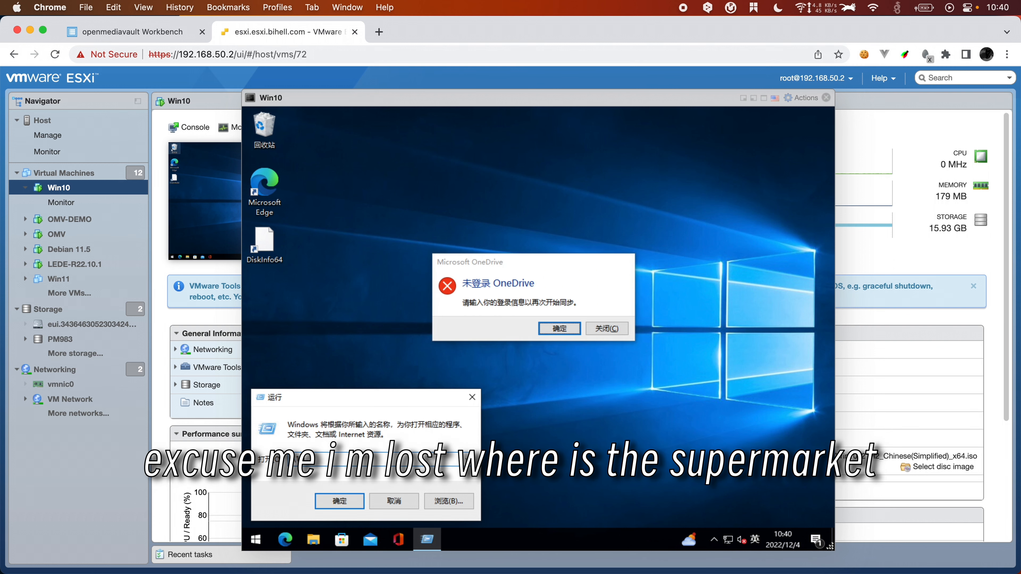
type("192.168.50.105")
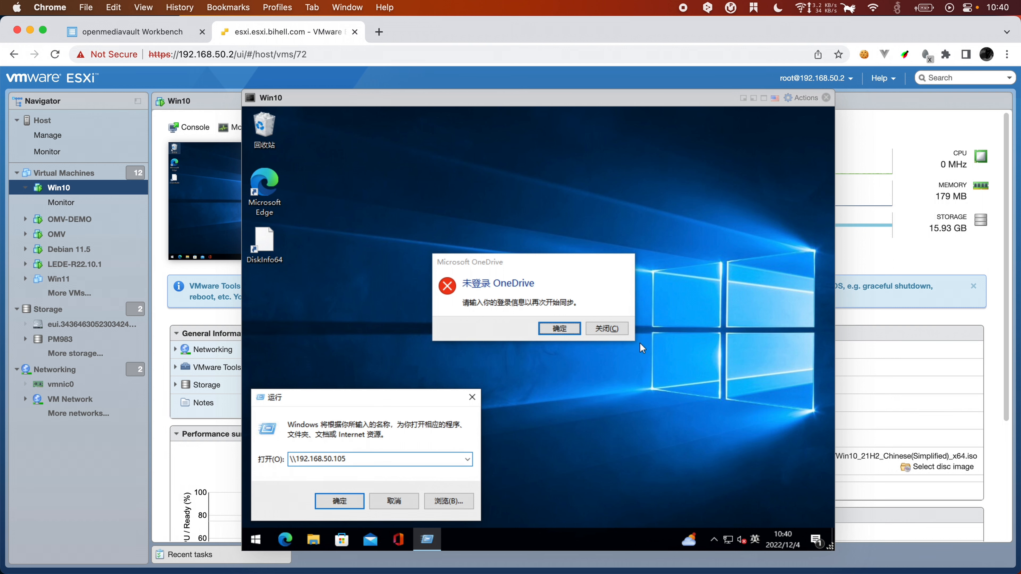
left_click(608, 328)
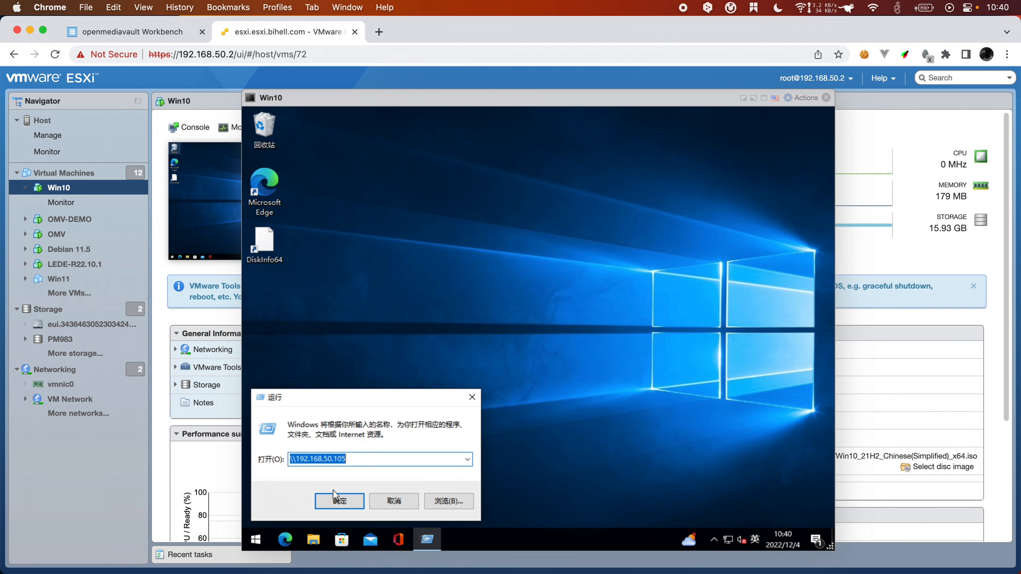
left_click(336, 498)
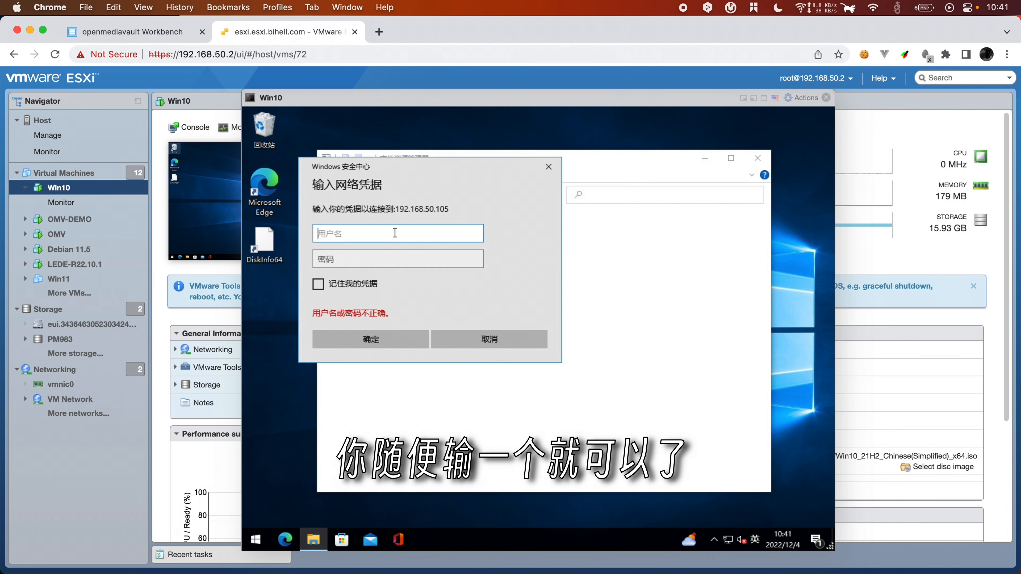
Step: Sign in with a throwaway username and open the Data1 share showing the Mac's untitled folder
type("asdf")
left_click(381, 342)
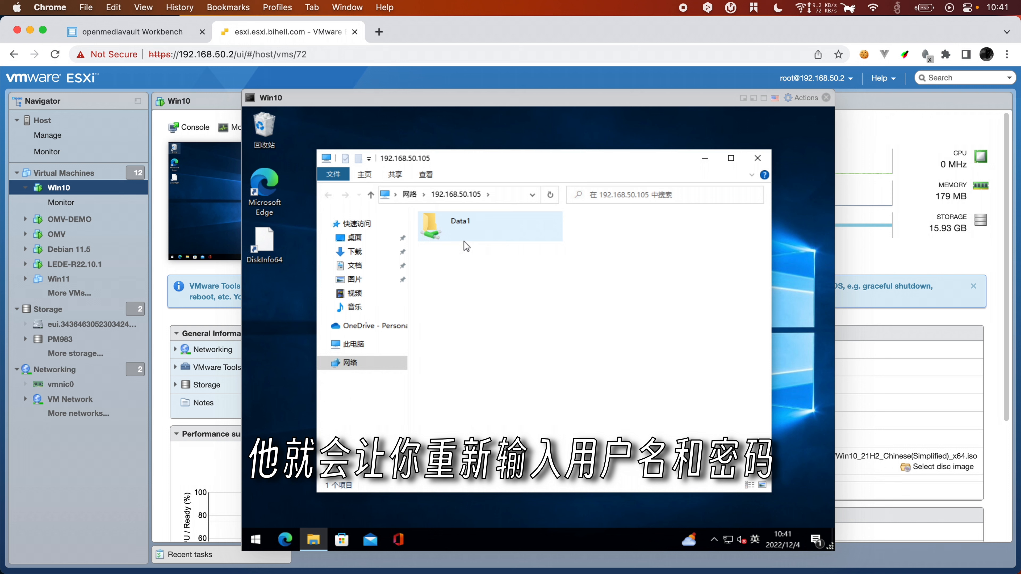
double_click(483, 226)
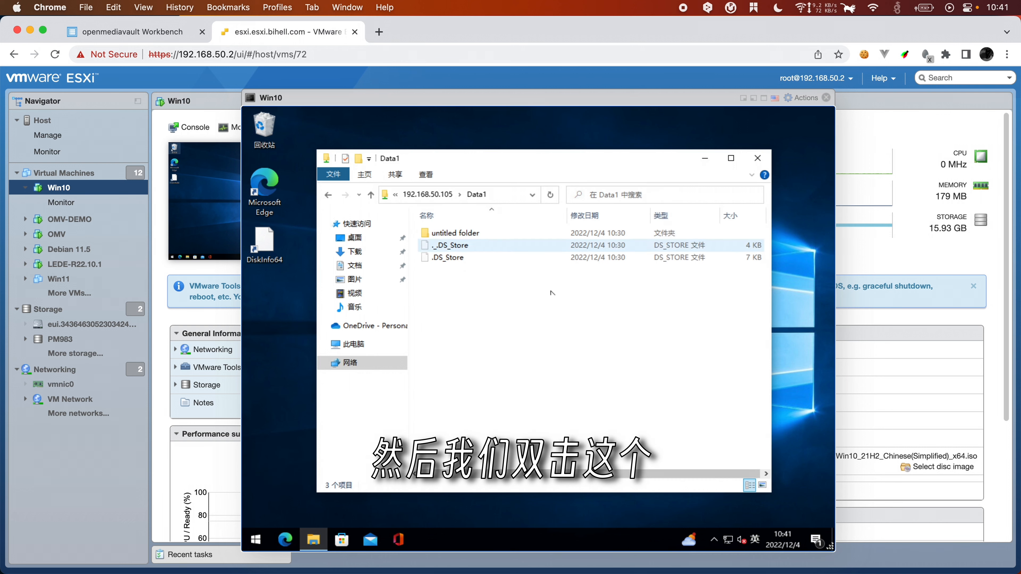
left_click(464, 233)
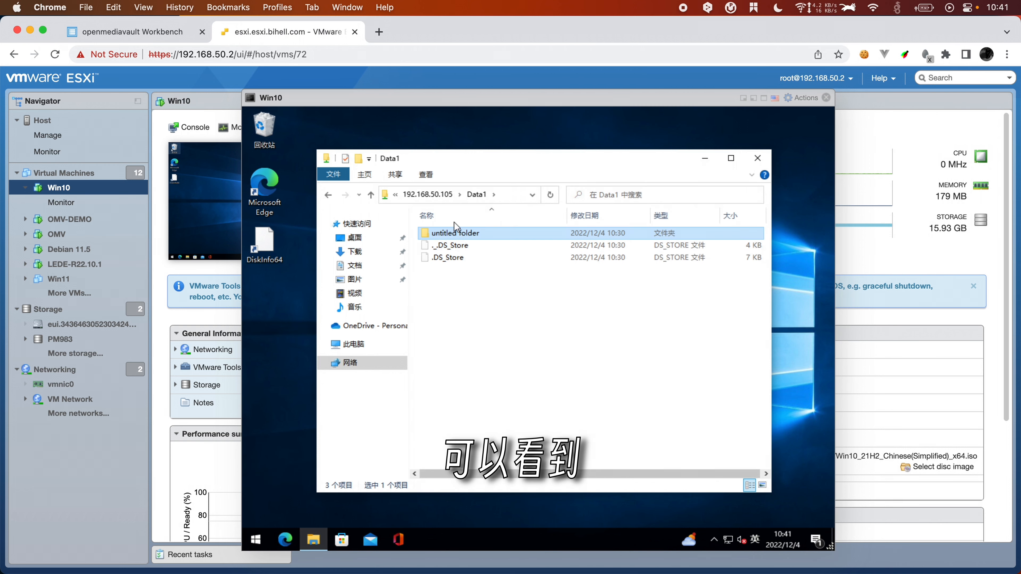
Step: Create folder 新建文件夹 in Data1 and confirm it appears in the Mac's Finder
right_click(478, 288)
mouse_move(466, 416)
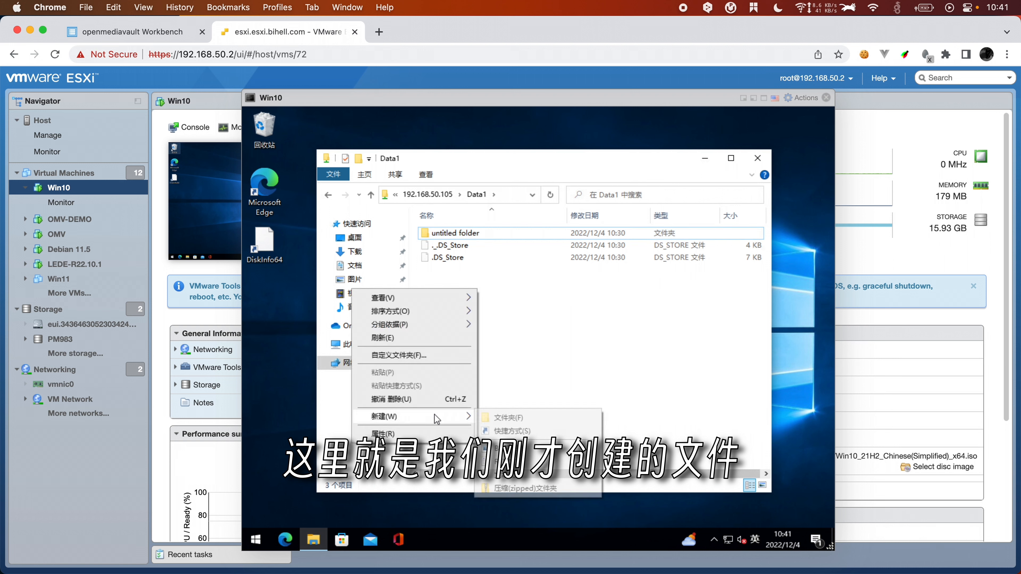
left_click(536, 419)
left_click(600, 374)
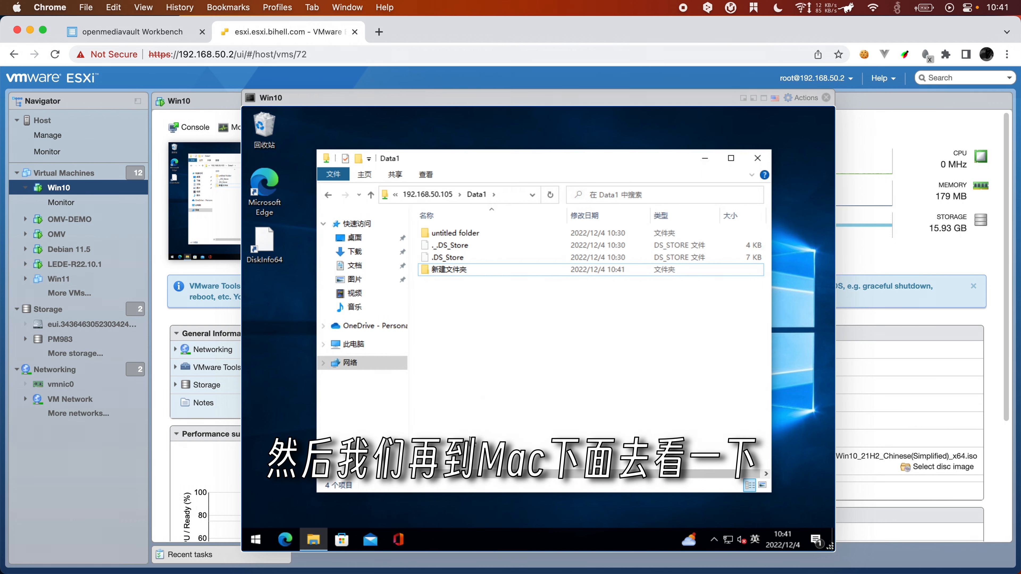
left_click(457, 572)
left_click(382, 239)
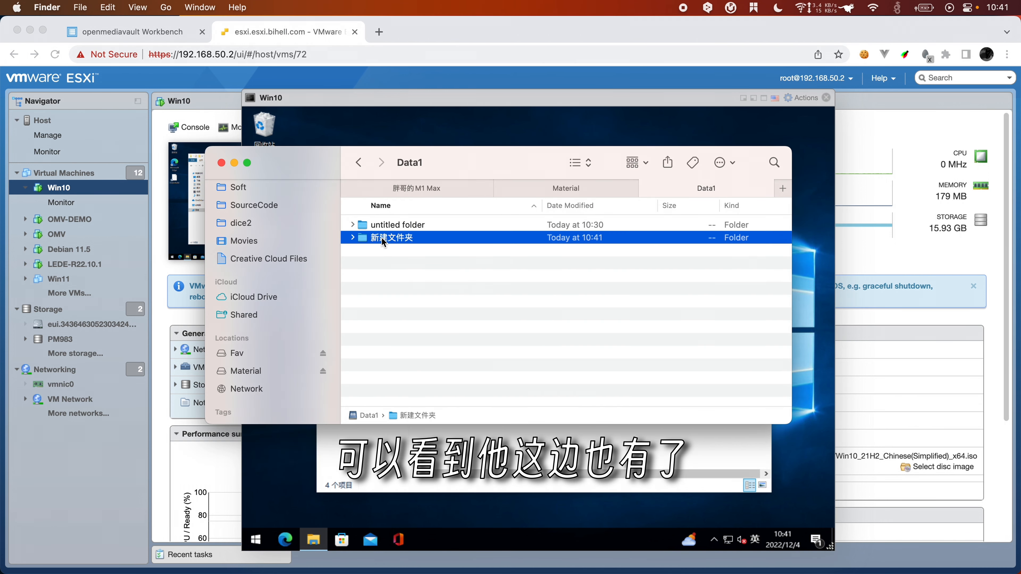
key("super+Tab")
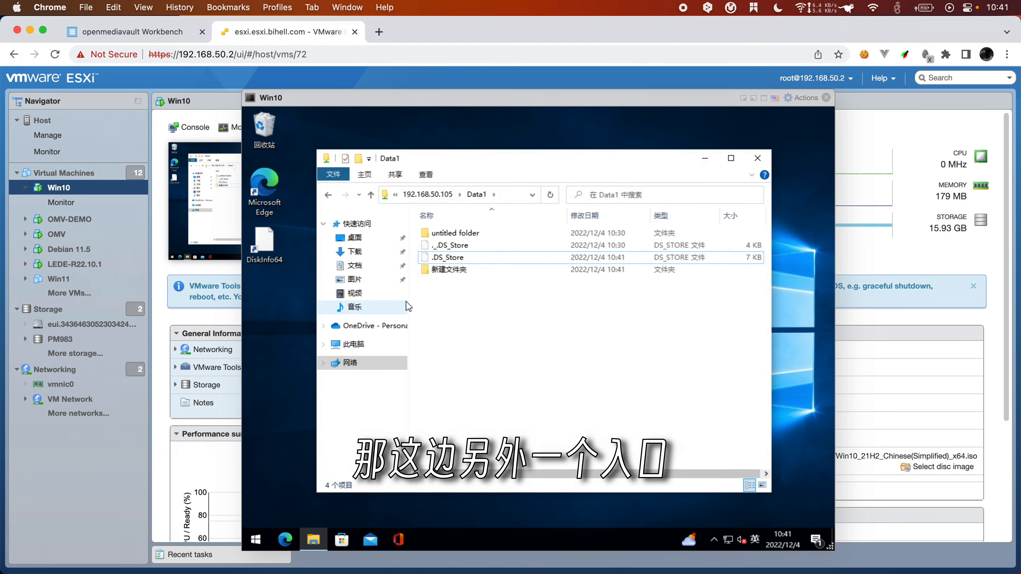
Step: Map \\192.168.50.105\Data1 as network drive Z:, fixing the path after a network error
left_click(354, 344)
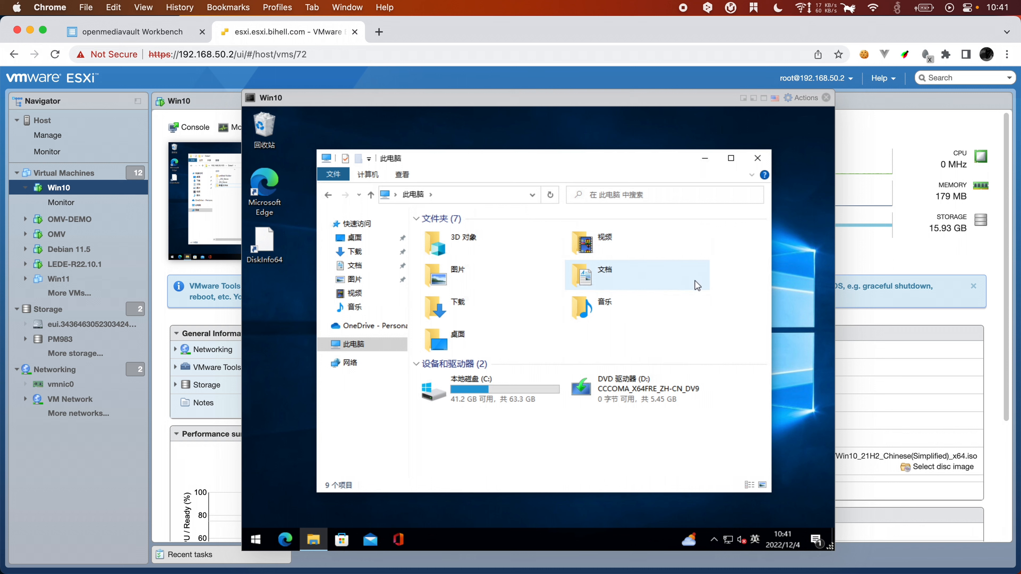
left_click(691, 281)
left_click(378, 175)
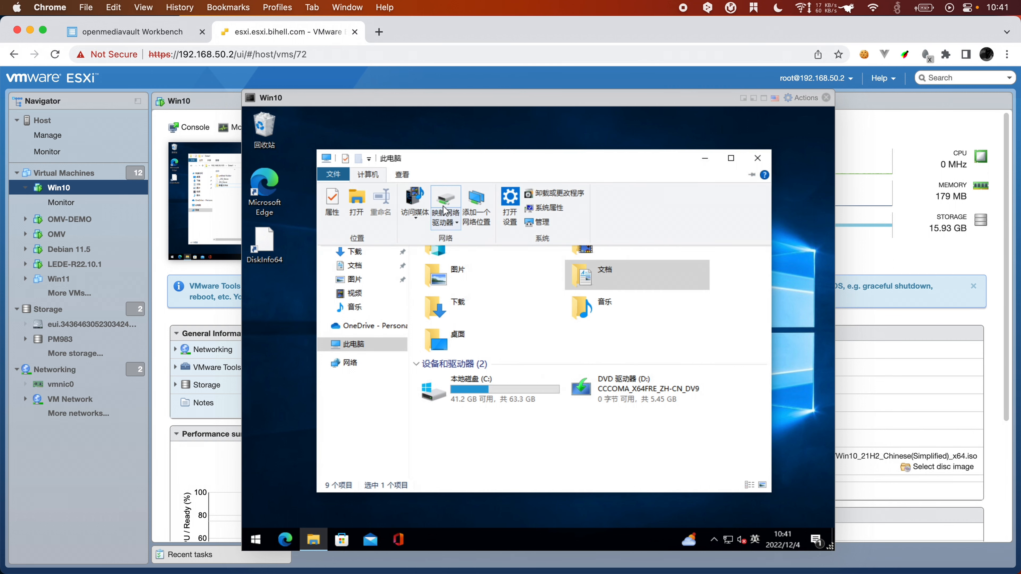
left_click(442, 199)
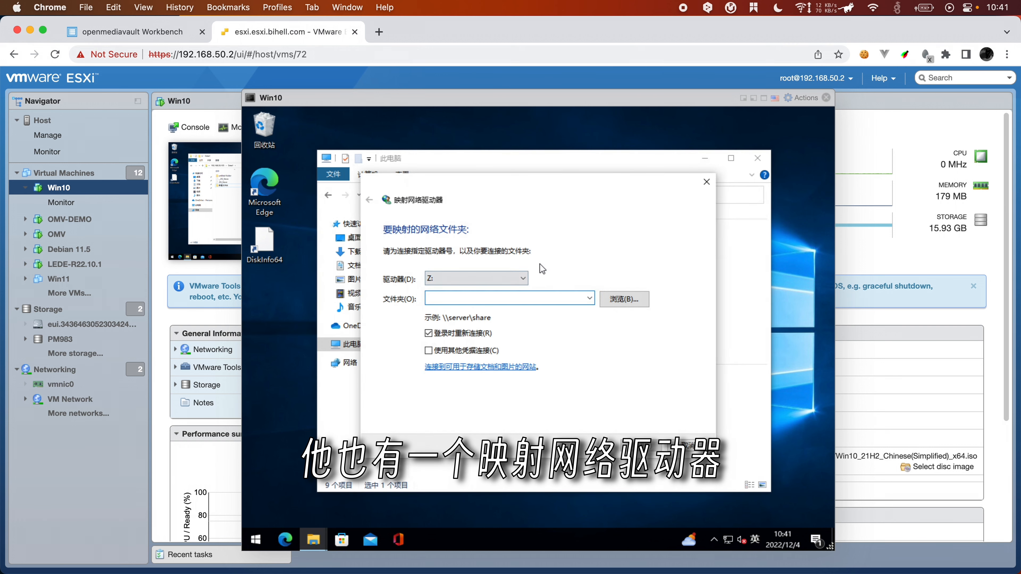
type("\\\\")
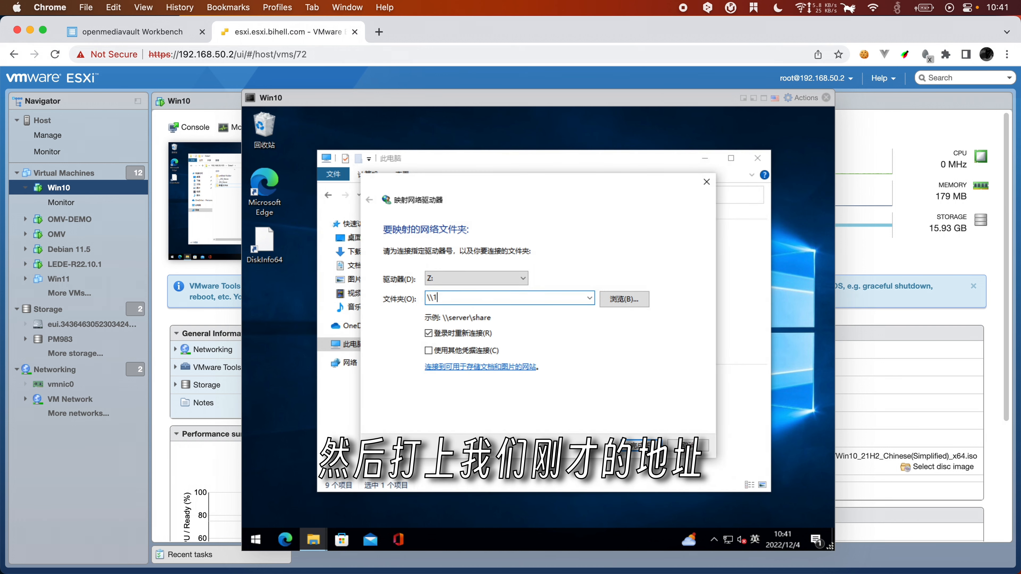
type("192.168.50.105")
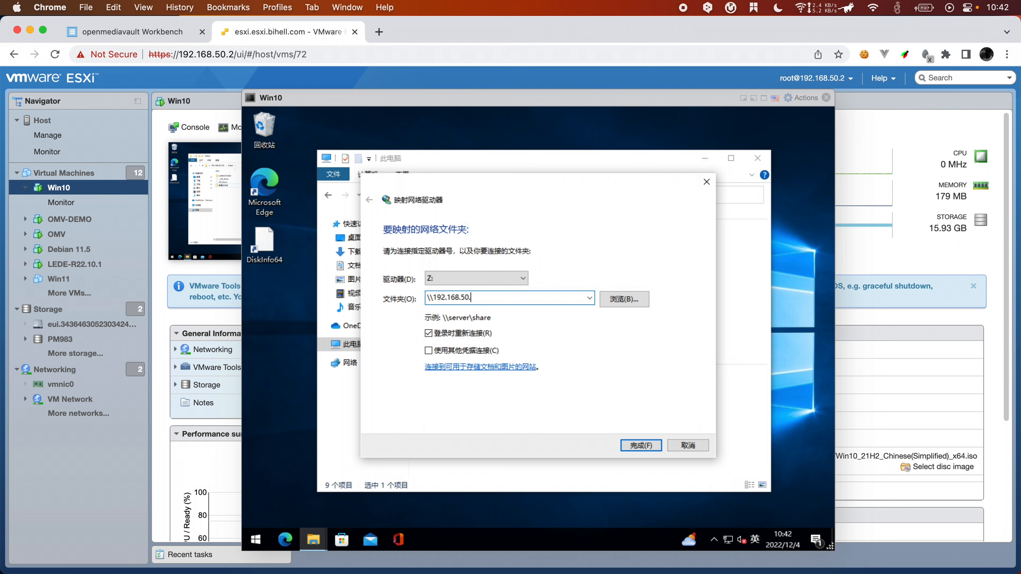
left_click(644, 446)
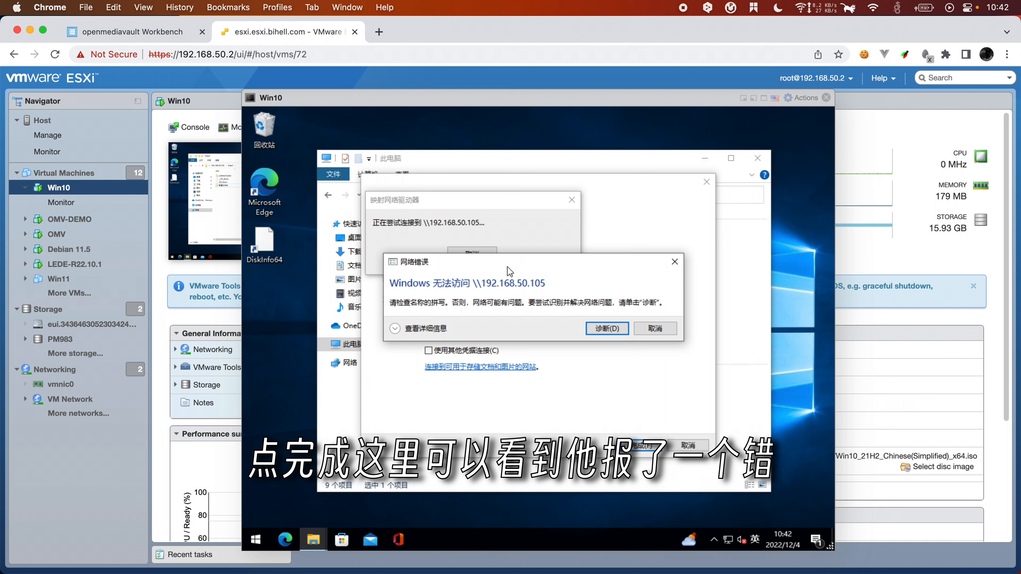
left_click_drag(507, 267, 512, 360)
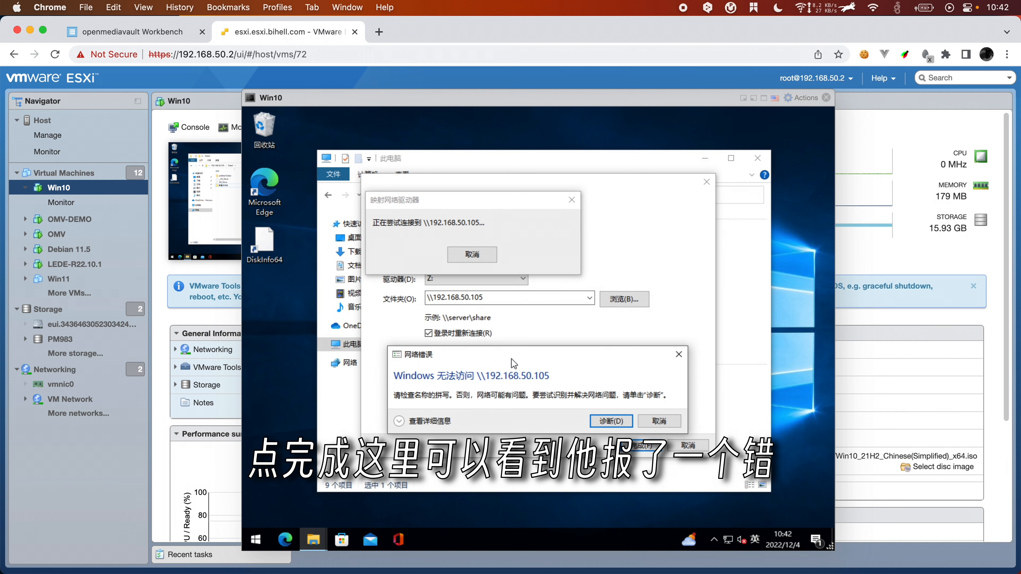
left_click(668, 425)
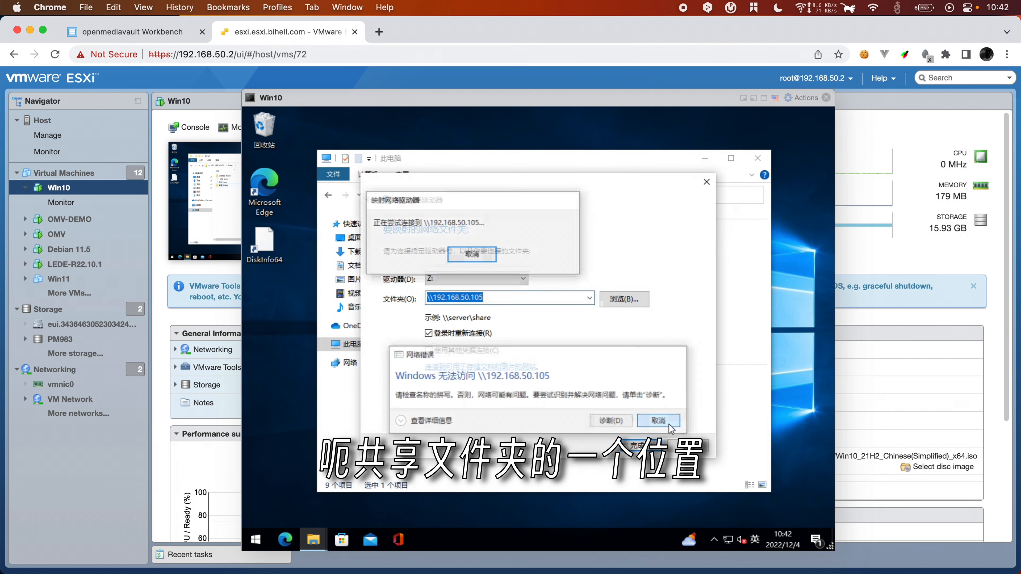
left_click(527, 294)
type("\\")
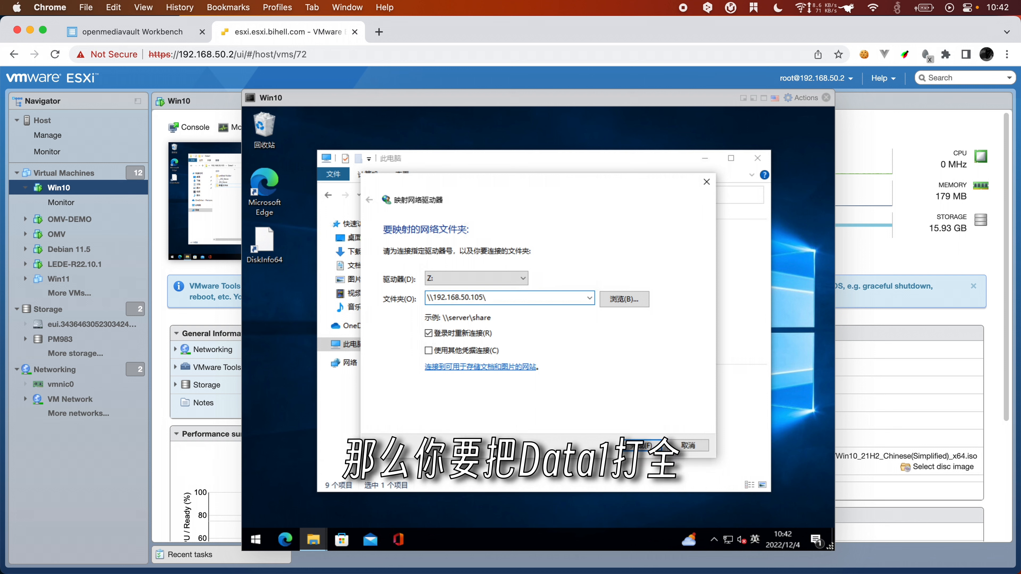
type("Data1")
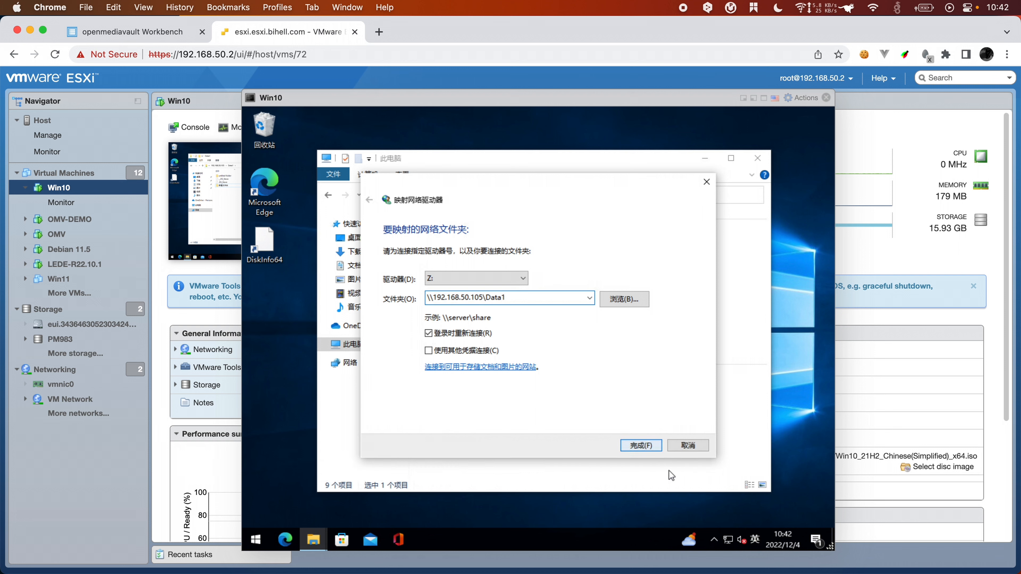
left_click(640, 442)
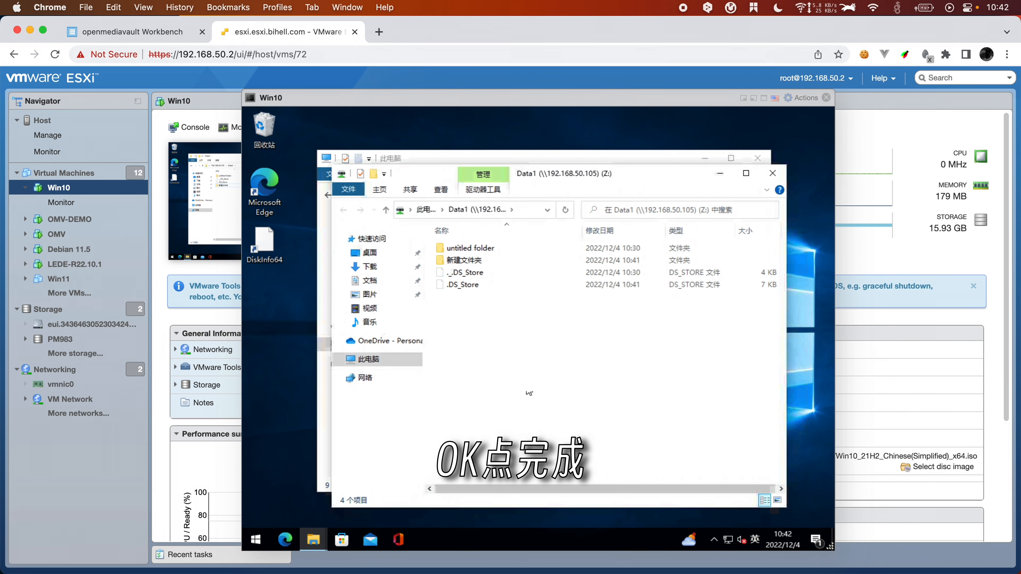
Step: Open drive Z: from This PC and select the new folder
left_click(367, 365)
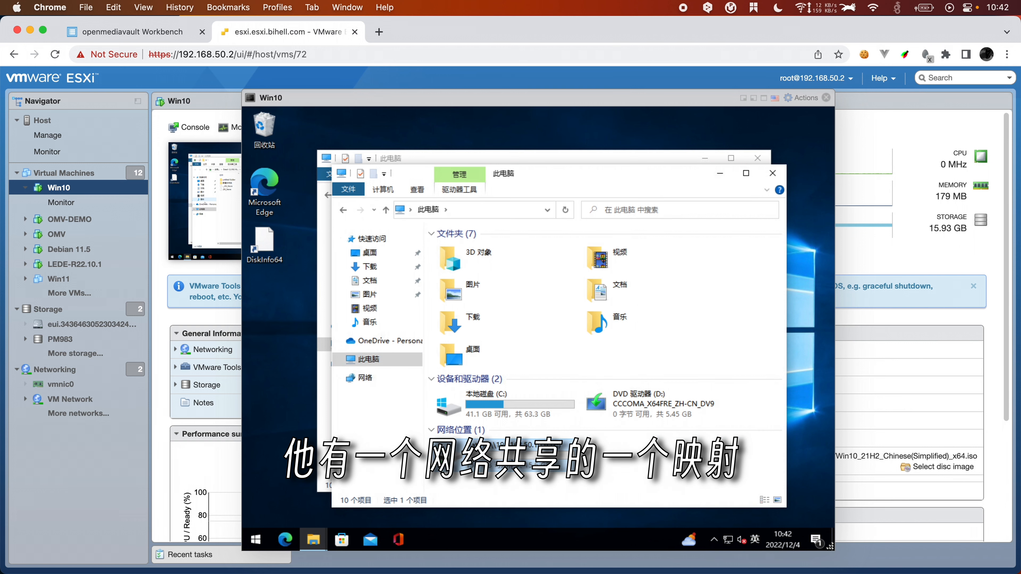
double_click(624, 459)
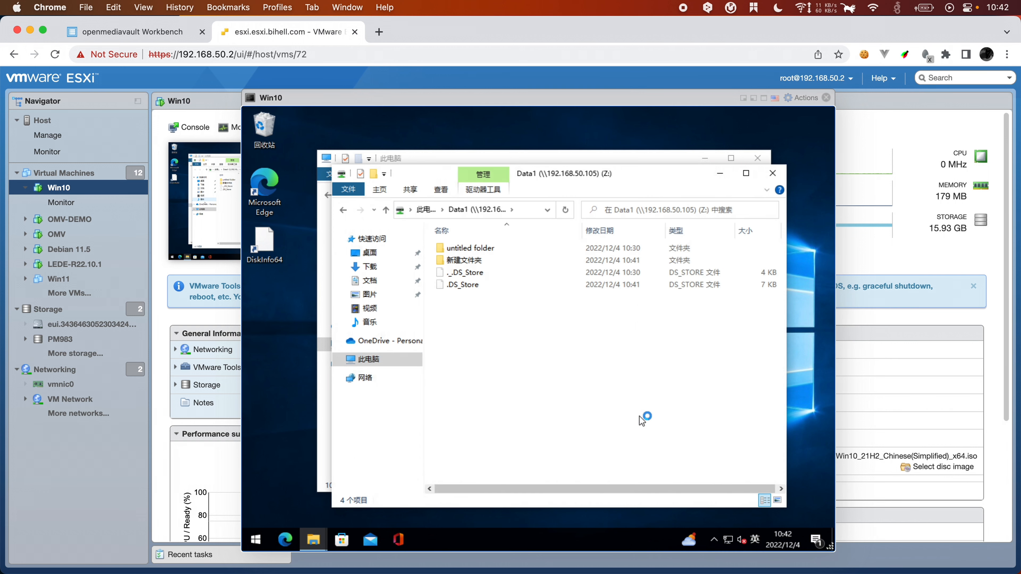
left_click(478, 261)
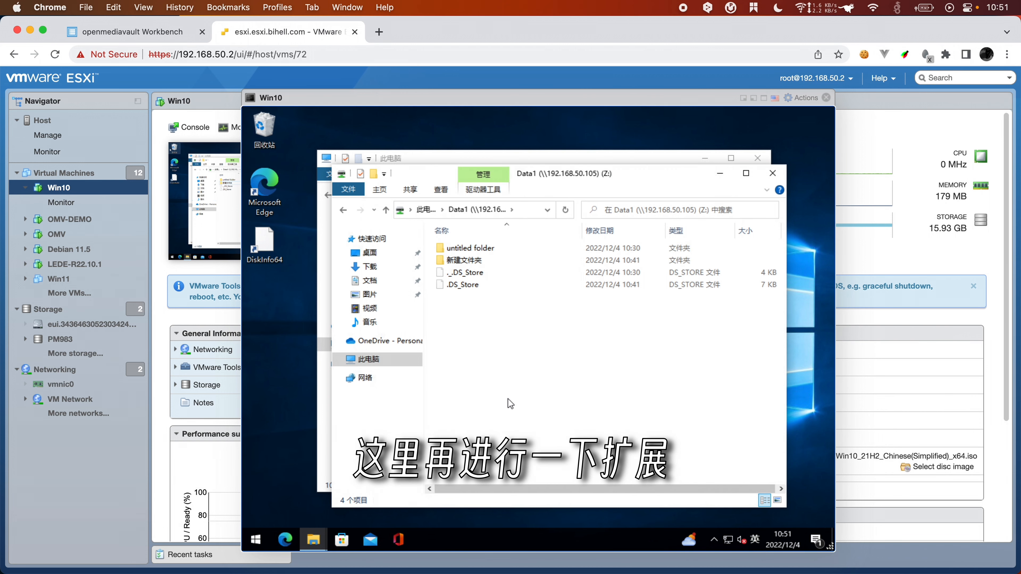
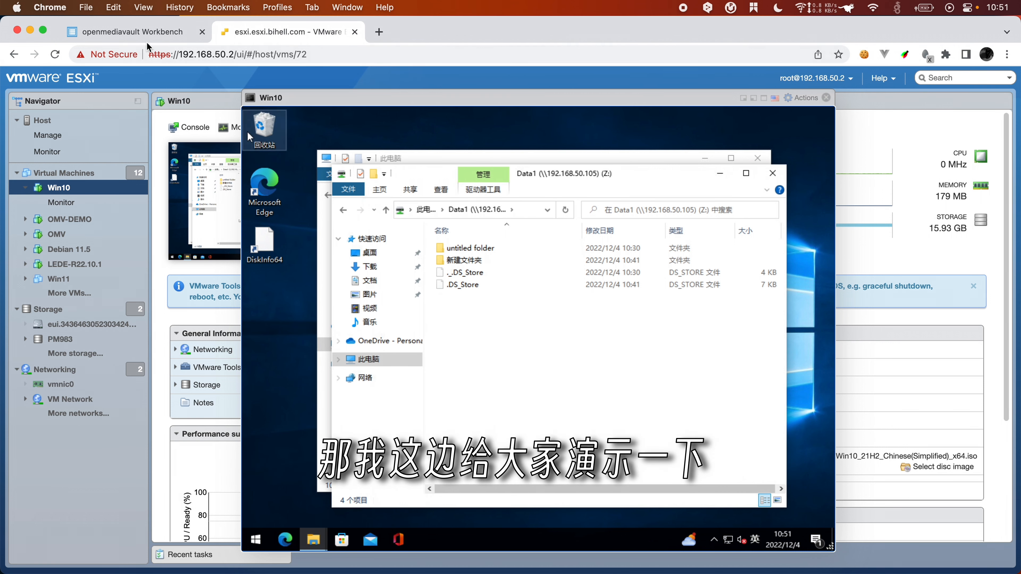
Step: Switch from the ESXi VM console to the openmediavault Workbench tab in Chrome
left_click(149, 33)
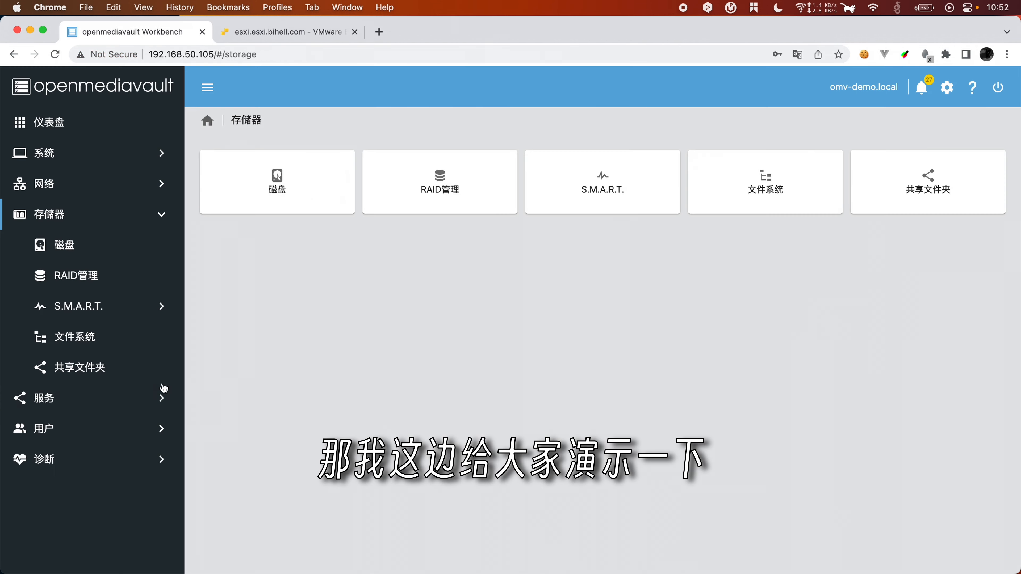
Step: Add shared folder 'test' on /dev/sdb1: admin/user read-write, others read-only
left_click(85, 374)
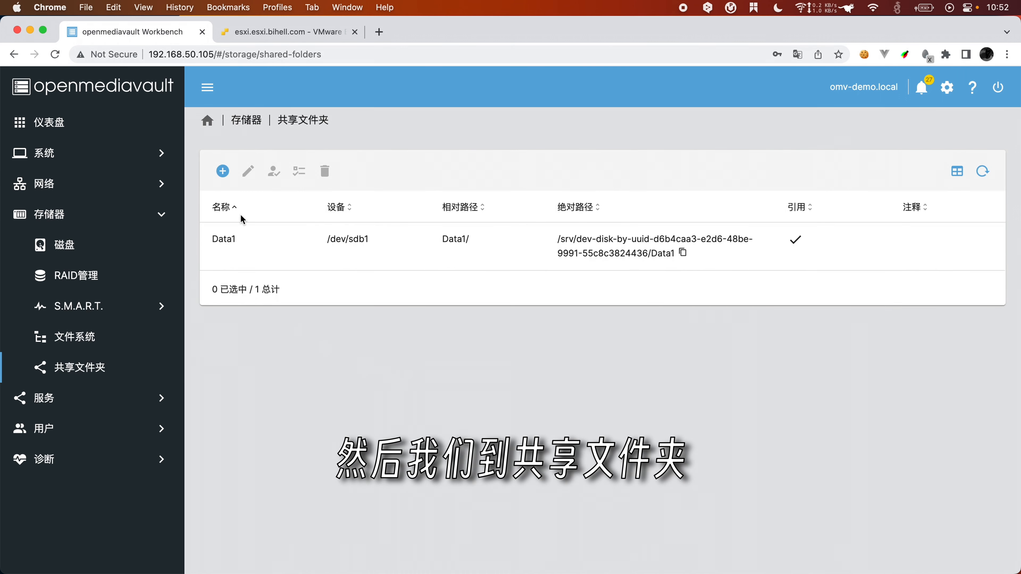
left_click(222, 171)
left_click(263, 179)
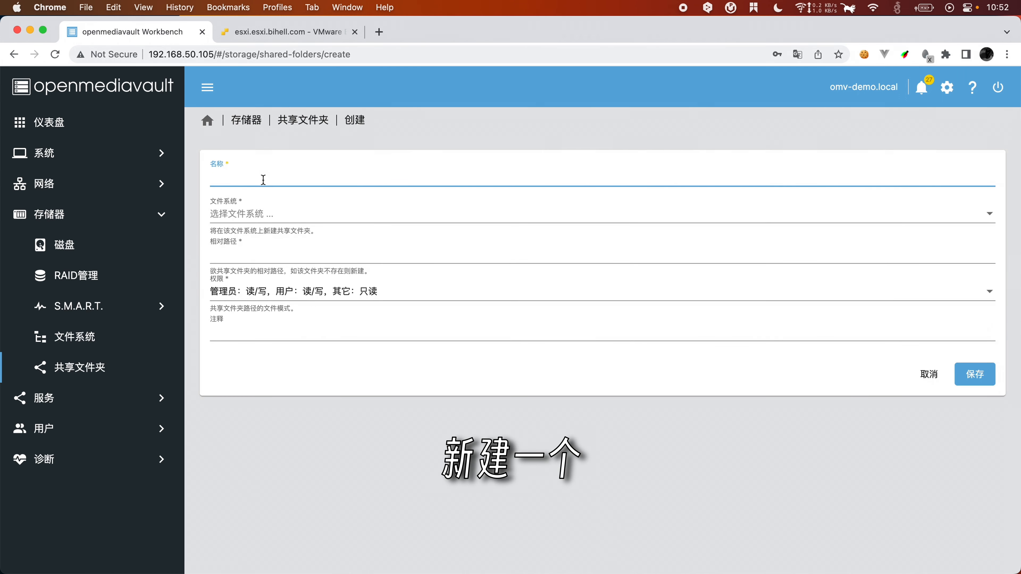
type("test")
left_click(313, 219)
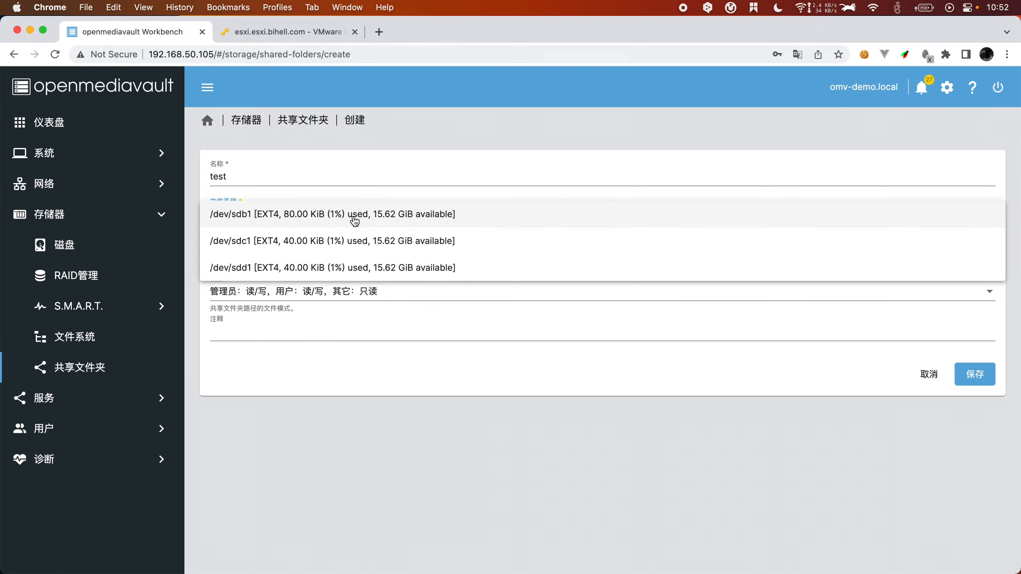
left_click(315, 217)
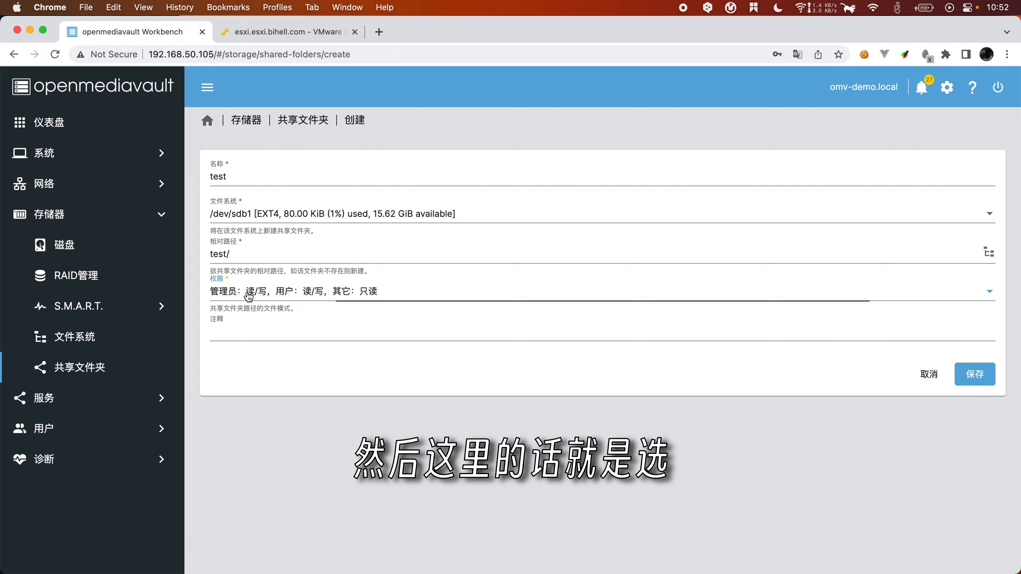
left_click(265, 297)
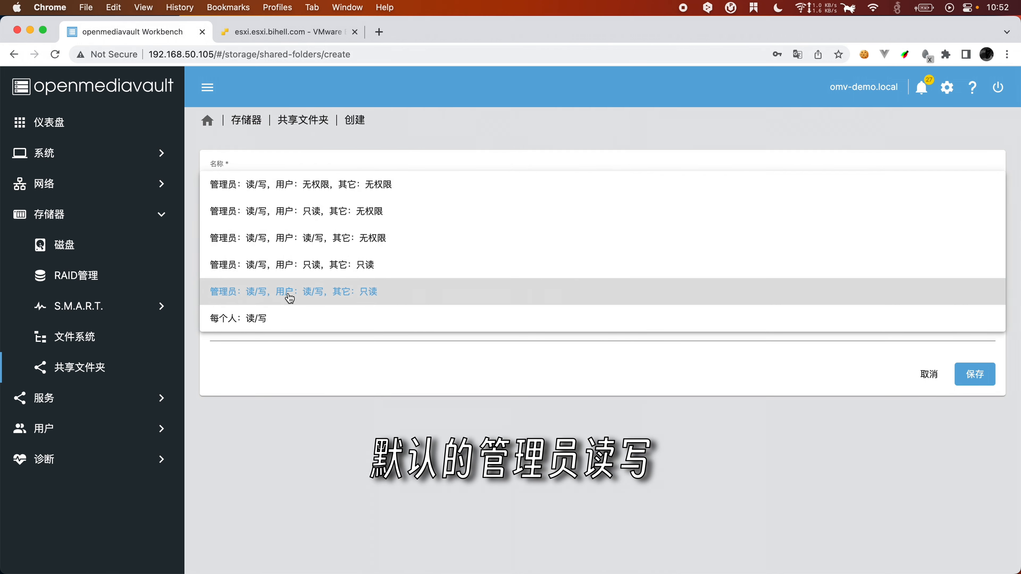
left_click(380, 290)
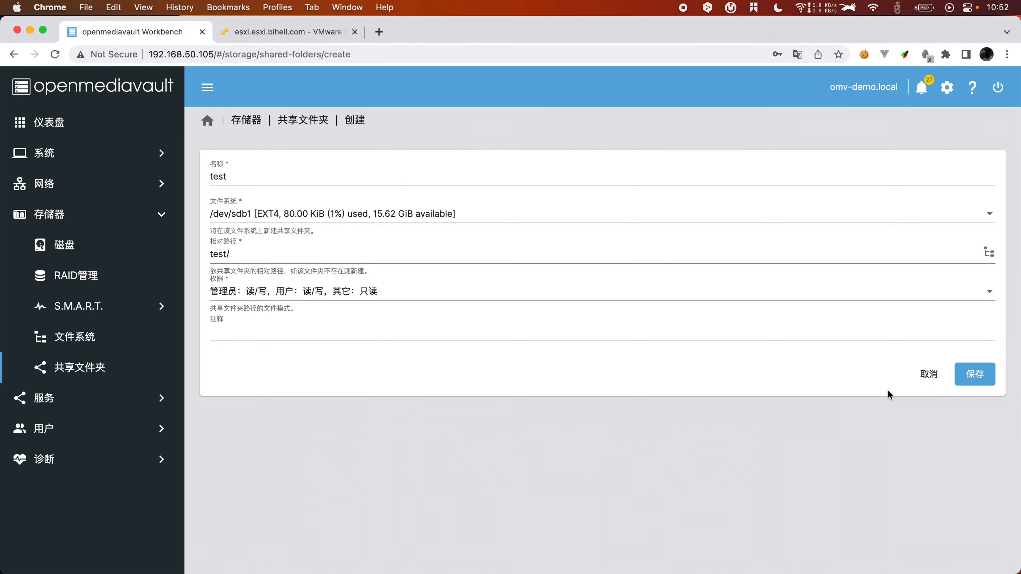
left_click(977, 375)
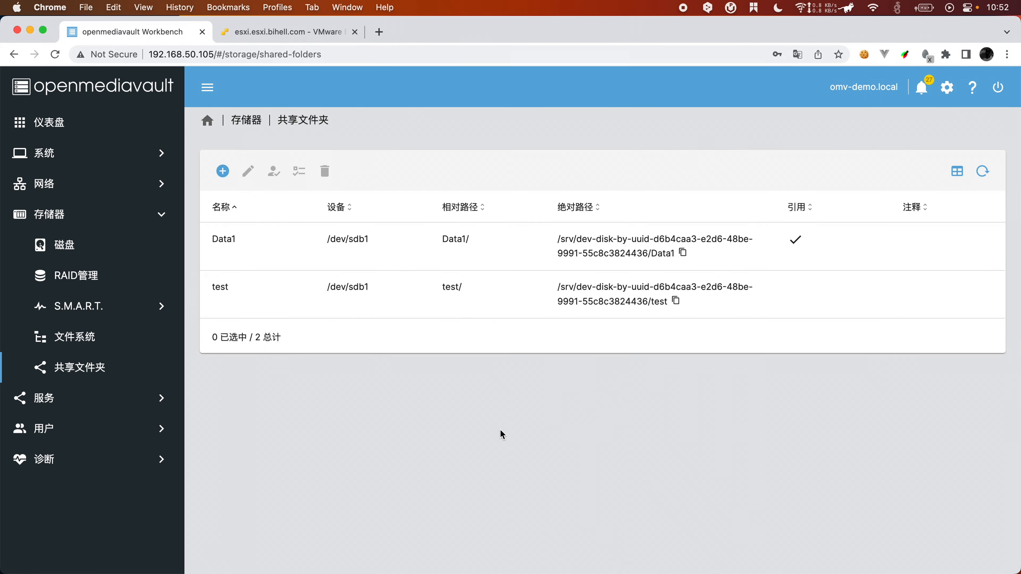
left_click(58, 398)
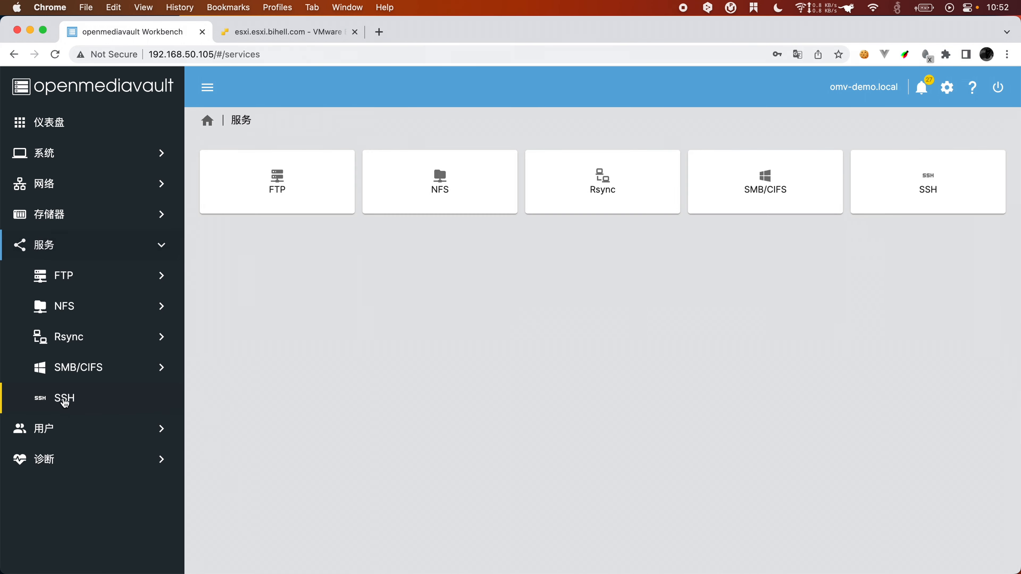
Step: Apply the pending openmediavault configuration changes from the SMB/CIFS page
left_click(80, 376)
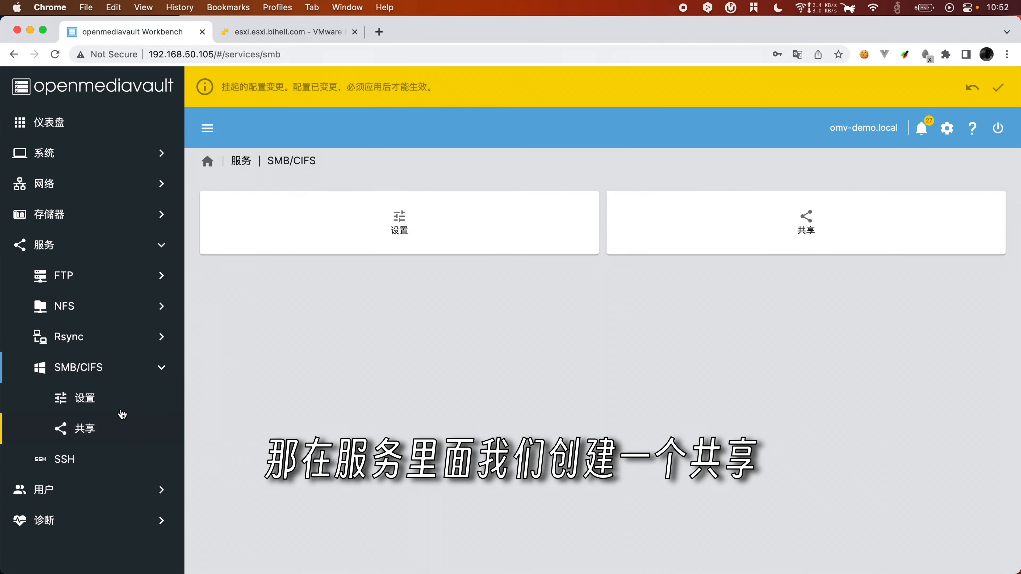
left_click(997, 88)
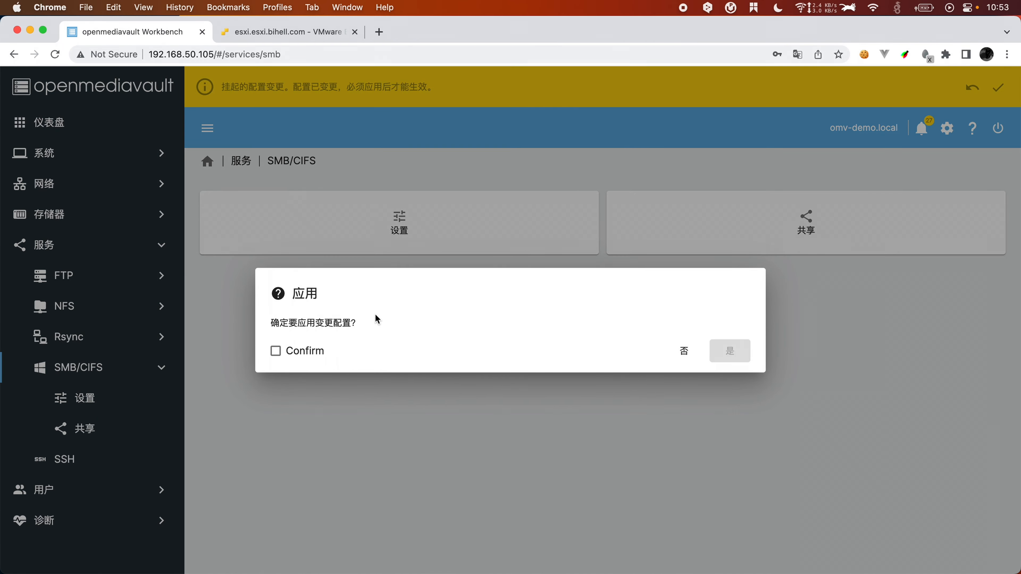
left_click(302, 351)
left_click(738, 355)
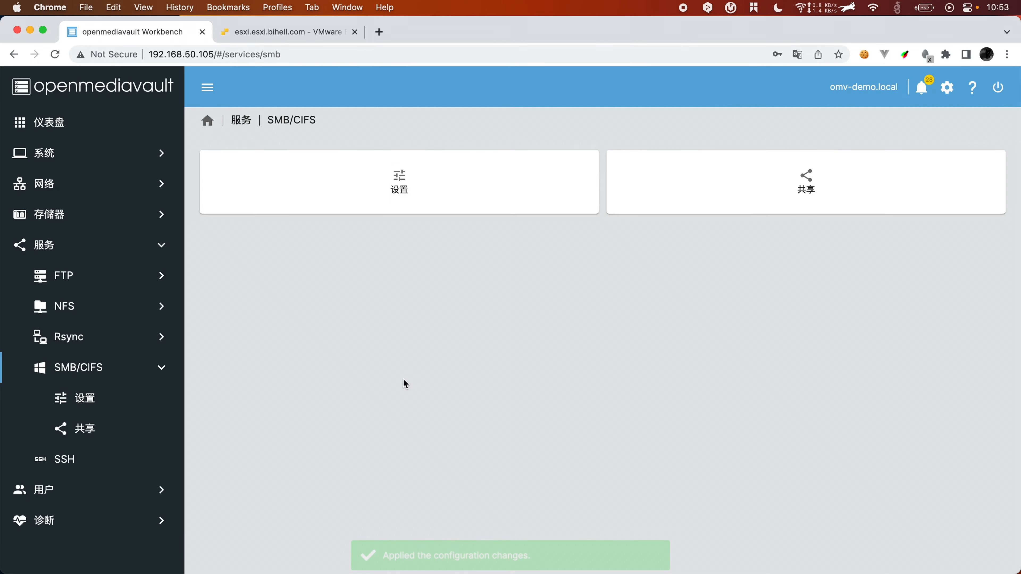
Step: Create an SMB share for the test folder with Public set to 允许访客
left_click(84, 429)
left_click(219, 173)
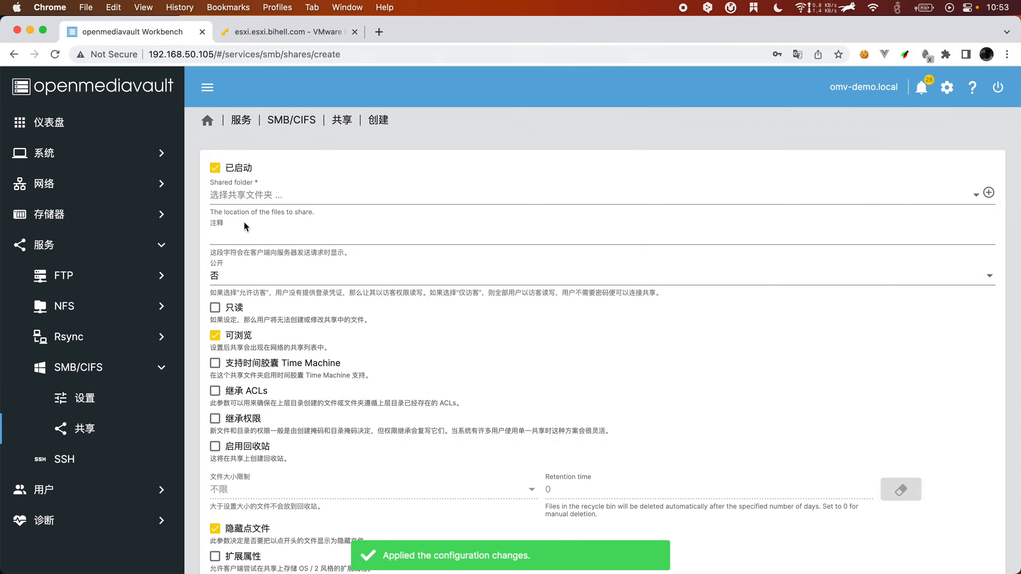
left_click(295, 195)
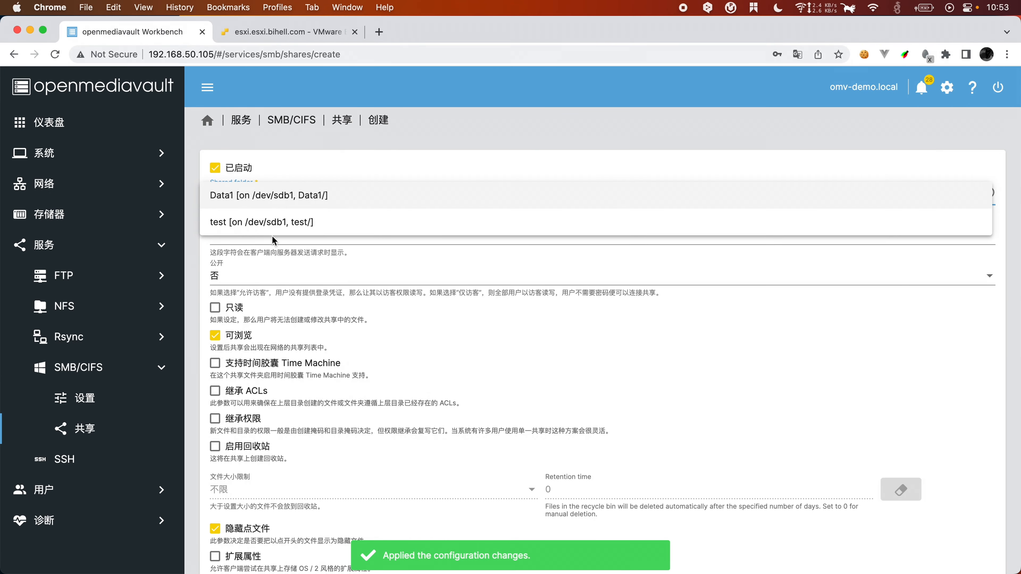
left_click(273, 227)
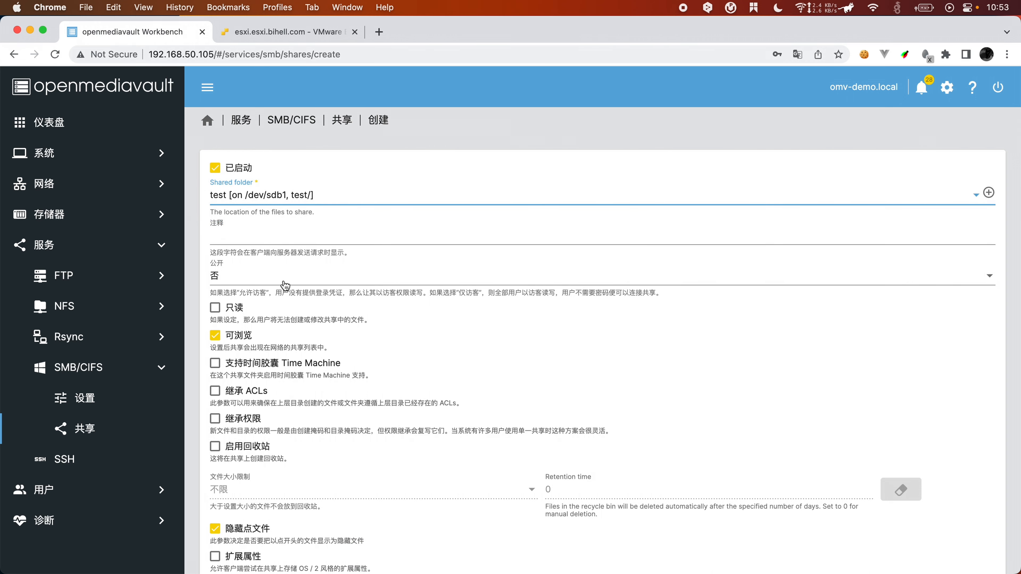
left_click(308, 275)
left_click(300, 304)
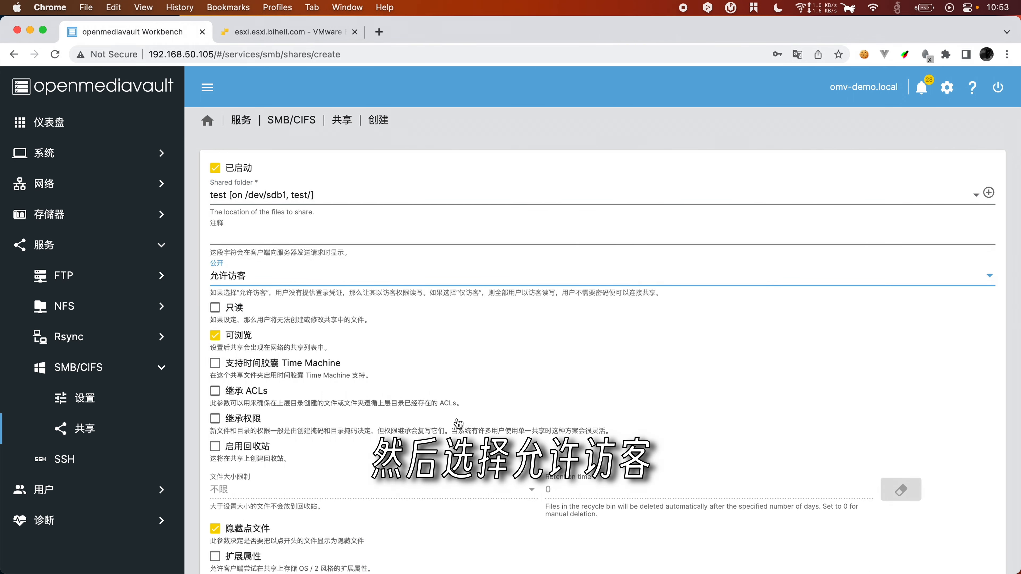
scroll(482, 443, "down", 5)
left_click(974, 538)
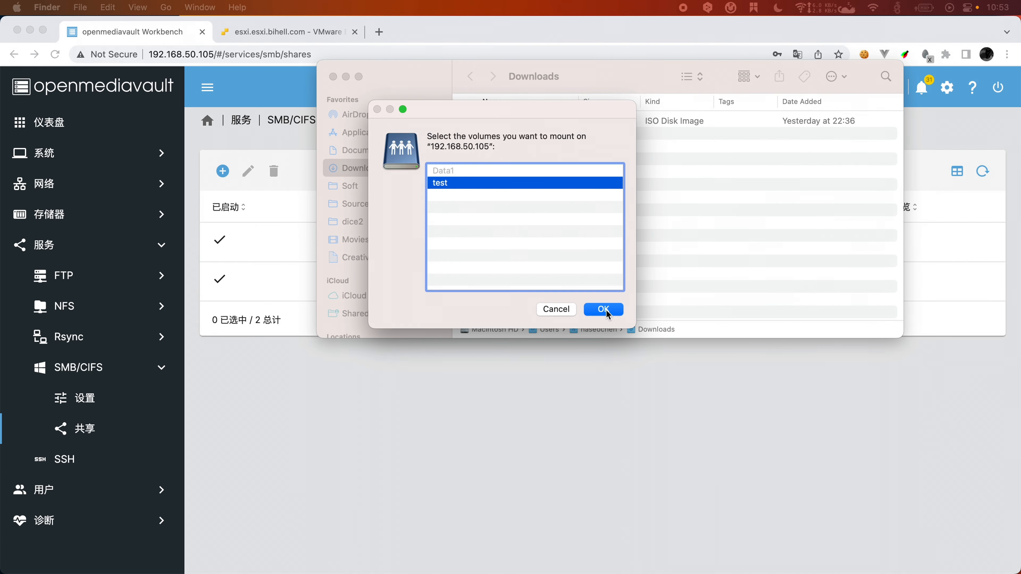
Step: Mount the test volume in Finder and confirm the share window is empty
left_click(603, 310)
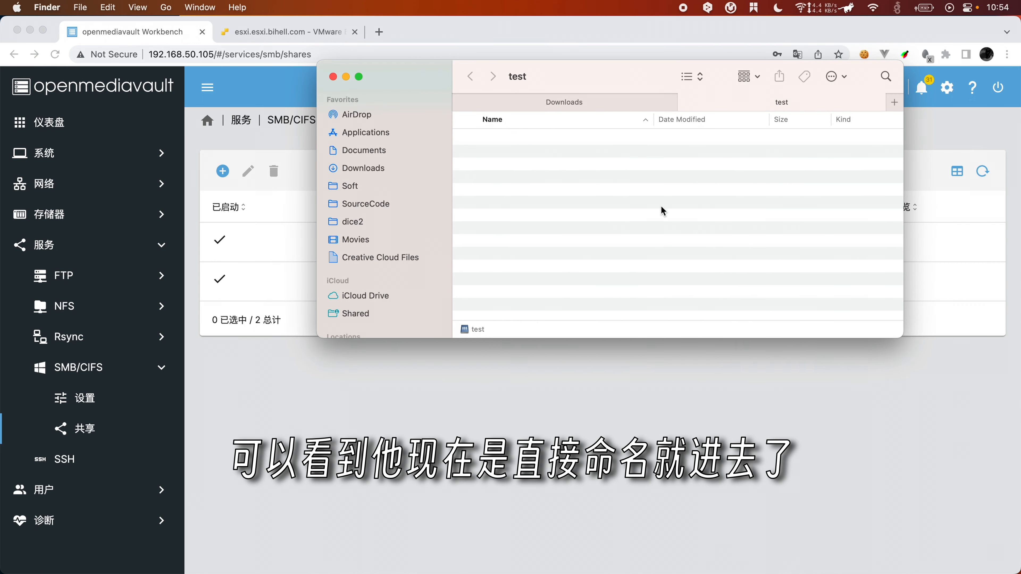
right_click(631, 222)
right_click(581, 235)
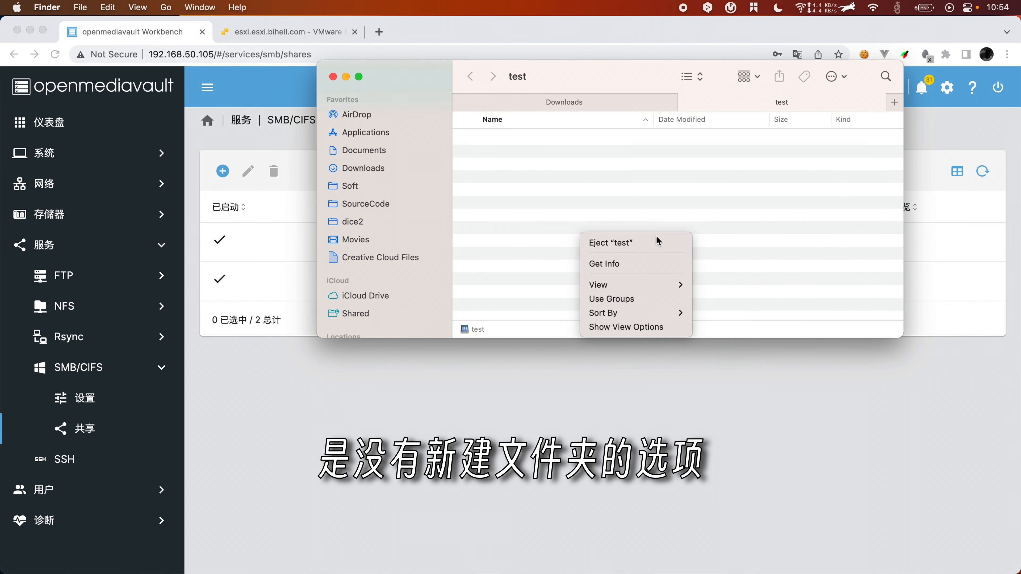
left_click(603, 197)
left_click(259, 497)
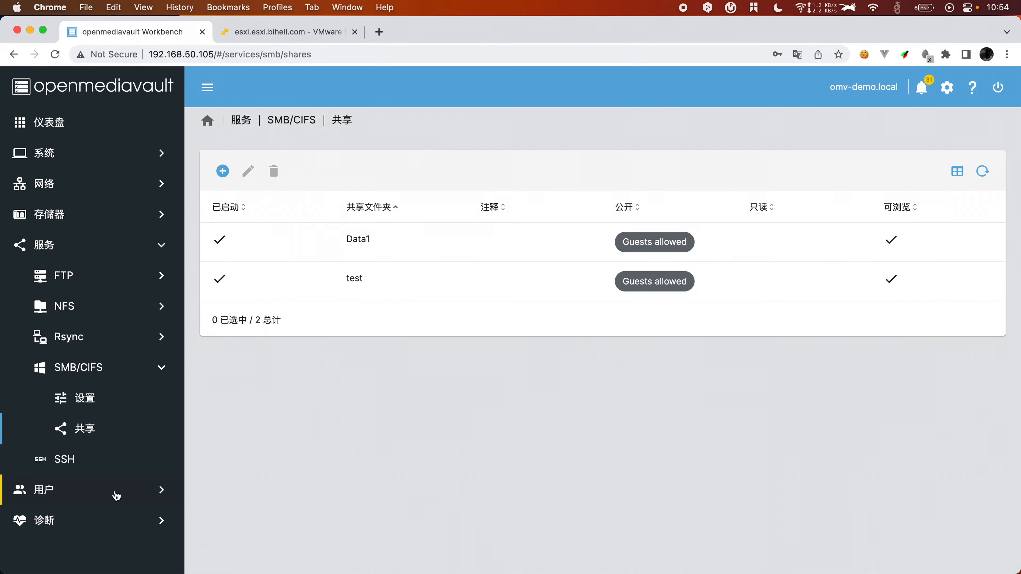
Step: Create user 'smb' with a password entered twice and save it
left_click(93, 490)
left_click(80, 342)
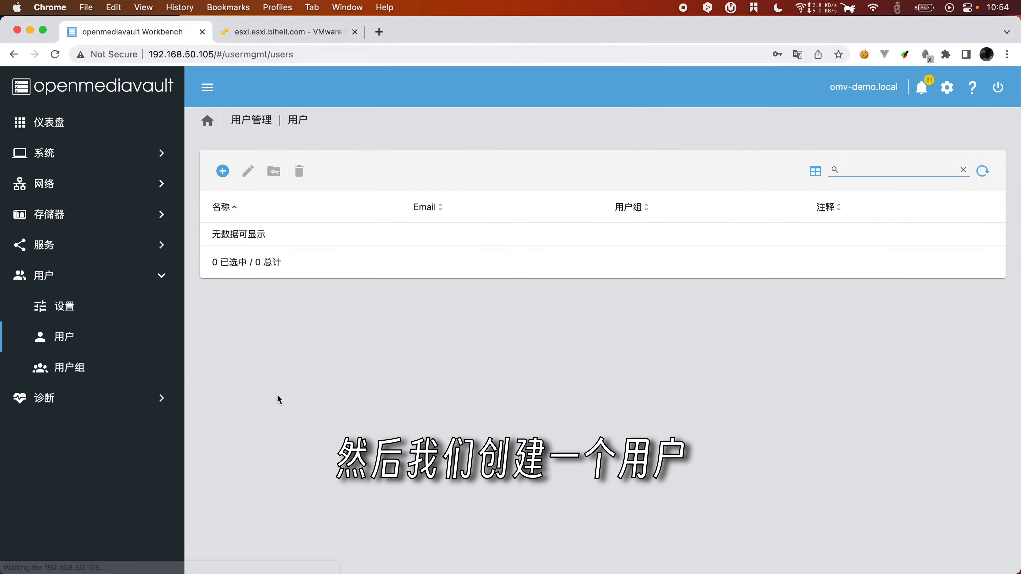
left_click(223, 171)
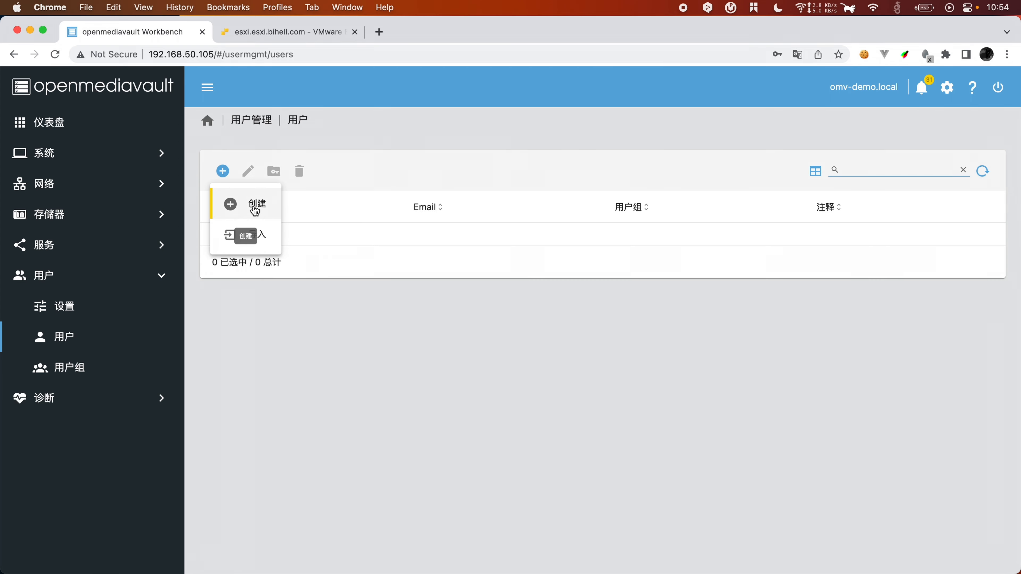
left_click(253, 205)
left_click(362, 179)
type("smb")
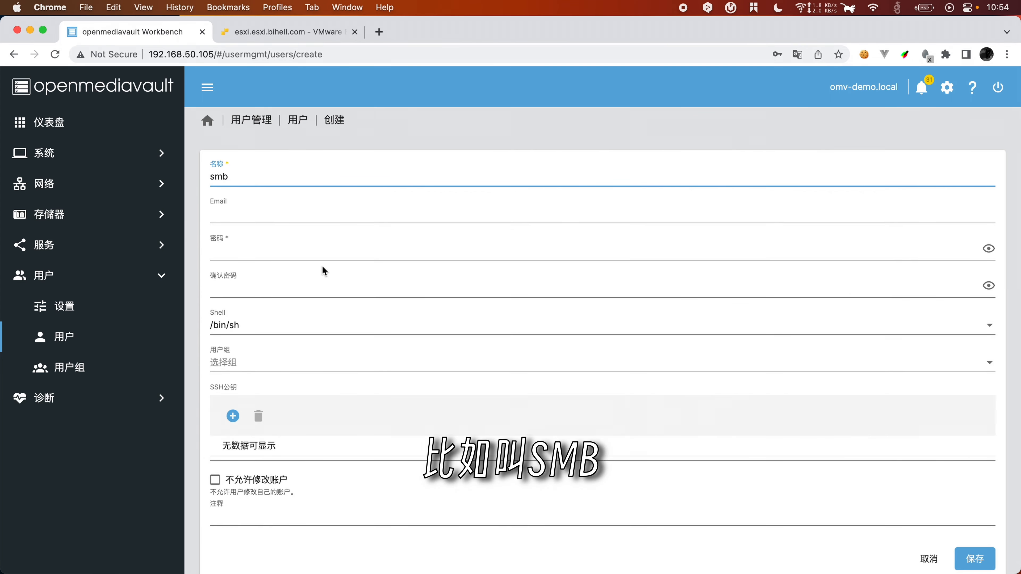
left_click(303, 250)
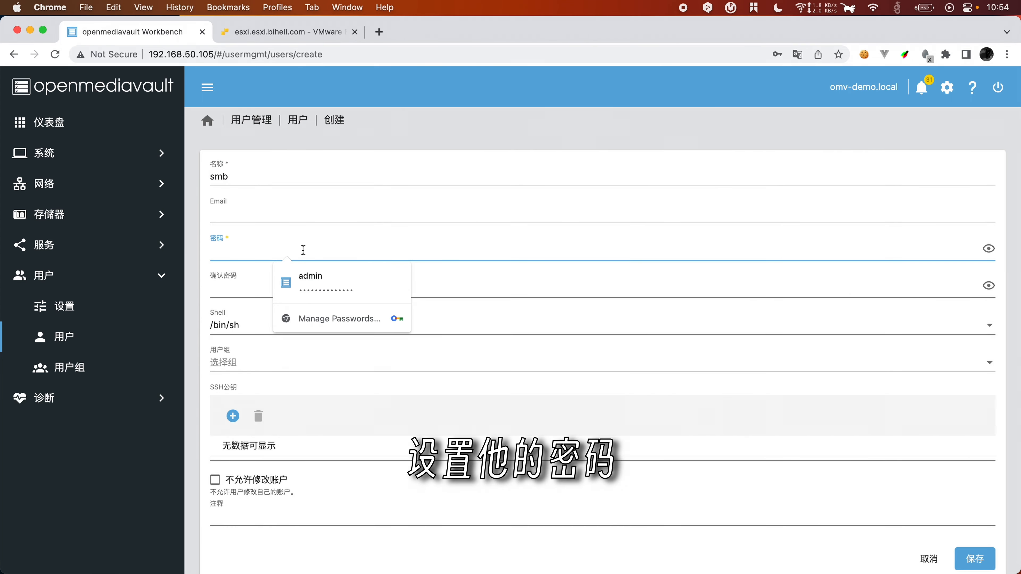
type("12345678")
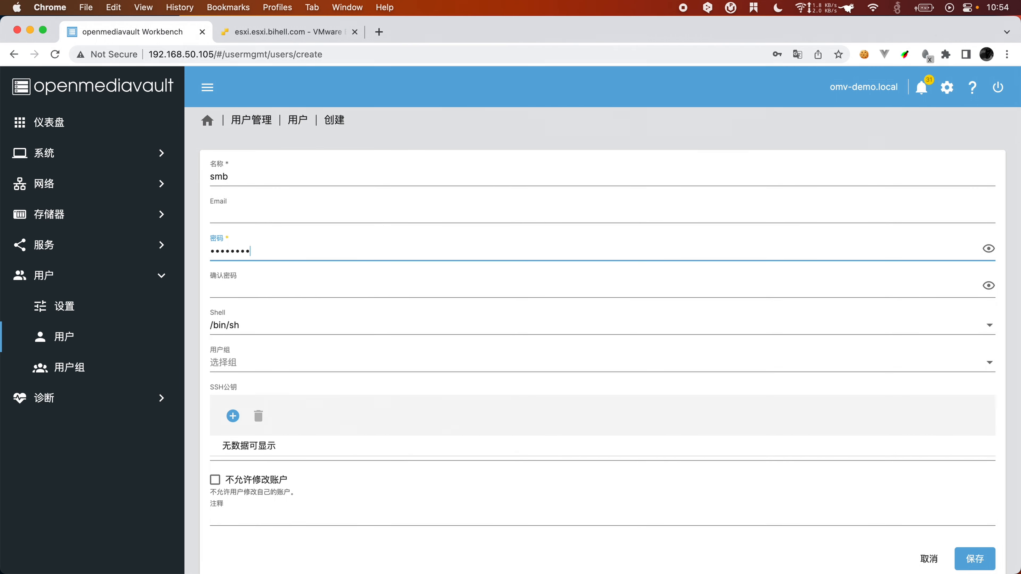
type("9")
key("Tab")
type("1")
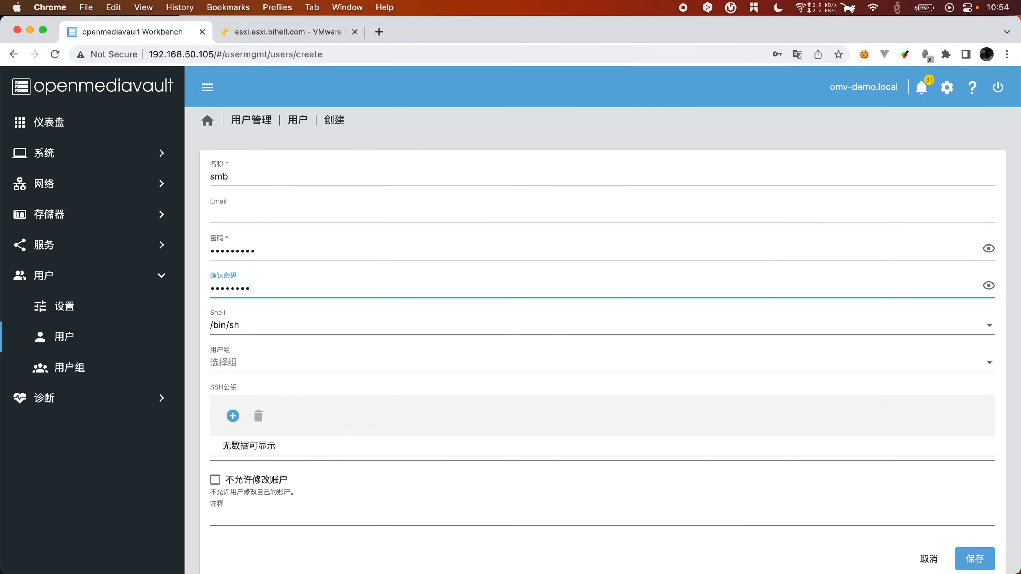
scroll(841, 516, "down", 1)
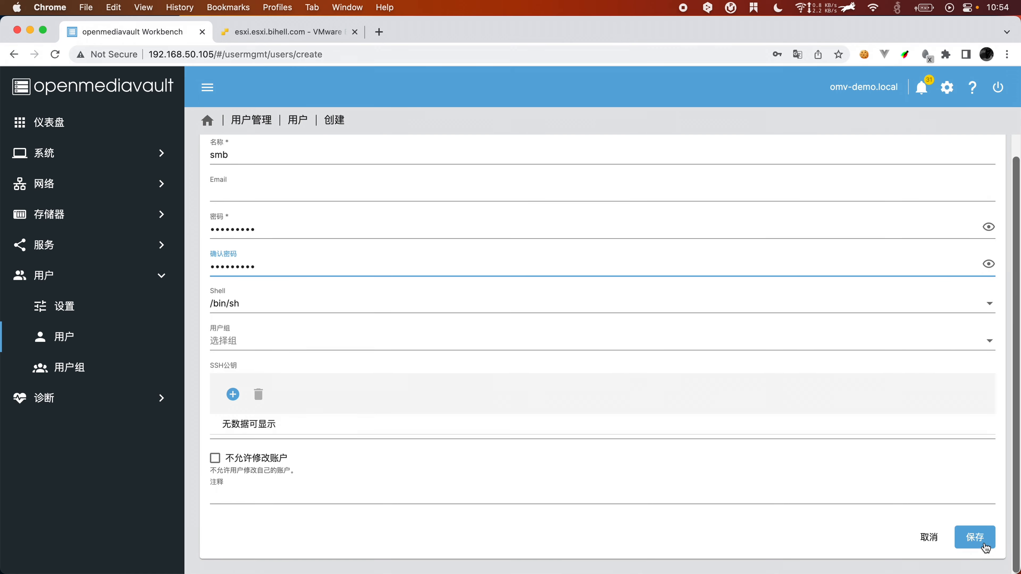
left_click(975, 538)
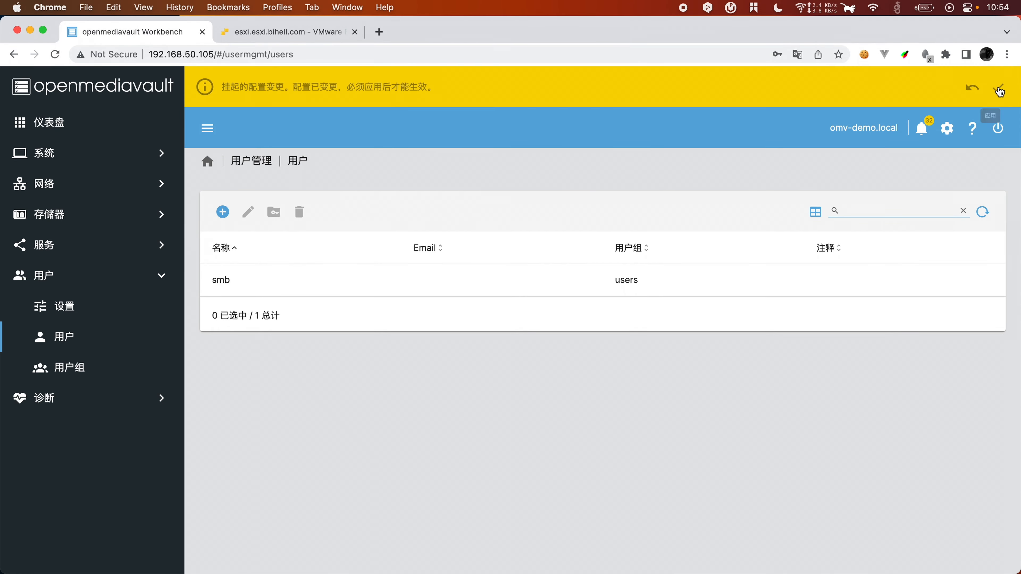
Step: Confirm and apply the pending configuration changes in openmediavault
left_click(997, 88)
left_click(326, 352)
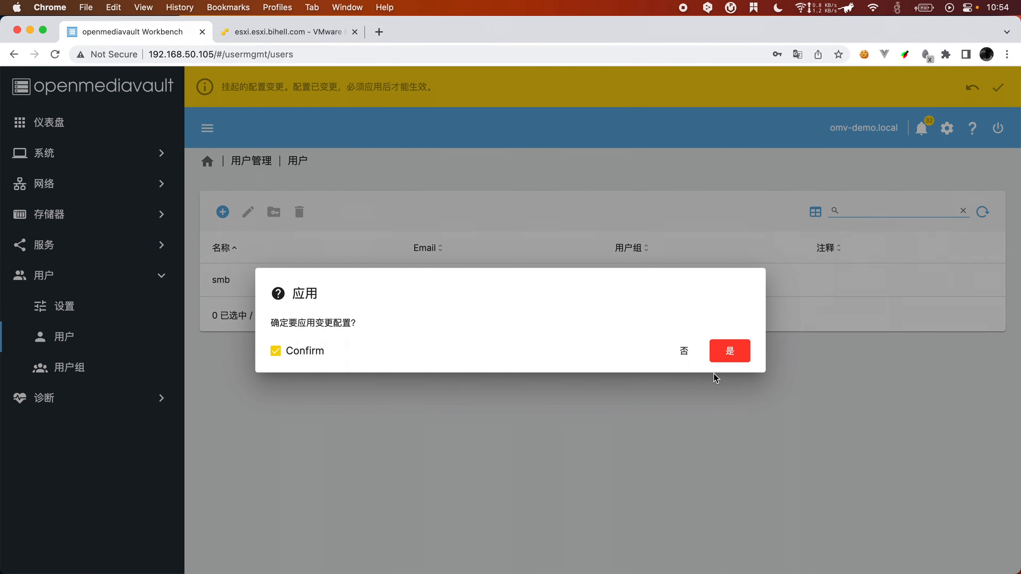
left_click(728, 353)
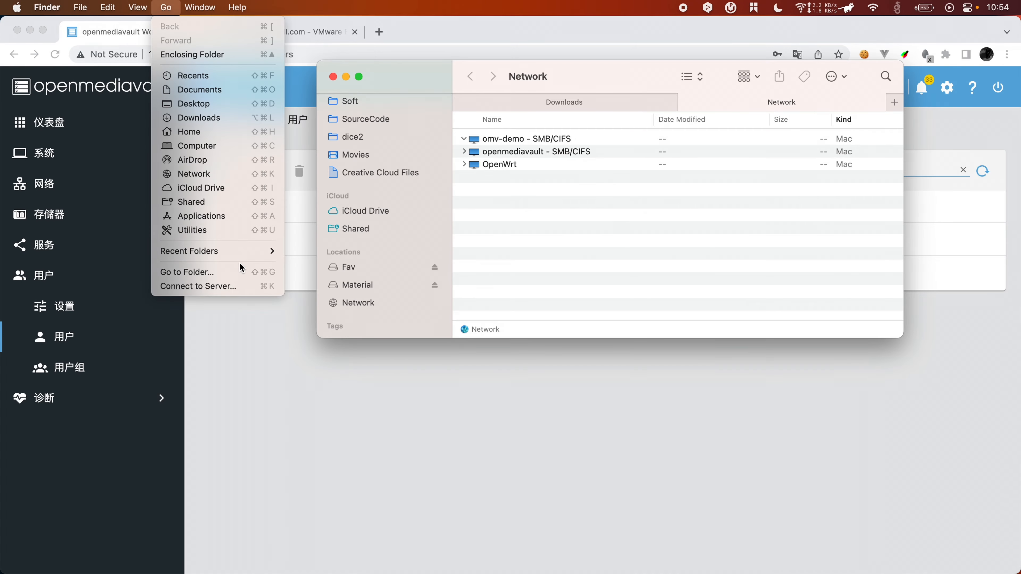
left_click(189, 286)
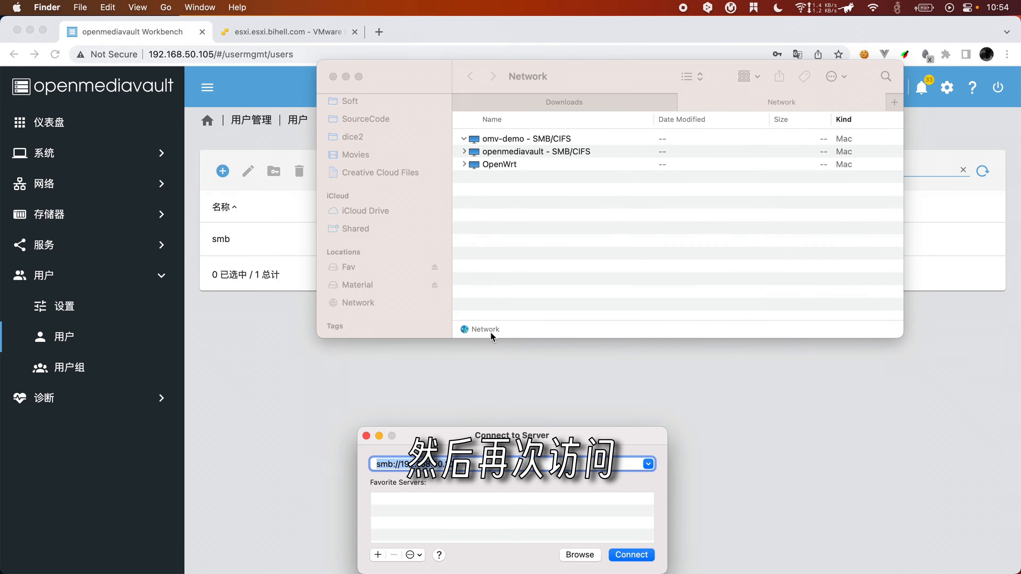
Step: Log in to the SMB server as user smb and mount the test volume
left_click(631, 555)
type("smb")
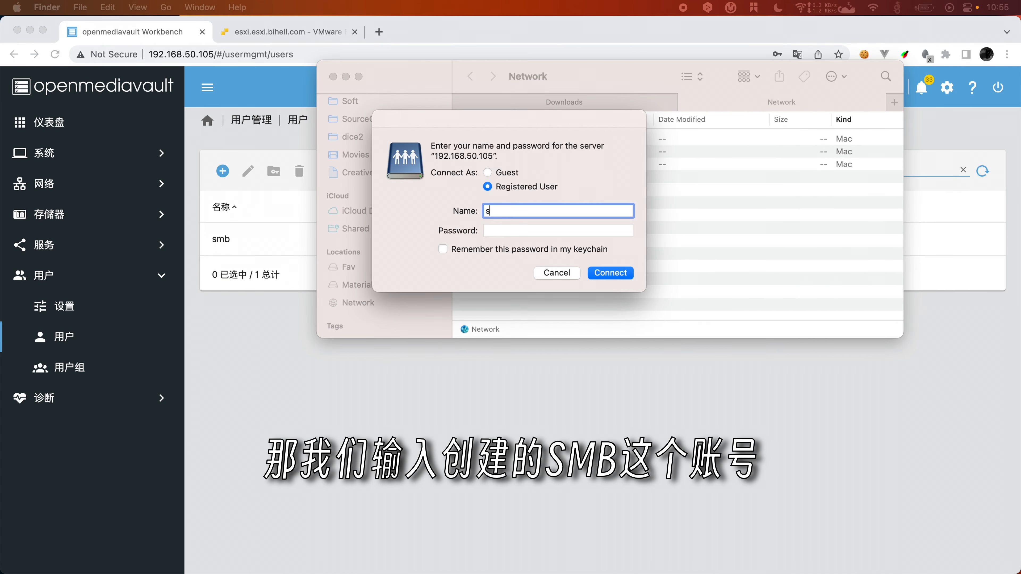
left_click(505, 234)
type("12")
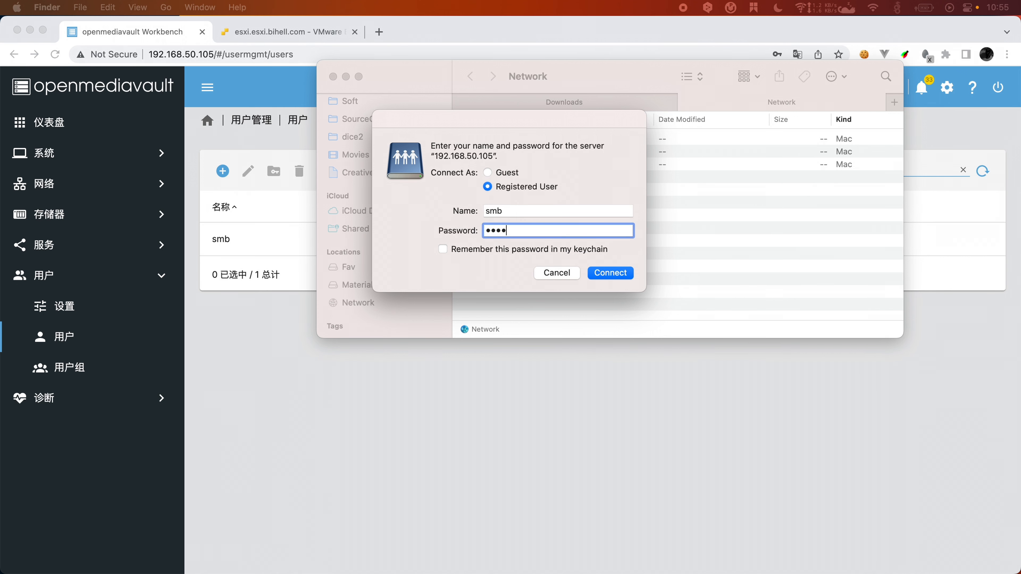
key("Return")
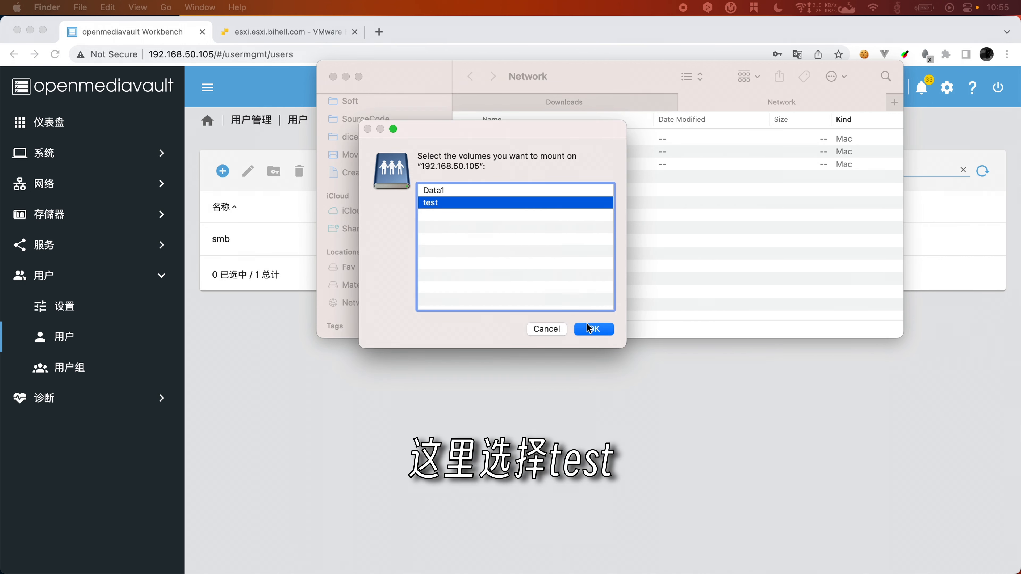
left_click(595, 328)
Step: Create a new untitled folder inside the test share
right_click(619, 236)
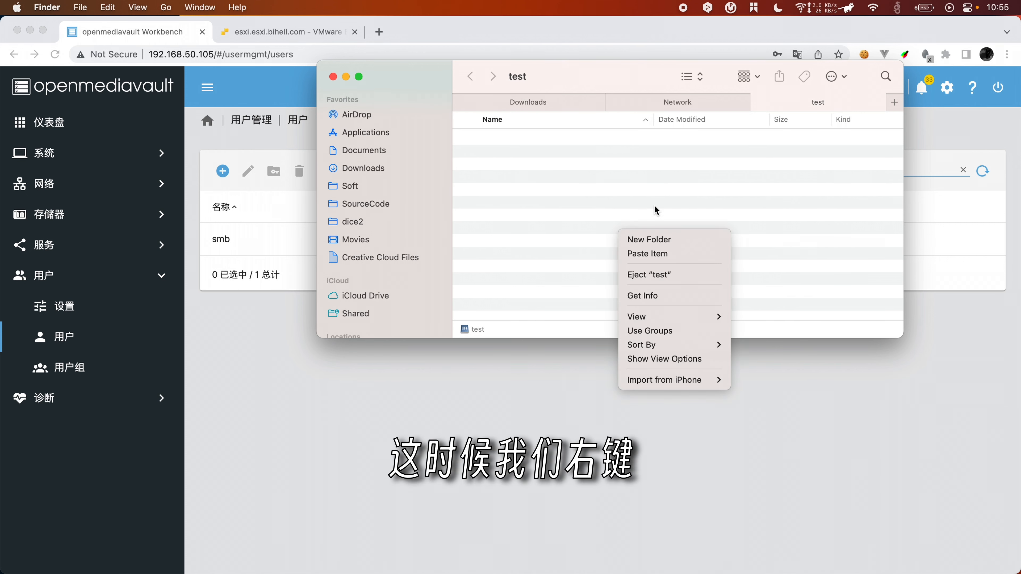
left_click(670, 241)
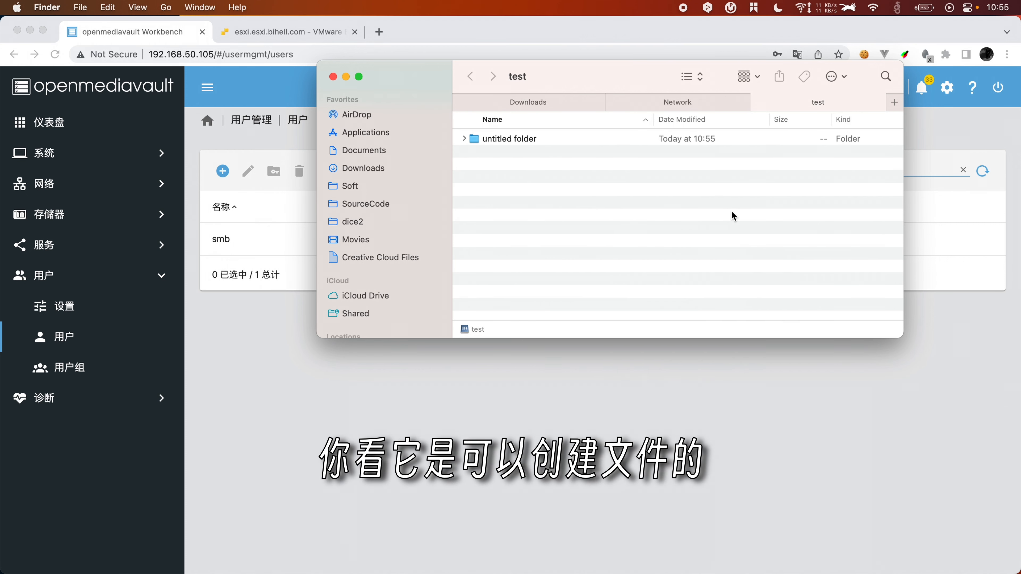
right_click(622, 226)
left_click(629, 209)
Step: Copy openmediavault_6.0.24-amd64.iso from Downloads into the test share
left_click(559, 104)
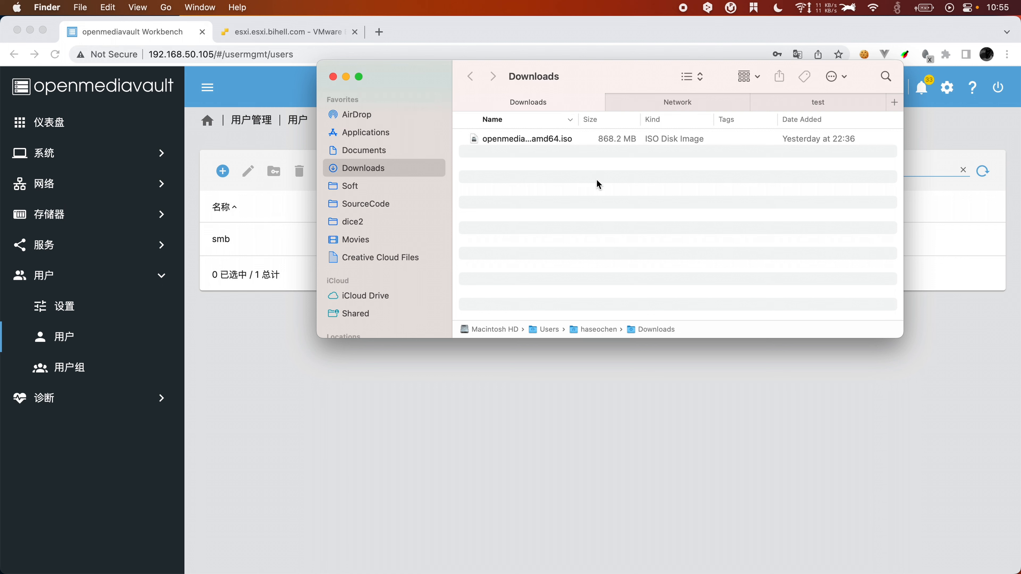
left_click(567, 141)
key("super+c")
left_click(825, 103)
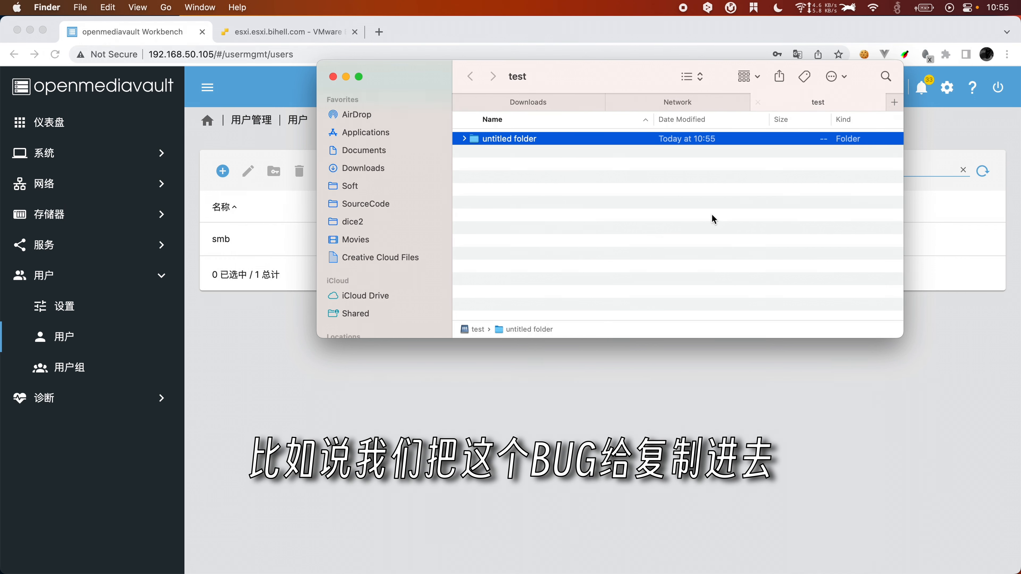
key("super+v")
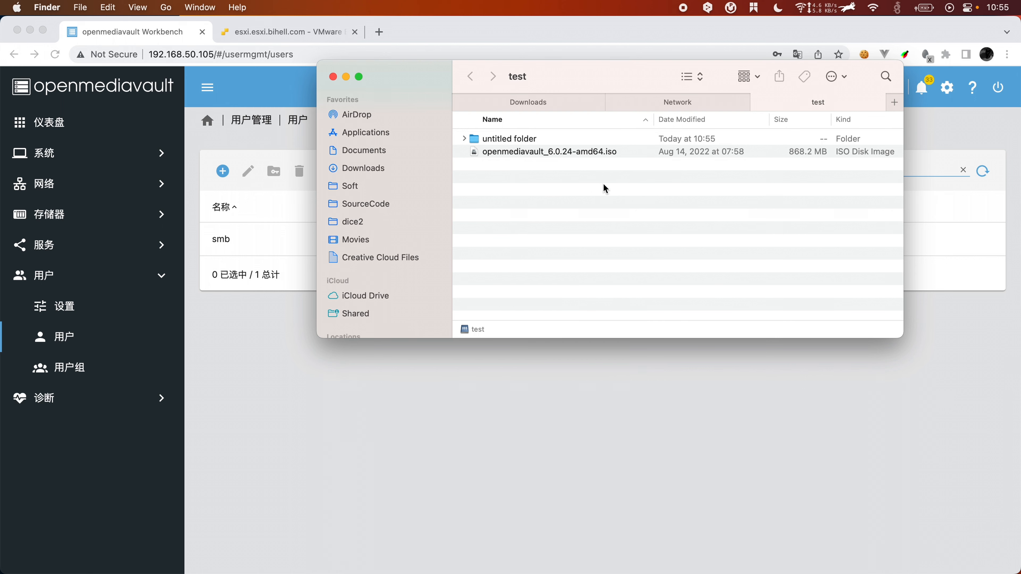
Step: Move the untitled folder to the Trash, leaving only the ISO in test
left_click(598, 152)
left_click(535, 140)
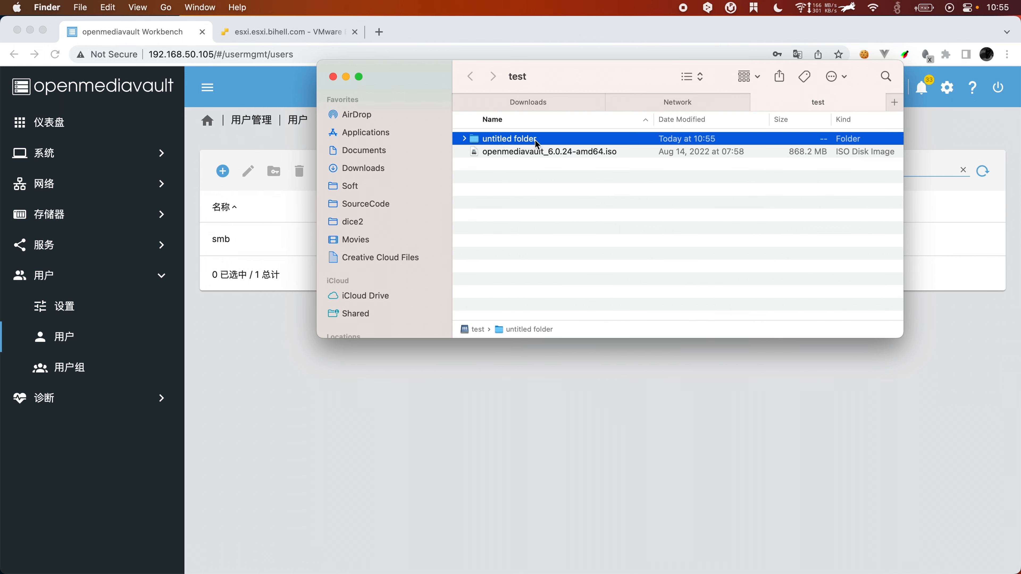
right_click(547, 140)
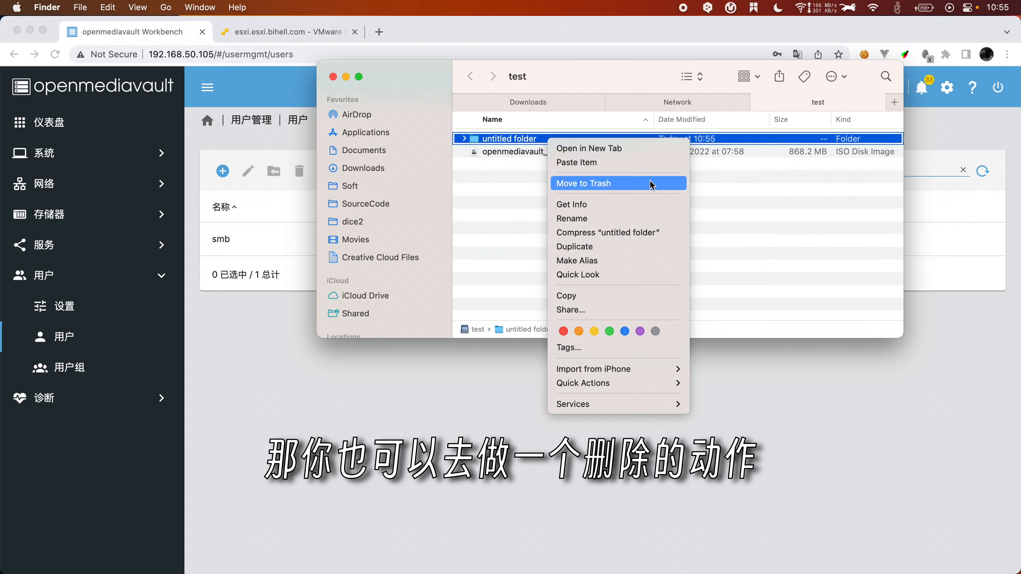
left_click(589, 182)
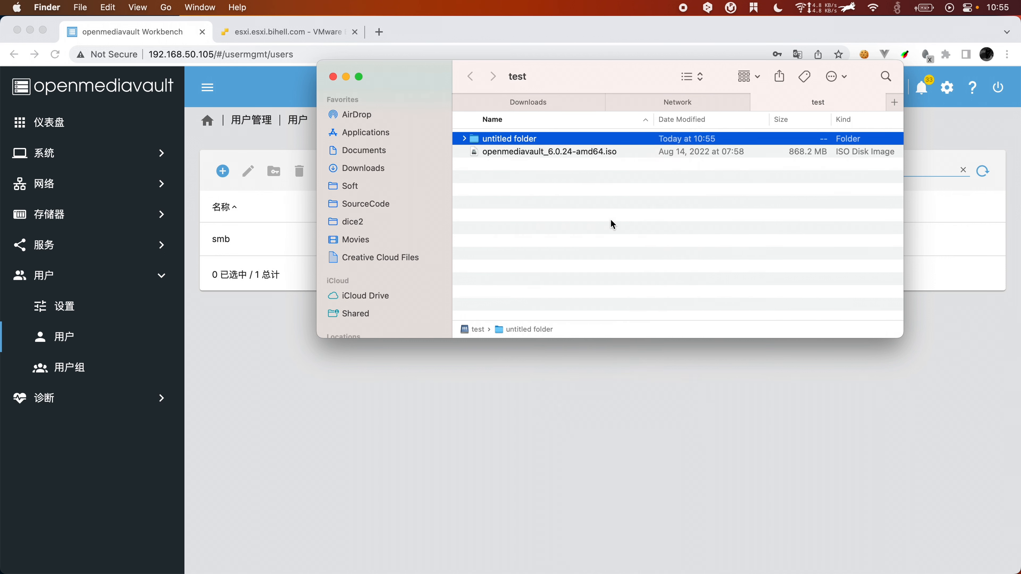
left_click(539, 252)
scroll(417, 279, "down", 3)
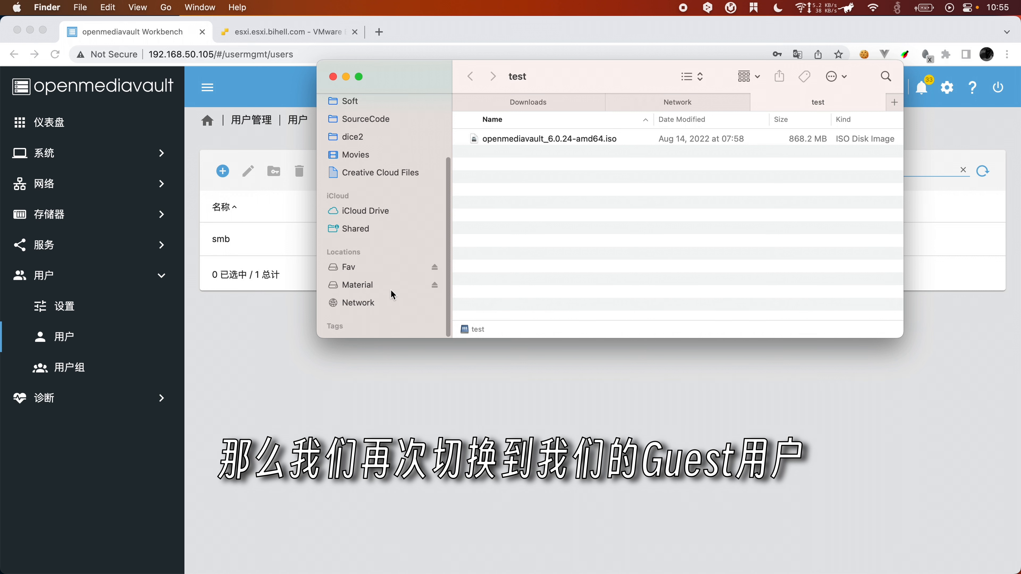
left_click(376, 304)
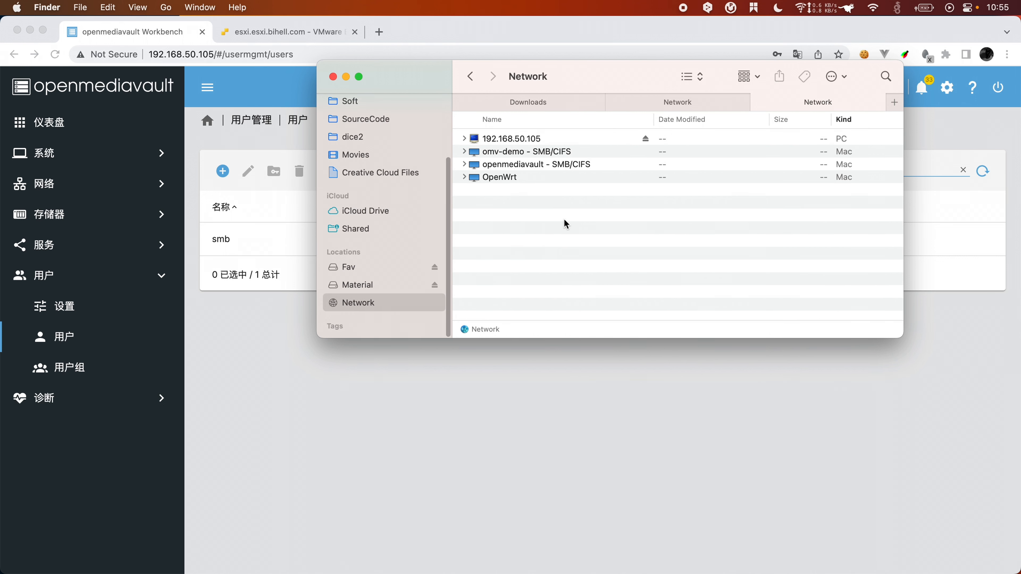
Step: Eject 192.168.50.105, then reconnect to smb://192.168.50.105 as Guest and mount test
left_click(522, 151)
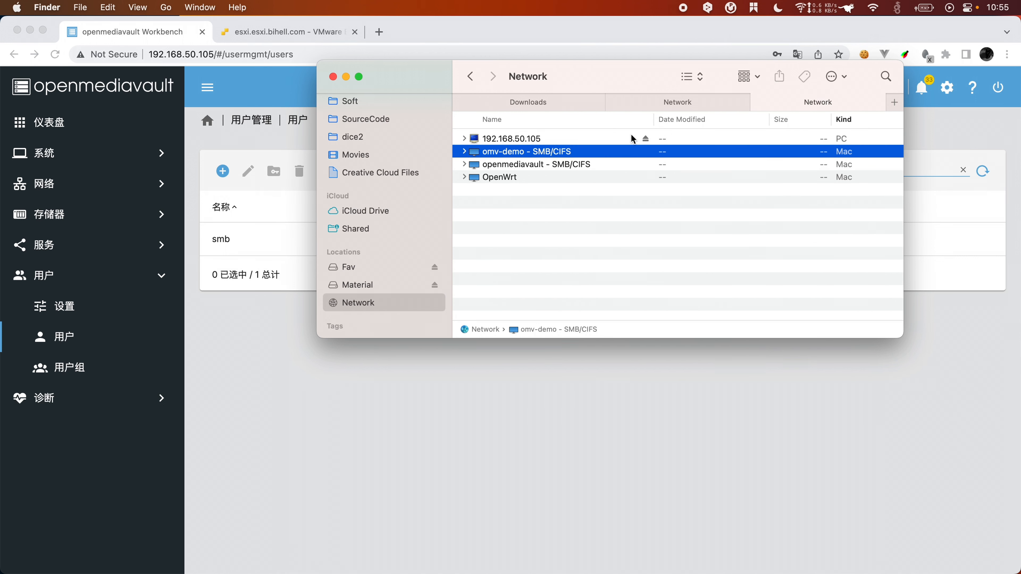
left_click(646, 139)
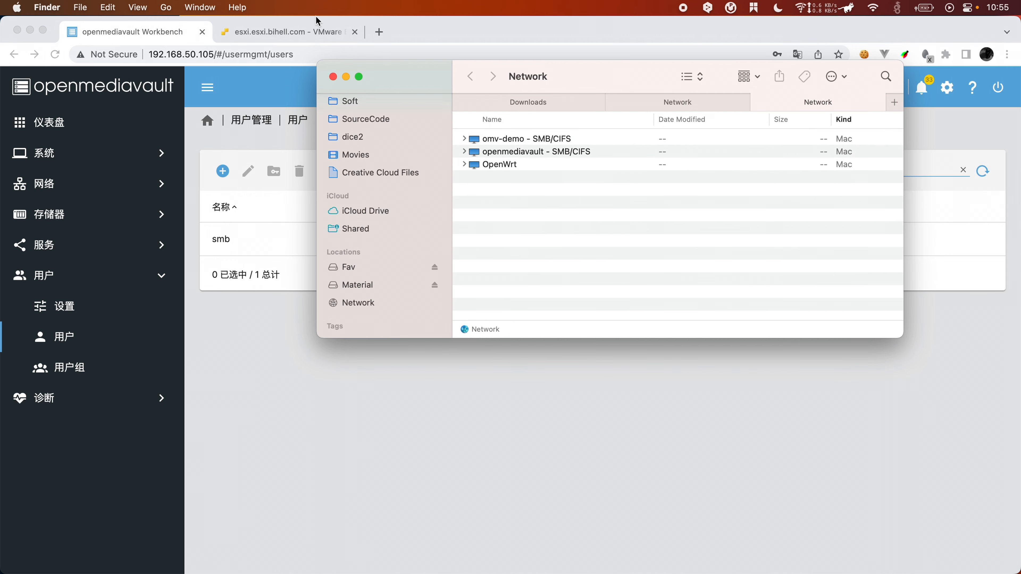
left_click(166, 7)
left_click(197, 286)
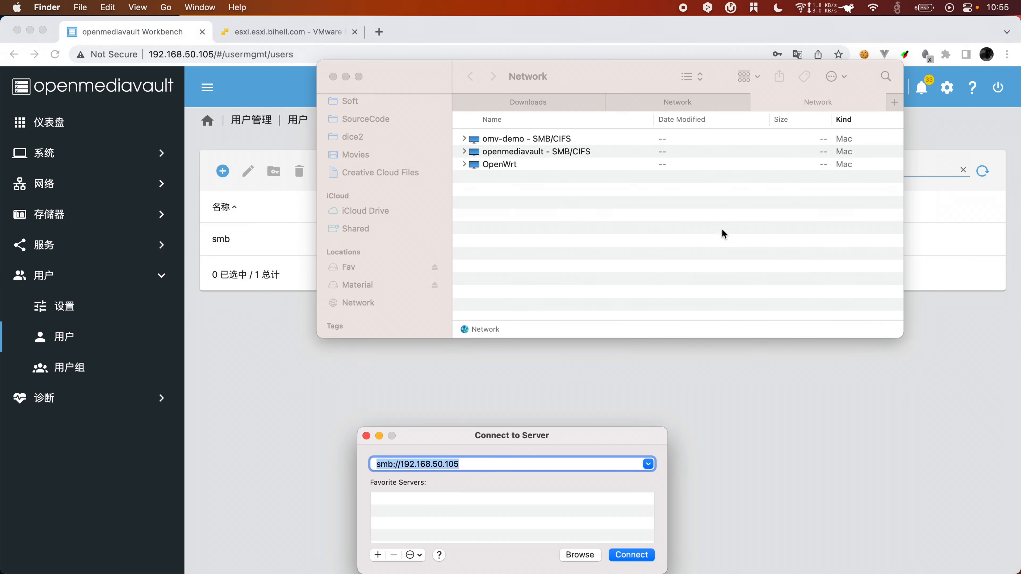
left_click(642, 555)
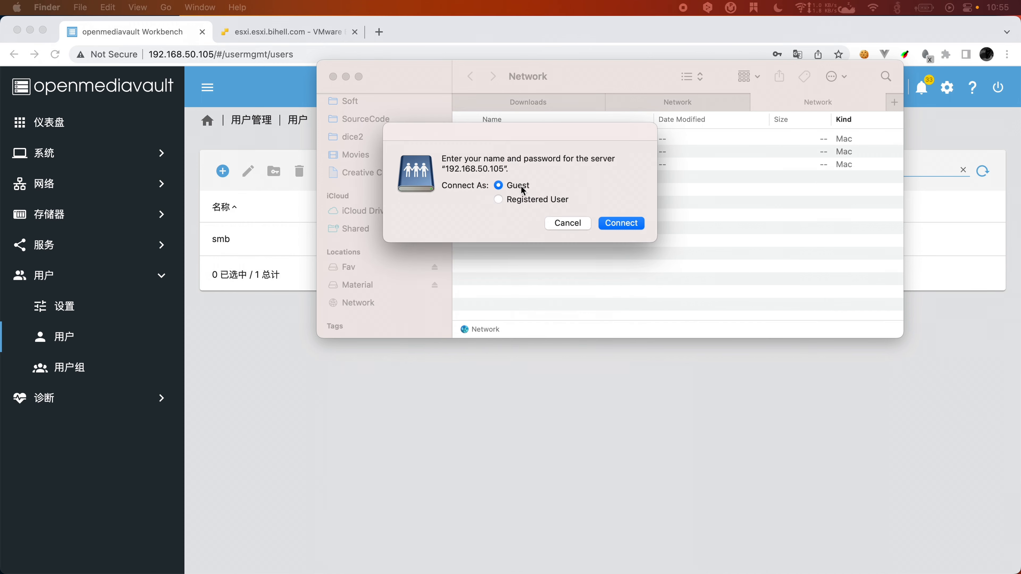
left_click(617, 225)
key("Return")
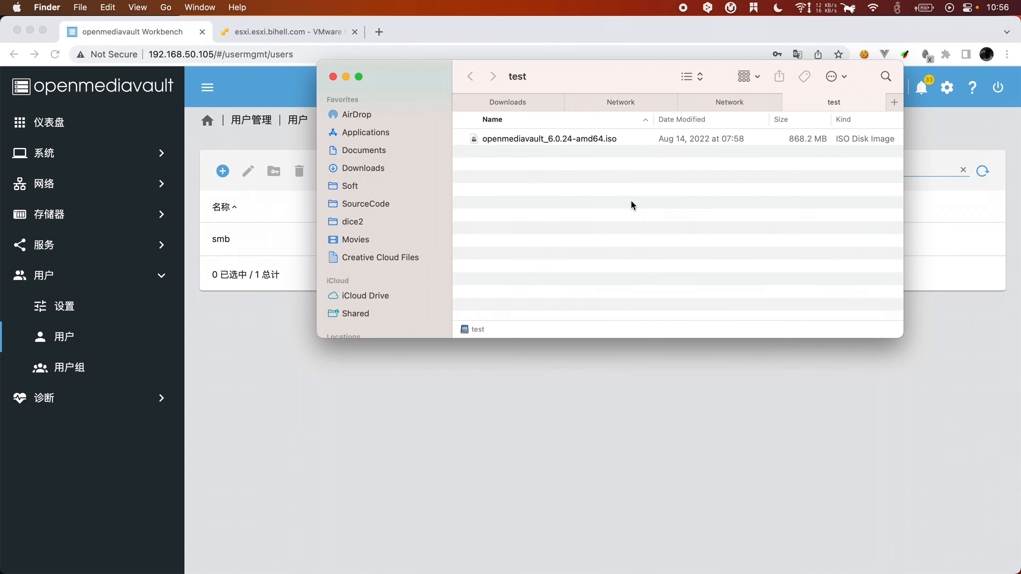
Step: Try deleting the ISO as guest and dismiss the resulting permission error
left_click(568, 141)
left_click(651, 184)
left_click(581, 142)
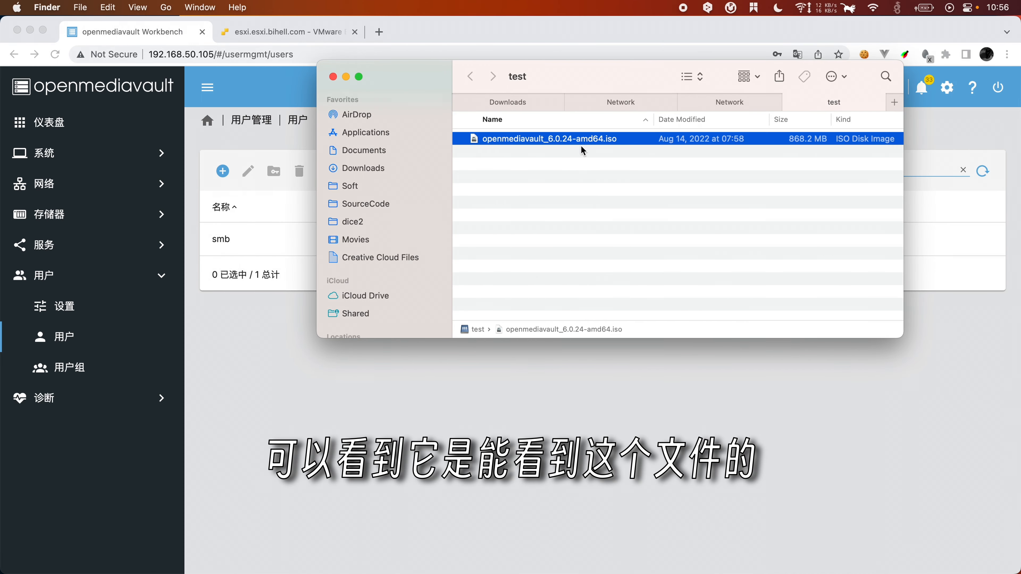
left_click(637, 193)
right_click(599, 141)
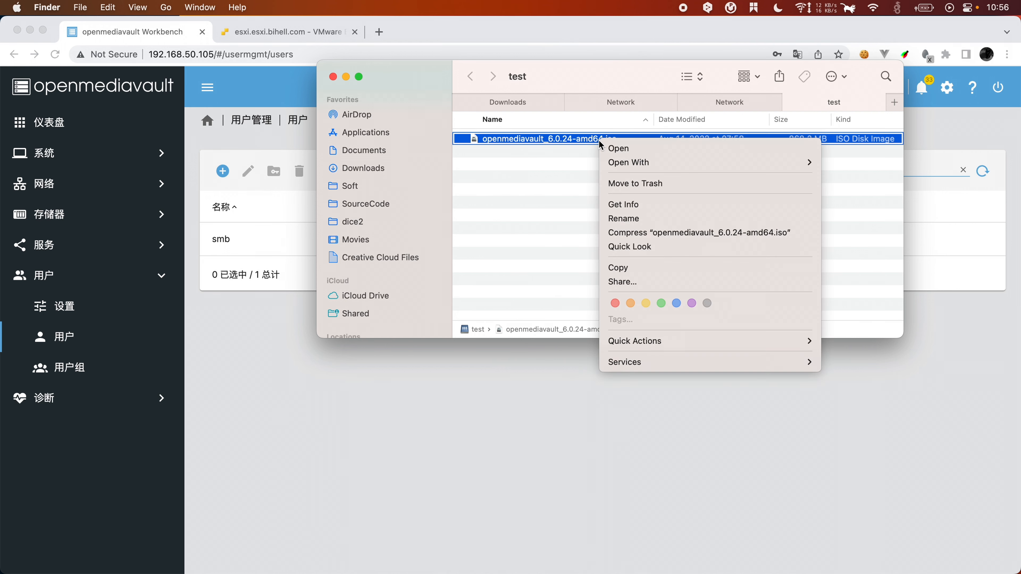
left_click(662, 184)
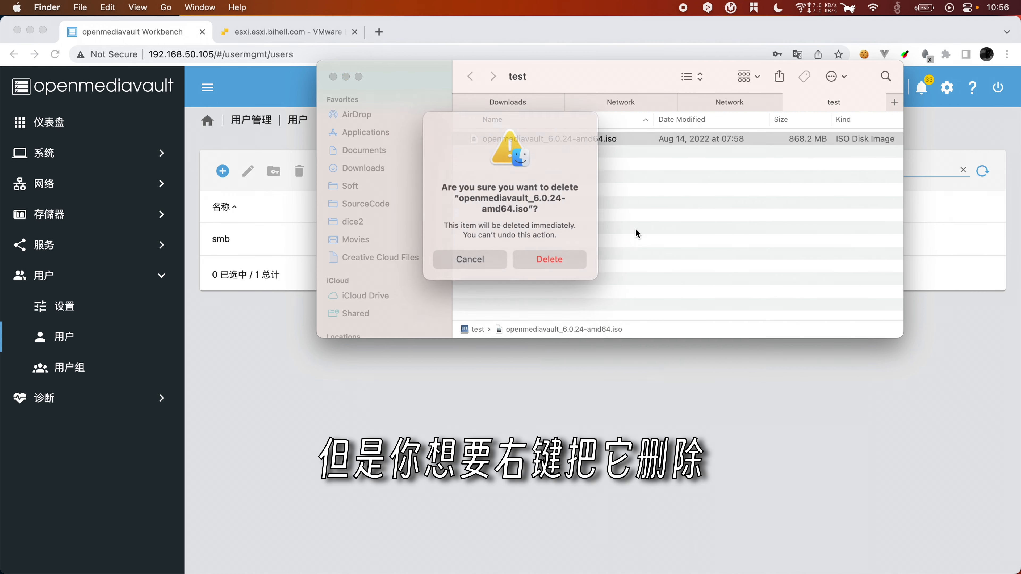
left_click(542, 256)
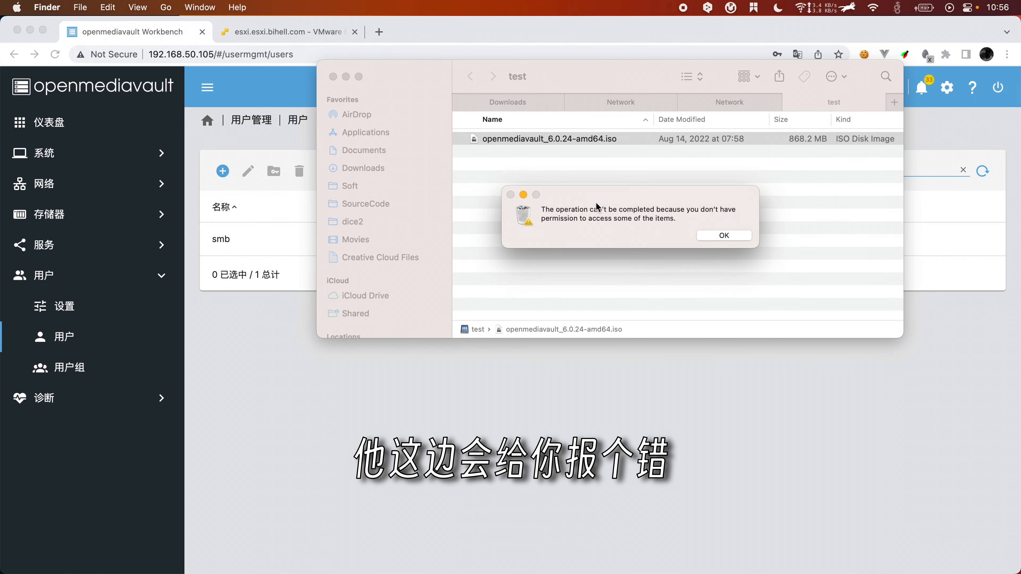
left_click(739, 239)
left_click(708, 284)
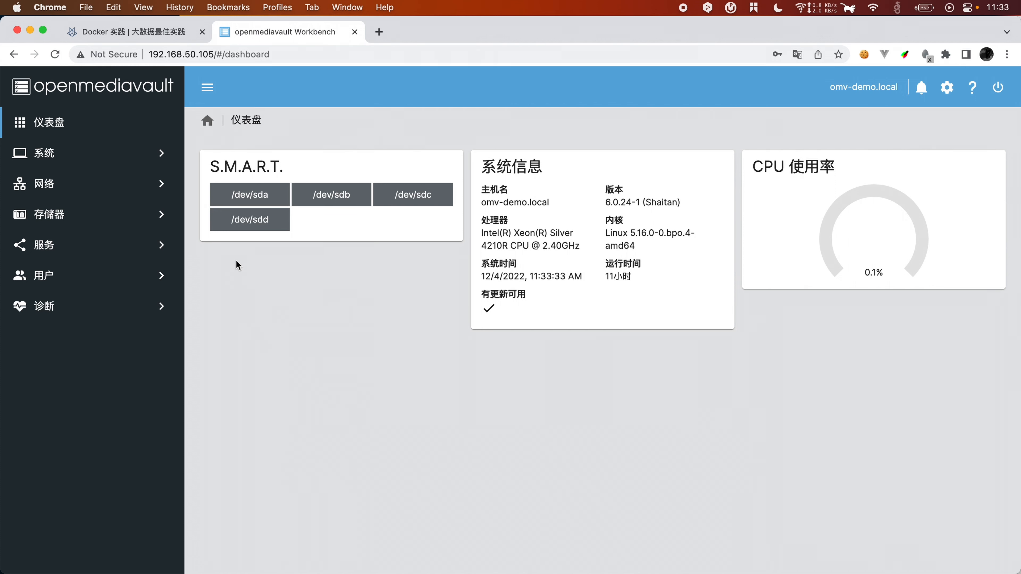
Step: Go to 服务 > SSH in the openmediavault sidebar
left_click(75, 246)
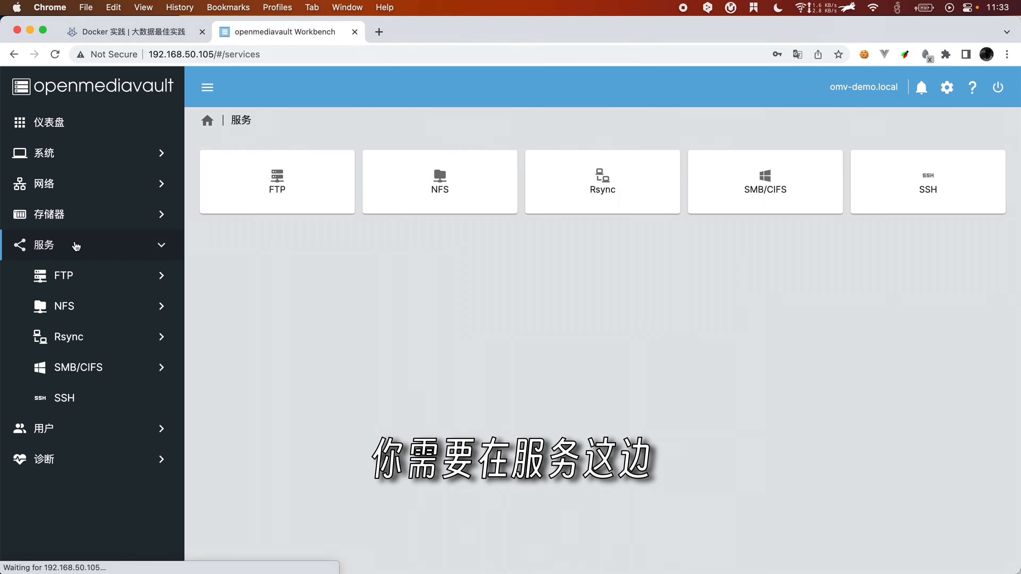
left_click(63, 397)
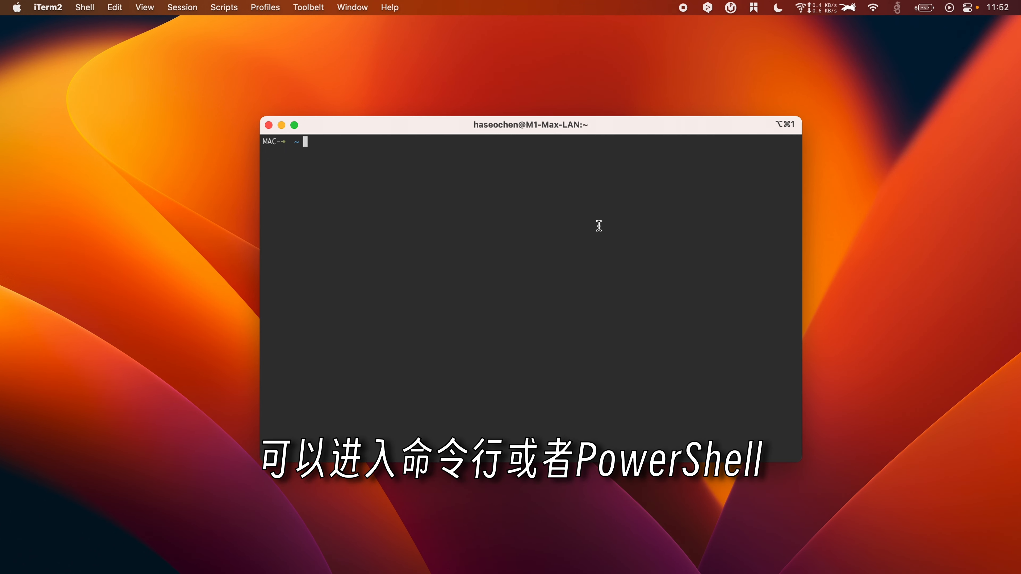
type("ssh")
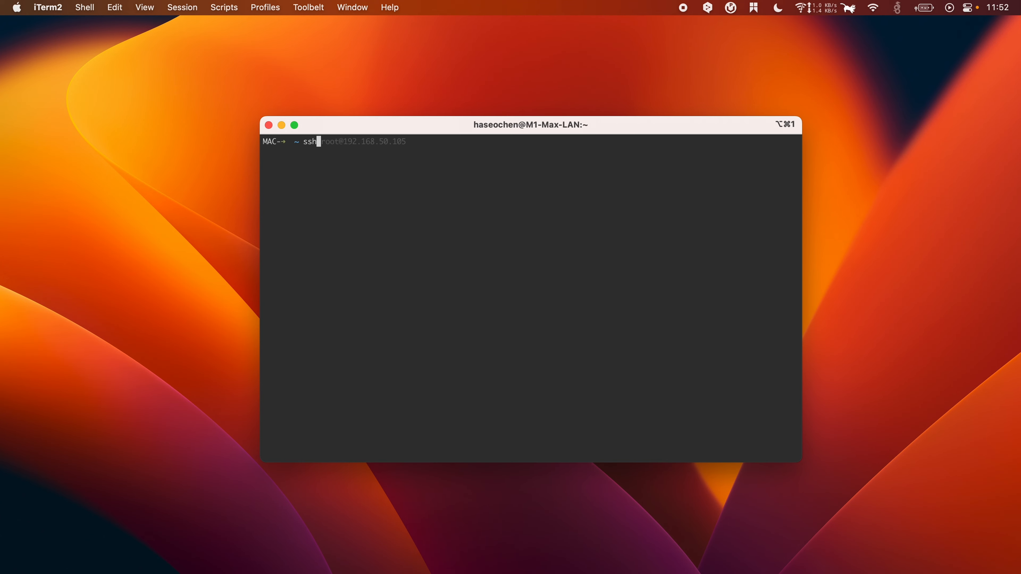
type(" root")
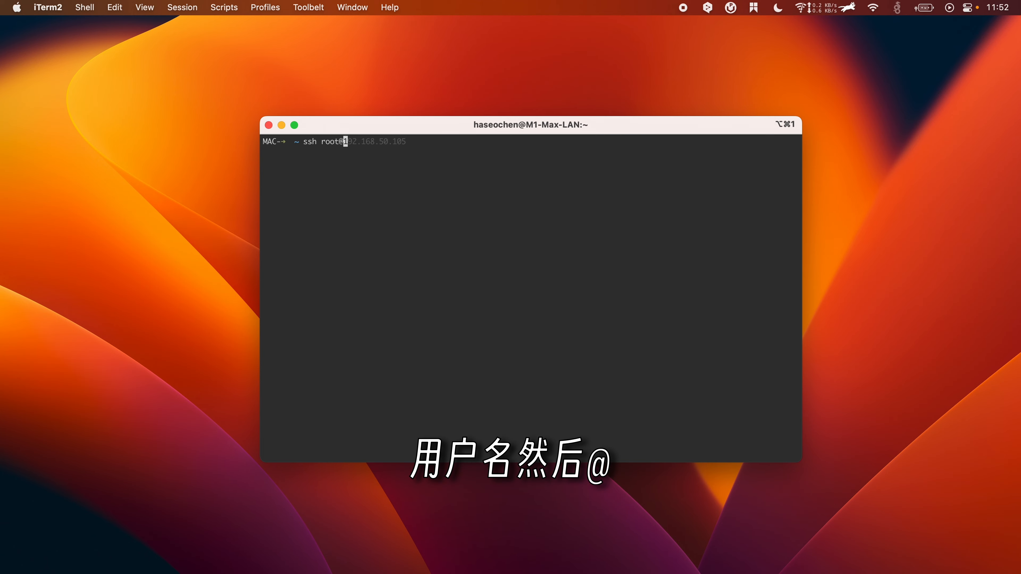
type("@")
key("Right")
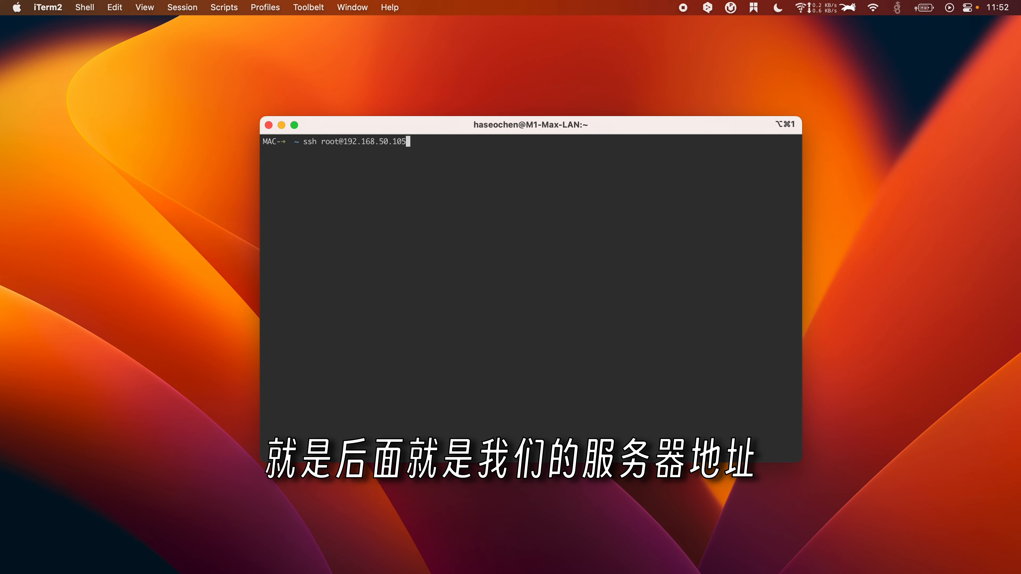
key("Return")
type("yes")
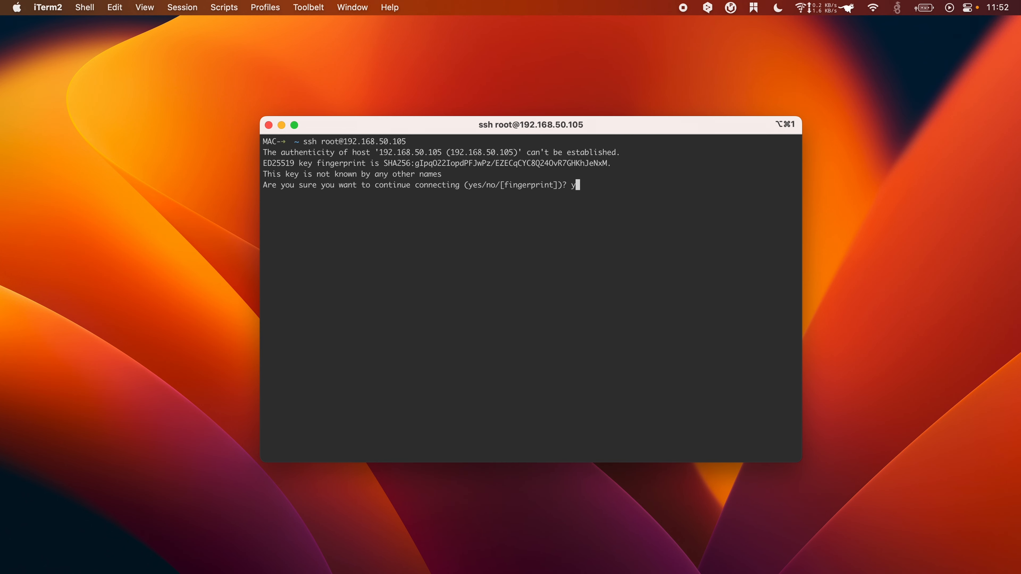
key("Return")
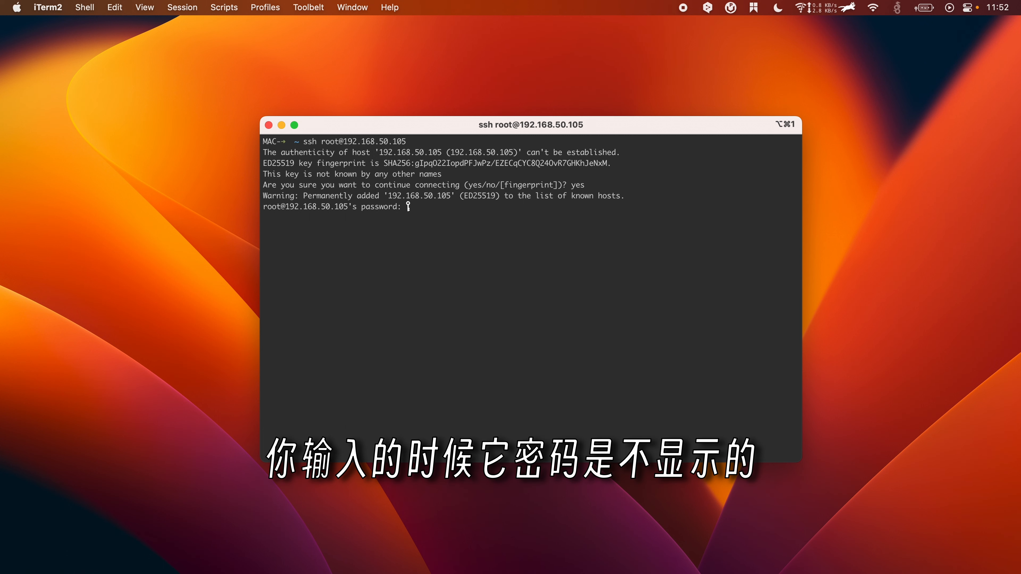
key("Return")
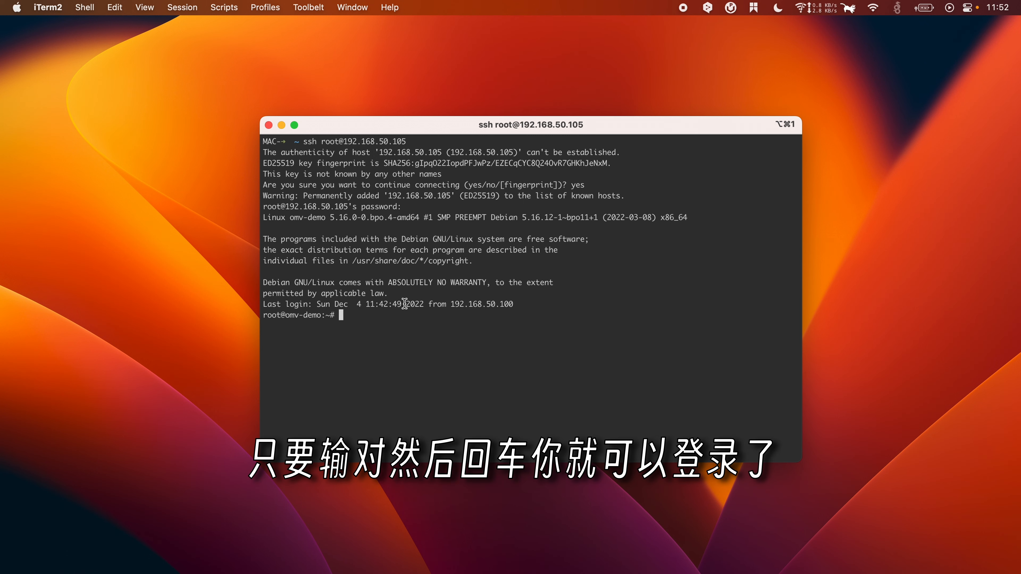
type("clear")
key("Return")
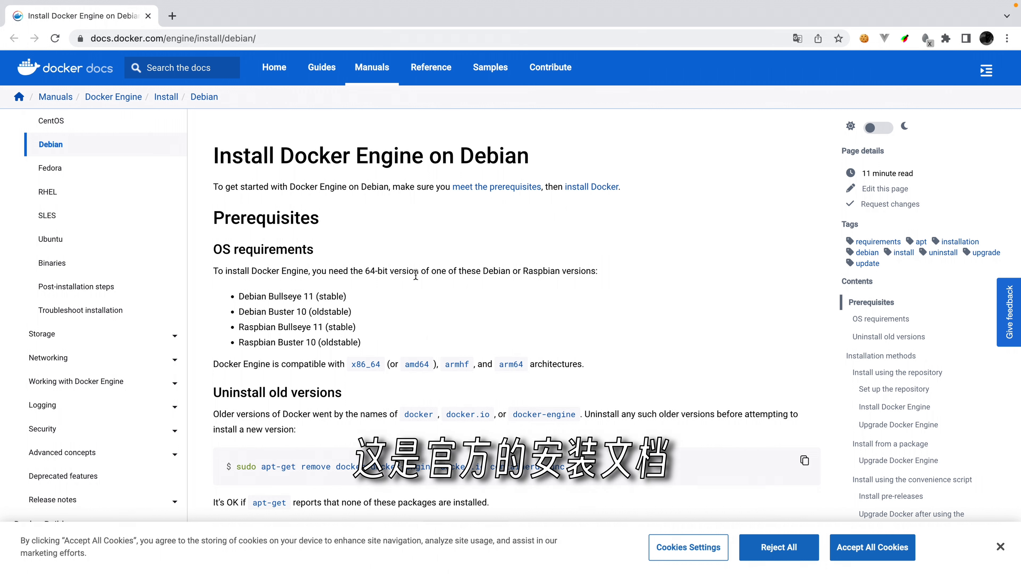
Step: Run 'apt-get remove docker docker-engine docker.io containerd runc', copied without sudo, on the server
scroll(405, 353, "down", 5)
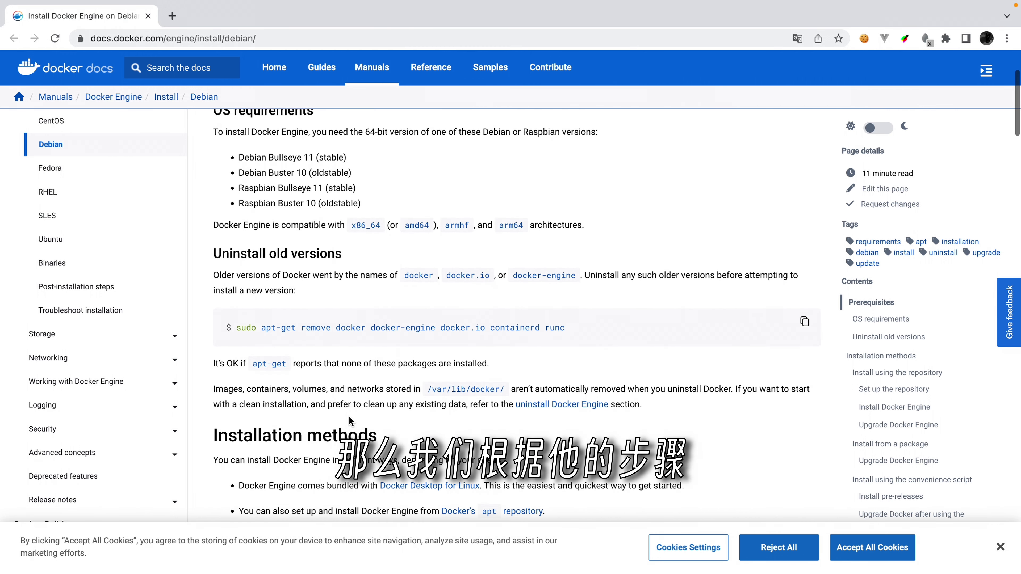
scroll(349, 416, "up", 1)
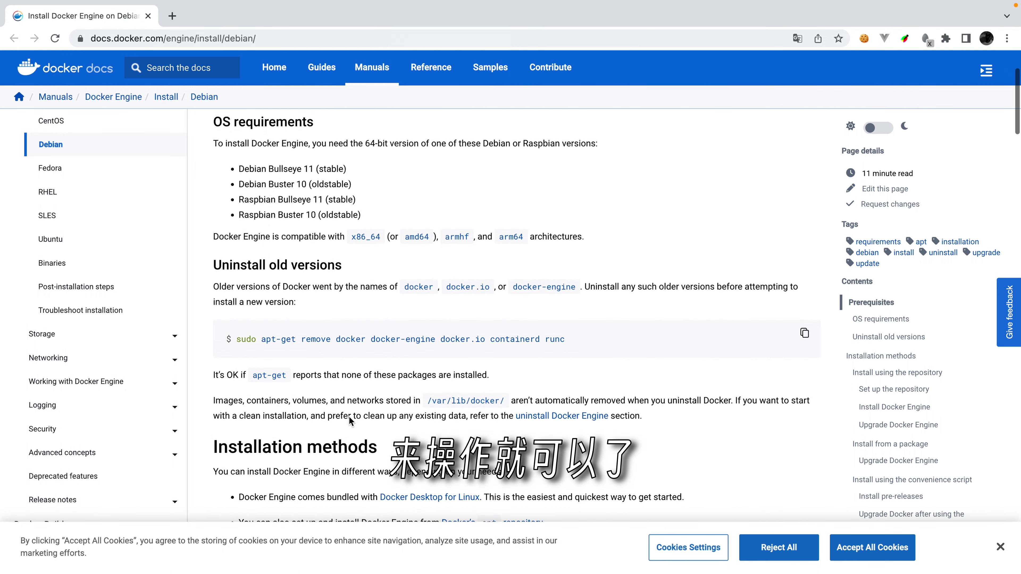
double_click(243, 343)
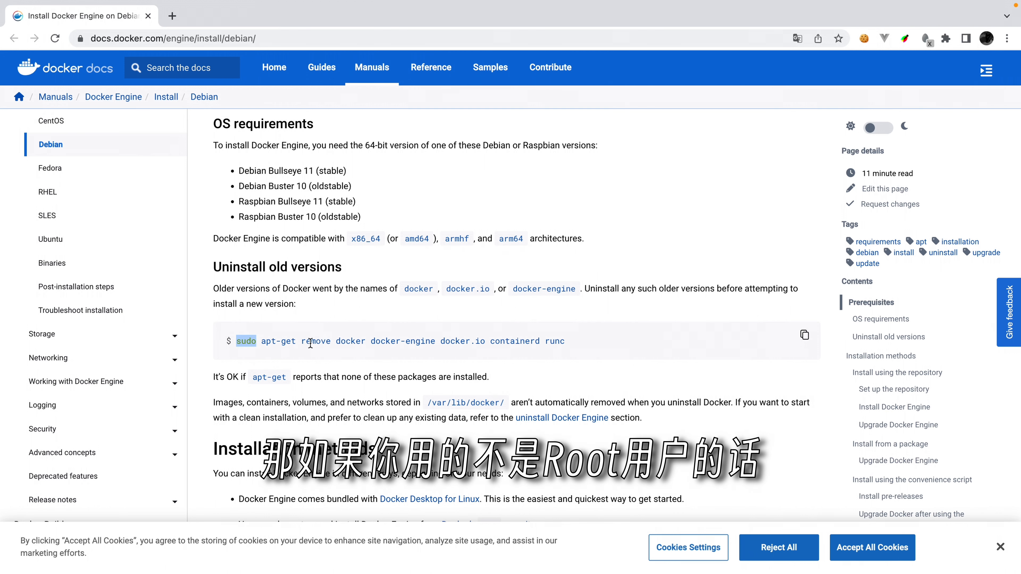
left_click(267, 351)
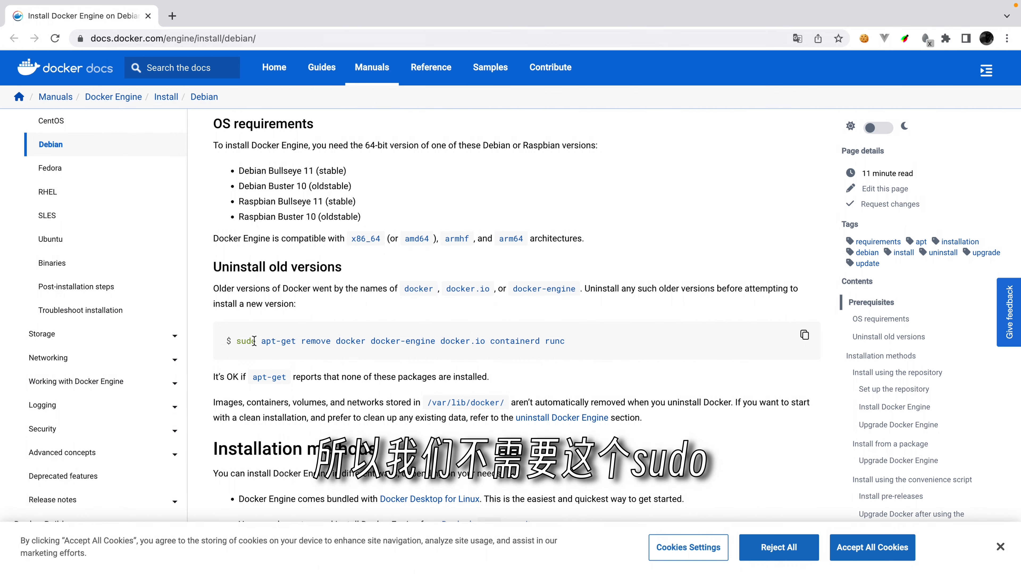
left_click_drag(261, 342, 603, 346)
key("super+c")
key("ctrl+Left")
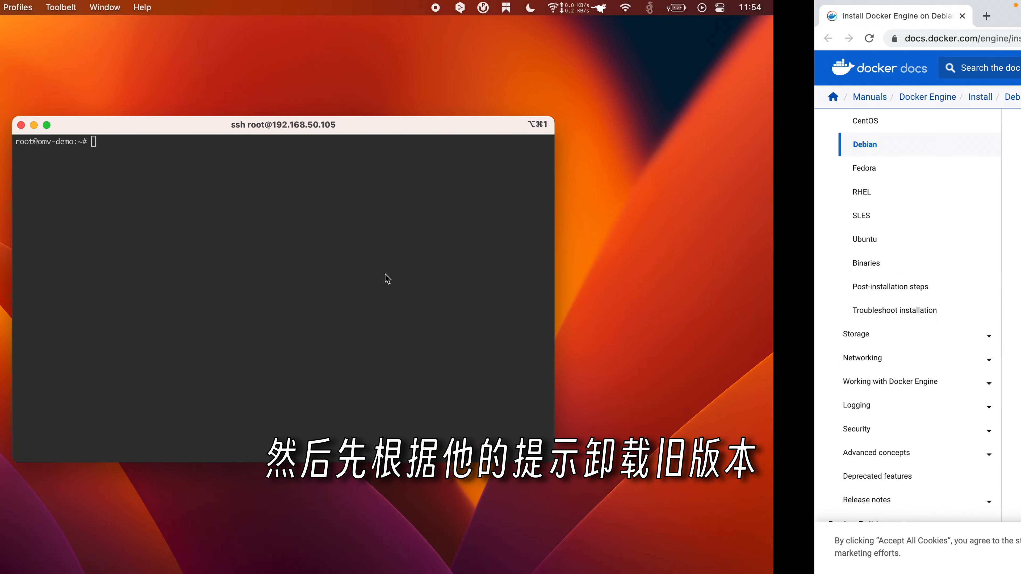
key("super+v")
key("Return")
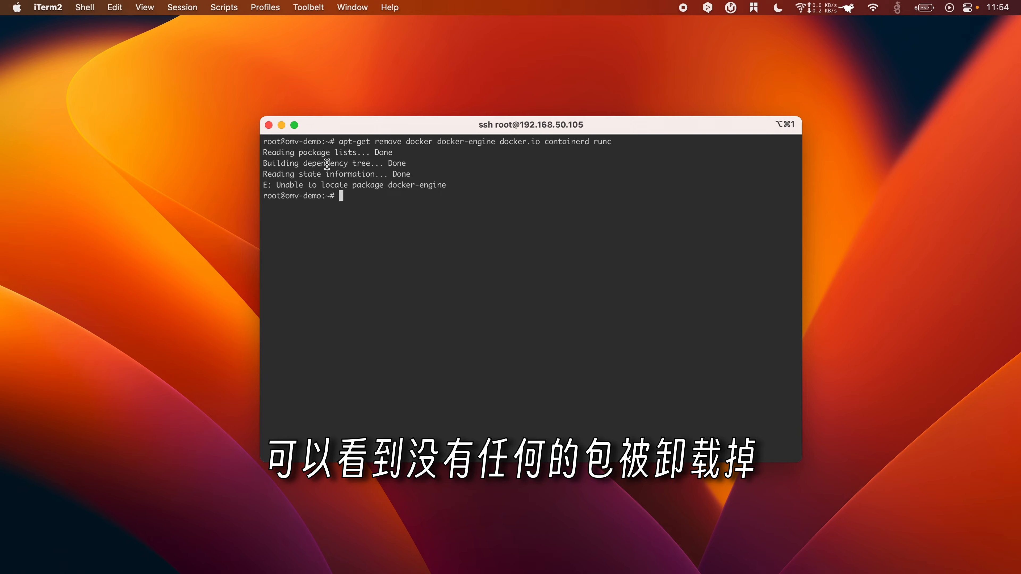
key("ctrl+Right")
scroll(513, 468, "down", 5)
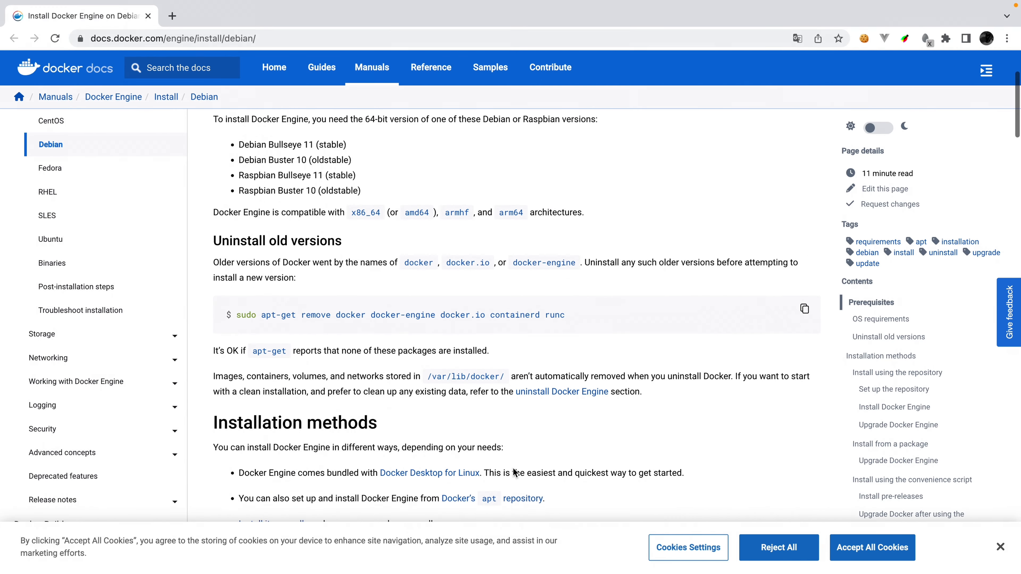
Step: Run apt-get update on the server to refresh the package lists
scroll(513, 468, "down", 5)
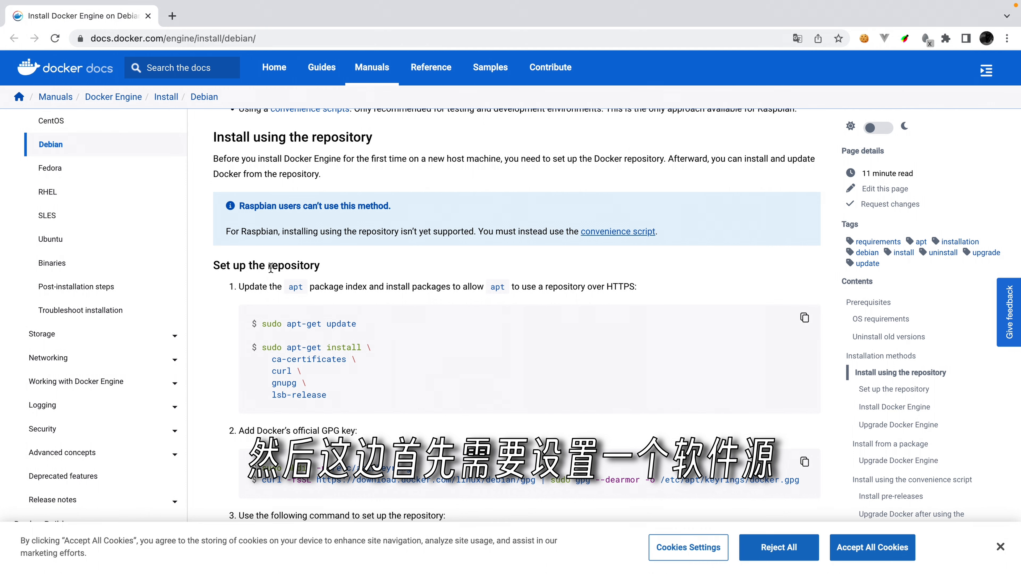
double_click(269, 267)
left_click(388, 397)
left_click_drag(287, 324, 401, 327)
key("super+c")
key("ctrl+Left")
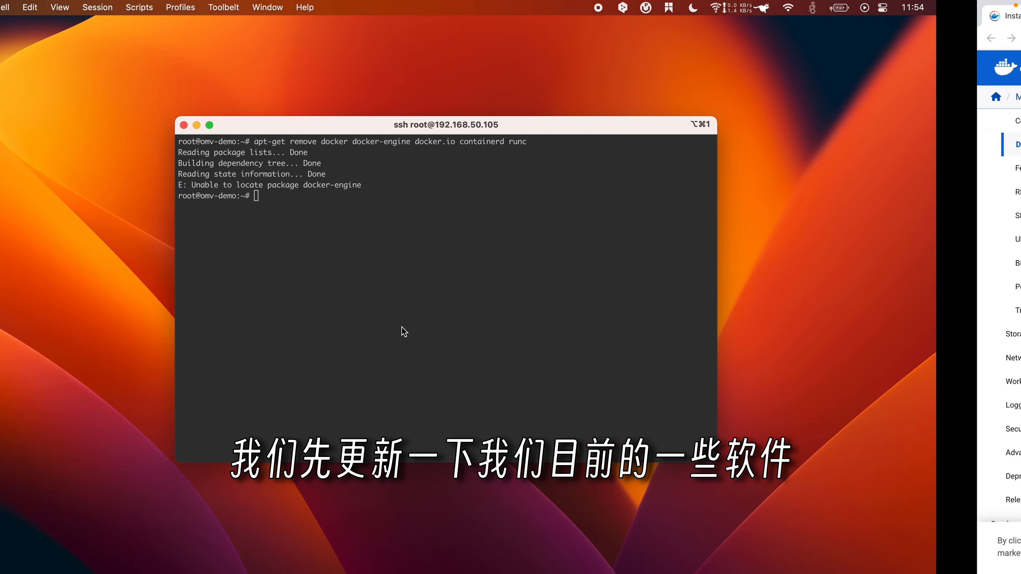
key("super+v")
key("Return")
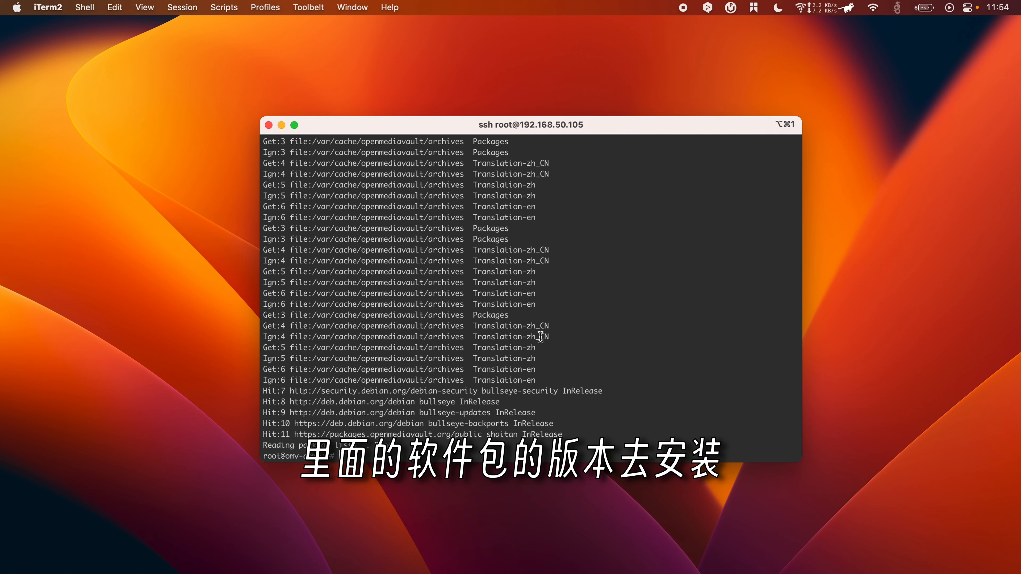
Step: Install ca-certificates, curl, gnupg and lsb-release, which turn out to be already the newest versions
key("ctrl+Right")
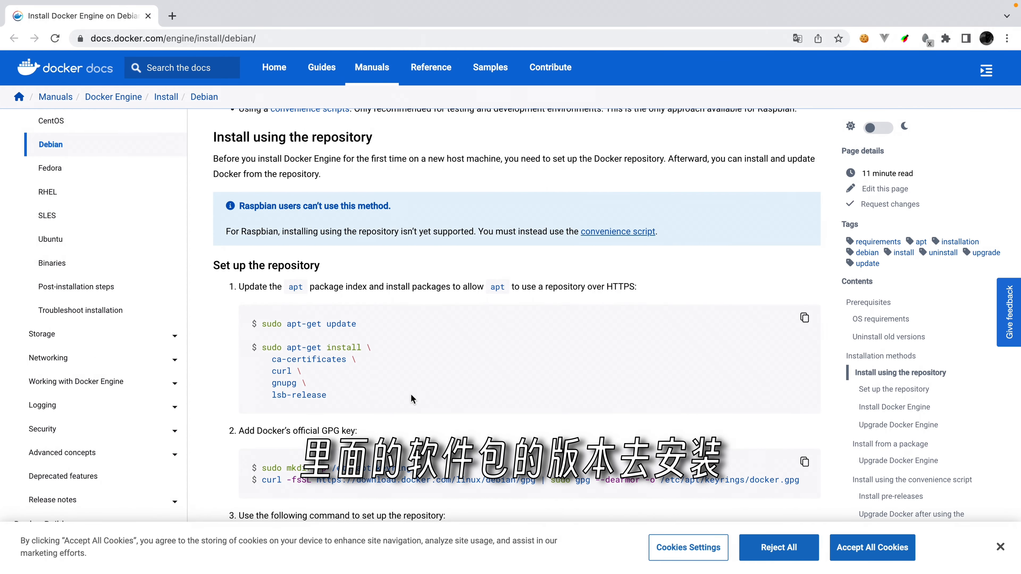
left_click_drag(332, 397, 291, 349)
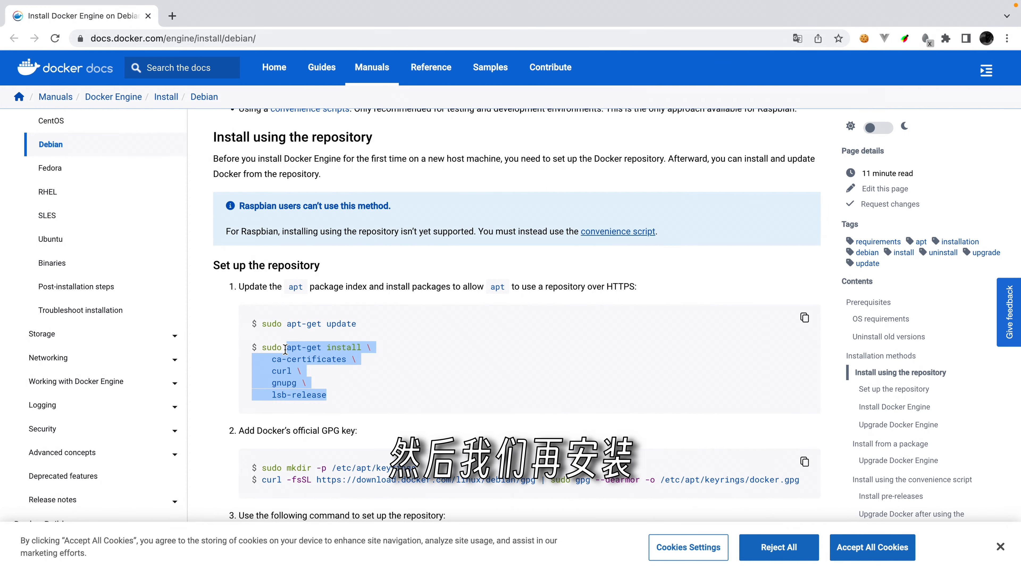
scroll(340, 392, "down", 2)
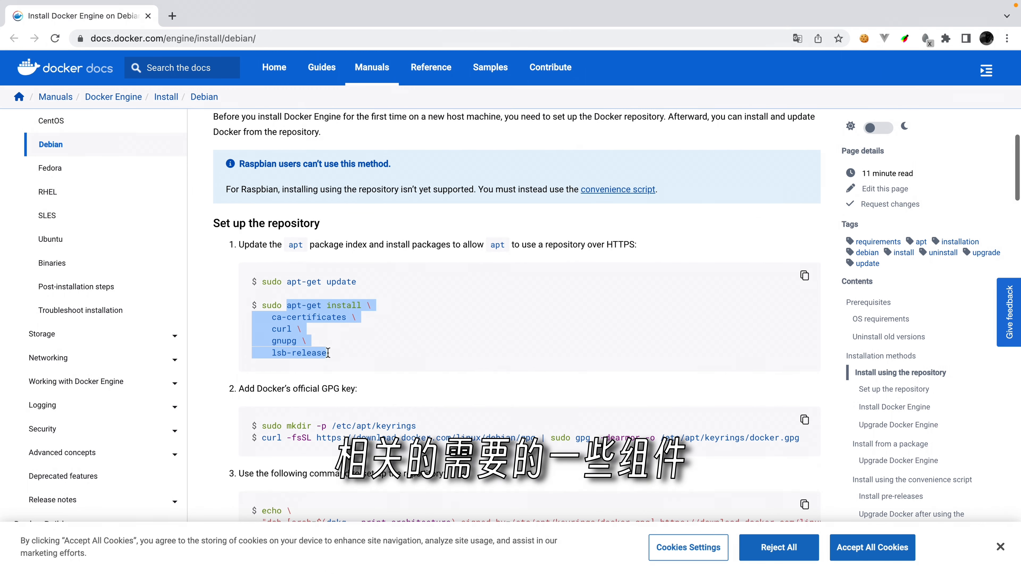
key("ctrl+Left")
type("apt-get install \\     ca-certificates \\     curl \\     gnupg \\     lsb-release")
key("Return")
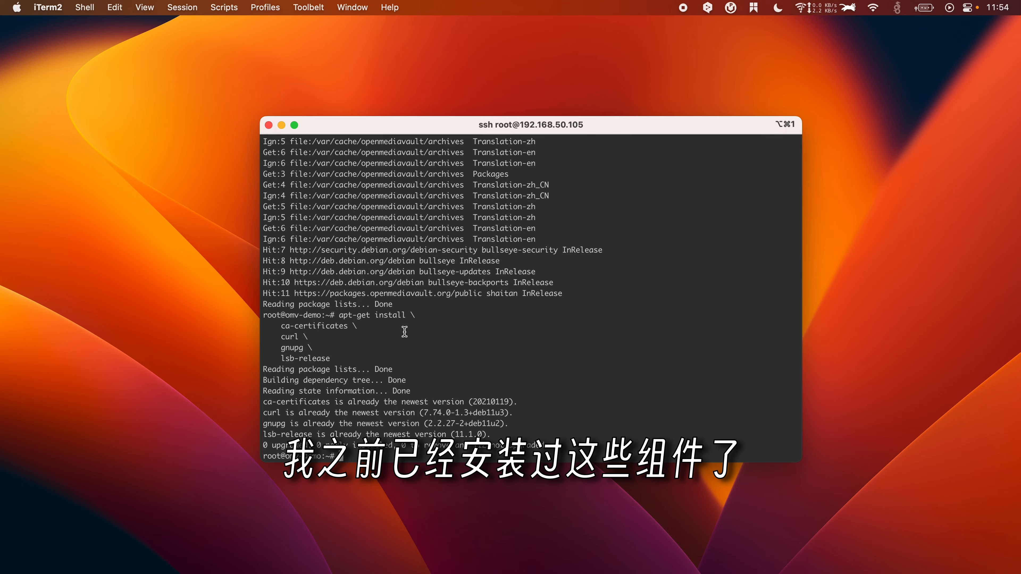
key("ctrl+Right")
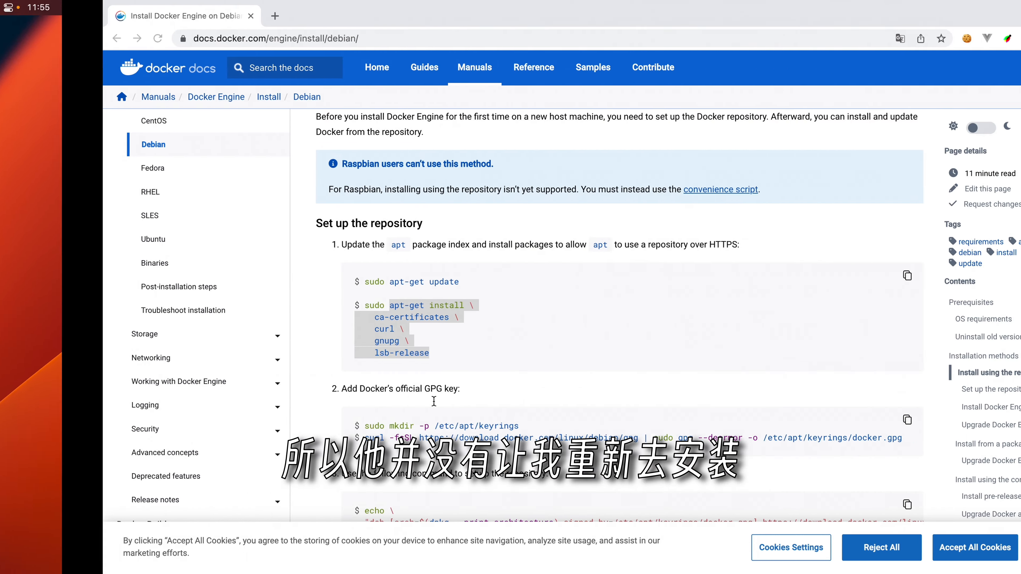
left_click(526, 369)
scroll(492, 455, "down", 3)
left_click_drag(283, 315, 423, 318)
key("super+c")
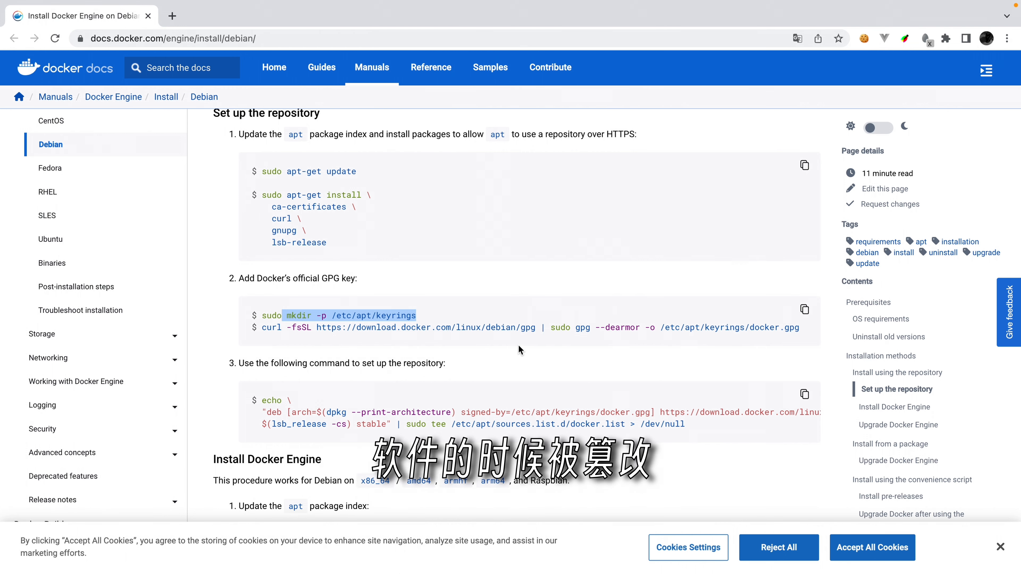
Step: Create the /etc/apt/keyrings folder with mkdir -p
key("super+Tab")
key("super+v")
key("Return")
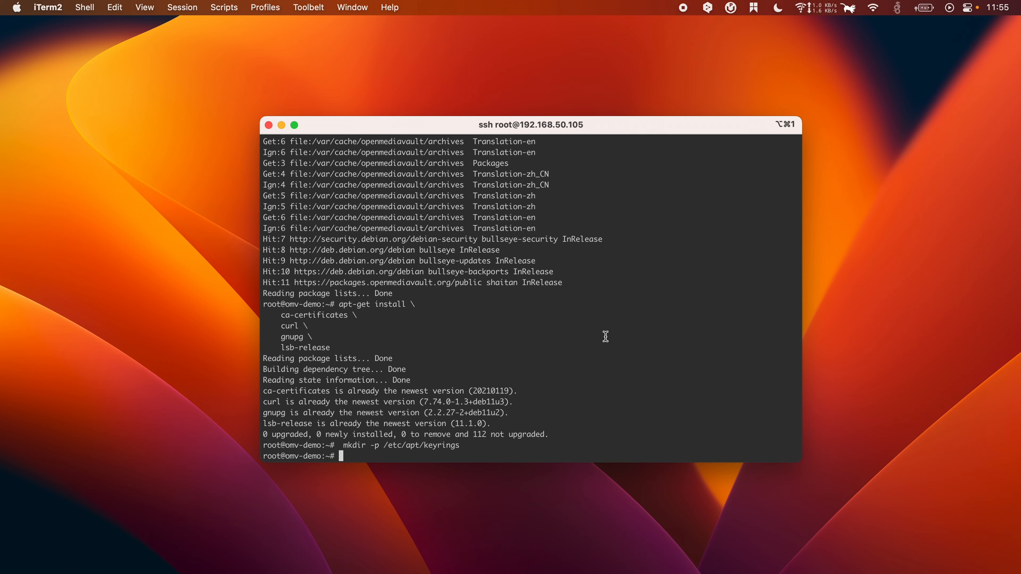
key("super+Tab")
left_click(431, 345)
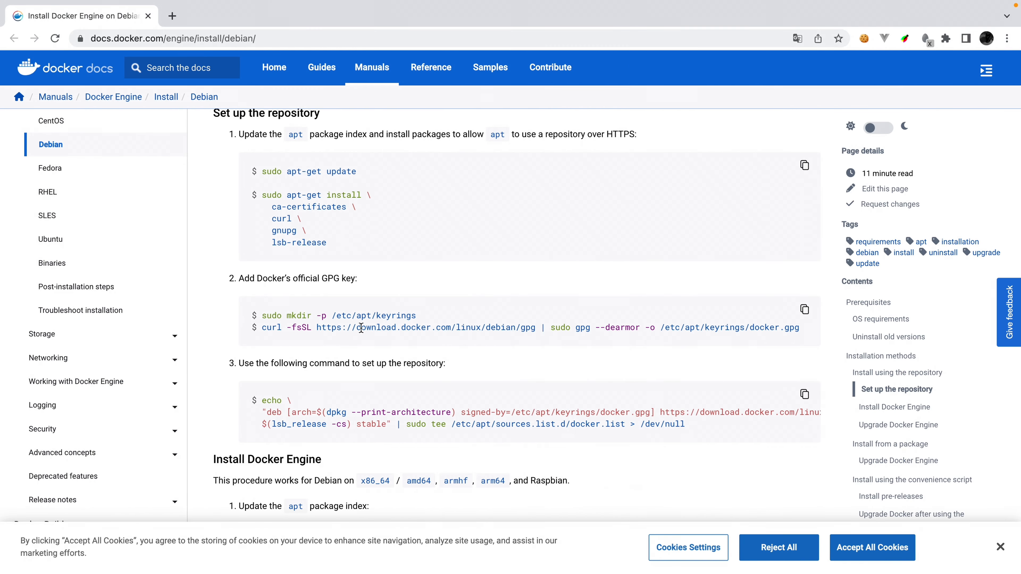
Step: Save Docker's GPG key to /etc/apt/keyrings/docker.gpg with the curl | gpg --dearmor command
left_click_drag(263, 327, 801, 330)
key("super+c")
key("super+Tab")
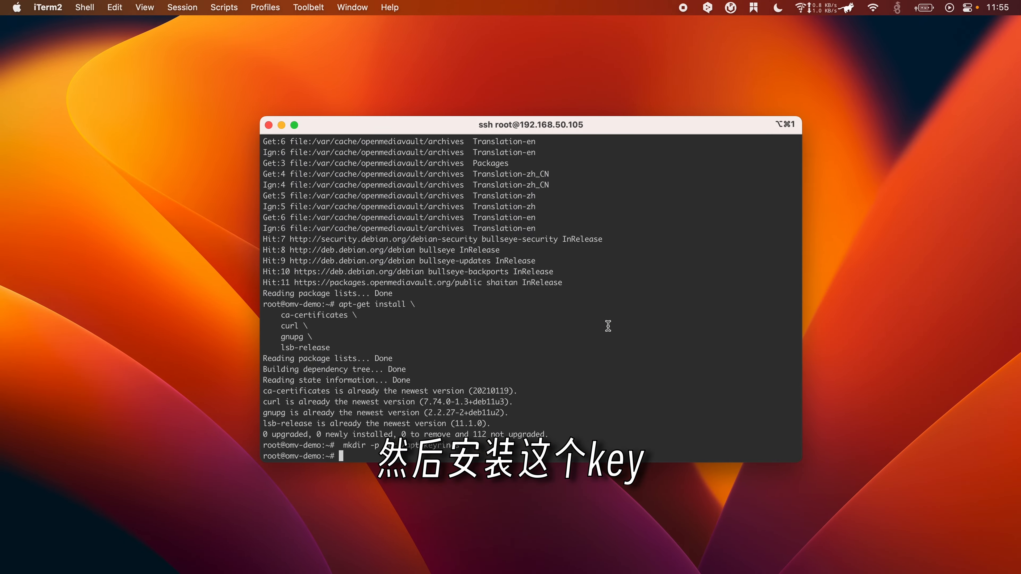
key("super+v")
key("Return")
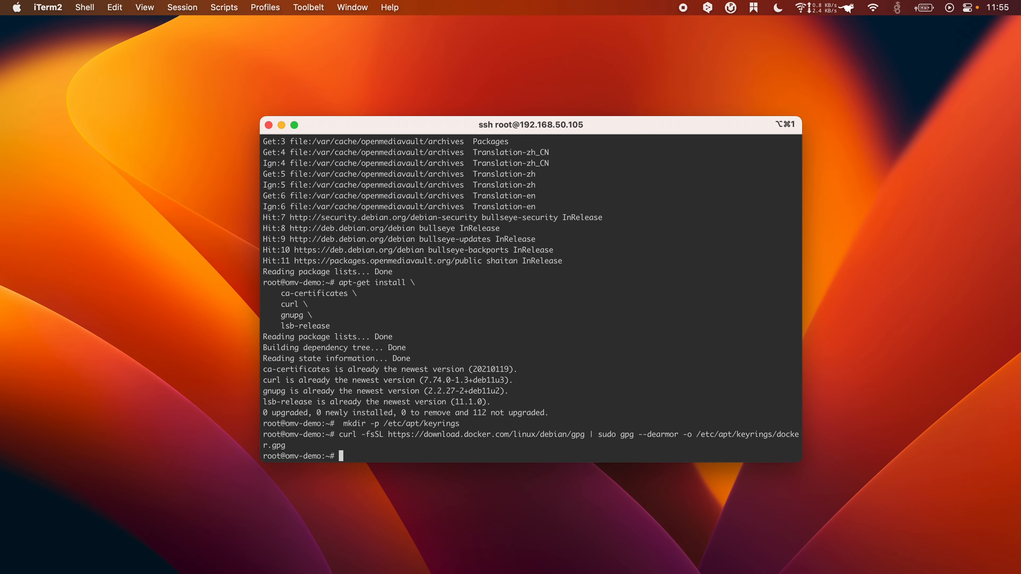
key("super+Tab")
left_click(416, 417)
Step: Add the Docker repository to /etc/apt/sources.list.d/docker.list with the echo | tee command
scroll(415, 417, "down", 3)
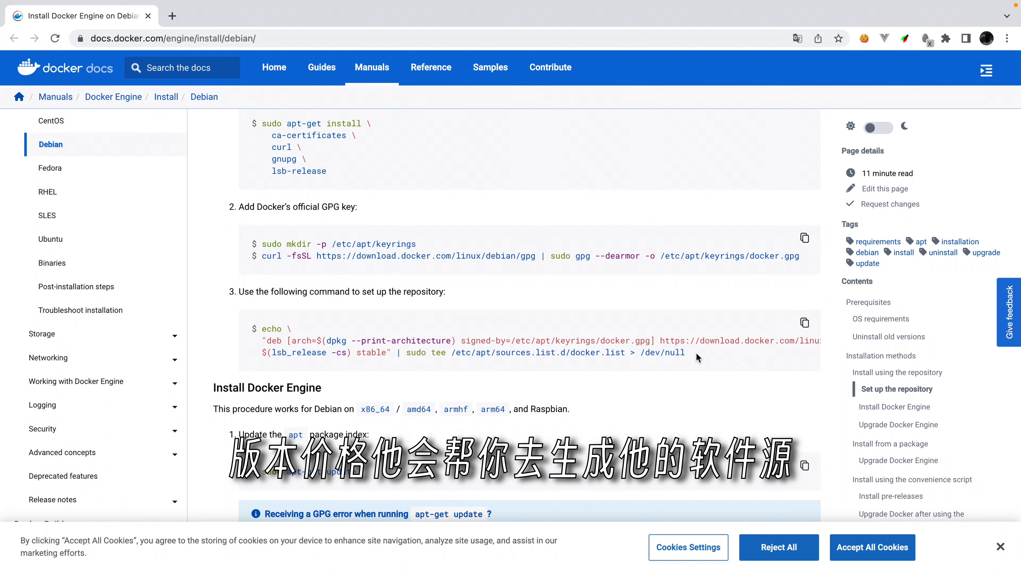
left_click_drag(697, 357, 256, 330)
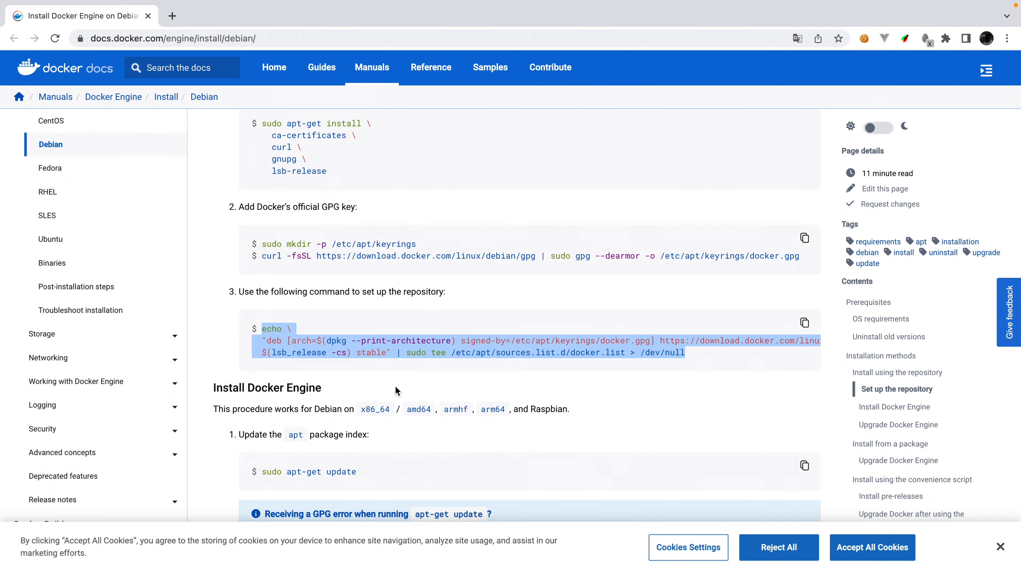
key("ctrl+Left")
key("super+v")
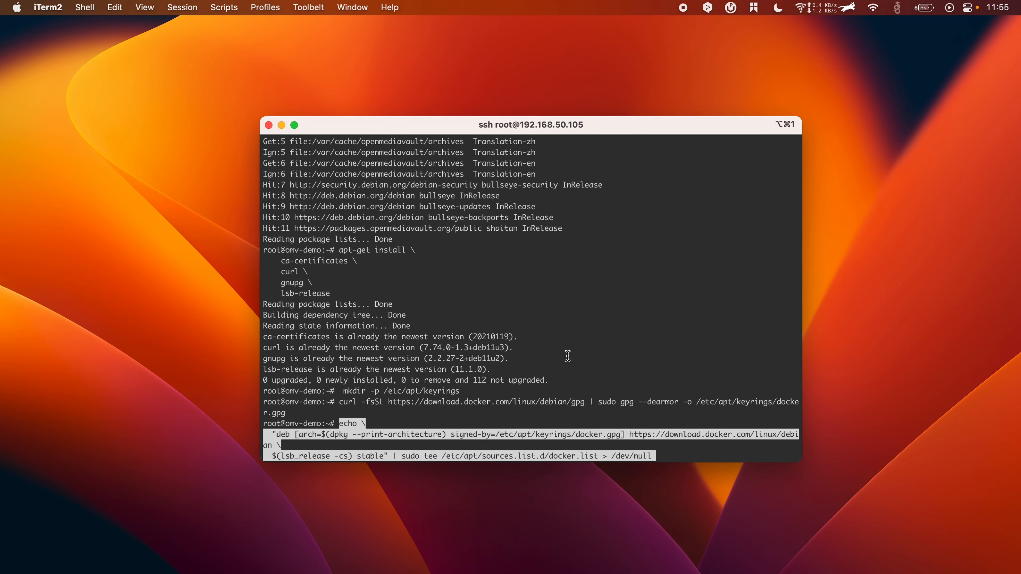
key("Return")
key("ctrl+Right")
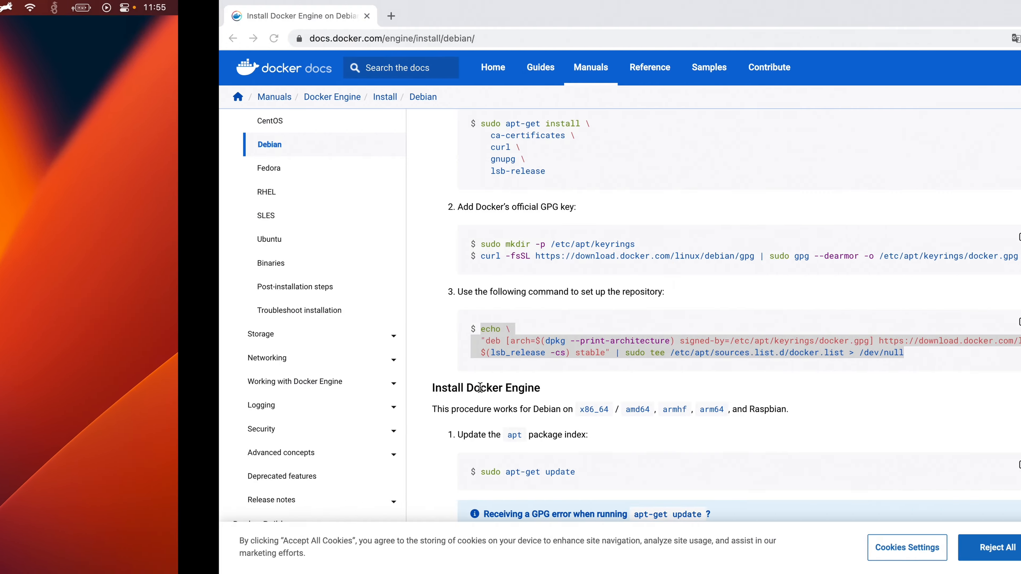
scroll(575, 396, "down", 5)
scroll(575, 396, "down", 2)
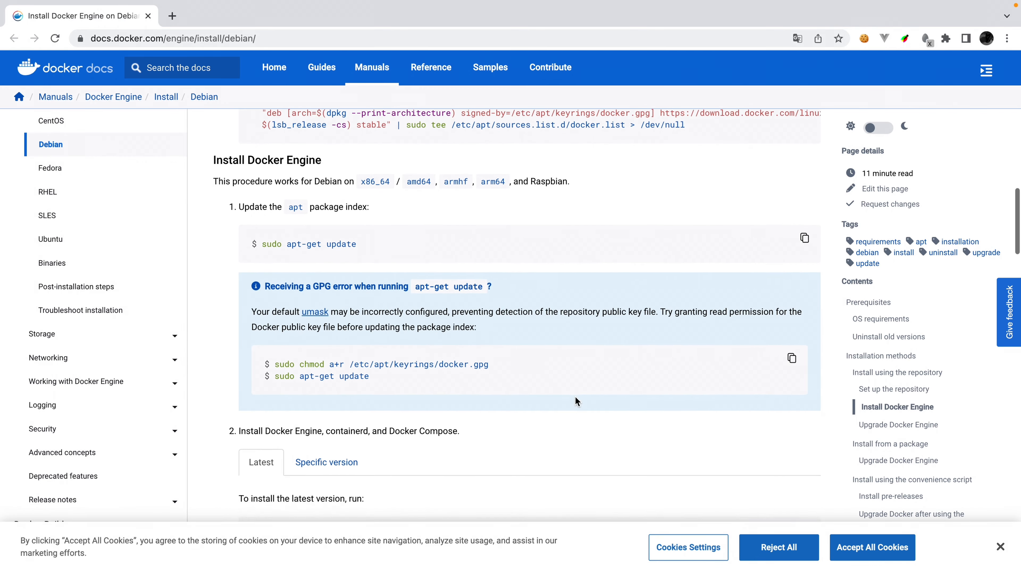
Step: Run apt-get update again so package lists come from the download.docker.com bullseye repository
left_click_drag(287, 236, 392, 240)
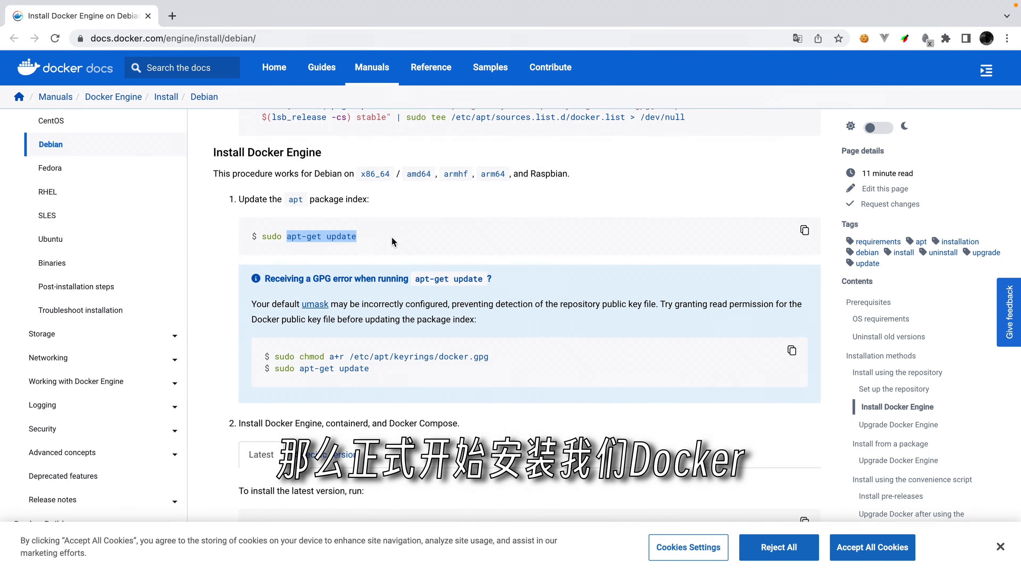
key("ctrl+Left")
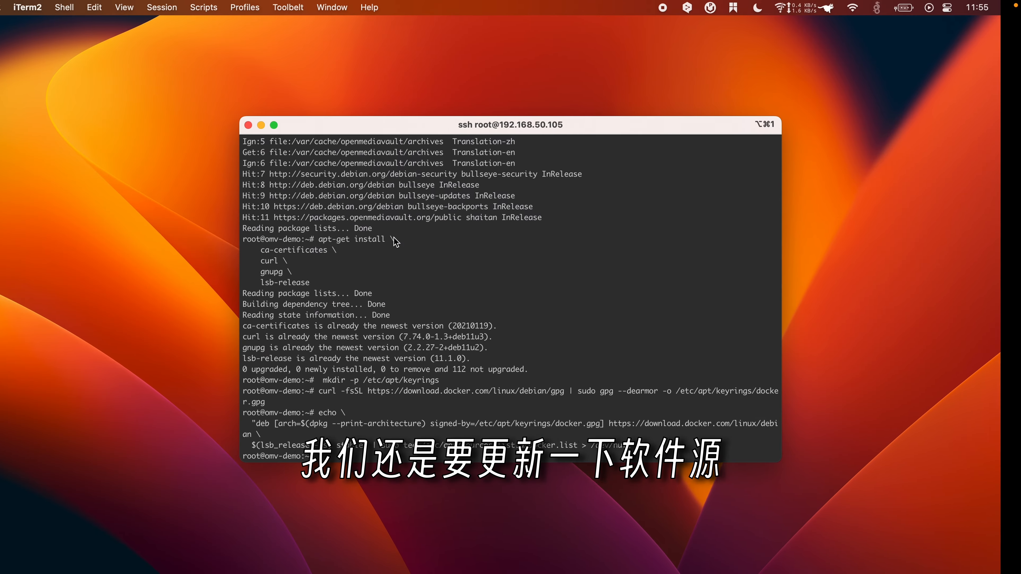
key("super+v")
key("Return")
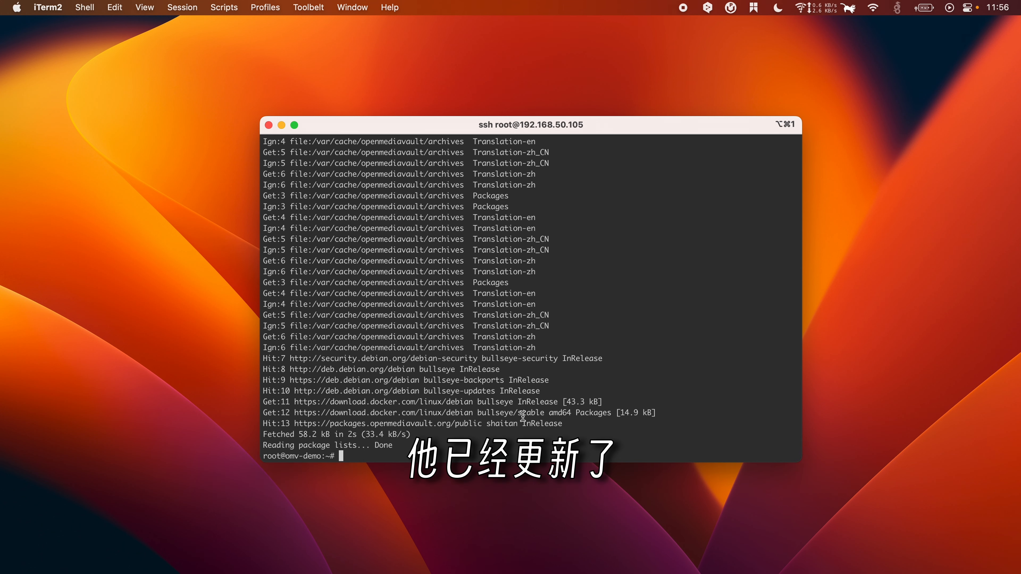
key("ctrl+Right")
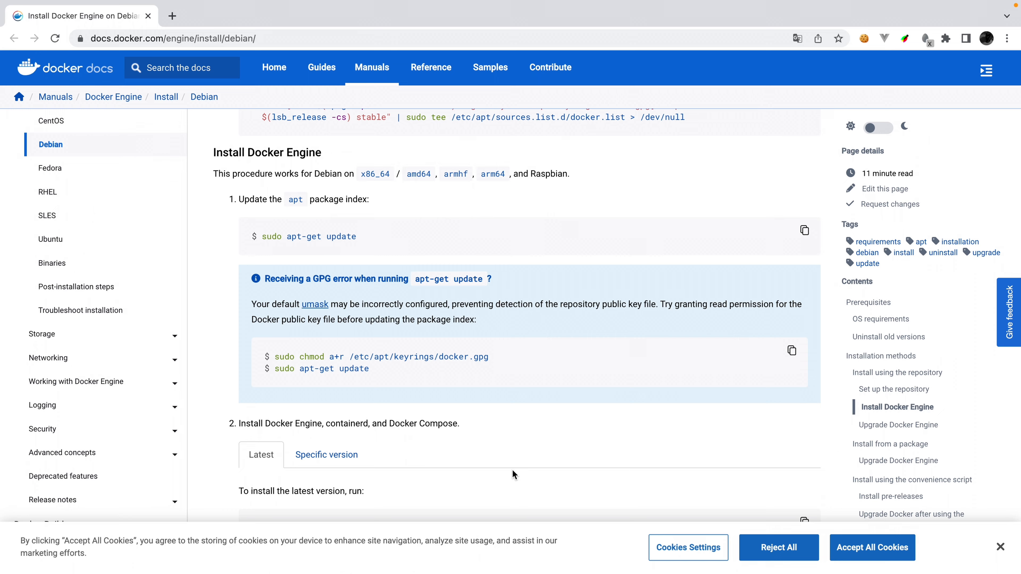
scroll(512, 470, "down", 5)
scroll(512, 470, "down", 3)
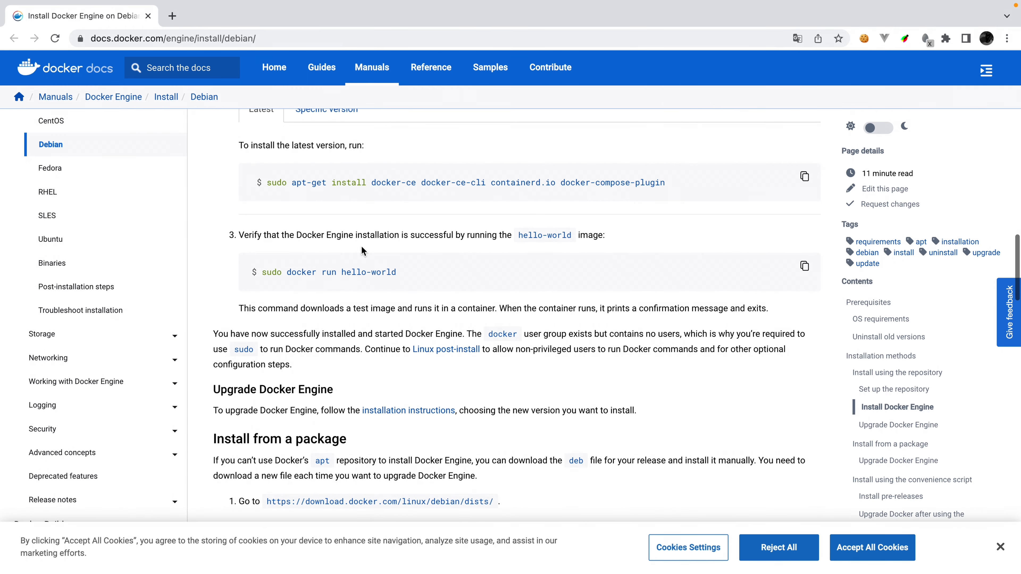
scroll(332, 233, "up", 1)
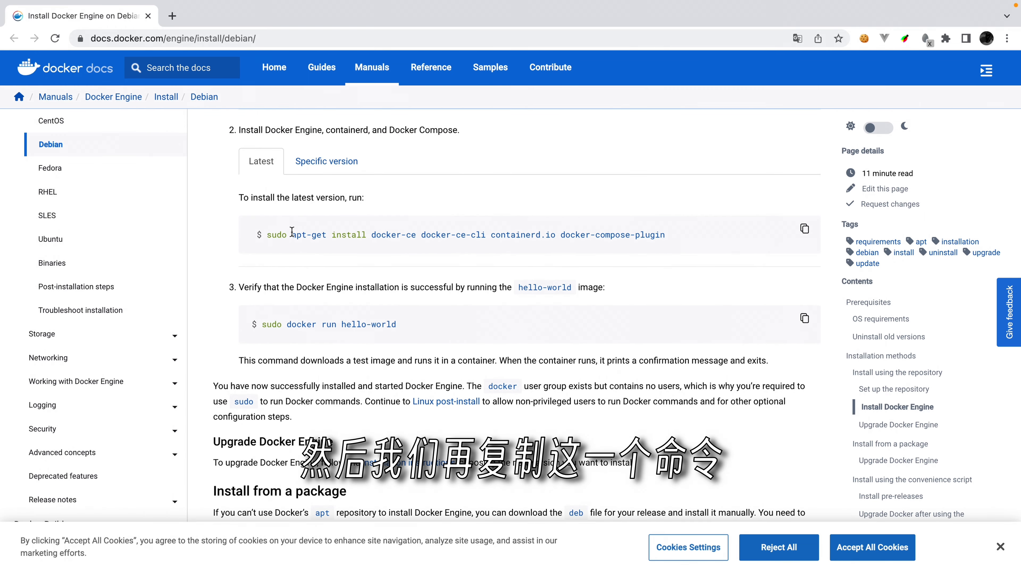
Step: Install Docker Engine, containerd and the Compose plugin with the docs' apt-get install command
left_click_drag(292, 232, 675, 238)
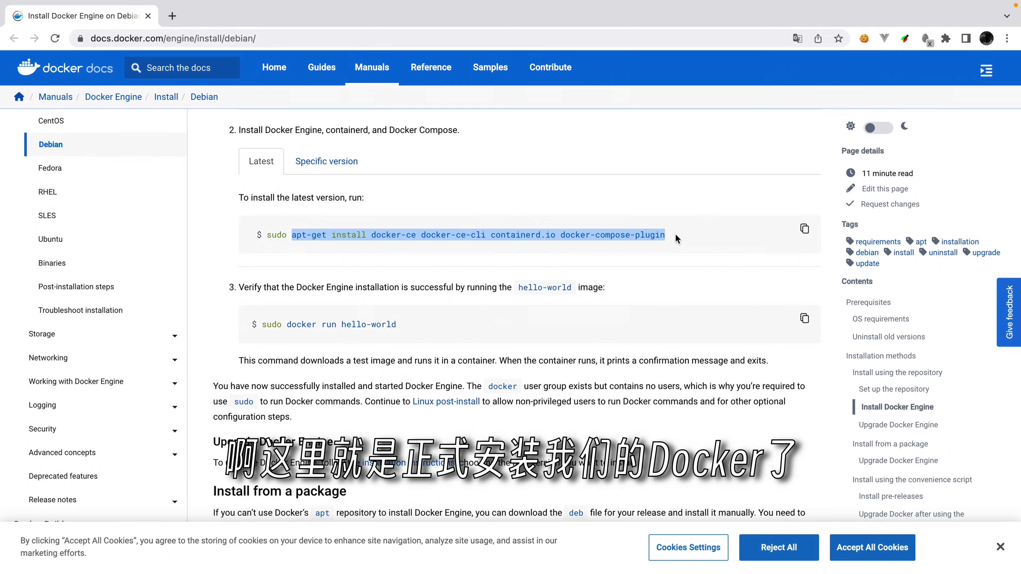
key("ctrl+Left")
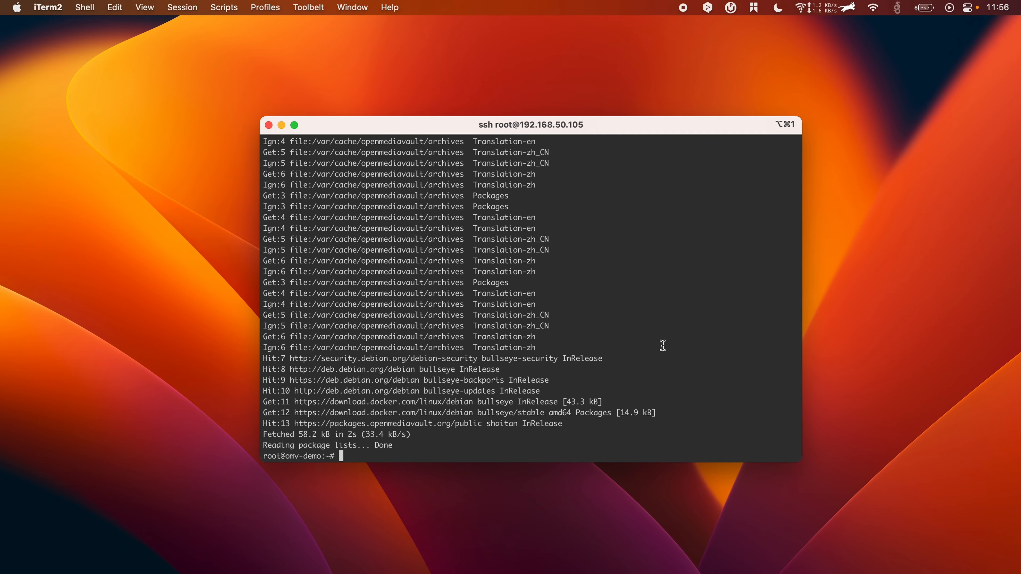
key("super+v")
key("Return")
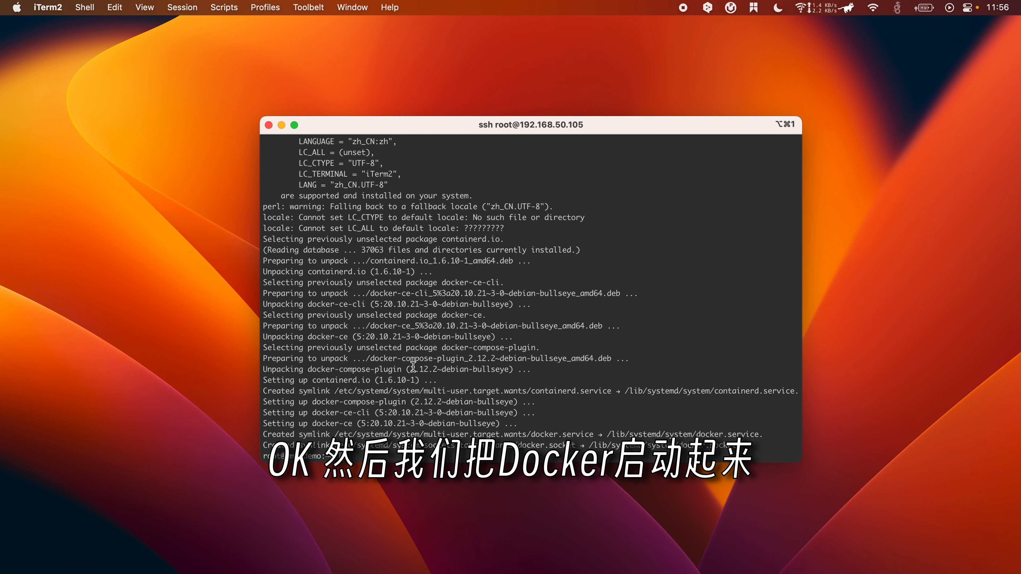
Step: Start Docker with service docker start and check it with service docker status
type("erv")
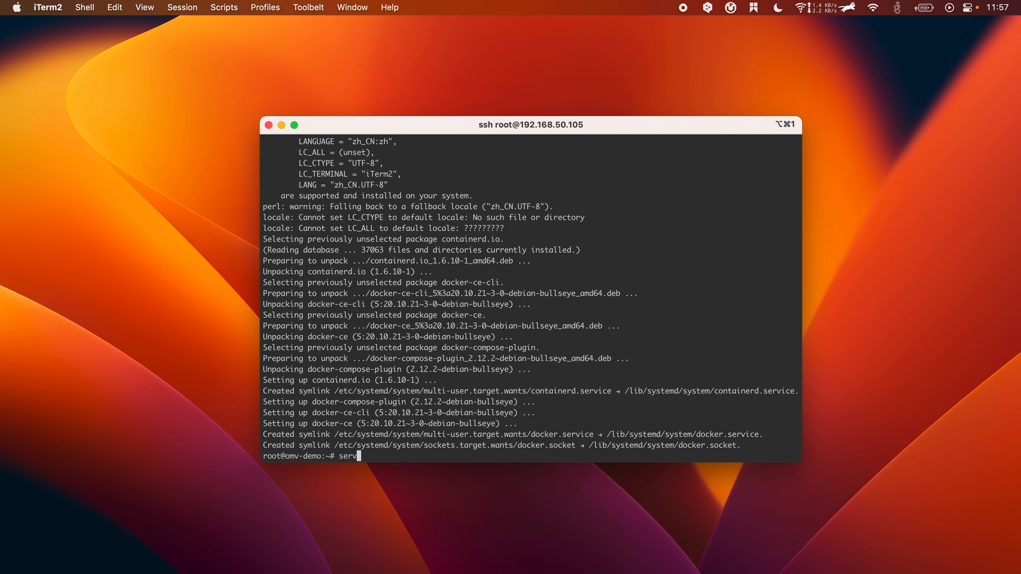
type("ice docker start")
key("Return")
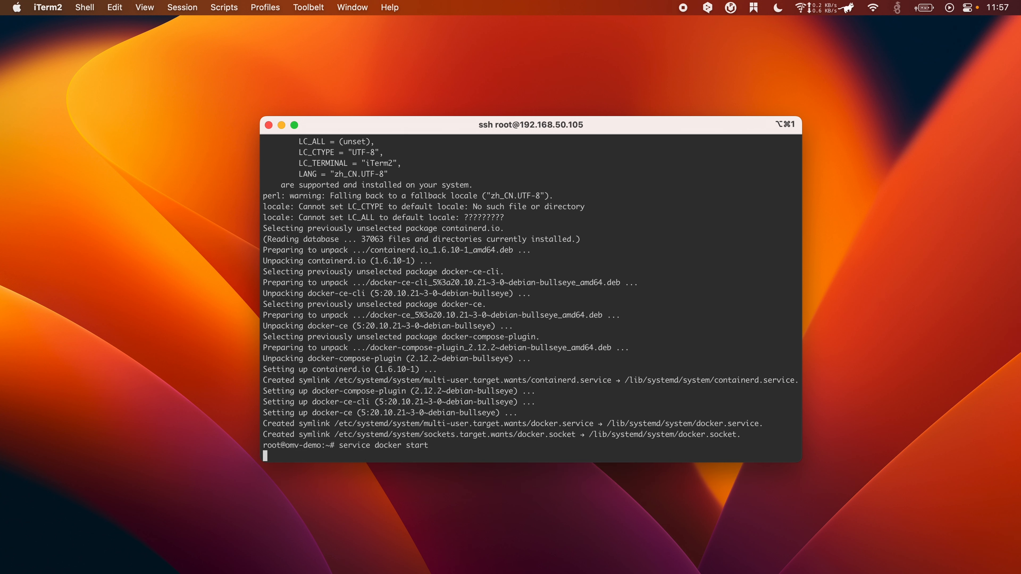
type("service docker status")
key("Return")
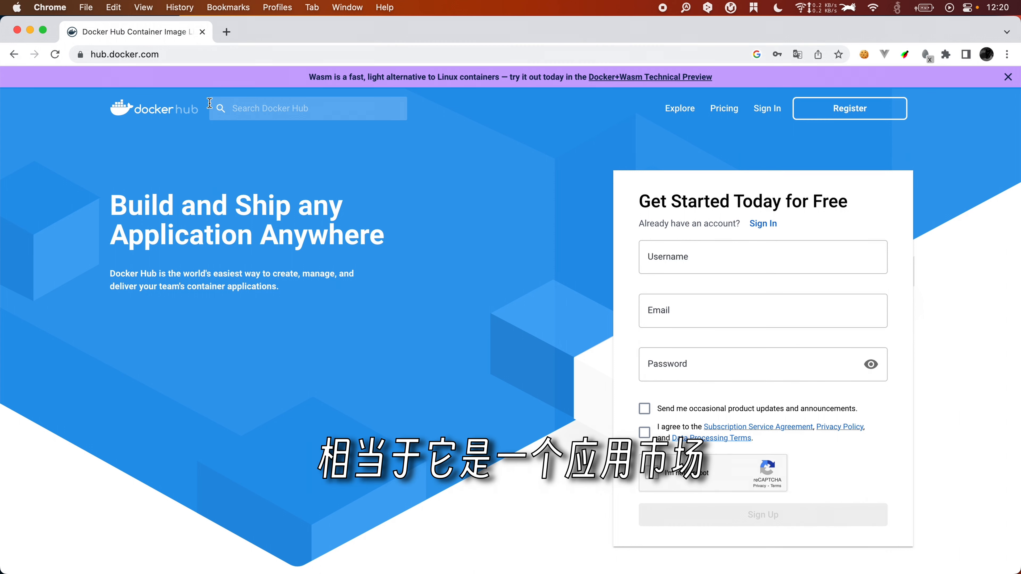
Step: Search Docker Hub for qbittorrent and open the linuxserver/qbittorrent result among the 487 hits
left_click(261, 108)
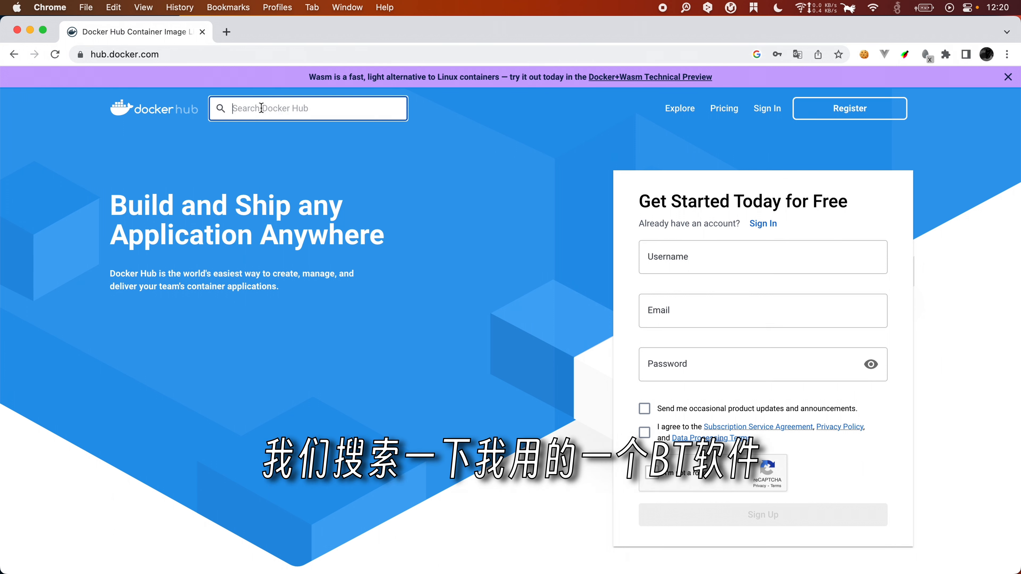
type("qbit")
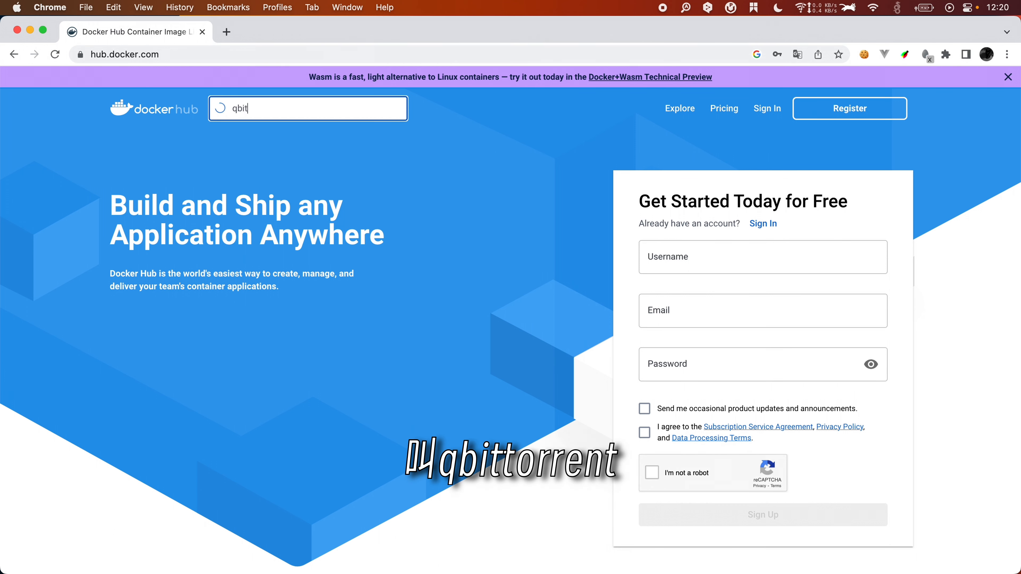
type("torrent")
key("Return")
scroll(556, 303, "down", 1)
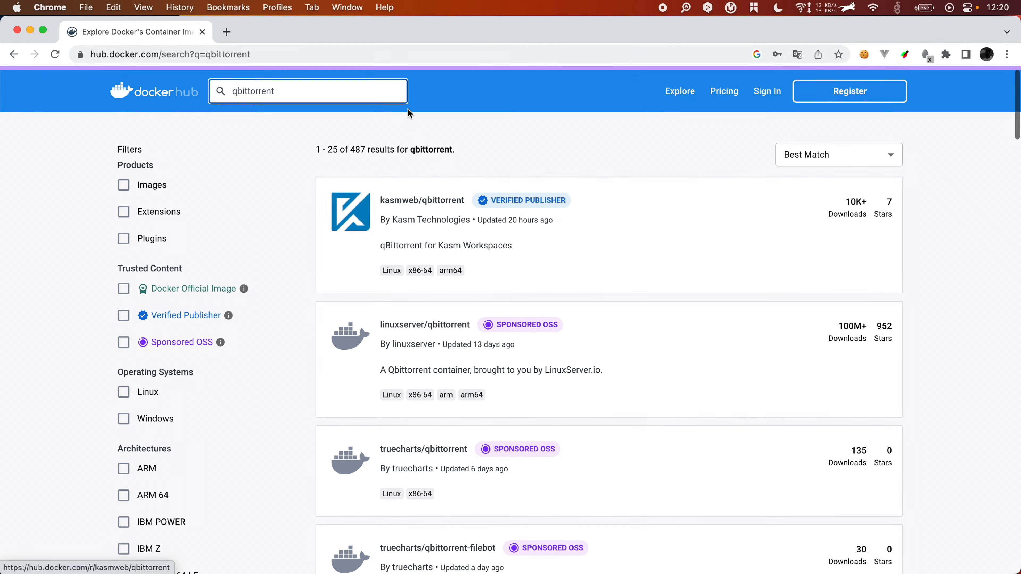
scroll(332, 191, "up", 1)
scroll(513, 303, "down", 1)
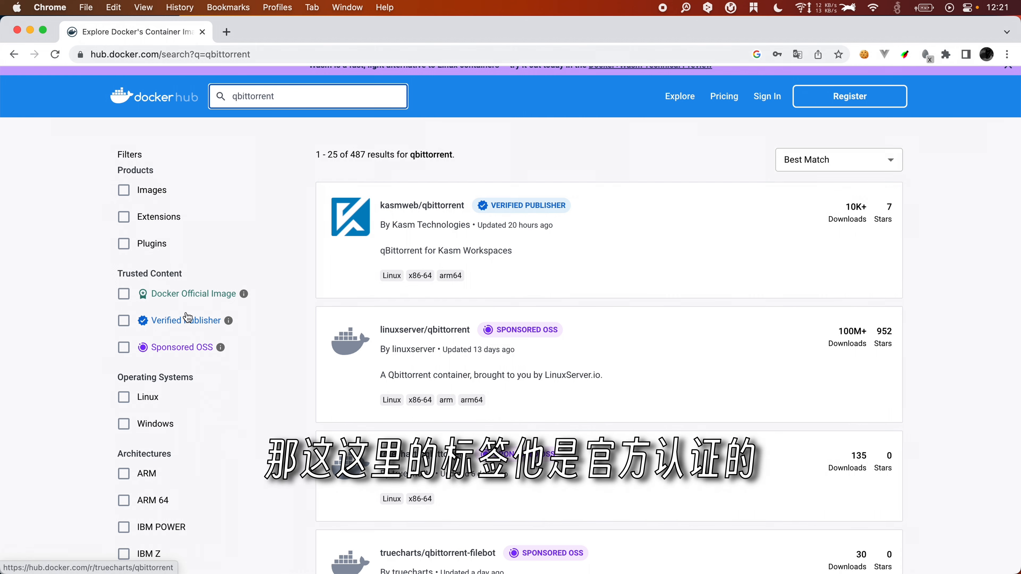
scroll(526, 368, "down", 3)
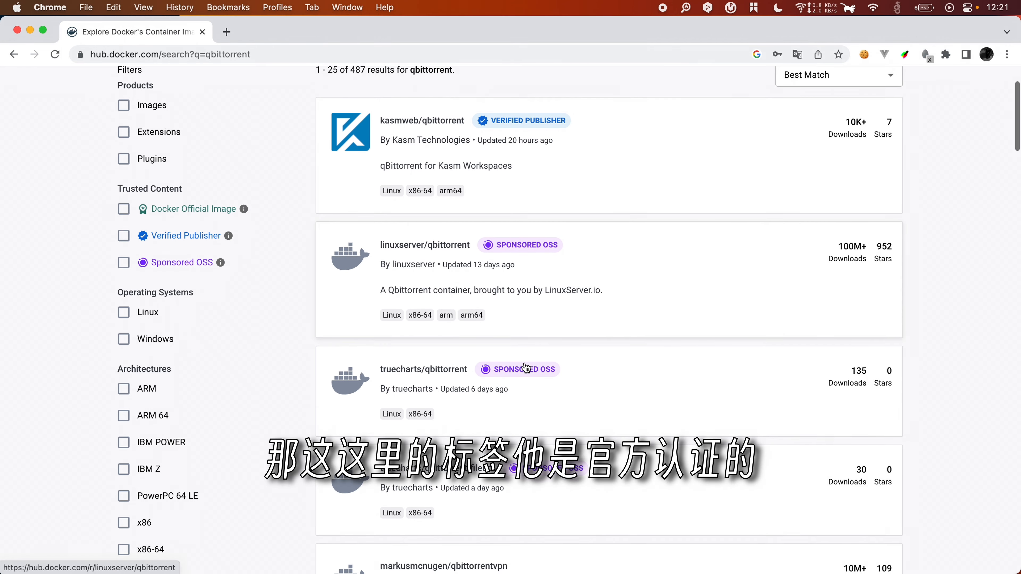
scroll(525, 368, "up", 2)
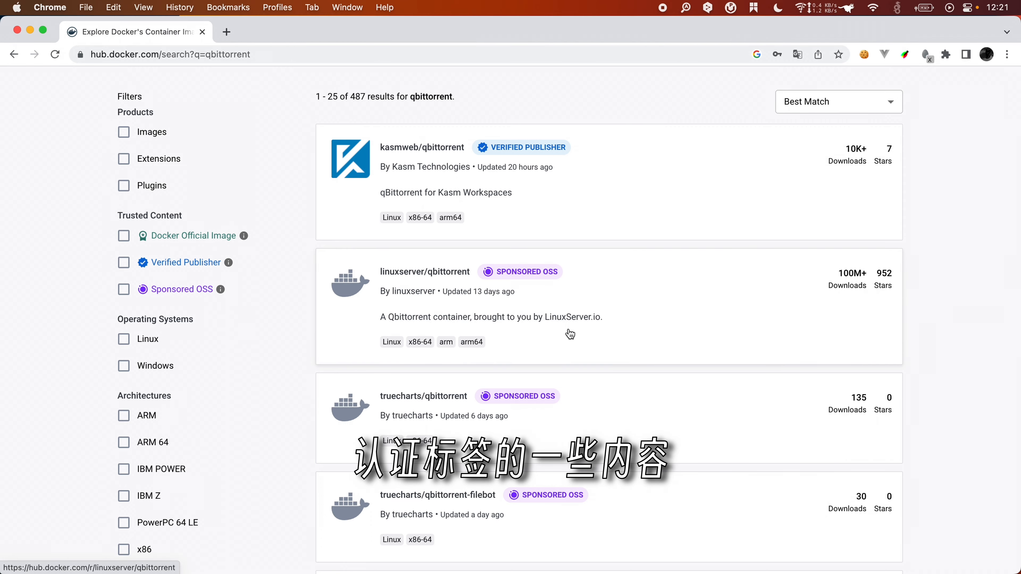
scroll(570, 334, "down", 2)
scroll(570, 334, "down", 10)
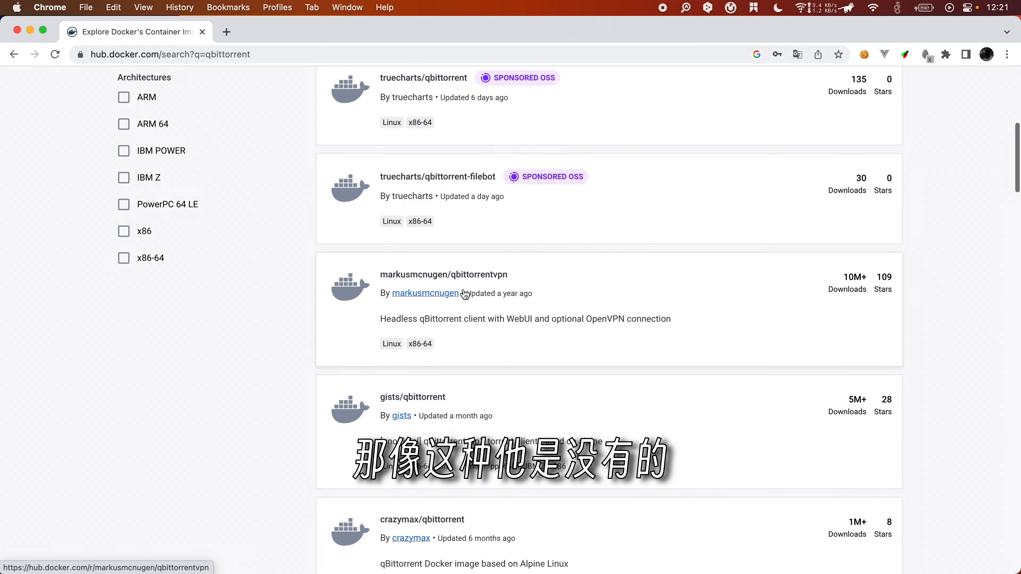
scroll(514, 479, "up", 12)
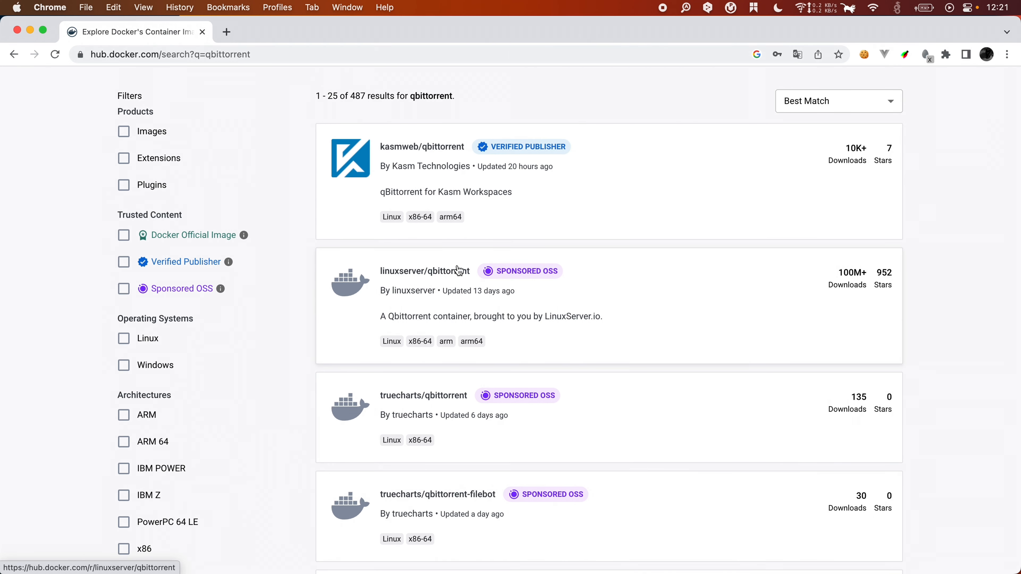
left_click(438, 273)
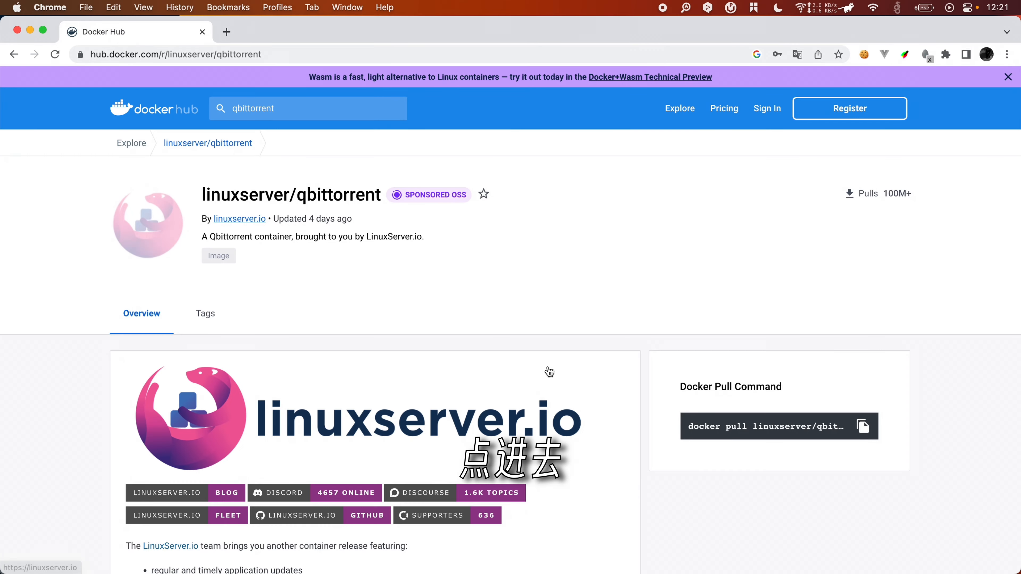
Step: Scroll to the Usage docker-compose and docker cli examples mapping ports 8080 and 6881
scroll(549, 371, "down", 15)
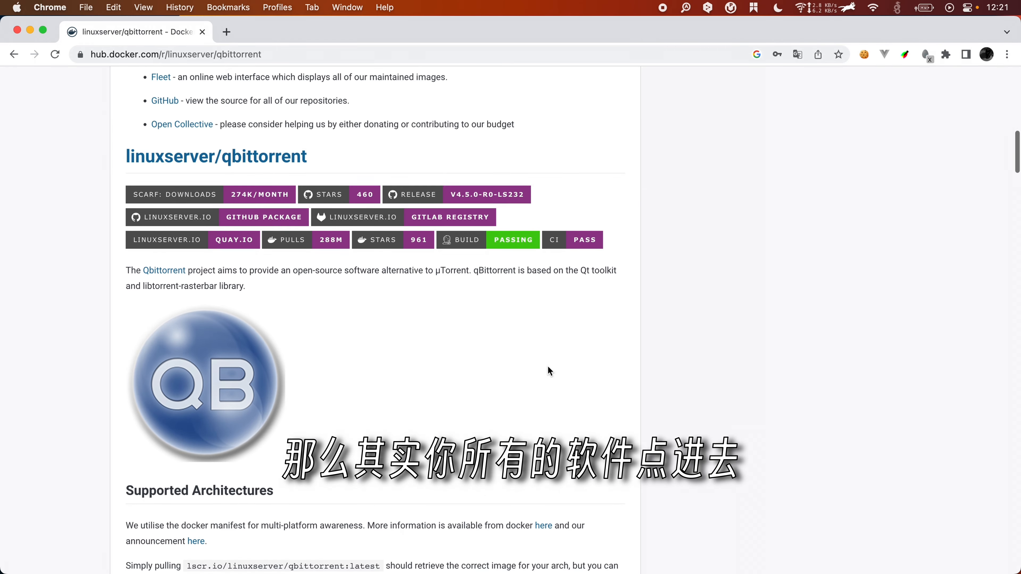
scroll(549, 370, "down", 10)
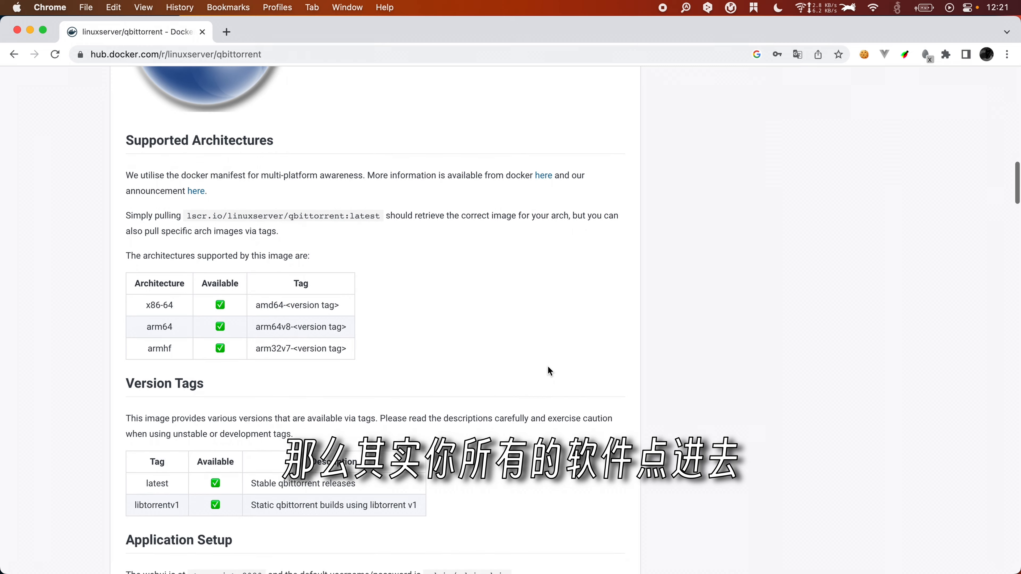
scroll(548, 367, "down", 10)
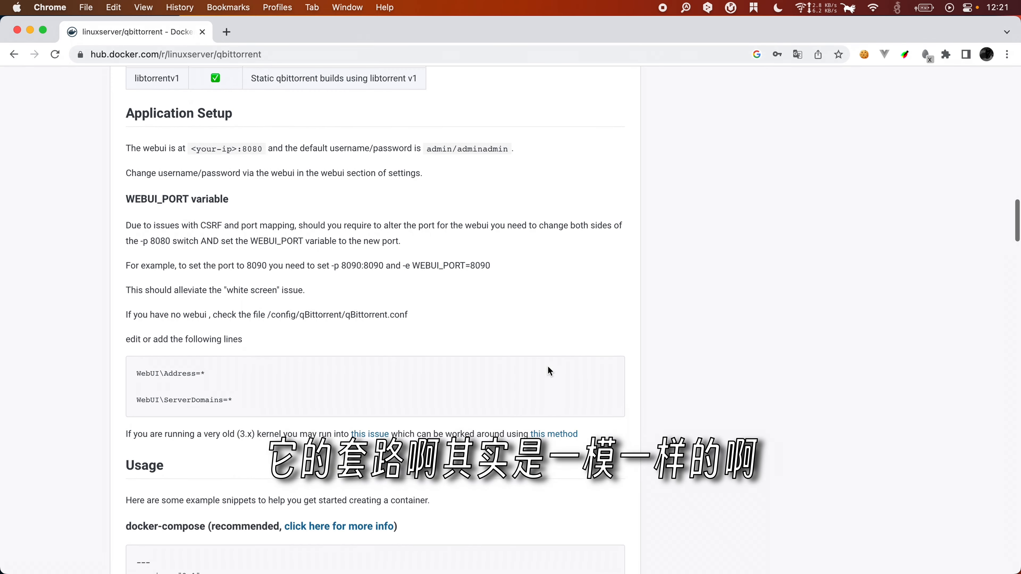
scroll(548, 369, "down", 10)
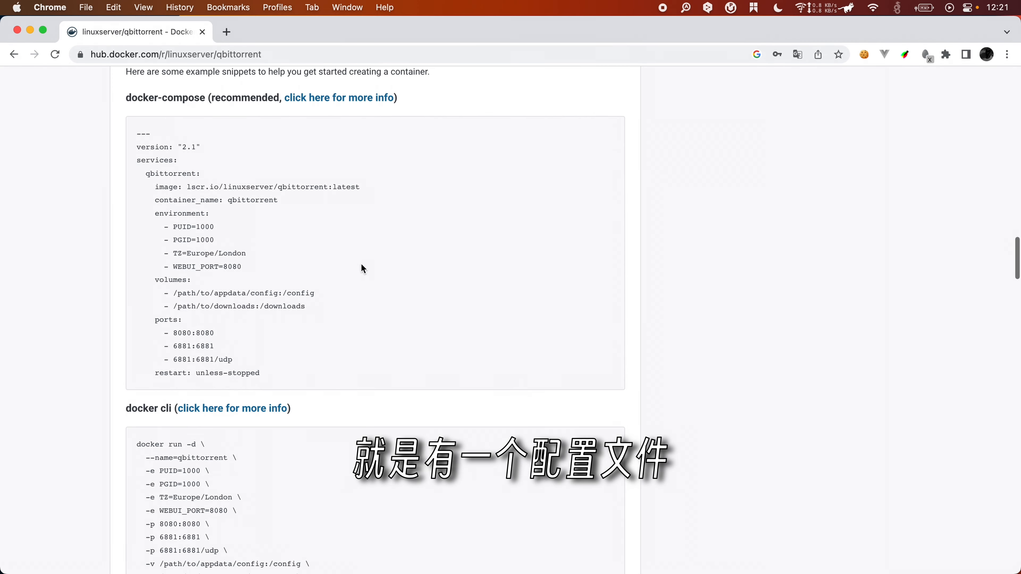
scroll(314, 328, "down", 3)
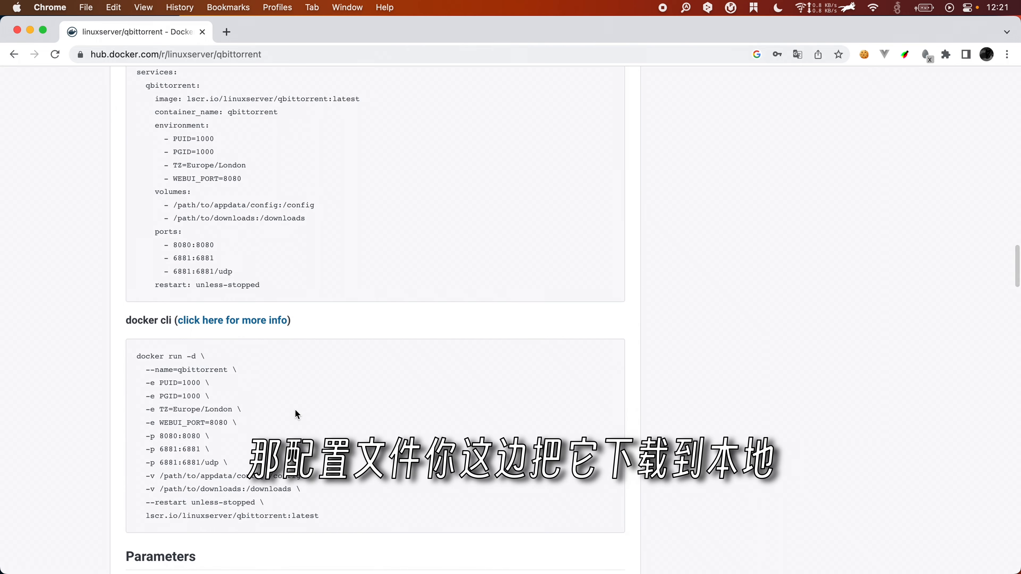
scroll(295, 402, "up", 2)
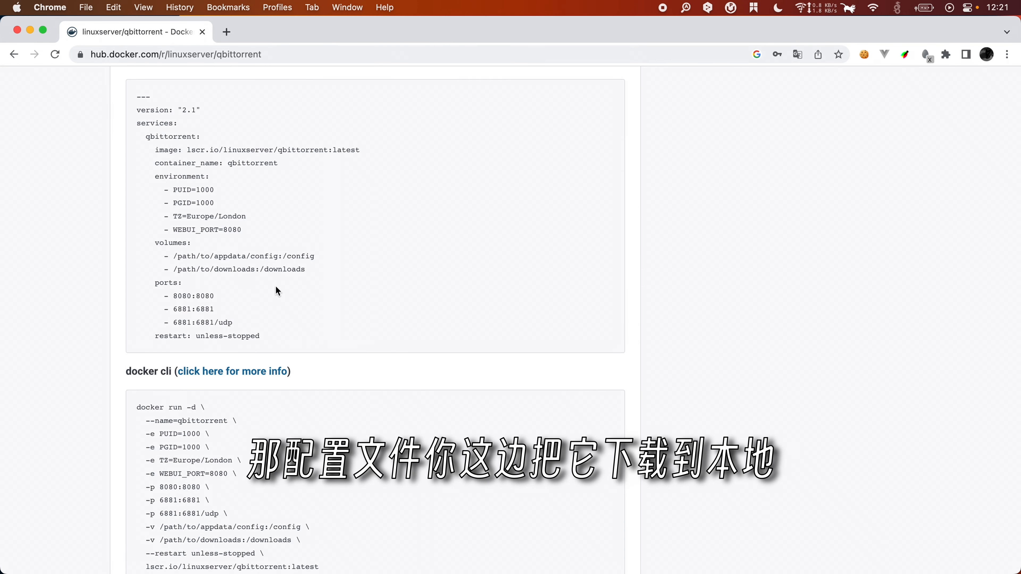
scroll(276, 288, "up", 2)
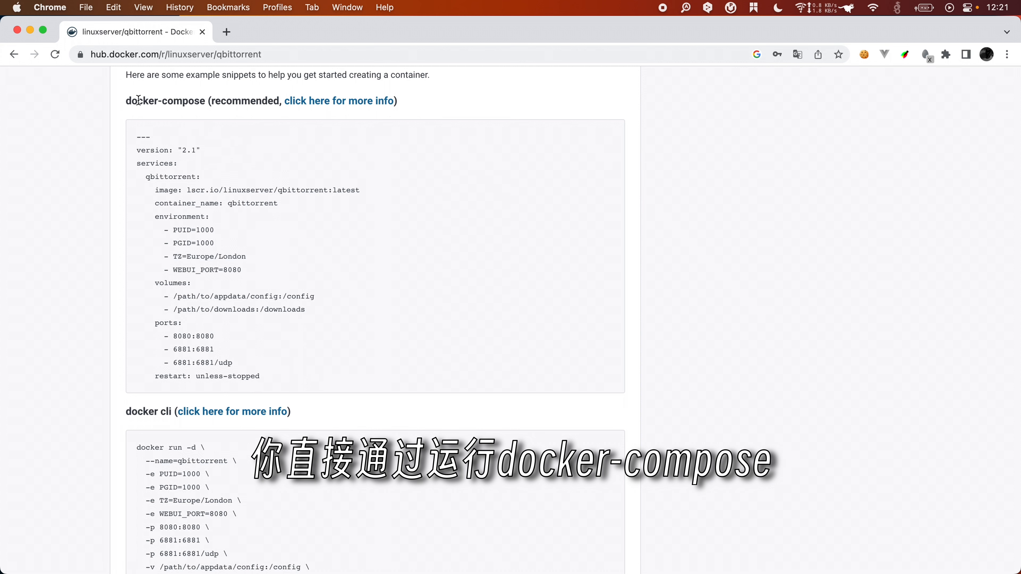
left_click_drag(125, 102, 195, 103)
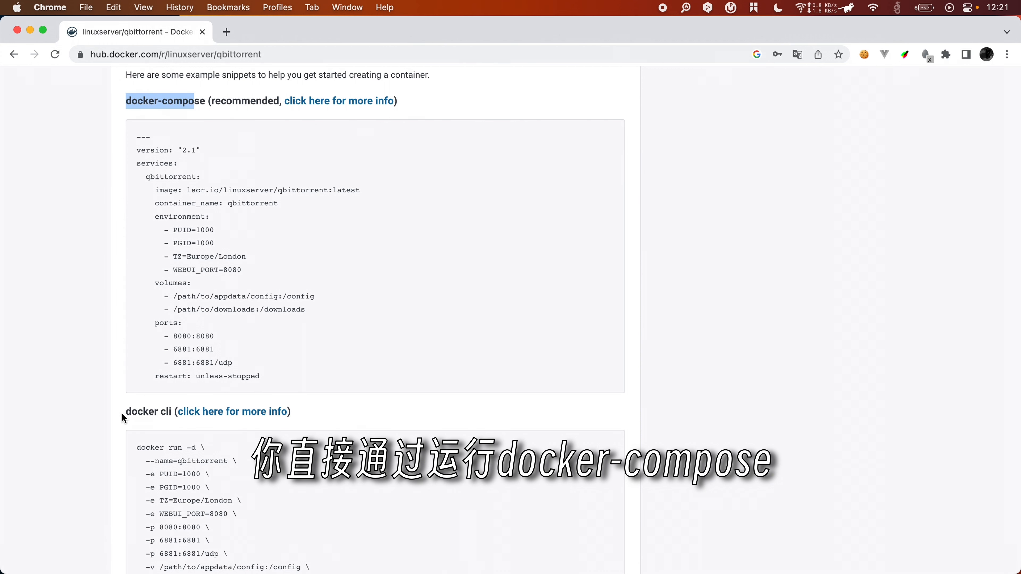
left_click_drag(126, 411, 175, 411)
scroll(209, 515, "down", 2)
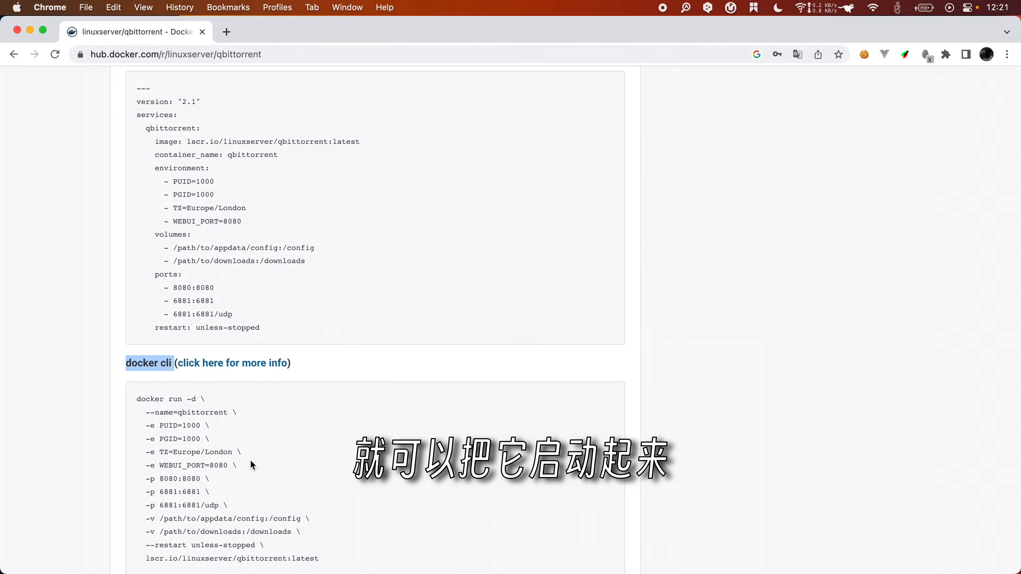
left_click(343, 298)
scroll(341, 319, "up", 1)
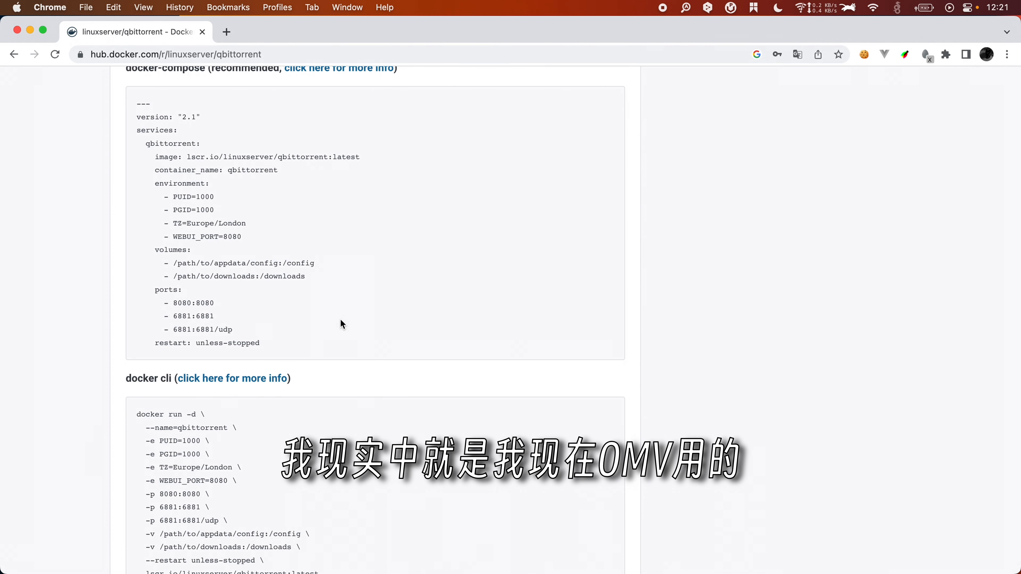
scroll(340, 319, "up", 1)
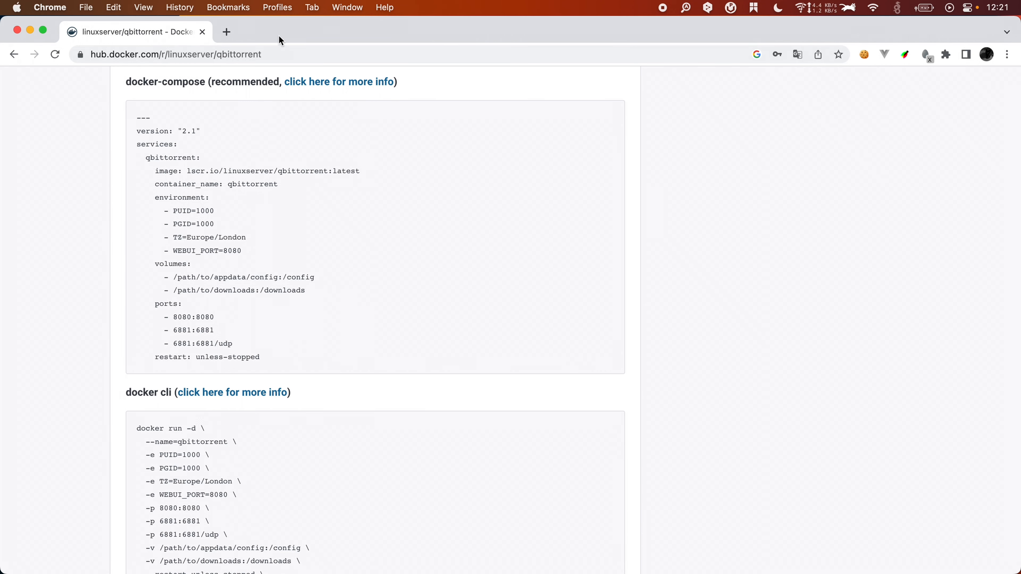
Step: Tile the browser onto the right half of the screen and bring the ssh terminal forward
left_click_drag(278, 35, 408, 36)
mouse_move(176, 33)
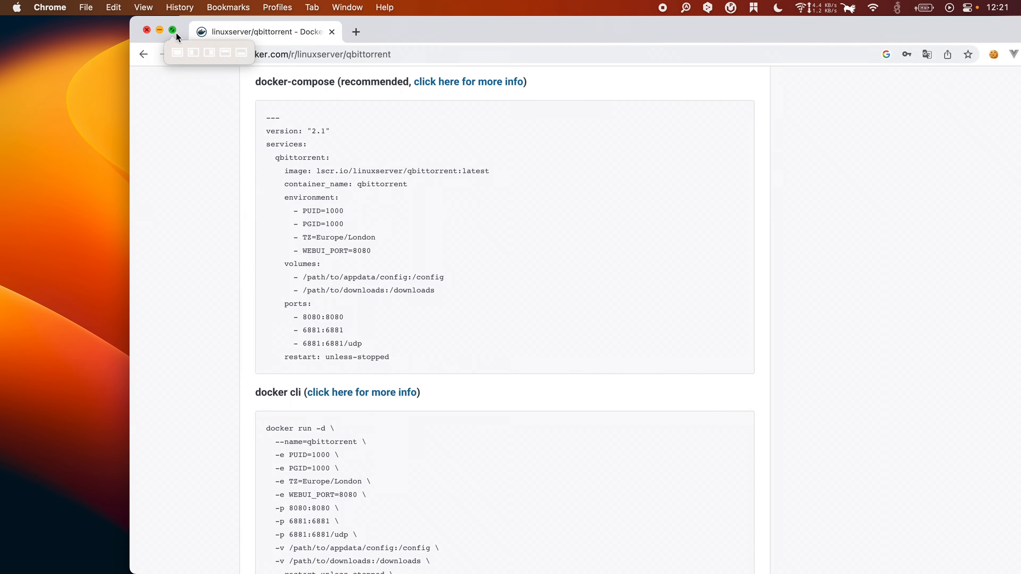
left_click(209, 53)
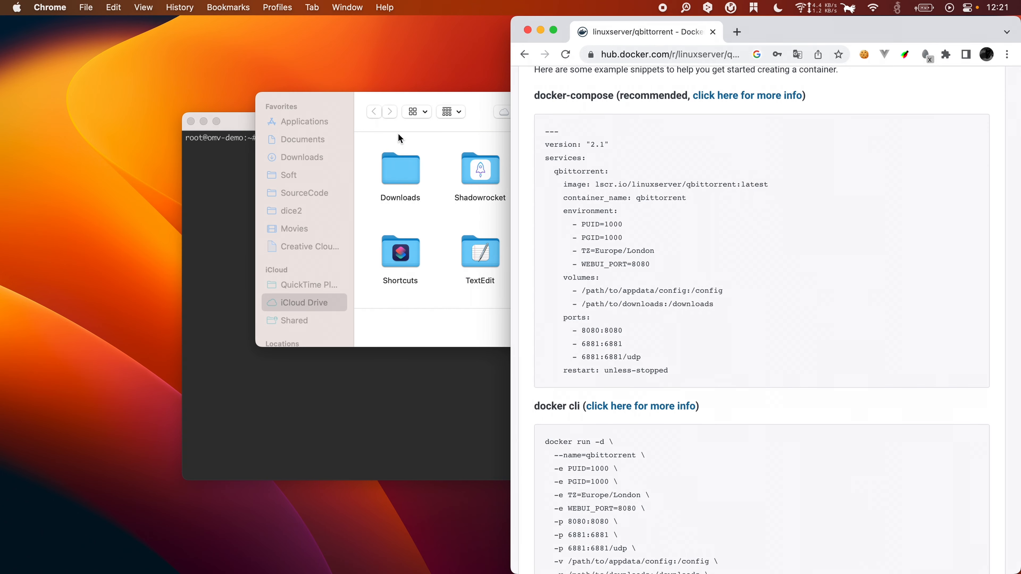
left_click(412, 329)
left_click(685, 331)
left_click(332, 365)
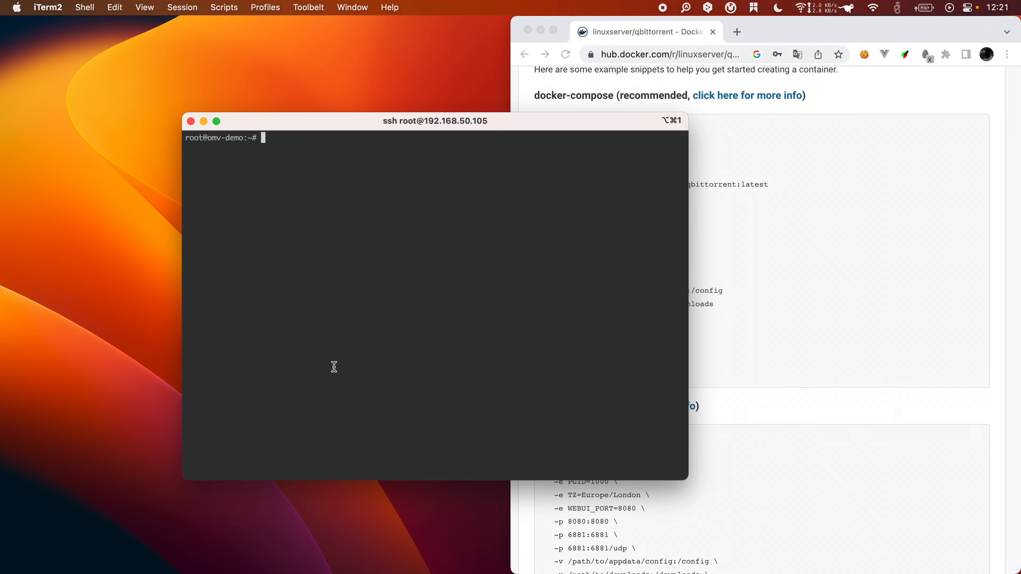
Step: In a new terminal tab, ssh into omv and list the ~/docker folder
key("super+t")
type("ssh omv")
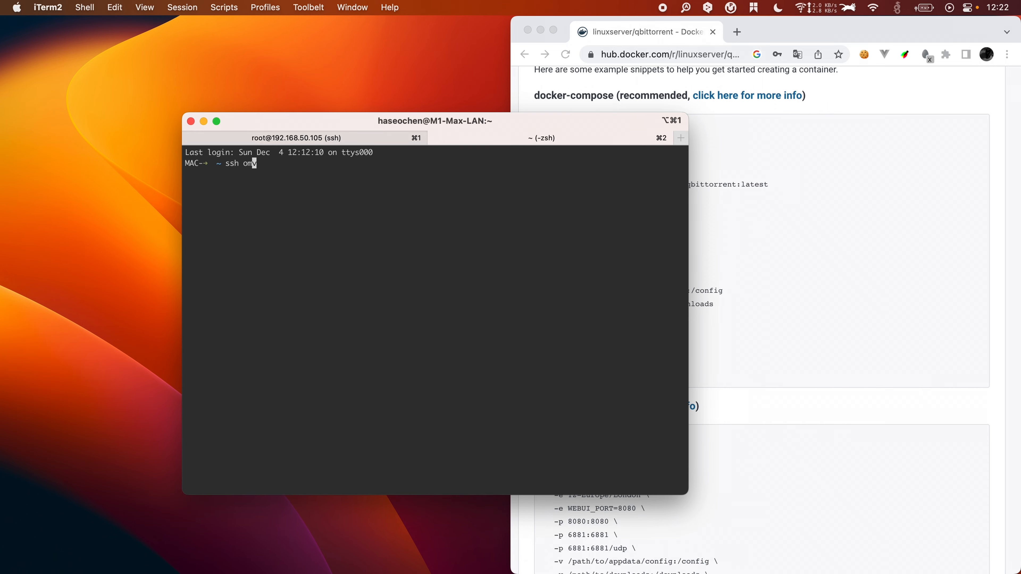
key("Return")
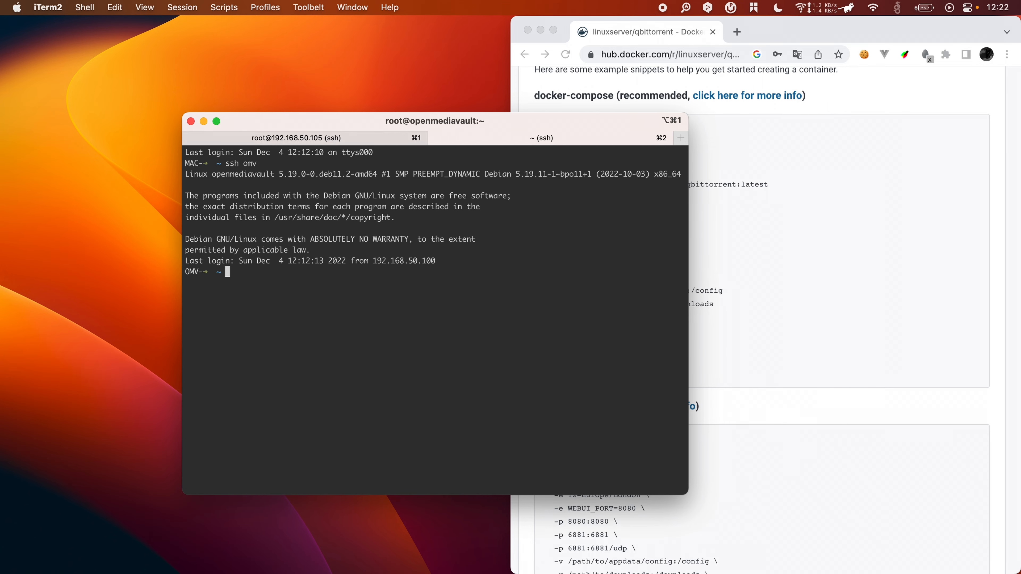
type("cd ~/docker/")
key("Return")
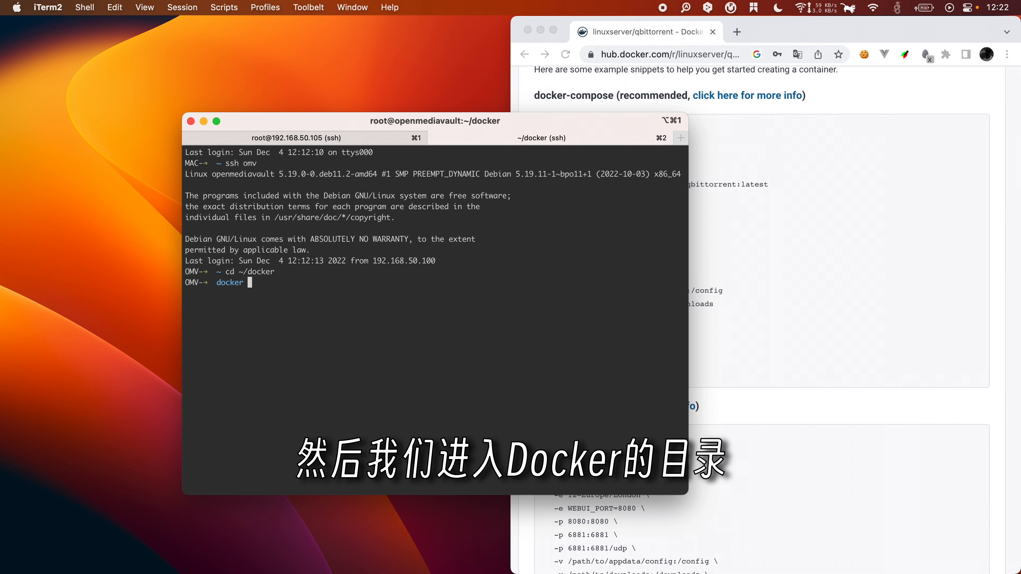
type("ll")
key("Return")
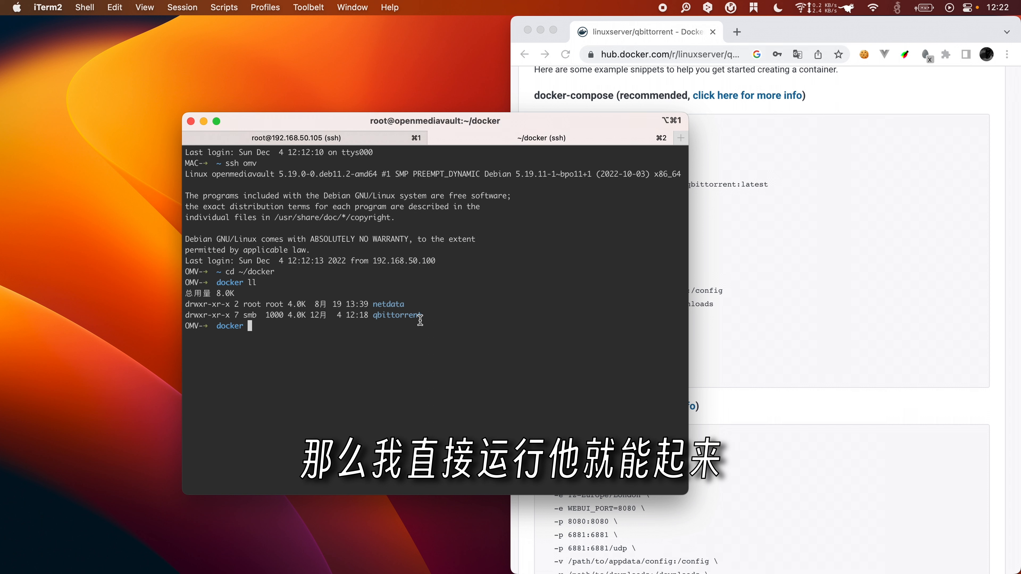
Step: Enter the qbittorrent folder and list its files, marking docker-compose.yml
type("cd qbit")
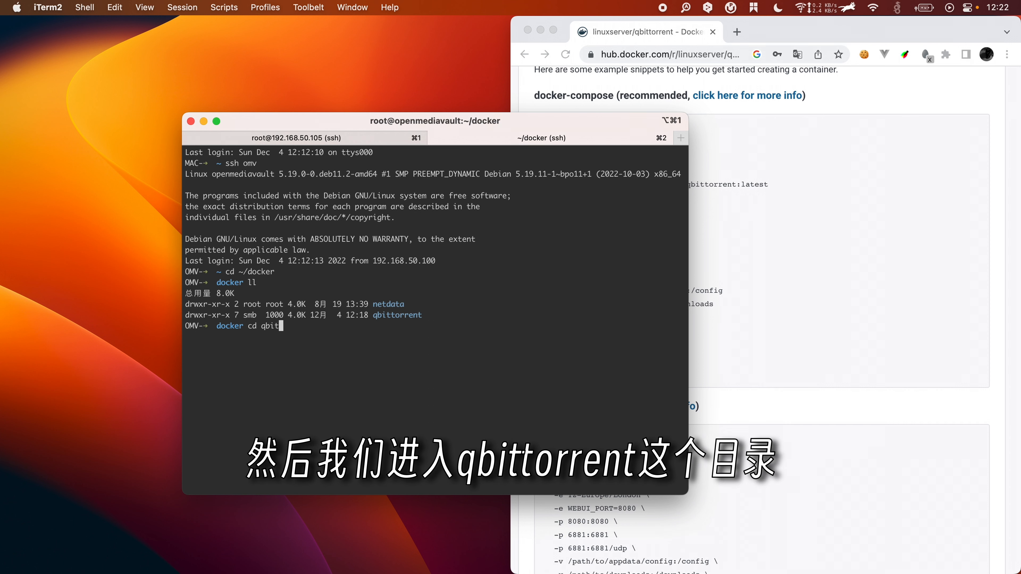
type("tto")
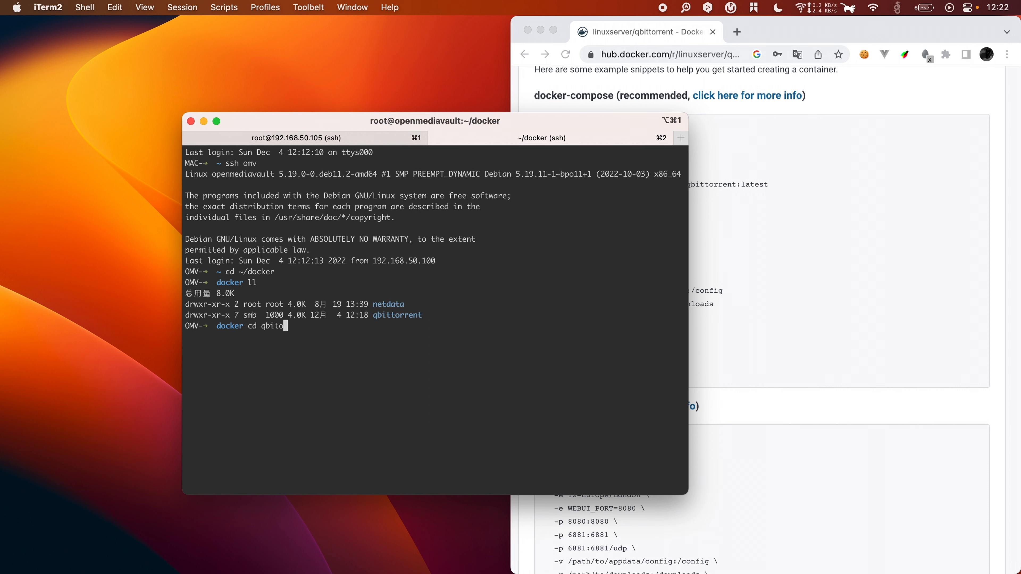
type("r")
key("Tab")
key("Return")
type("ll")
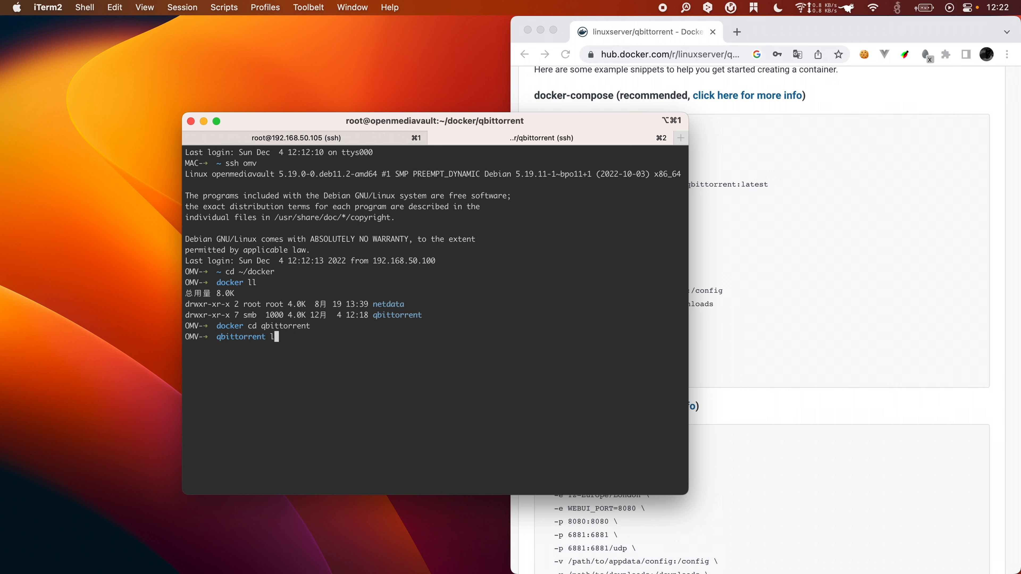
key("Return")
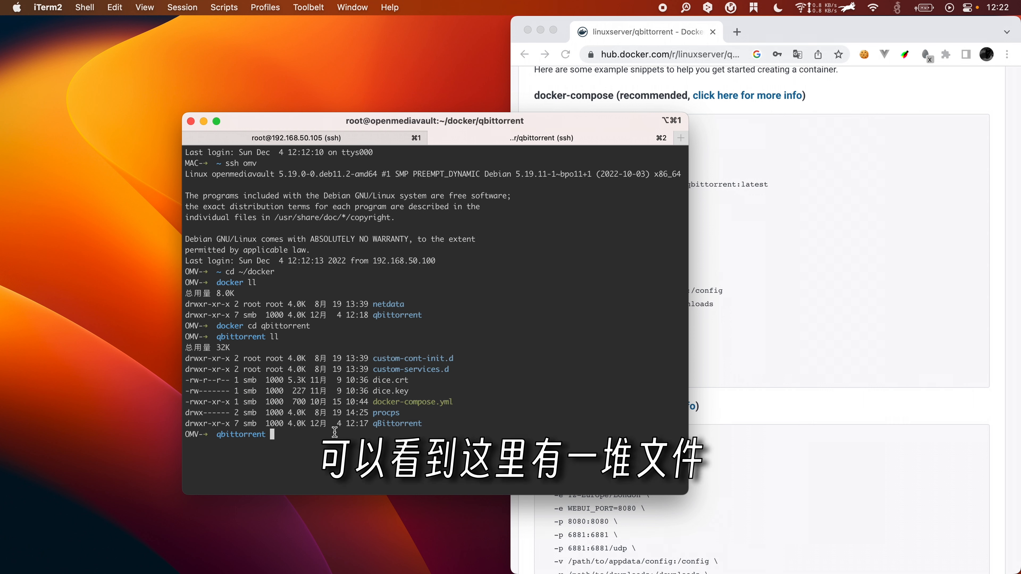
left_click_drag(372, 402, 459, 404)
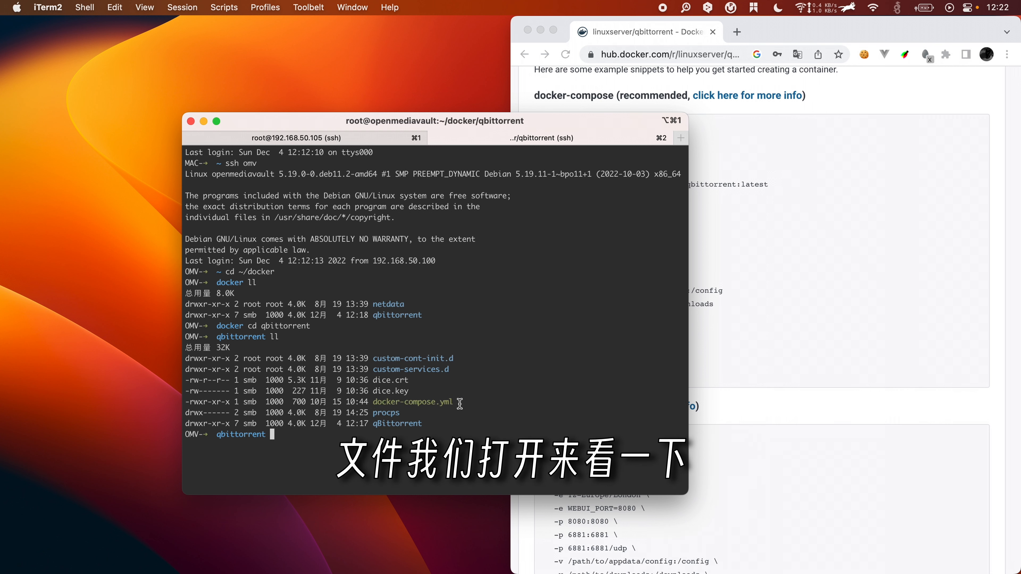
Step: Preview docker-compose.yml in nano, quit without saving, then reopen it in vi
type("vi")
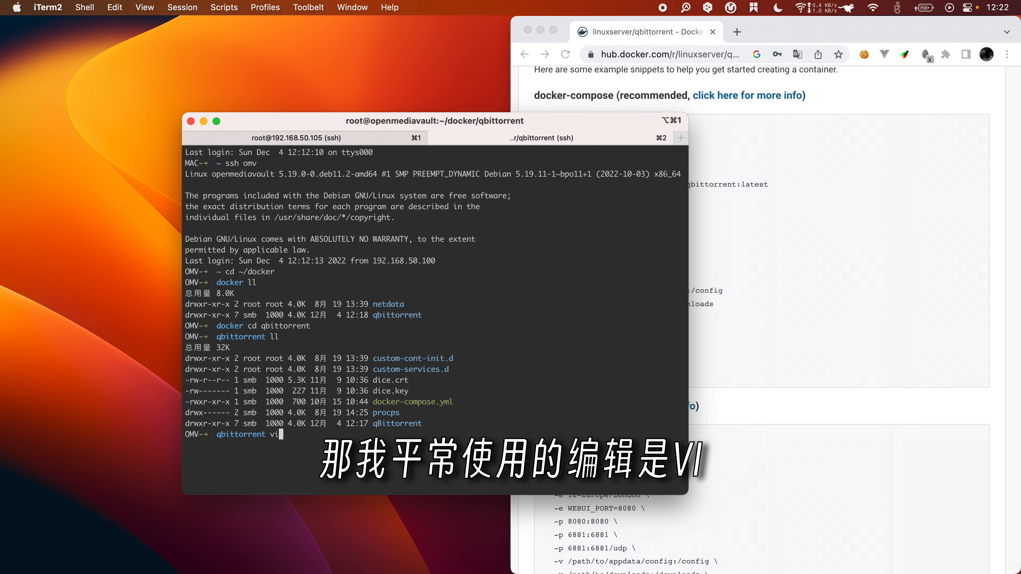
key("BackSpace")
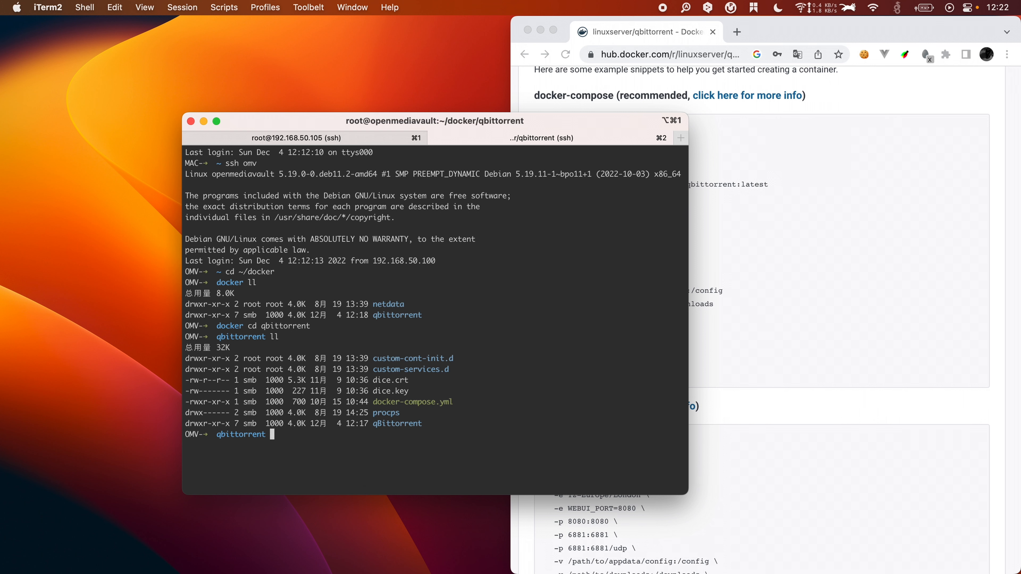
type("na")
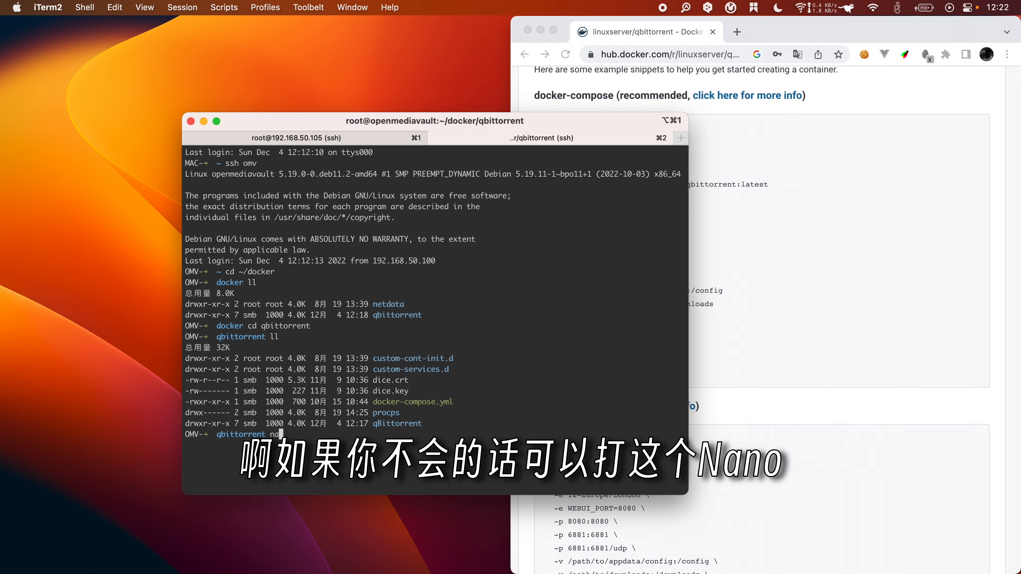
type("no")
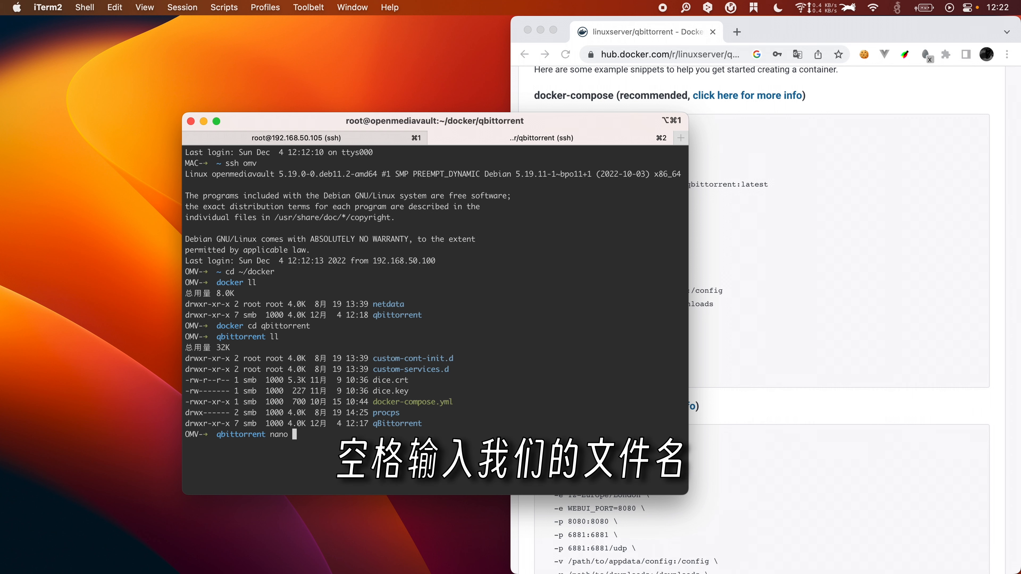
type(" do")
key("Tab")
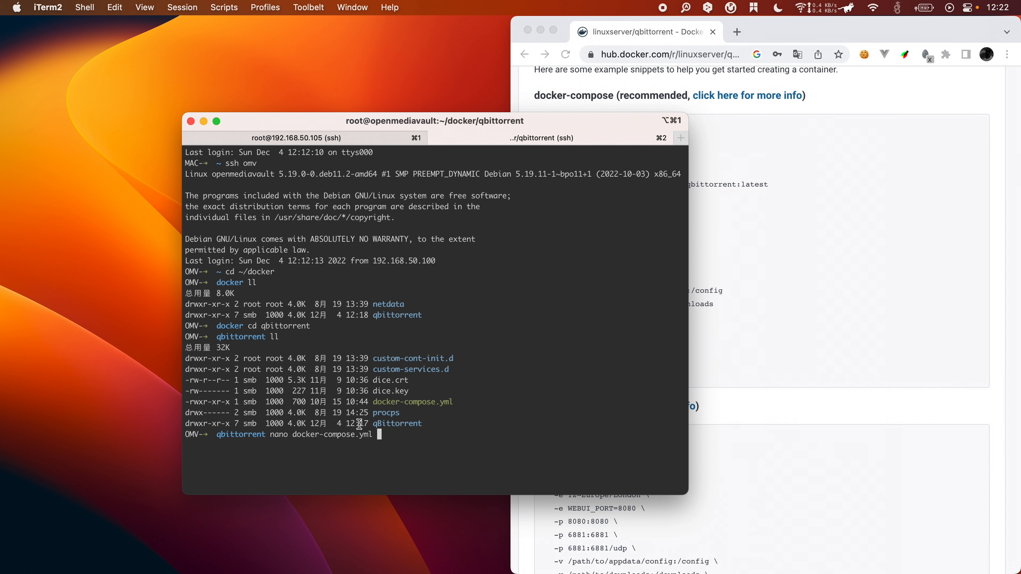
key("Return")
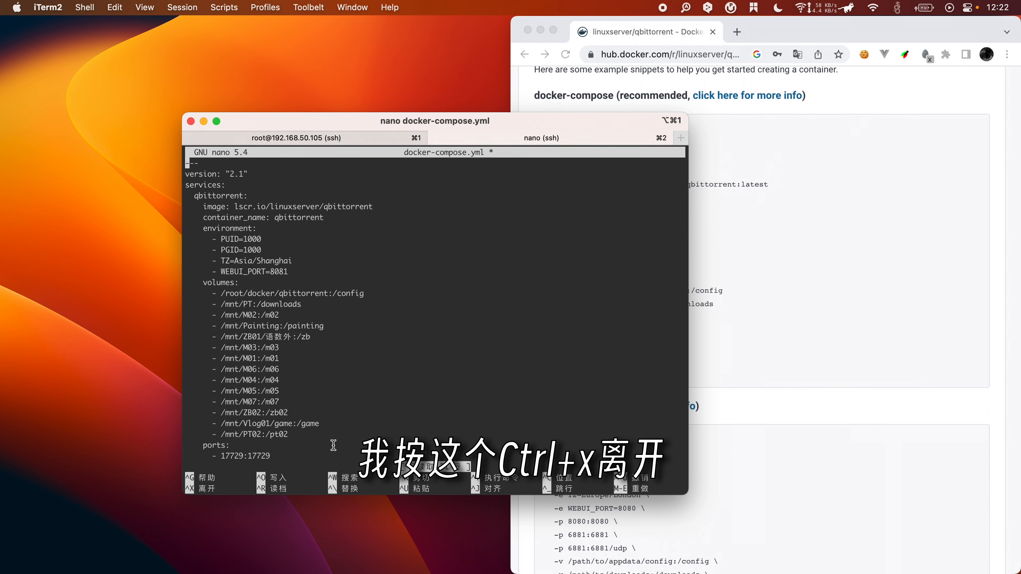
key("ctrl+x")
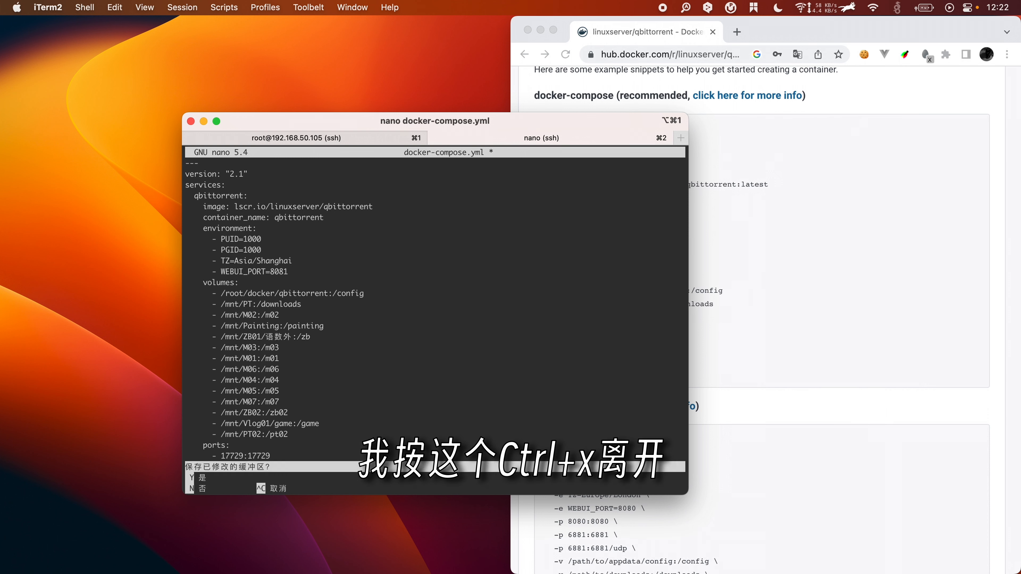
type("n")
type("v")
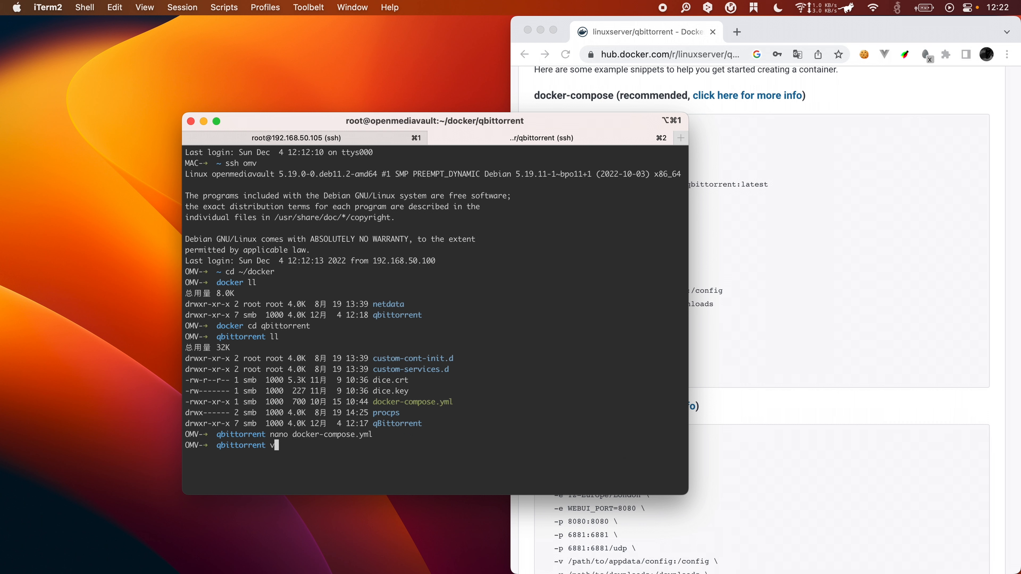
type("i docker-compose.yml")
key("Return")
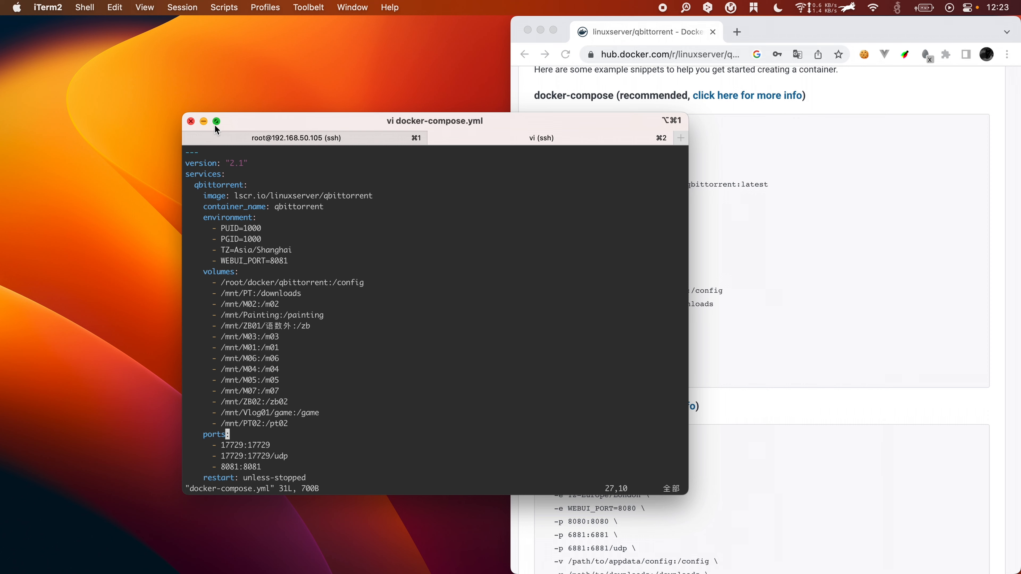
Step: Tile the terminal onto the left half of the screen and focus the Docker Hub page
mouse_move(219, 125)
left_click(237, 143)
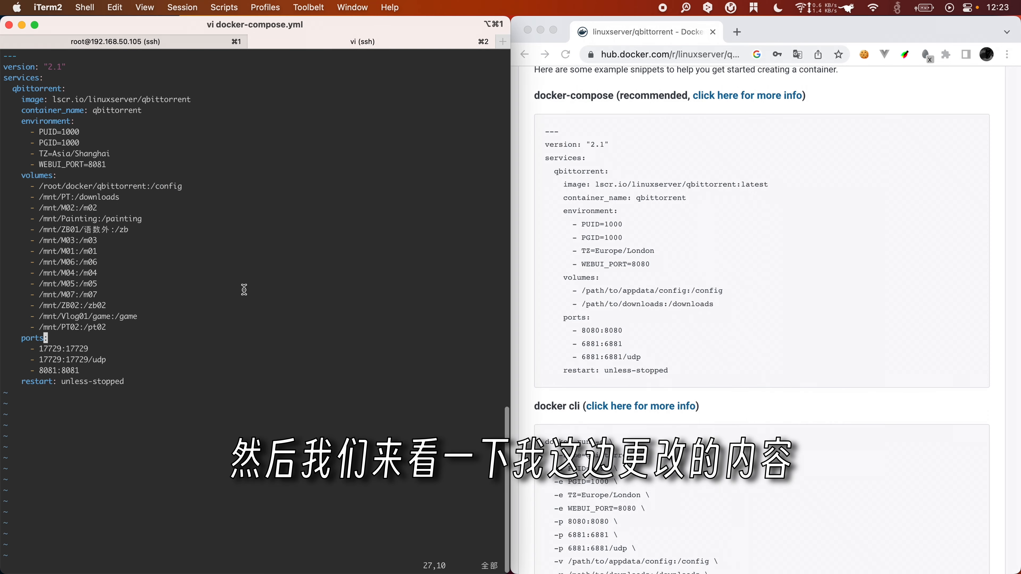
left_click(697, 194)
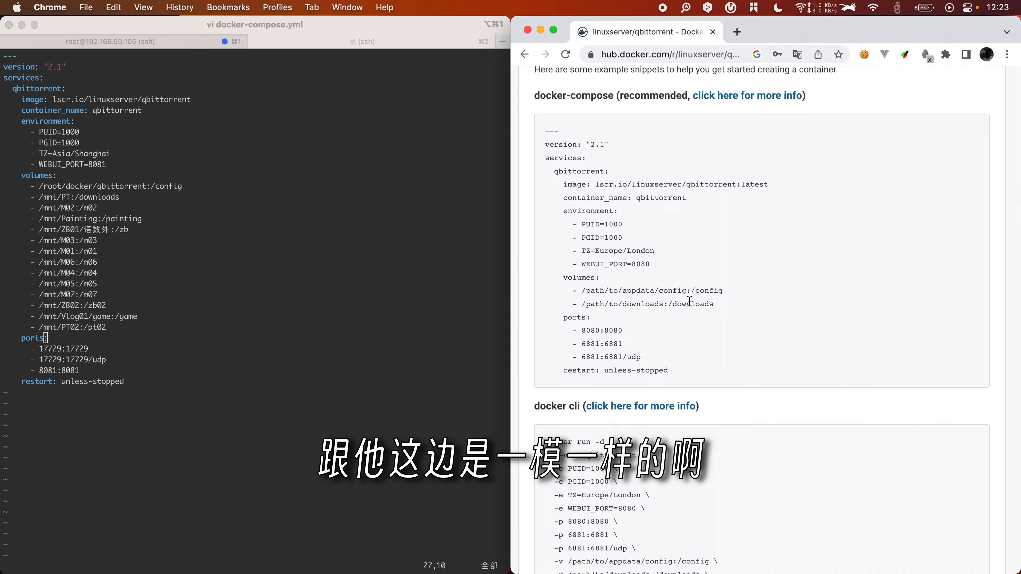
Step: Highlight the example's TZ=Europe/London and WEBUI_PORT settings to compare with the local file
scroll(599, 217, "down", 2)
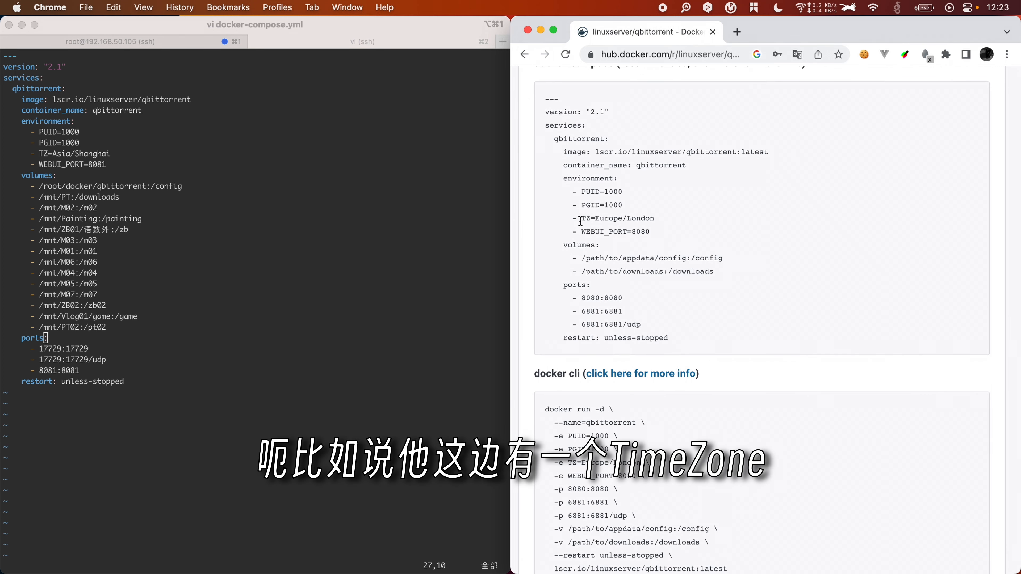
left_click_drag(582, 220, 591, 220)
left_click(602, 221)
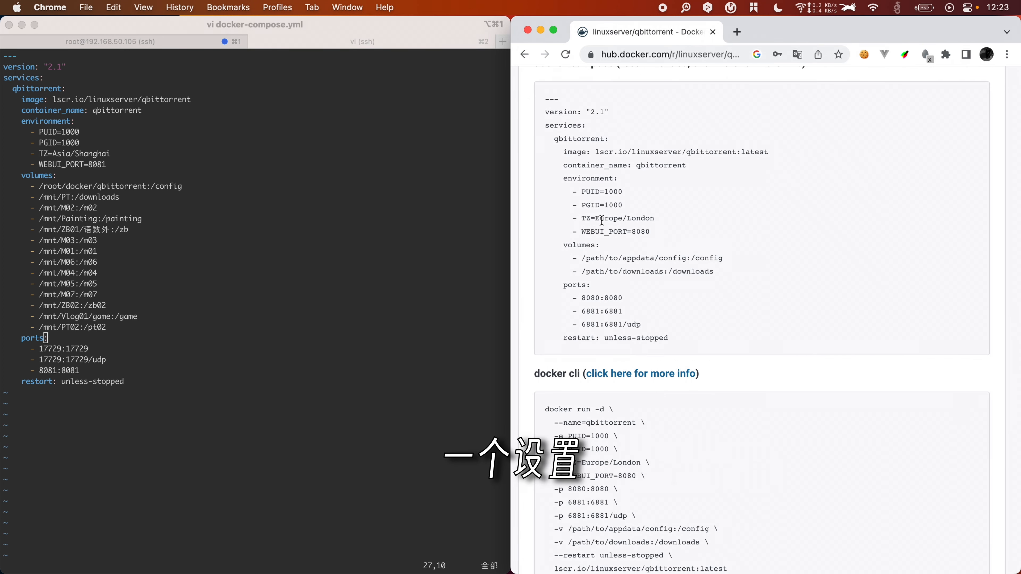
left_click_drag(595, 220, 666, 224)
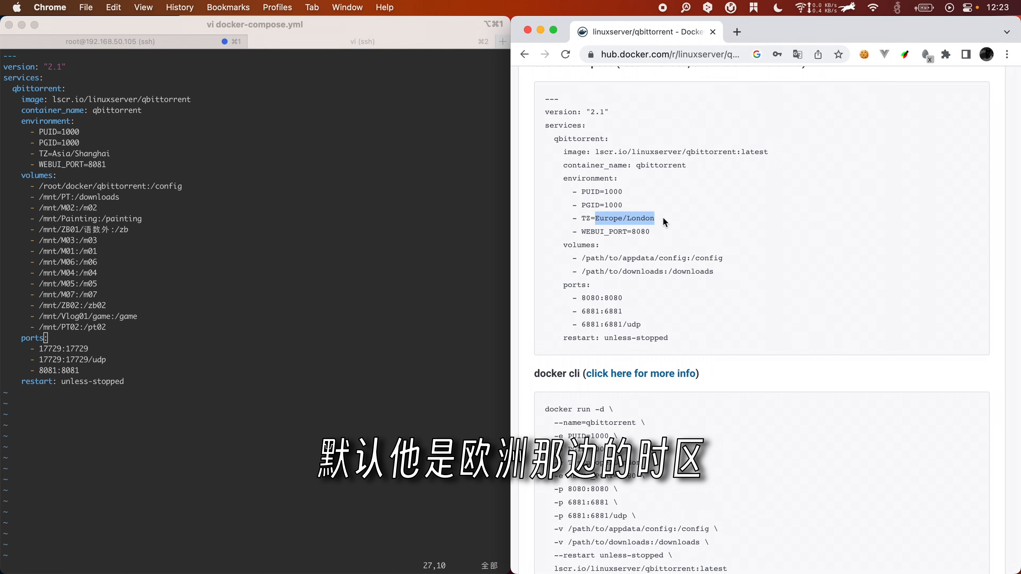
left_click(647, 222)
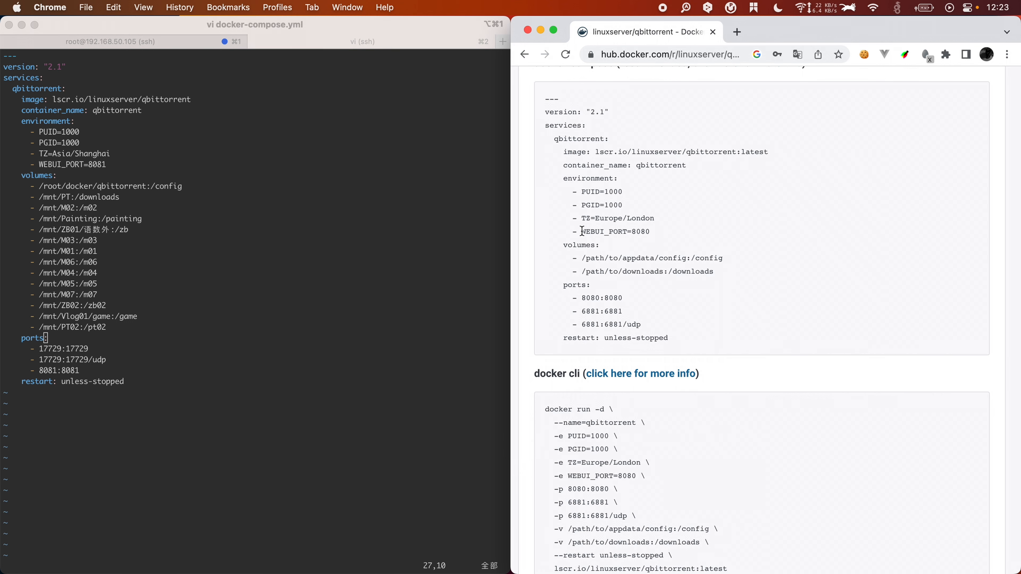
left_click_drag(582, 232, 624, 233)
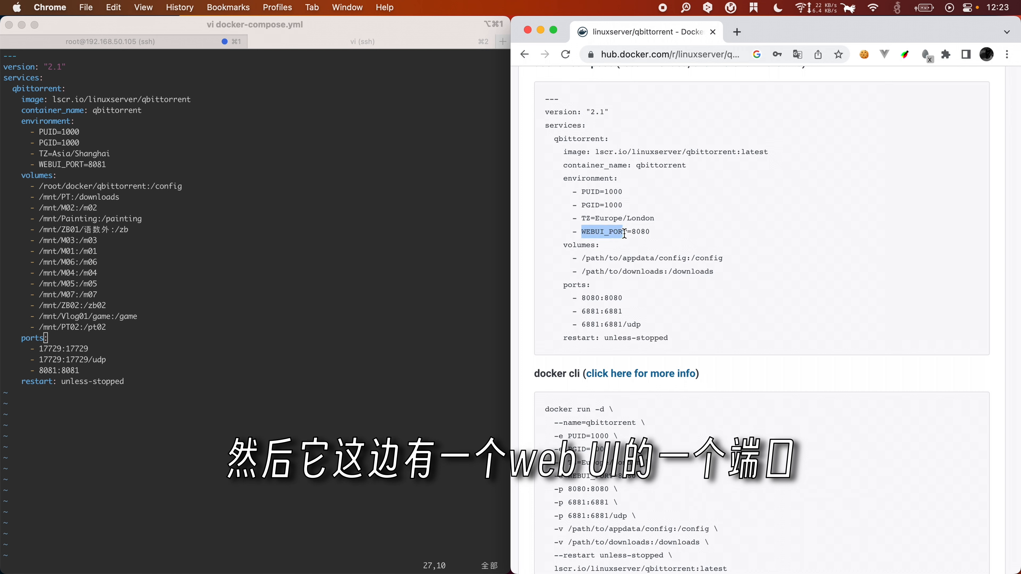
left_click(641, 233)
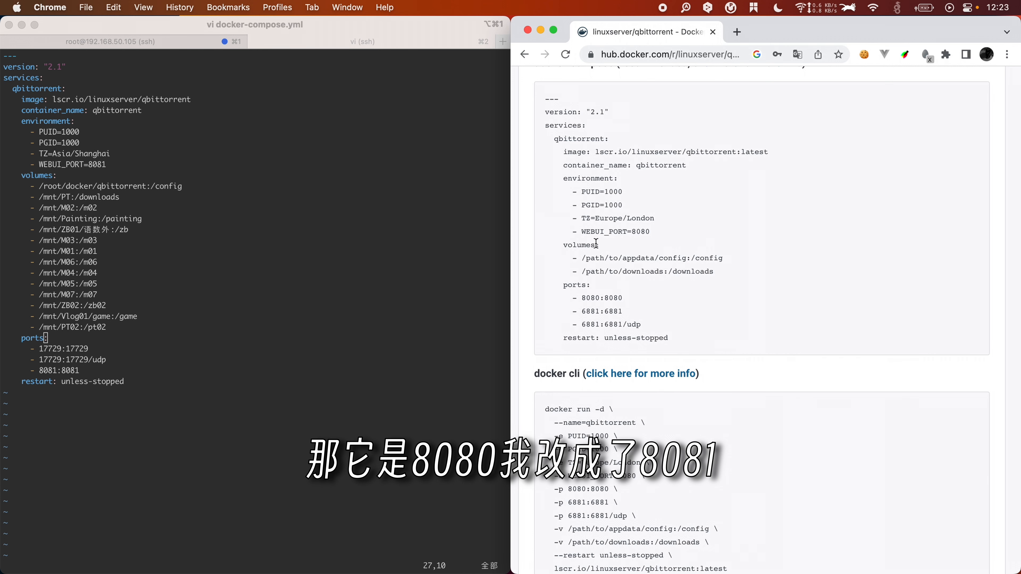
scroll(612, 283, "down", 1)
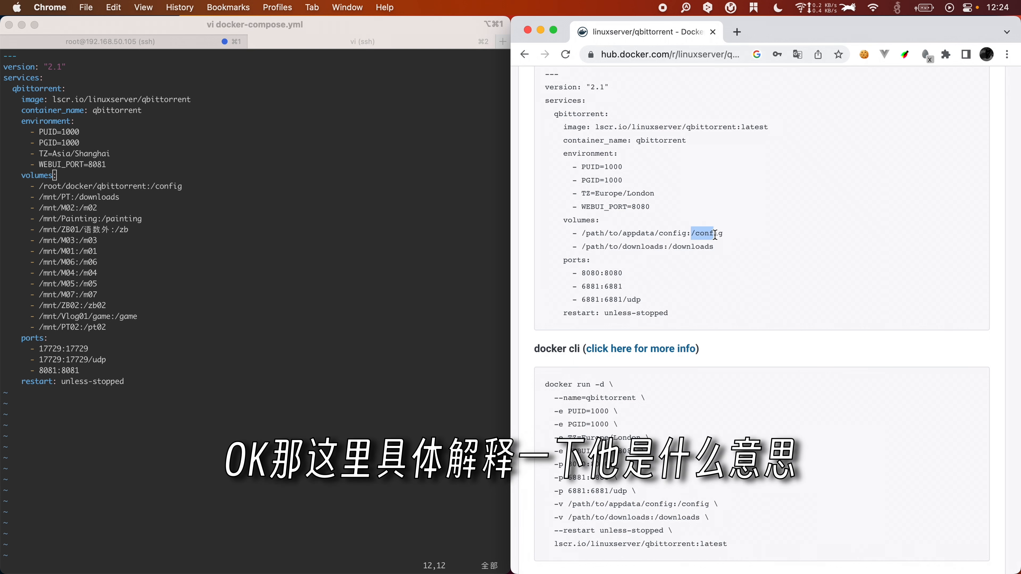
left_click(639, 234)
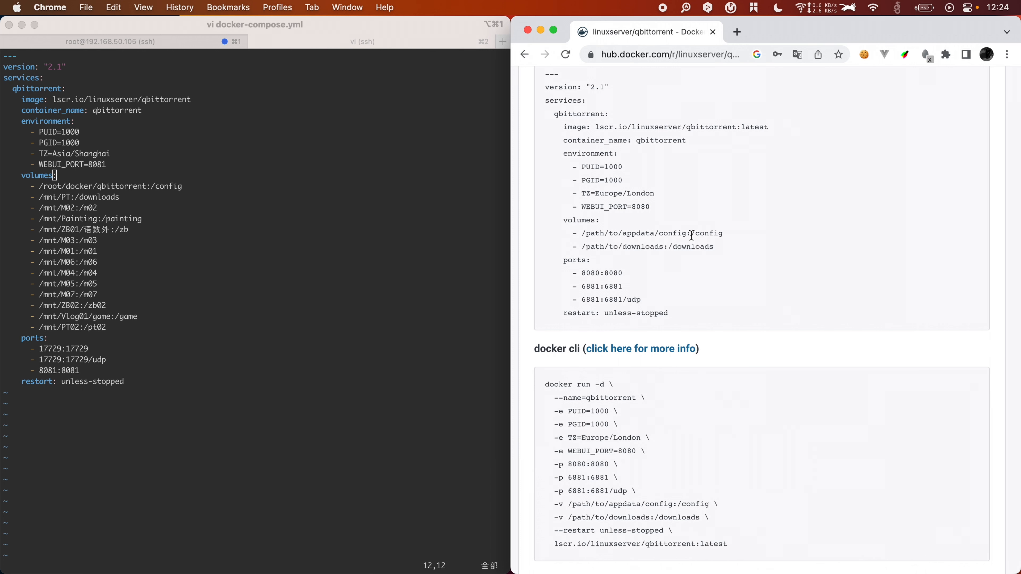
left_click_drag(691, 233, 583, 234)
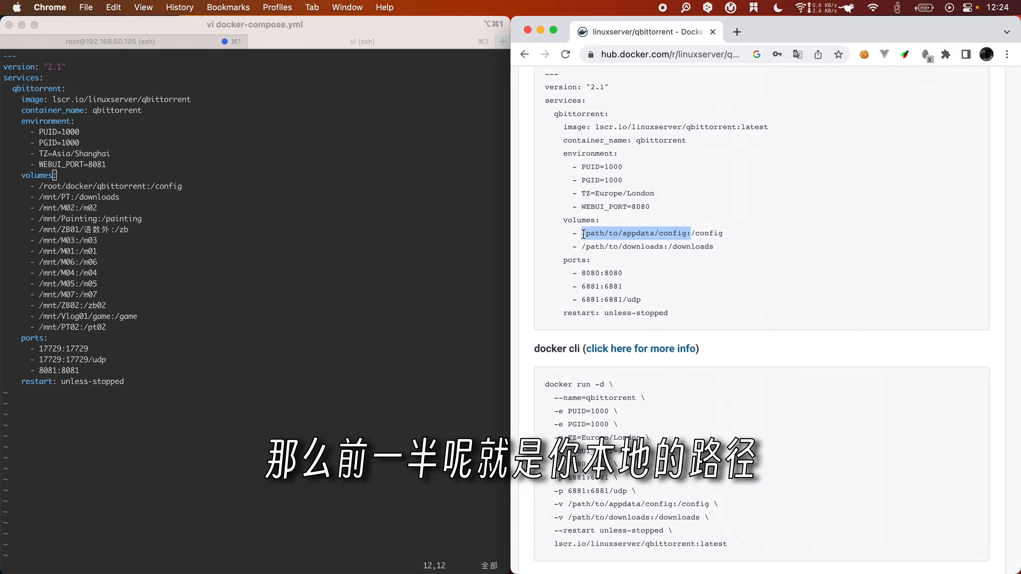
left_click(689, 239)
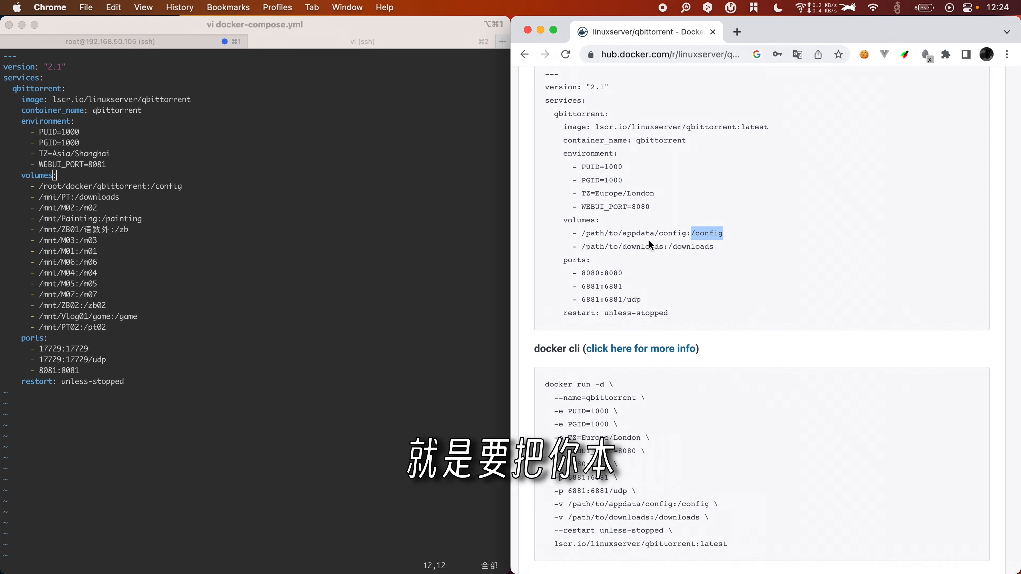
left_click(687, 234)
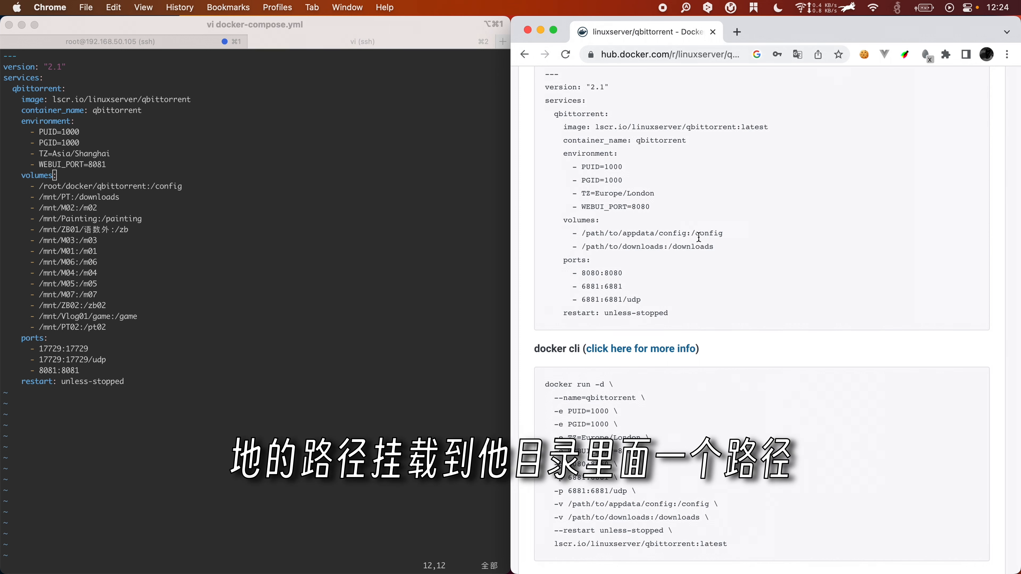
left_click_drag(692, 235, 730, 241)
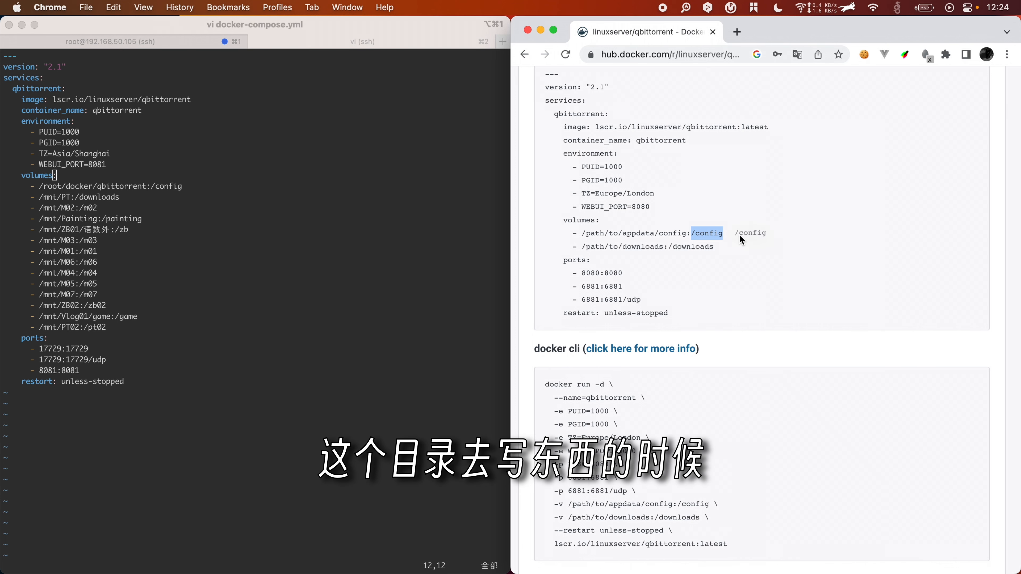
left_click(728, 249)
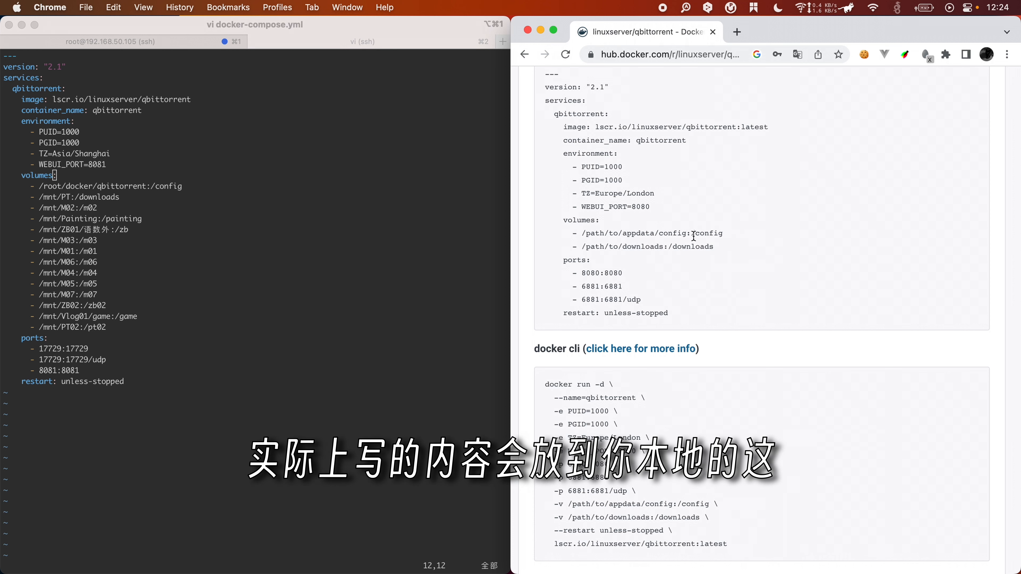
left_click_drag(686, 236, 582, 235)
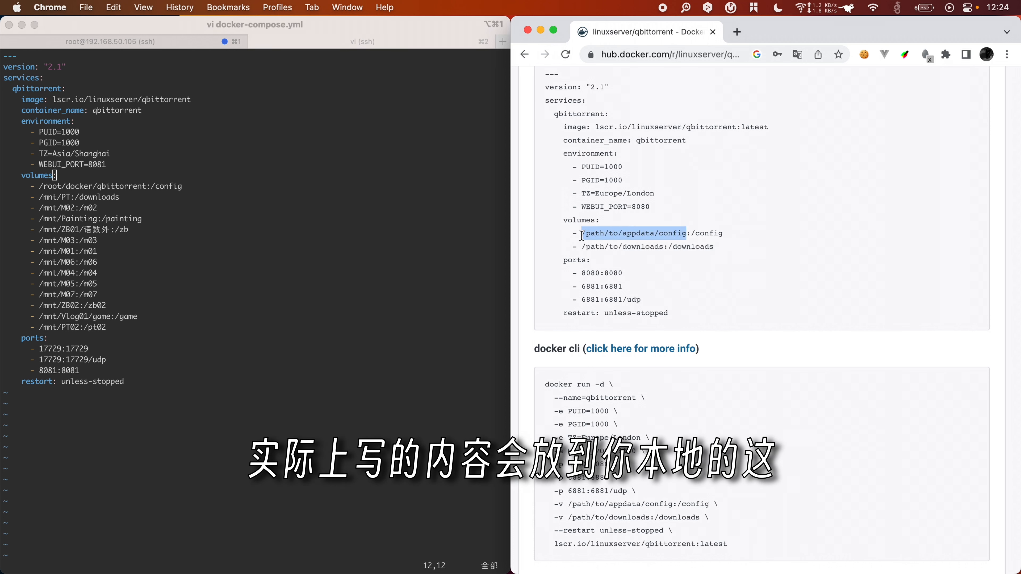
left_click(600, 243)
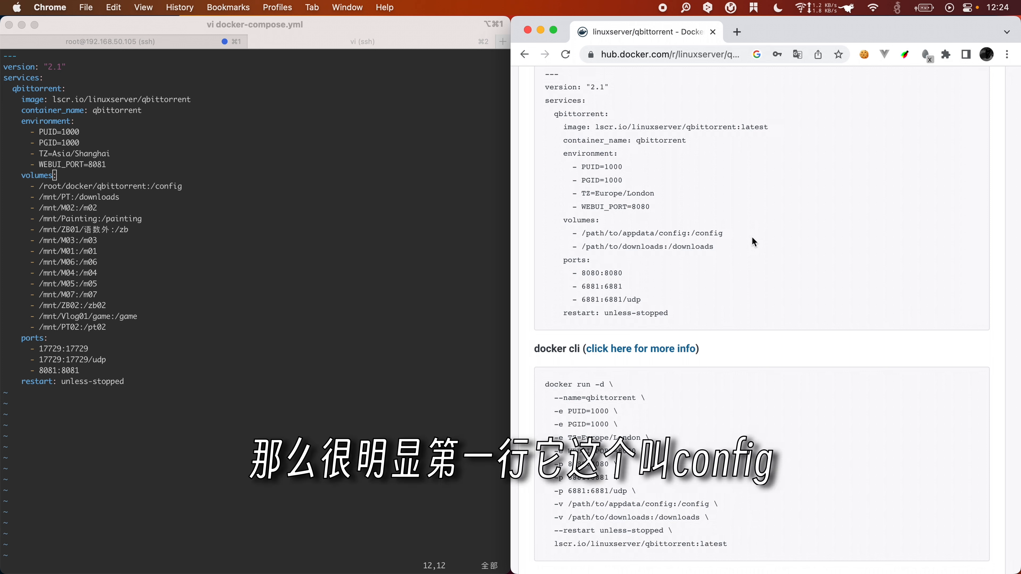
left_click_drag(751, 237, 597, 235)
left_click(709, 233)
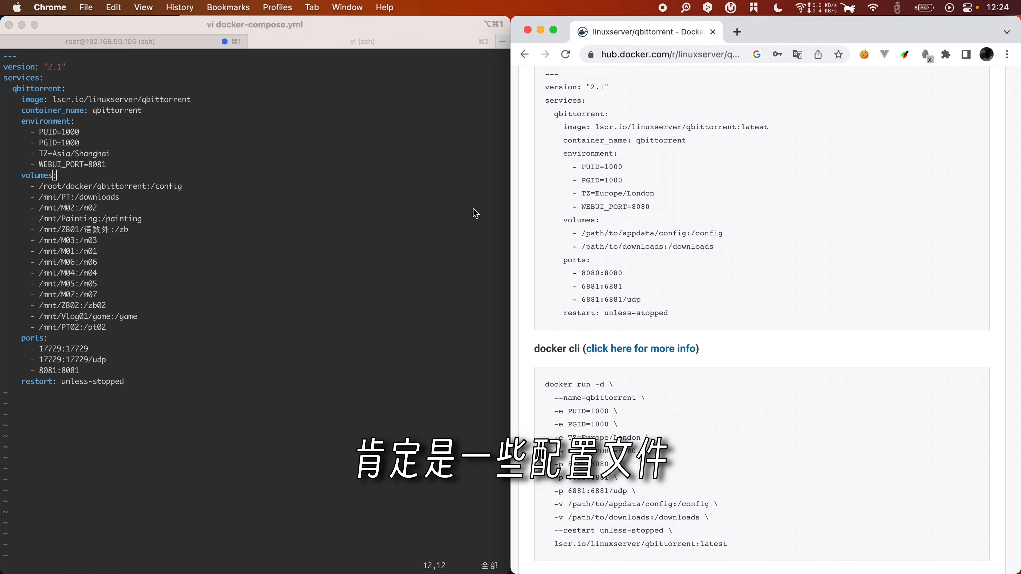
left_click(277, 187)
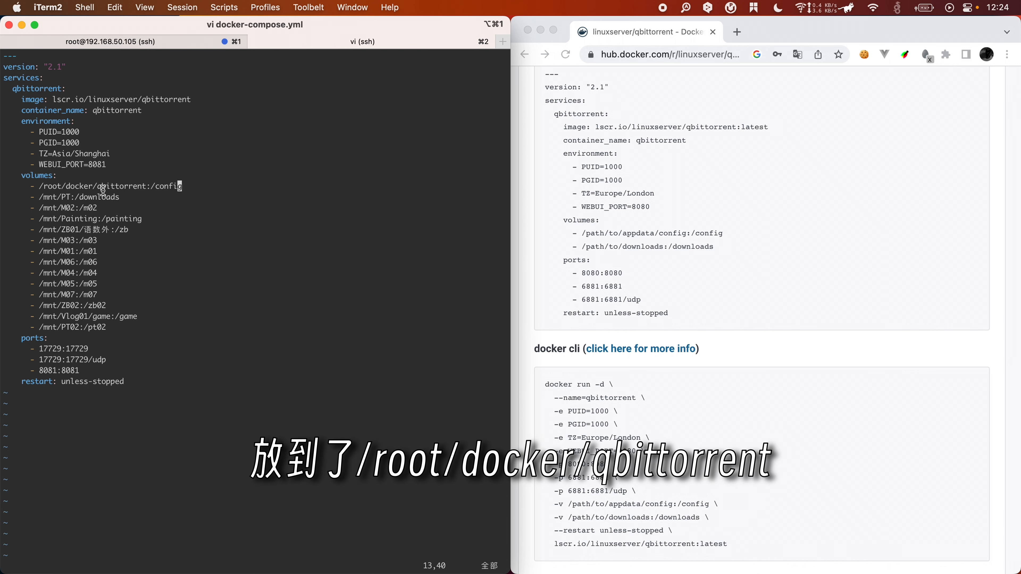
left_click(197, 193)
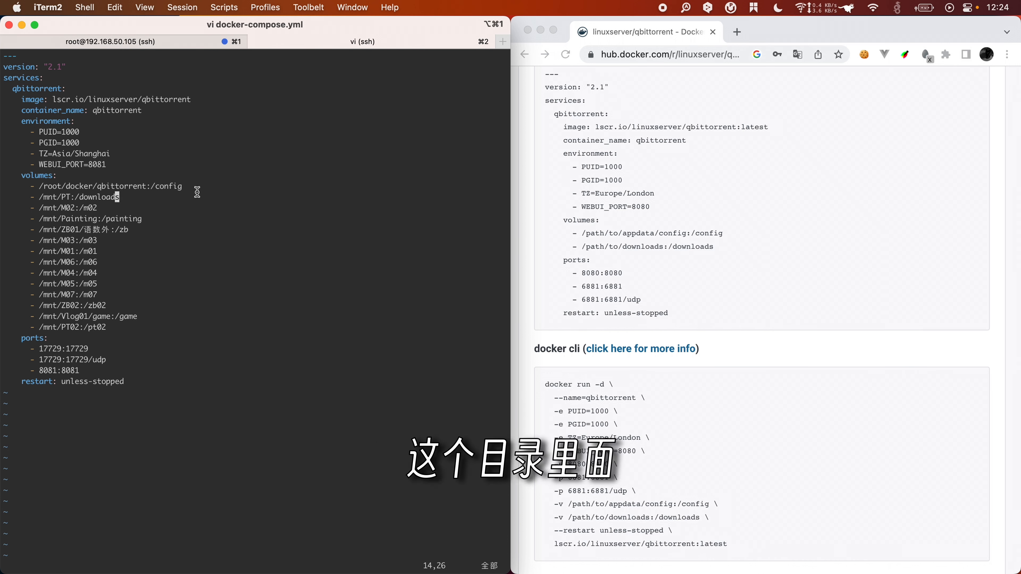
type(":")
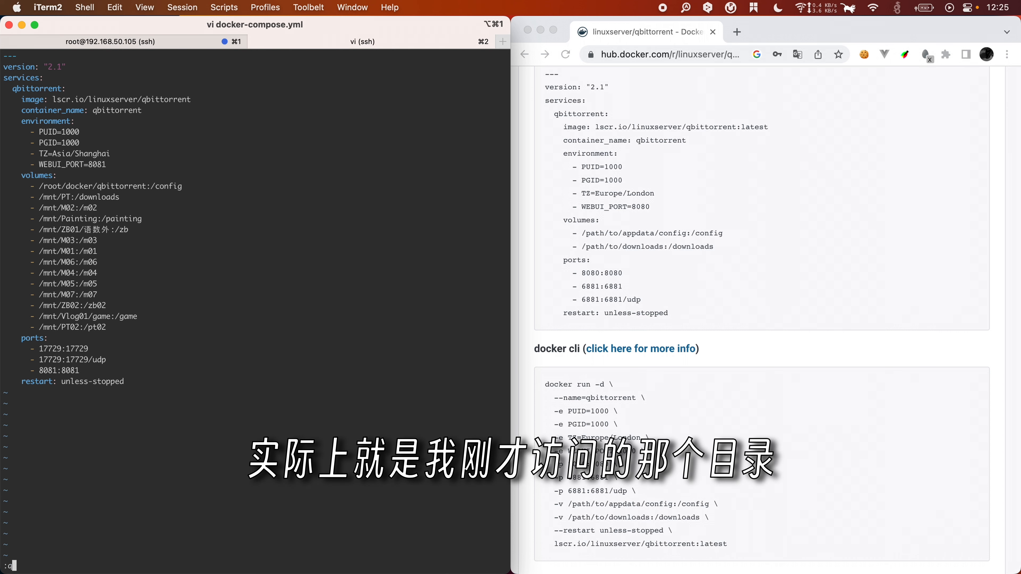
type("q")
key("Return")
type("p")
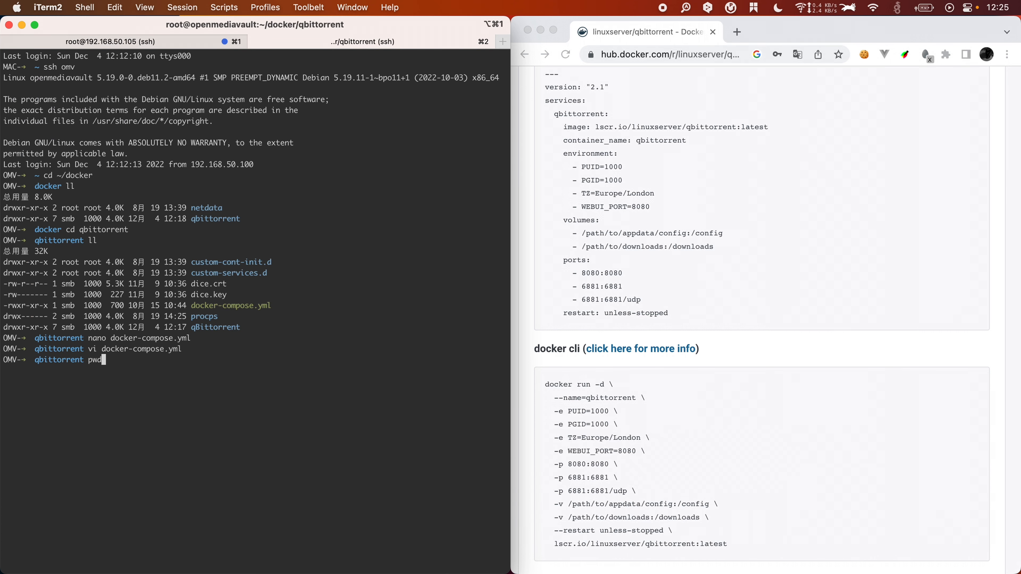
type("wd")
key("Return")
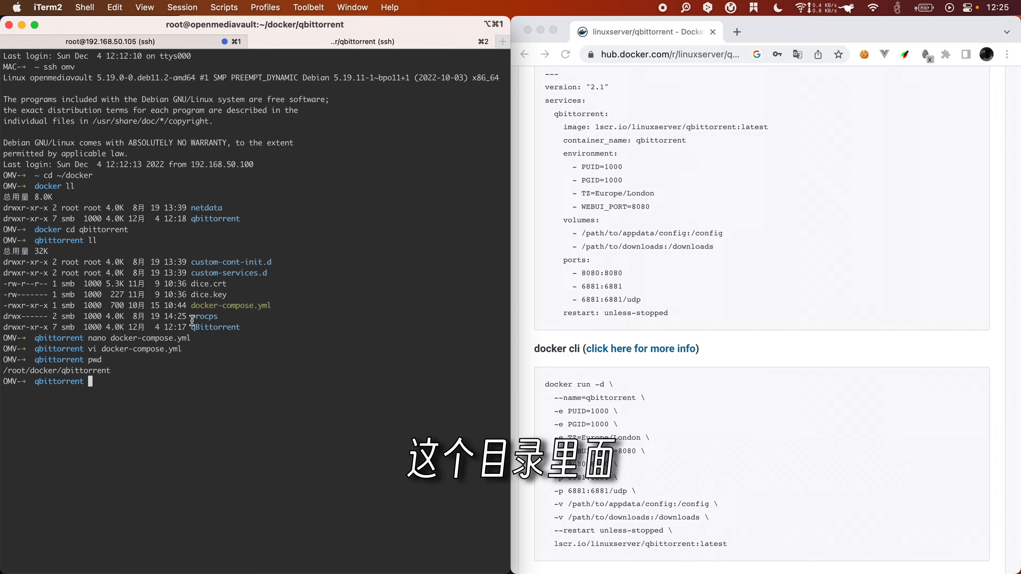
left_click_drag(191, 306, 300, 306)
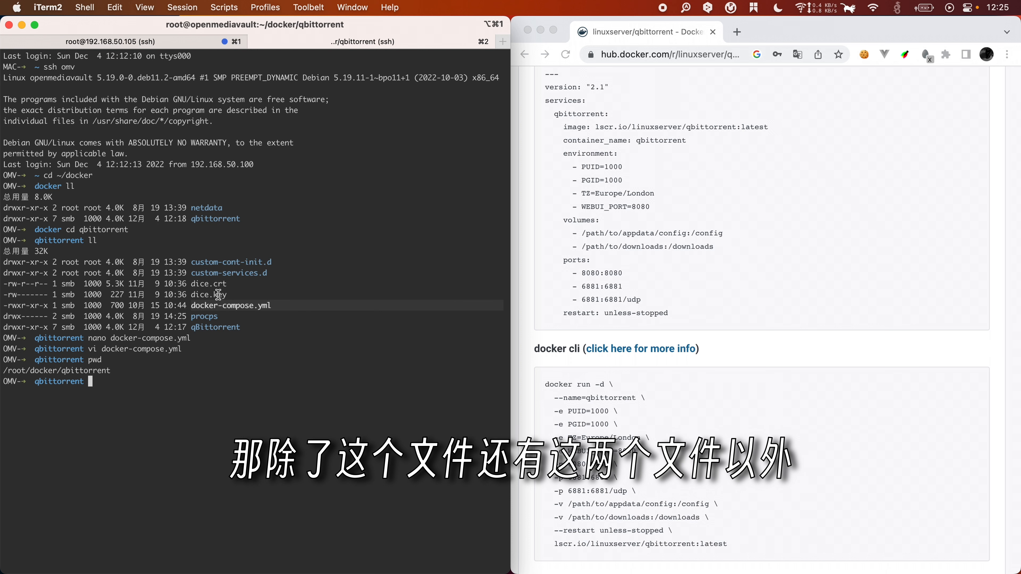
left_click_drag(190, 286, 242, 289)
left_click(269, 276)
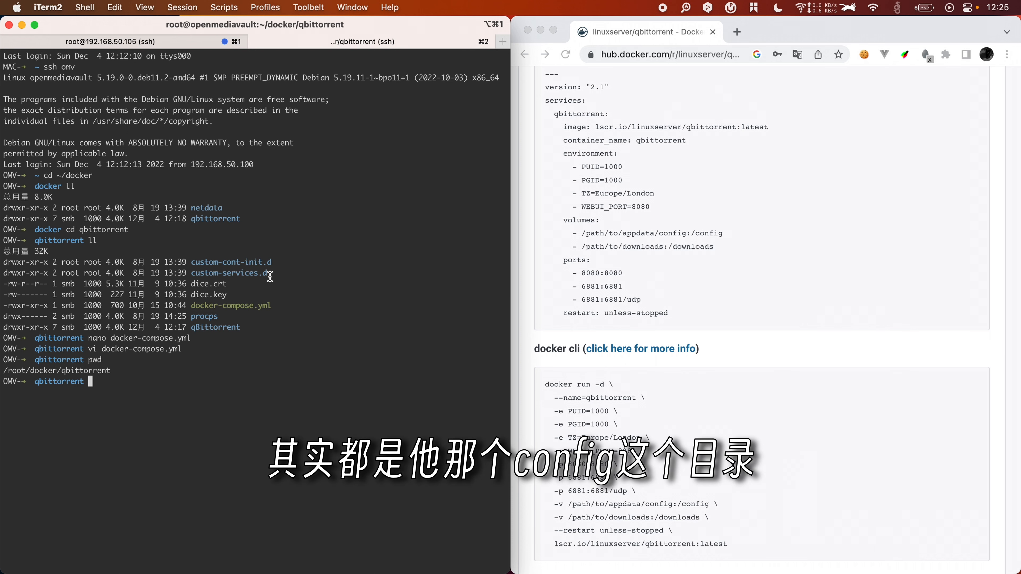
left_click(688, 243)
left_click_drag(695, 232, 758, 236)
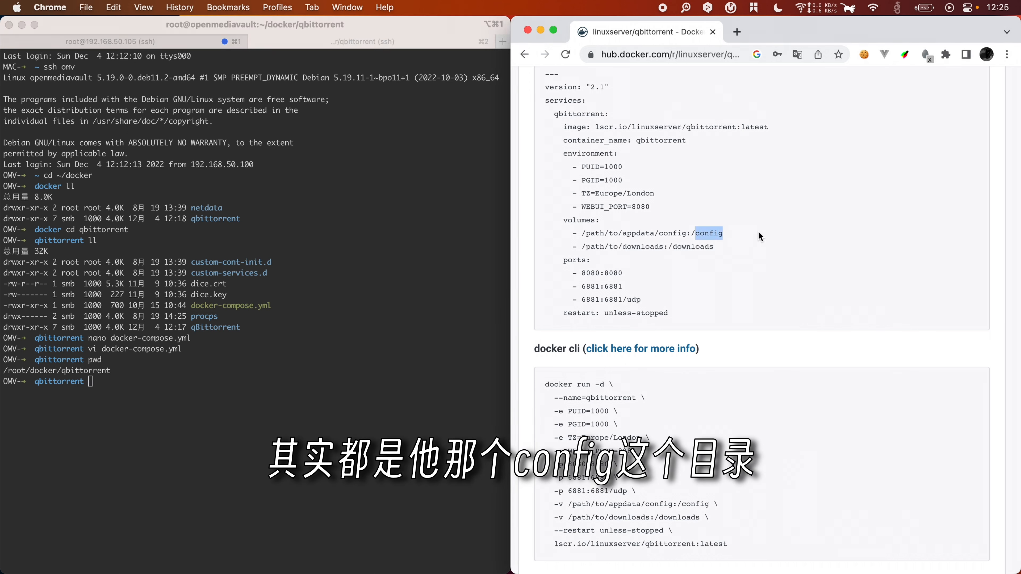
left_click(284, 290)
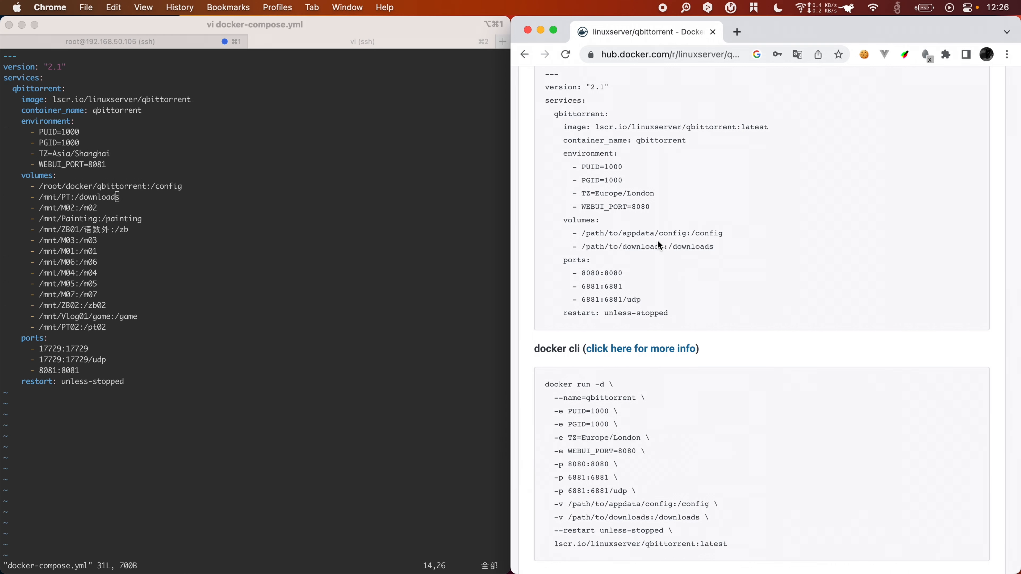
left_click_drag(674, 247, 714, 247)
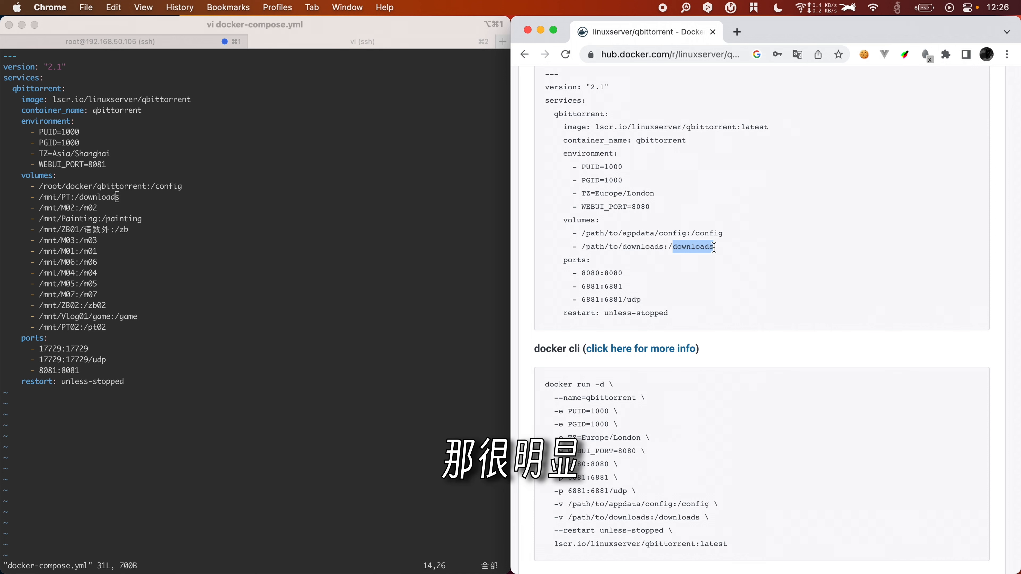
left_click(714, 248)
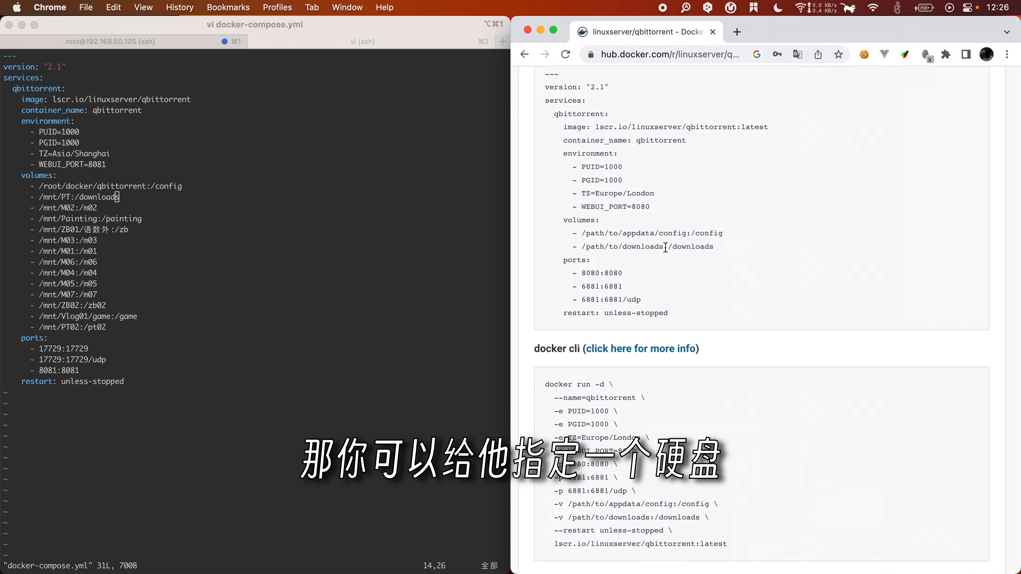
left_click_drag(664, 247, 582, 247)
left_click(164, 231)
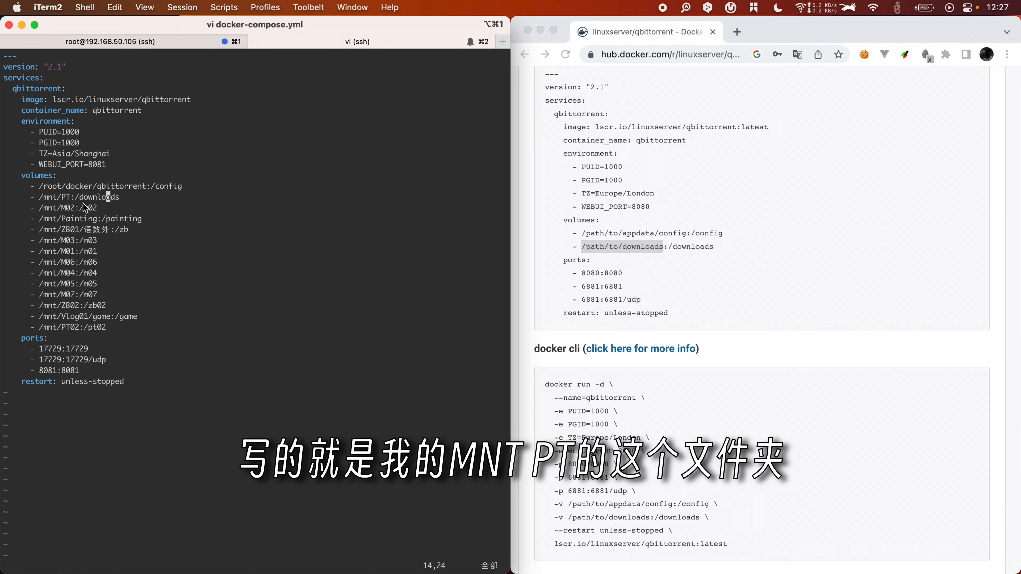
key("Right")
key("Right")
left_click(677, 183)
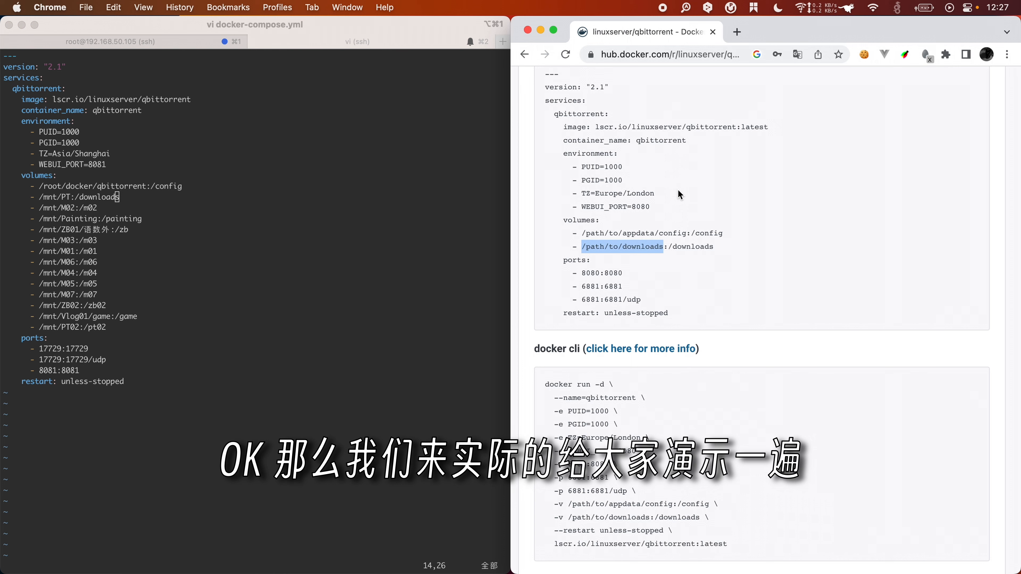
left_click(677, 192)
scroll(690, 286, "up", 2)
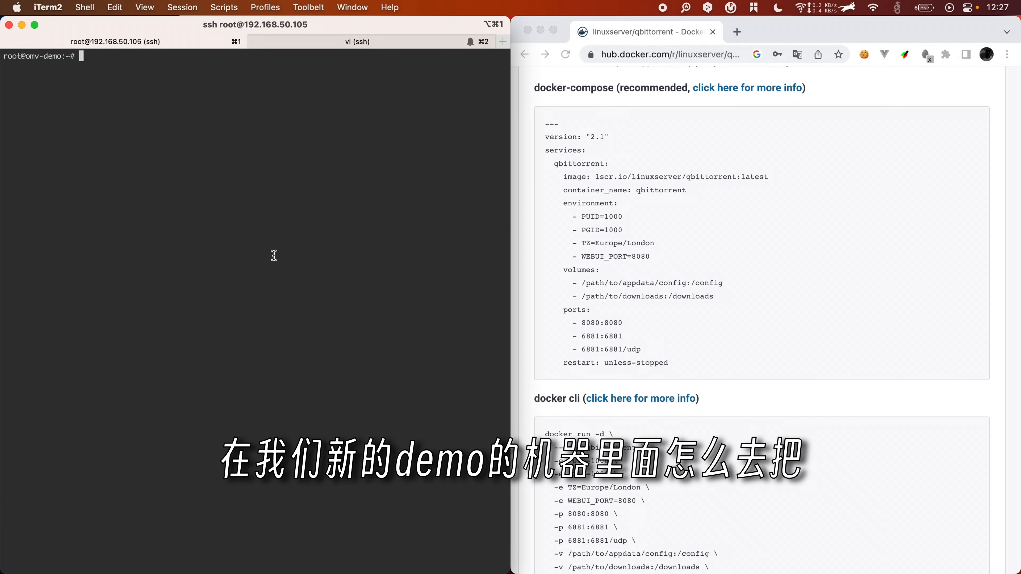
Step: Review Docker Hub's docker-compose example block beside the omv-demo root shell
left_click(748, 253)
left_click_drag(728, 367, 554, 123)
left_click(635, 188)
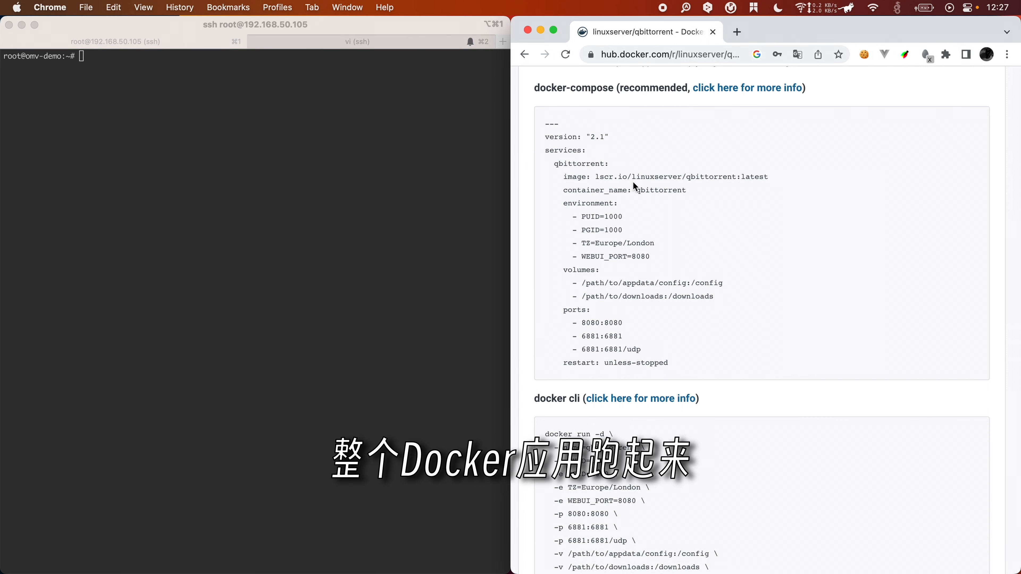
scroll(704, 282, "down", 4)
scroll(703, 281, "up", 6)
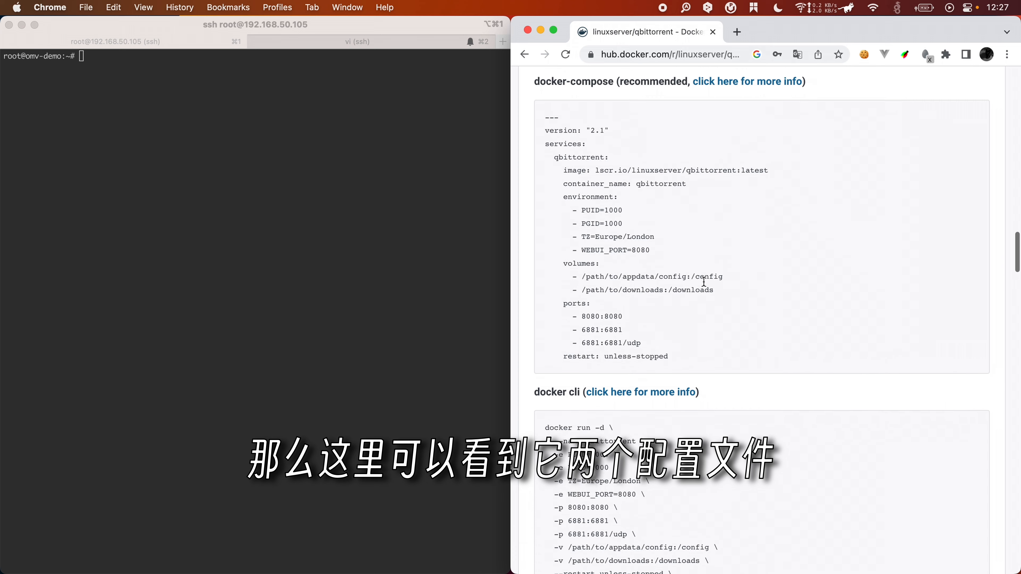
scroll(685, 353, "down", 6)
scroll(686, 353, "up", 2)
scroll(690, 163, "up", 3)
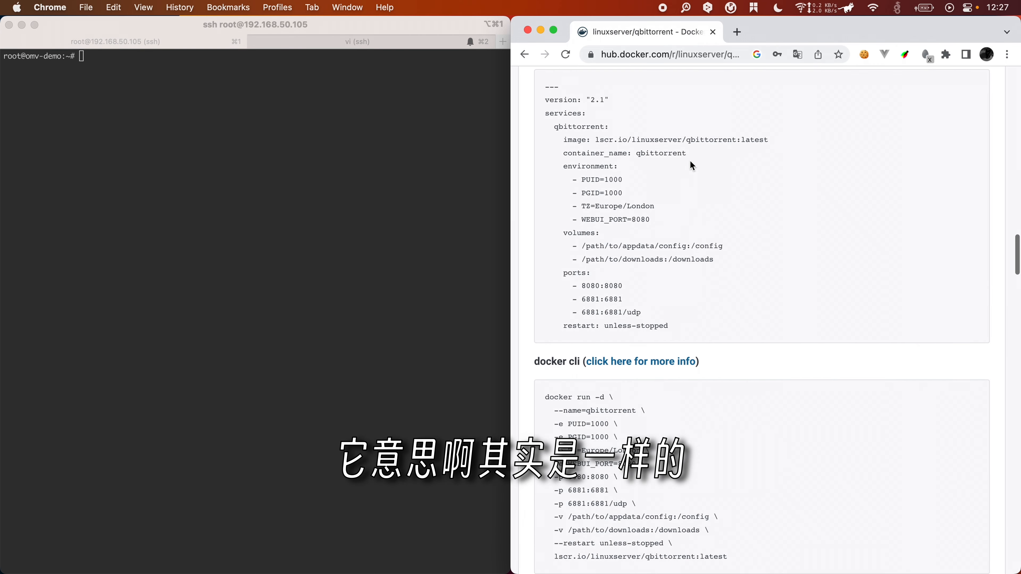
Step: Look over the compose and docker run examples on the qbittorrent Docker Hub page
scroll(659, 257, "down", 3)
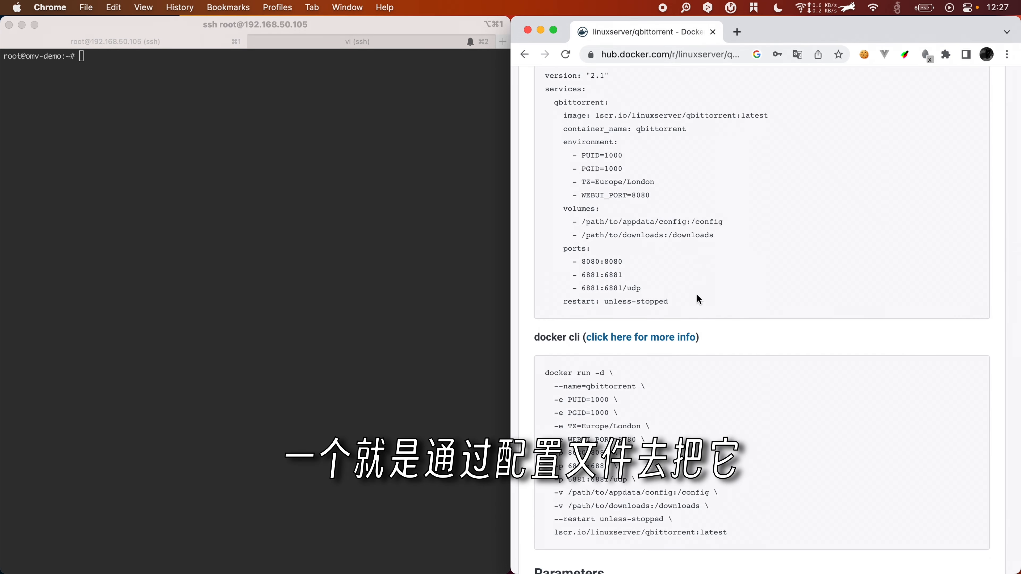
left_click_drag(696, 294, 582, 117)
scroll(581, 120, "up", 3)
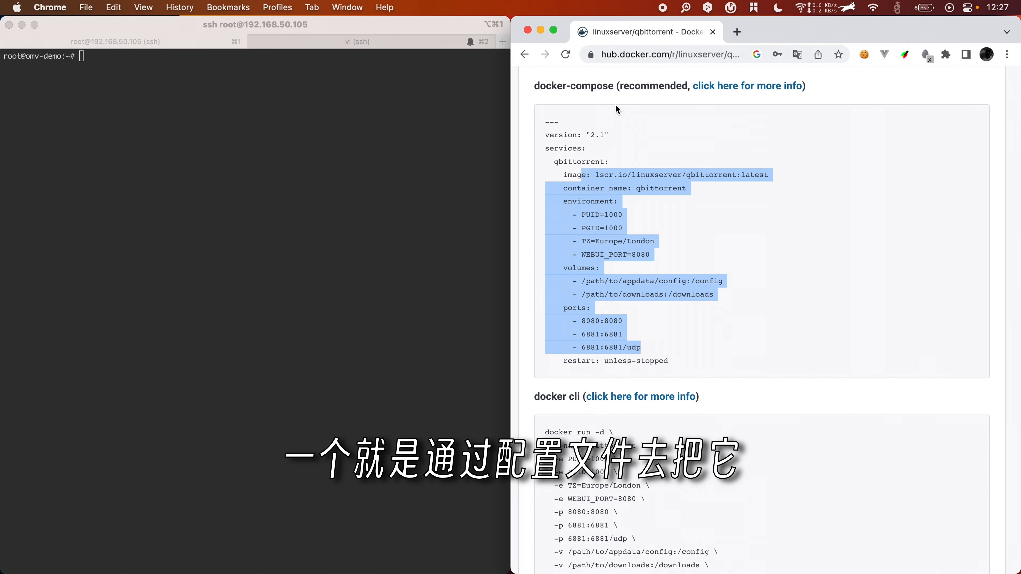
scroll(573, 134, "down", 5)
left_click(682, 386)
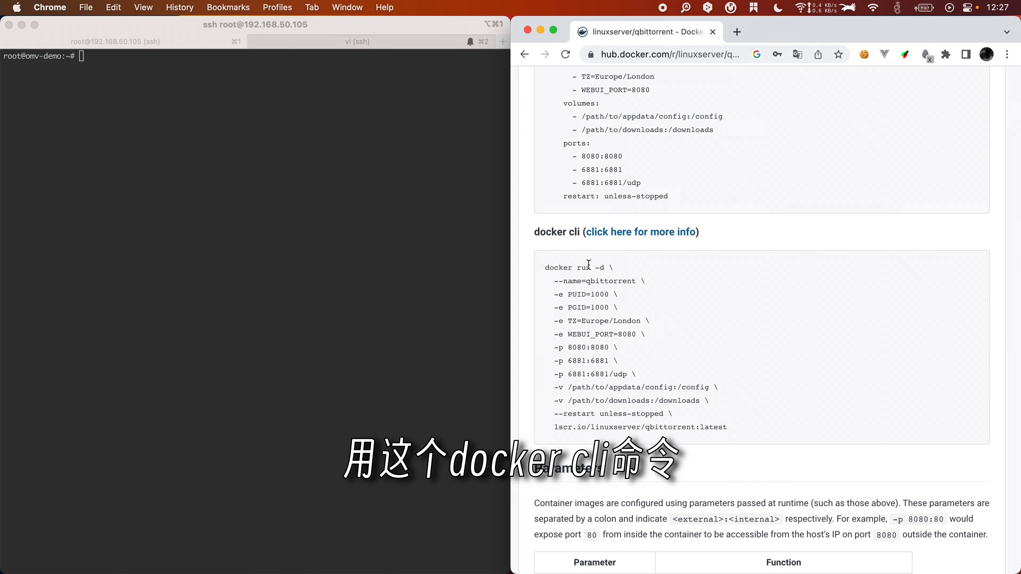
left_click_drag(595, 268, 739, 426)
left_click(742, 420)
Step: Copy the word 'docker-compose' from the usage heading to the clipboard
scroll(757, 381, "up", 7)
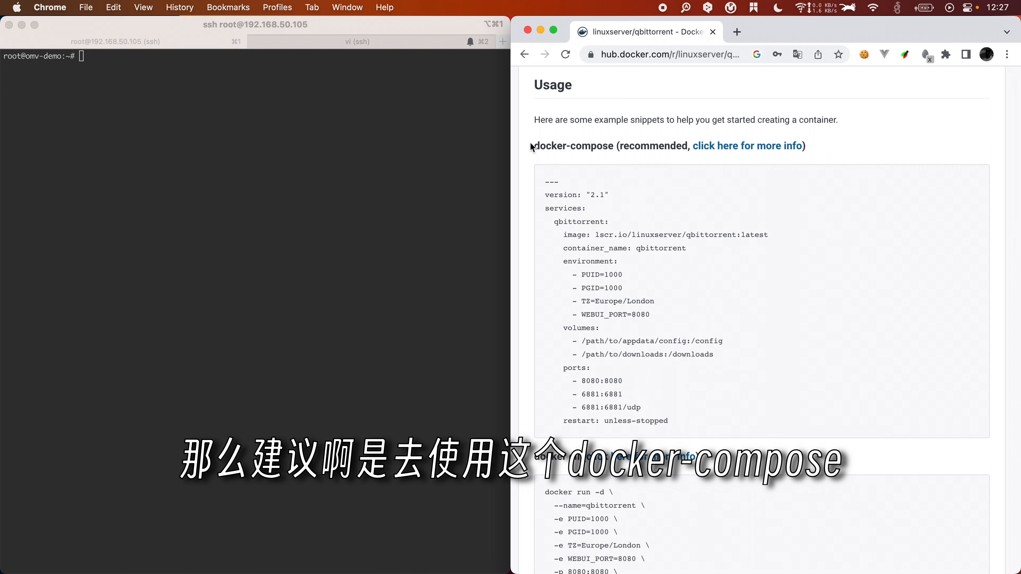
left_click_drag(531, 144, 613, 146)
key("super+c")
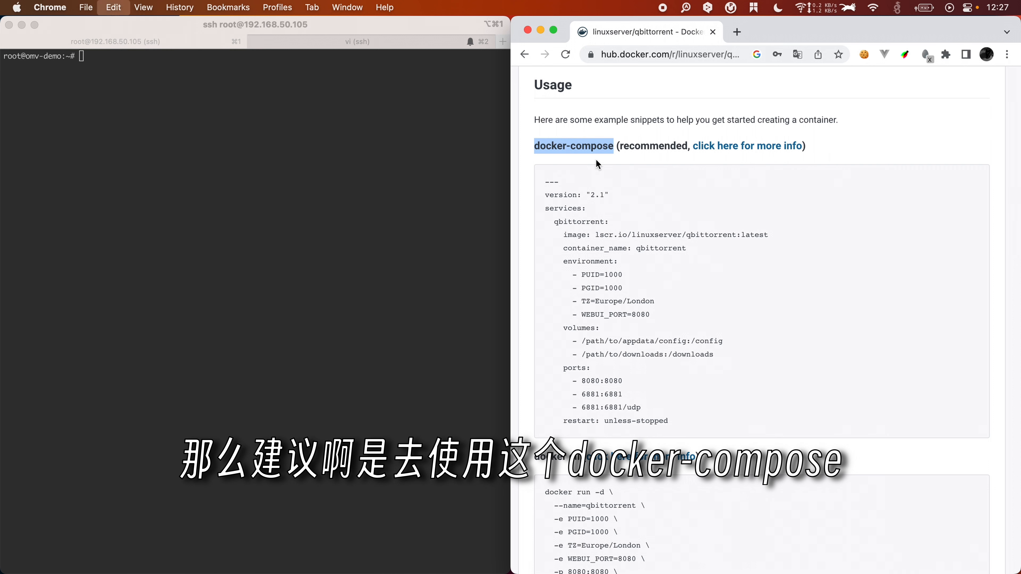
left_click(371, 188)
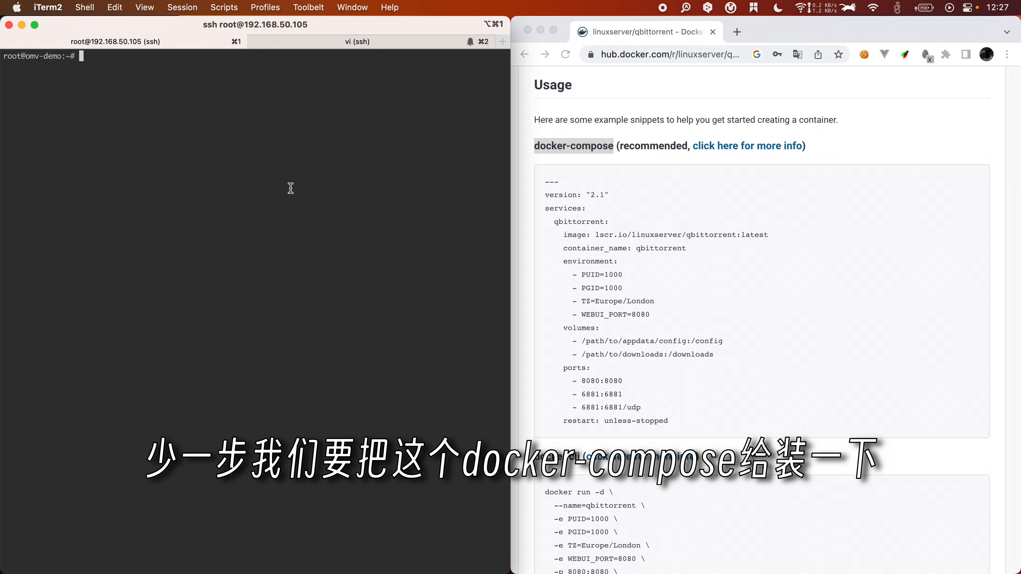
Step: Install the docker-compose package with apt-get, confirming the installation
type("apt-get")
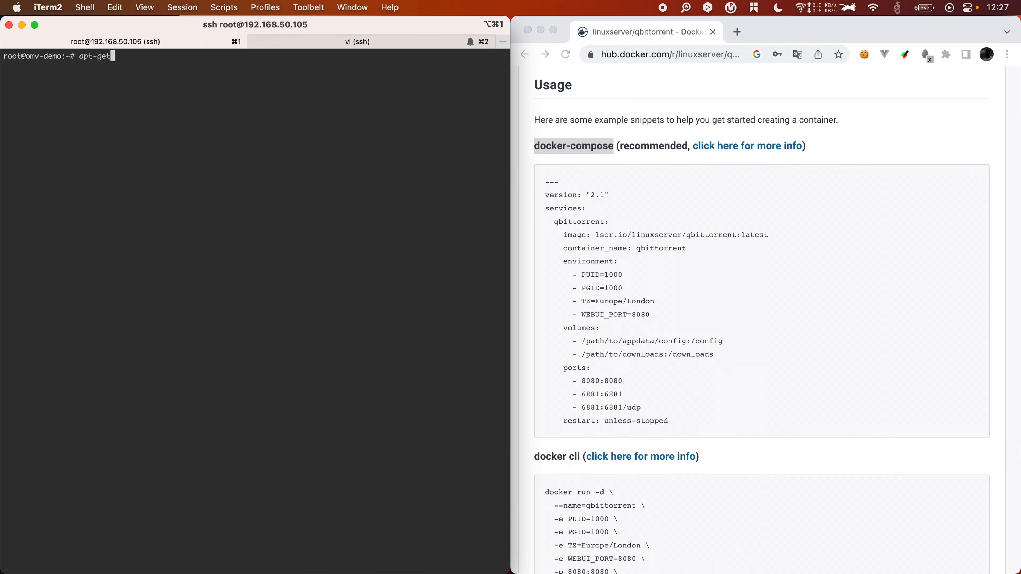
type(" install")
key("super+v")
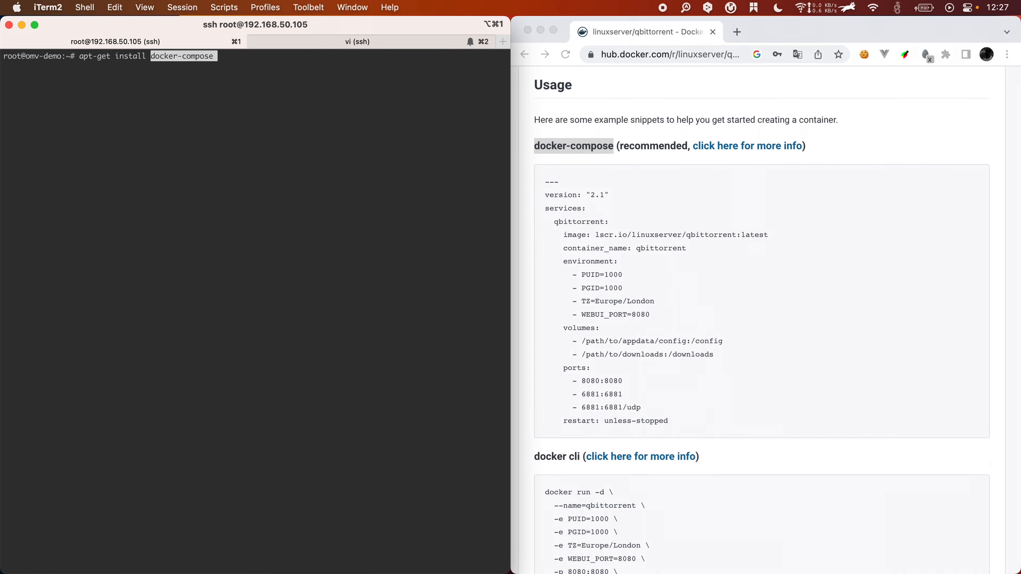
key("Return")
type("y")
key("Return")
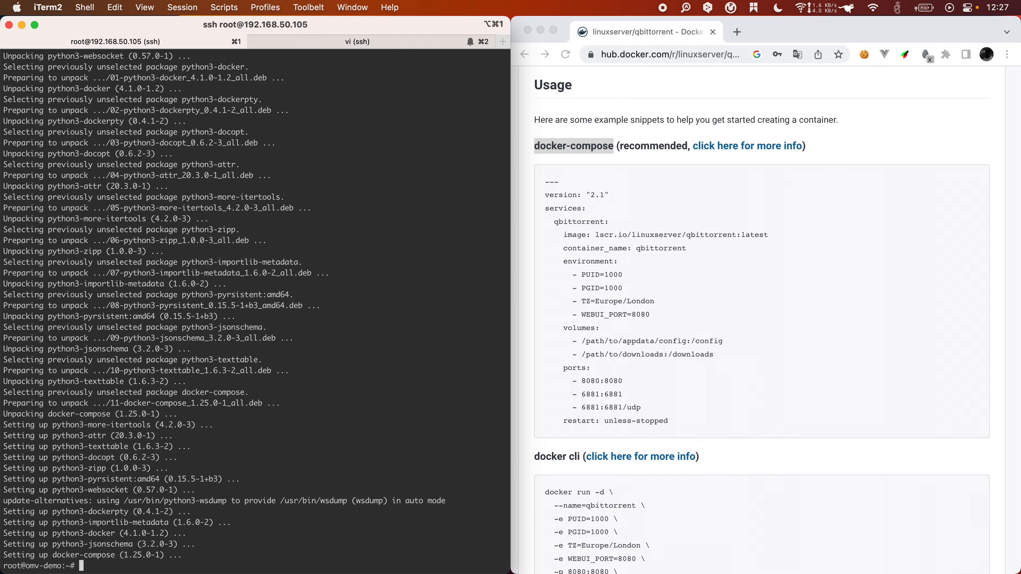
Step: List the home directory, then create a docker folder with a qt folder inside it
type("ll")
key("Return")
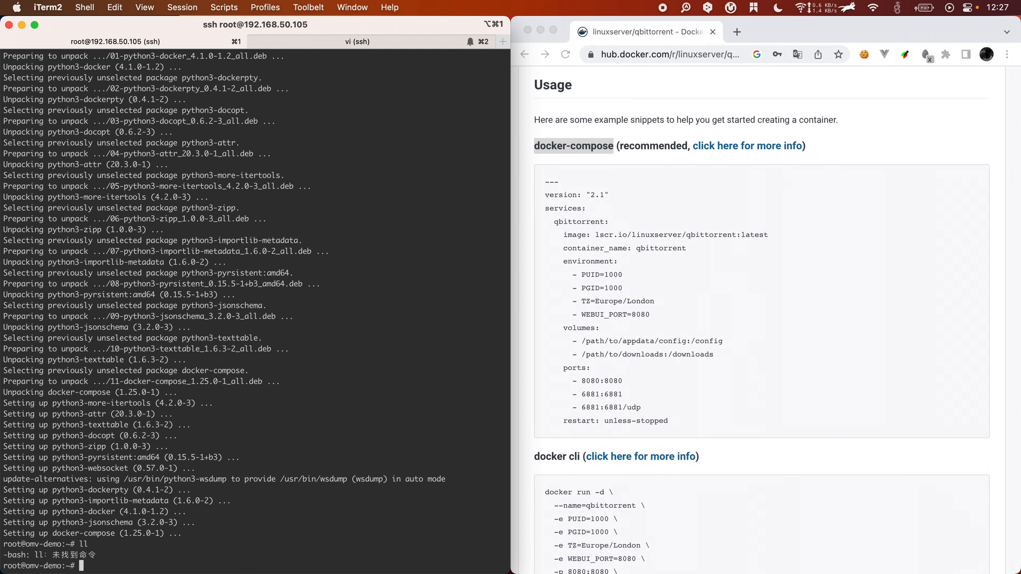
type("ls")
key("Return")
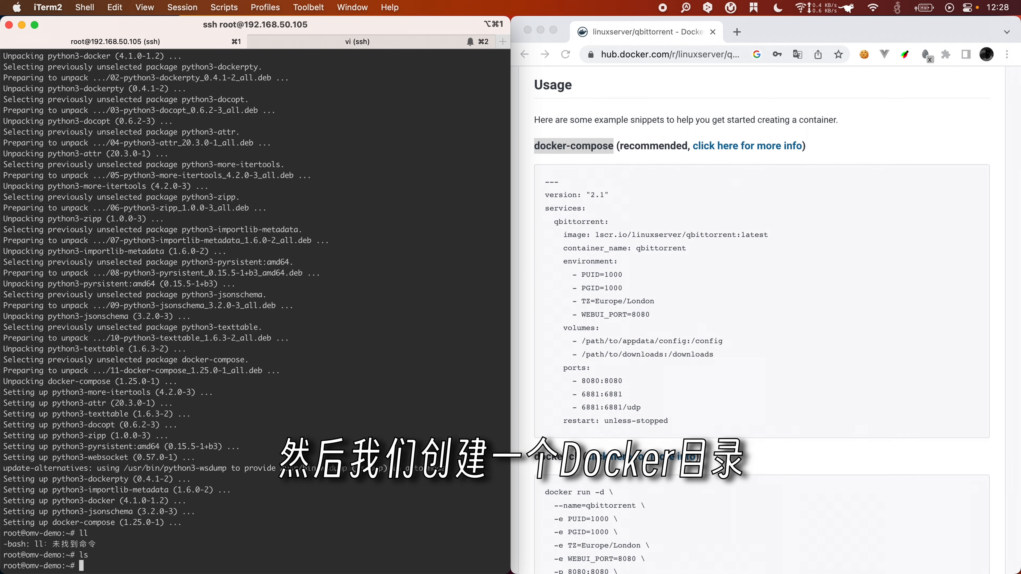
type("mkdir docker")
key("Return")
type("cd docker/")
key("Return")
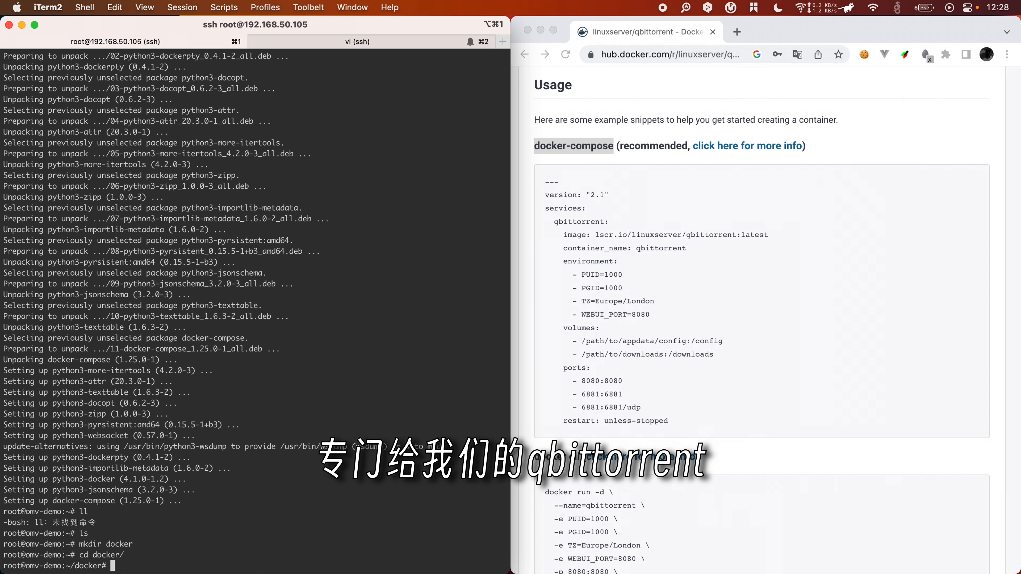
type("mkdir qt")
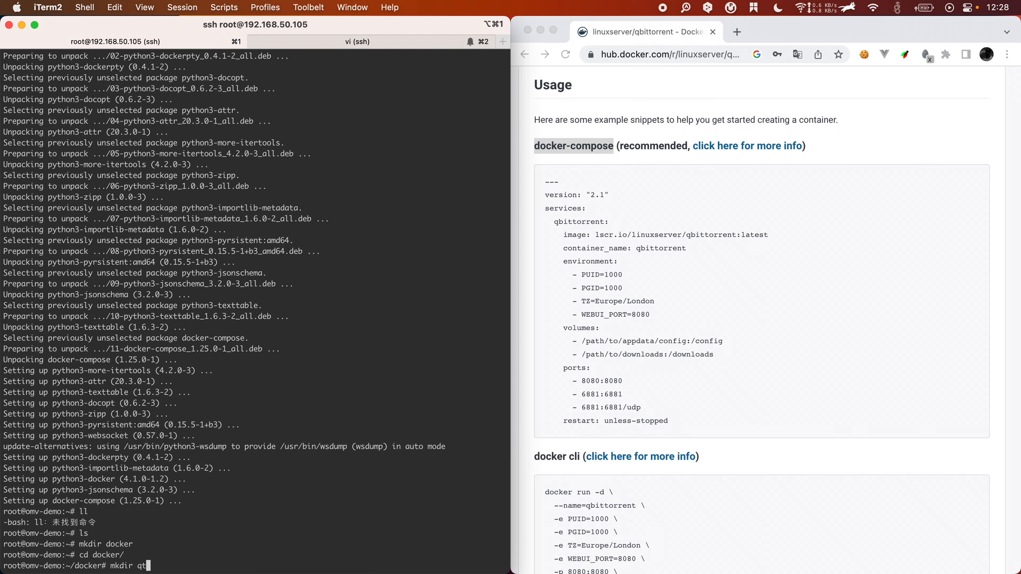
key("Return")
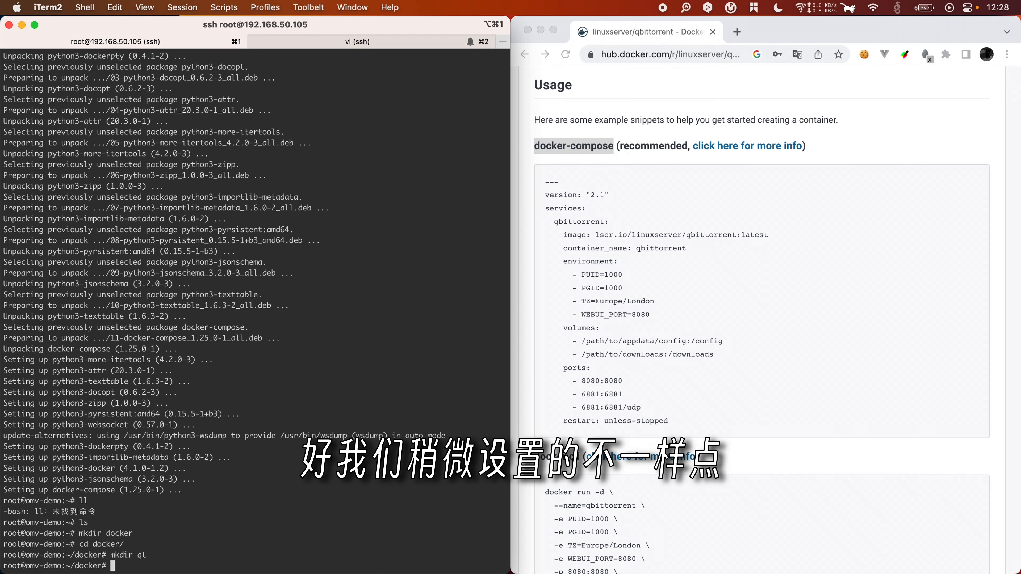
Step: Enter the qt folder and confirm it is empty at /root/docker/qt
type("cd q")
key("Tab")
key("Return")
type("ls")
key("Return")
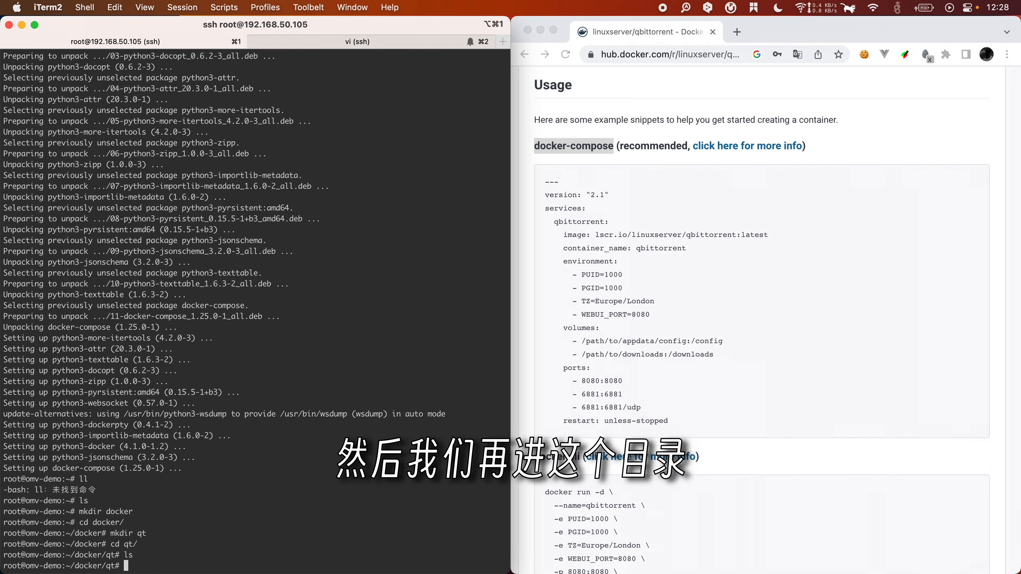
type("pwd")
key("Return")
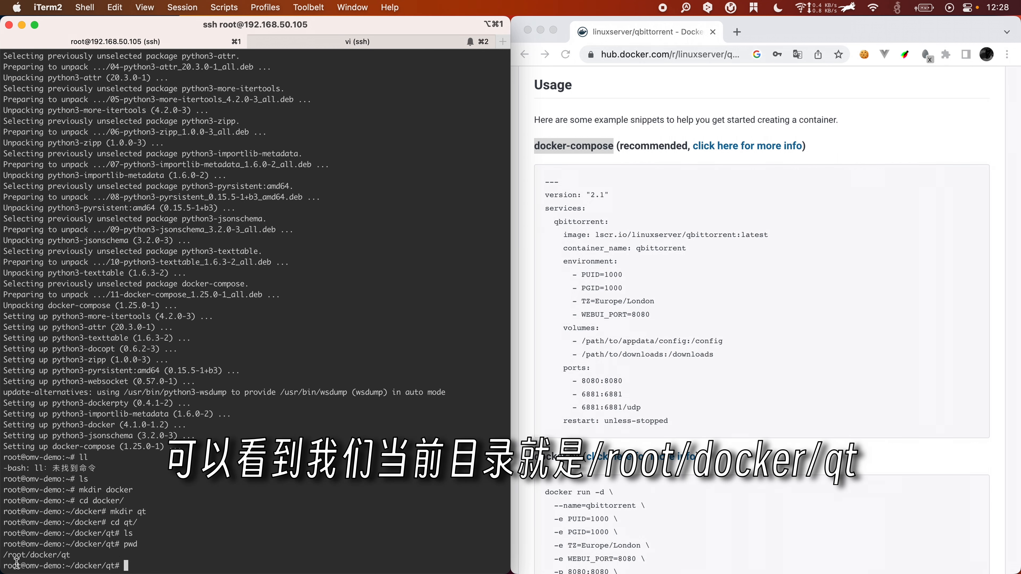
left_click(817, 312)
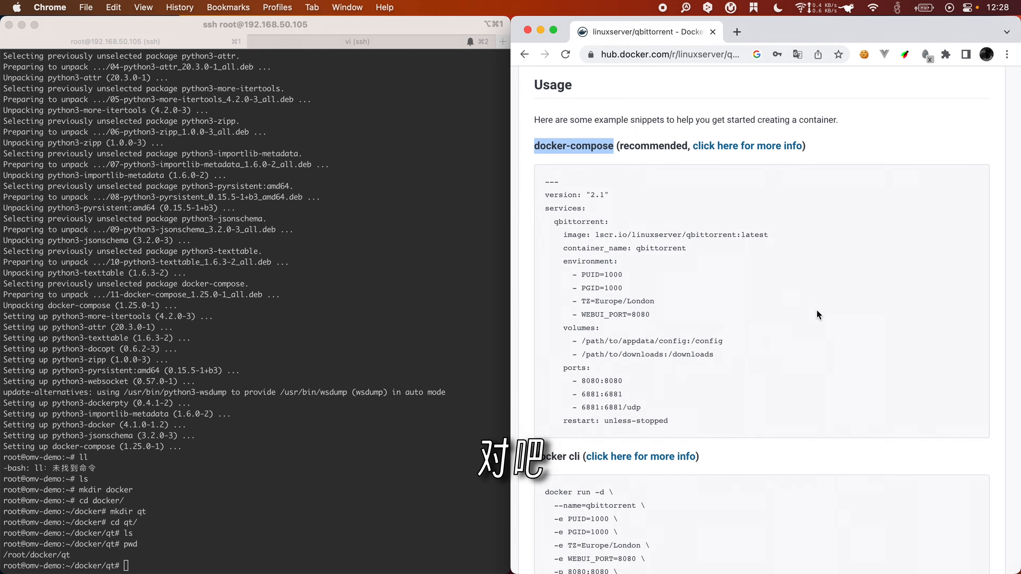
Step: Copy the qbittorrent docker-compose example and paste it into a new qt.yml in vi
left_click_drag(697, 428, 547, 187)
left_click_drag(547, 187, 543, 180)
left_click(196, 39)
type("vi ")
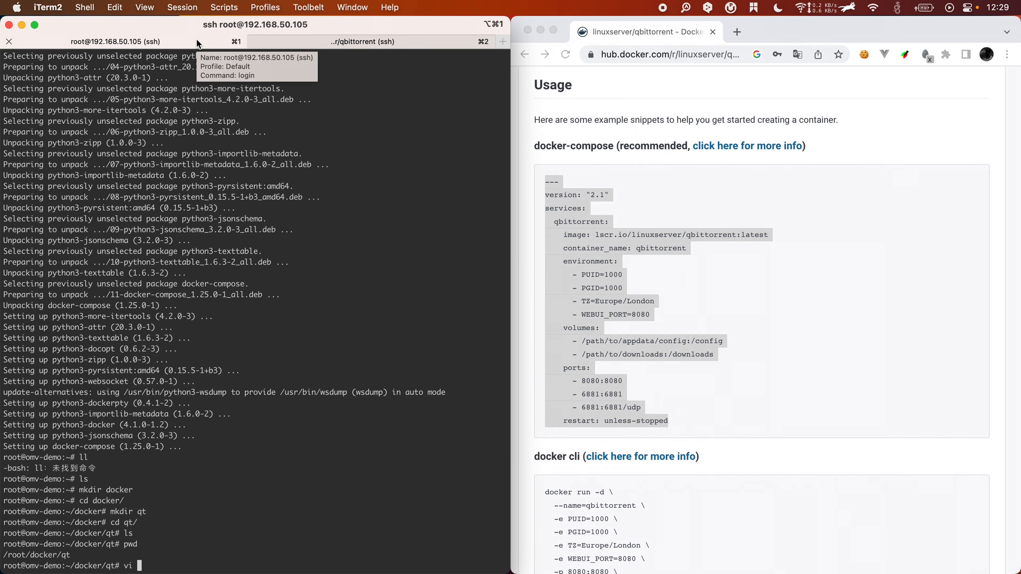
type("qt.ym")
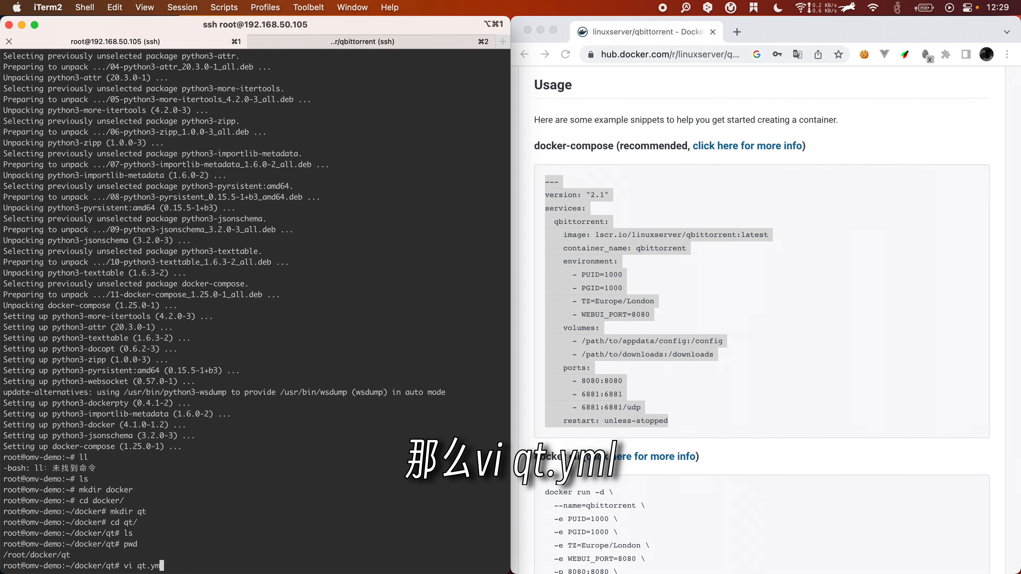
type("l")
key("Return")
key("i")
key("super+v")
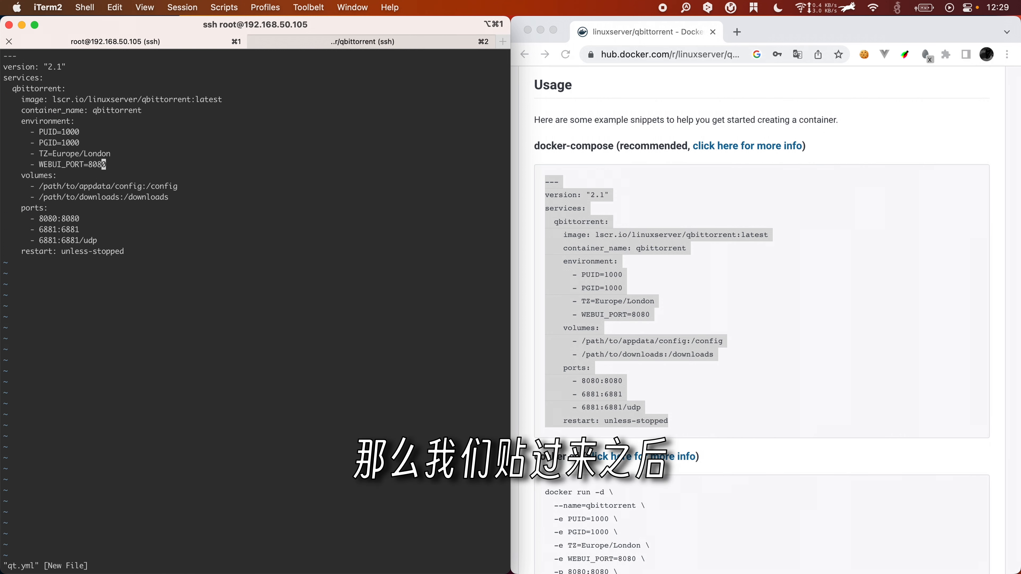
Step: Place the openmediavault qbittorrent shell in a split pane beside the qt.yml editor
key("super+Tab")
left_click(224, 145)
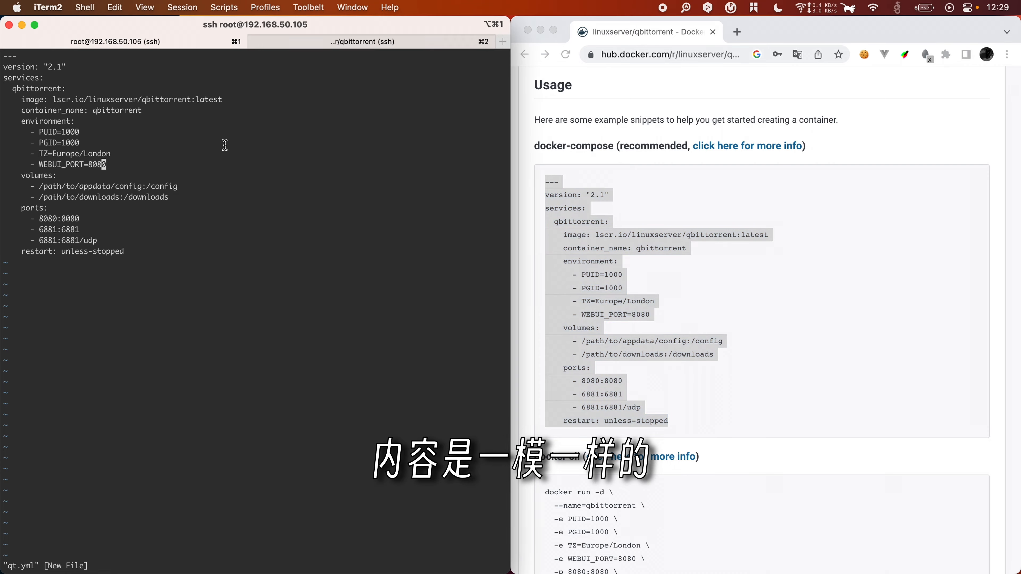
left_click(275, 40)
left_click_drag(275, 40, 415, 235)
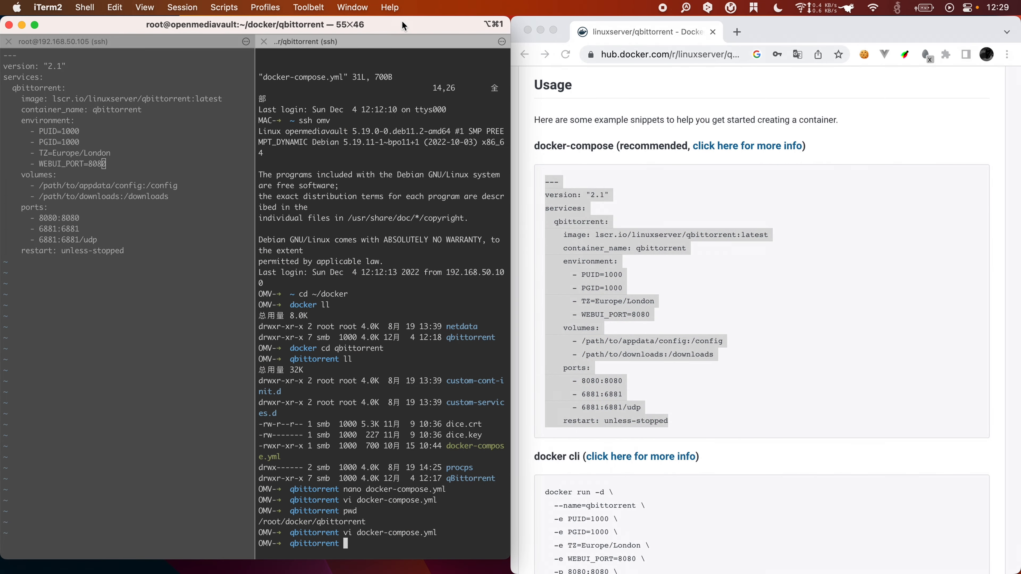
Step: Maximise iTerm2, view docker-compose.yml for reference, and set qt.yml's timezone to Asia/Shanghai
double_click(402, 23)
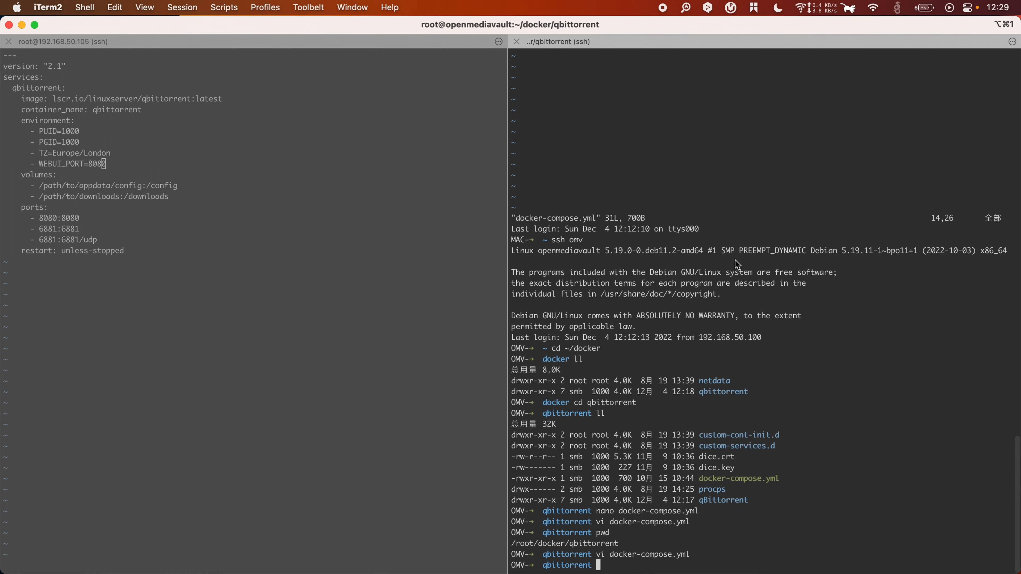
type("vii docker-compose.yml")
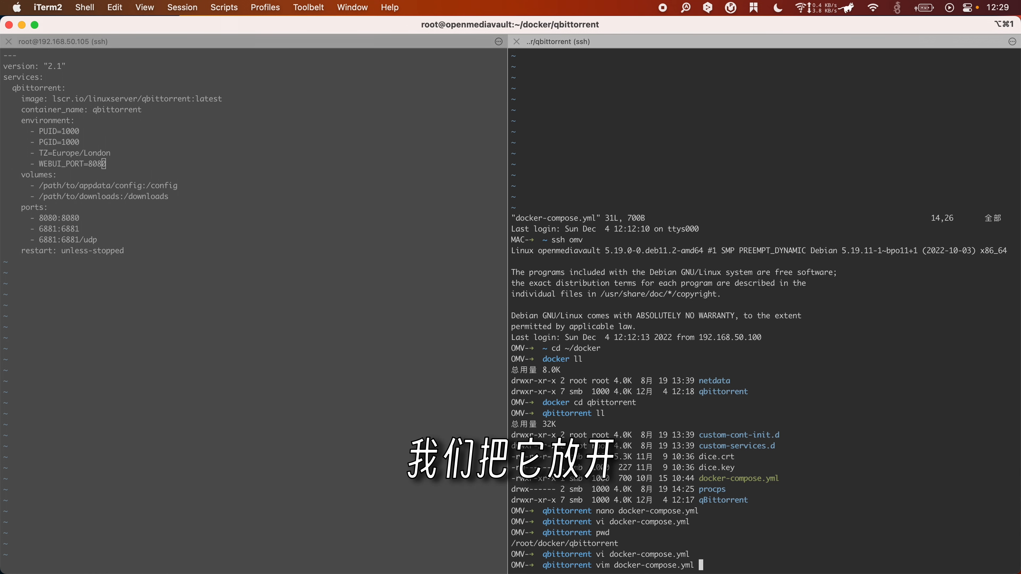
key("Return")
left_click_drag(562, 153, 613, 153)
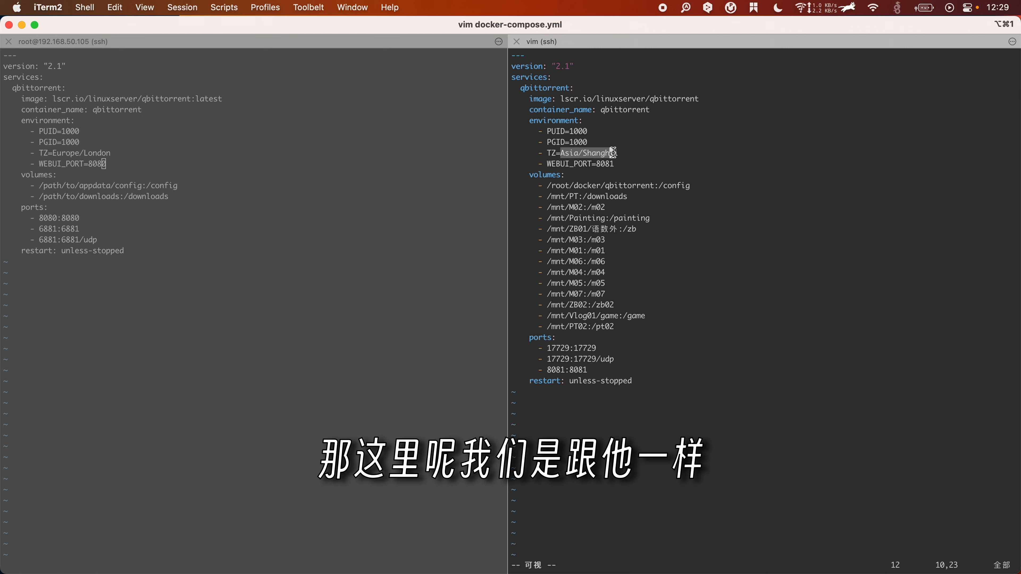
key("Escape")
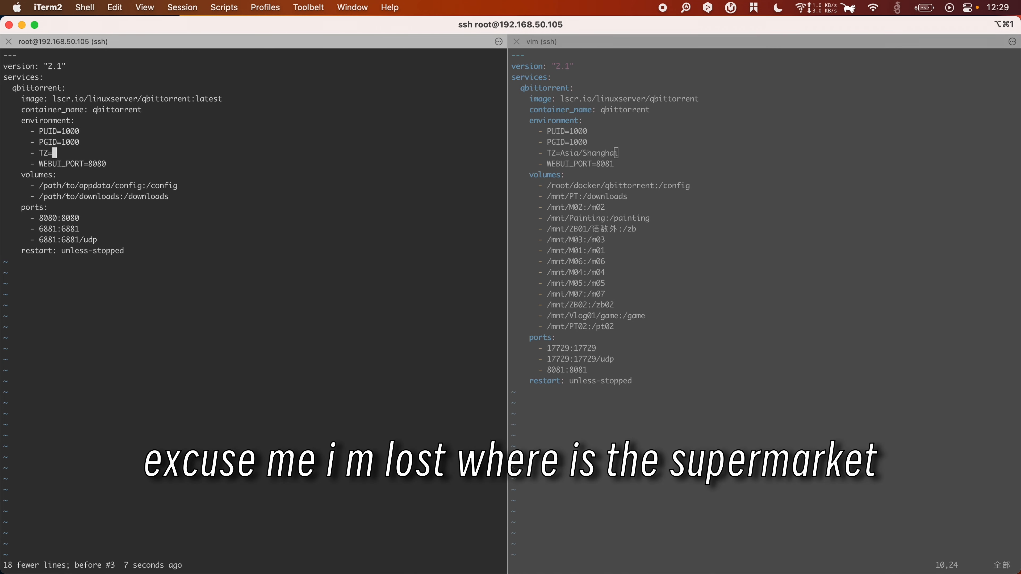
type("Asia/Shangha")
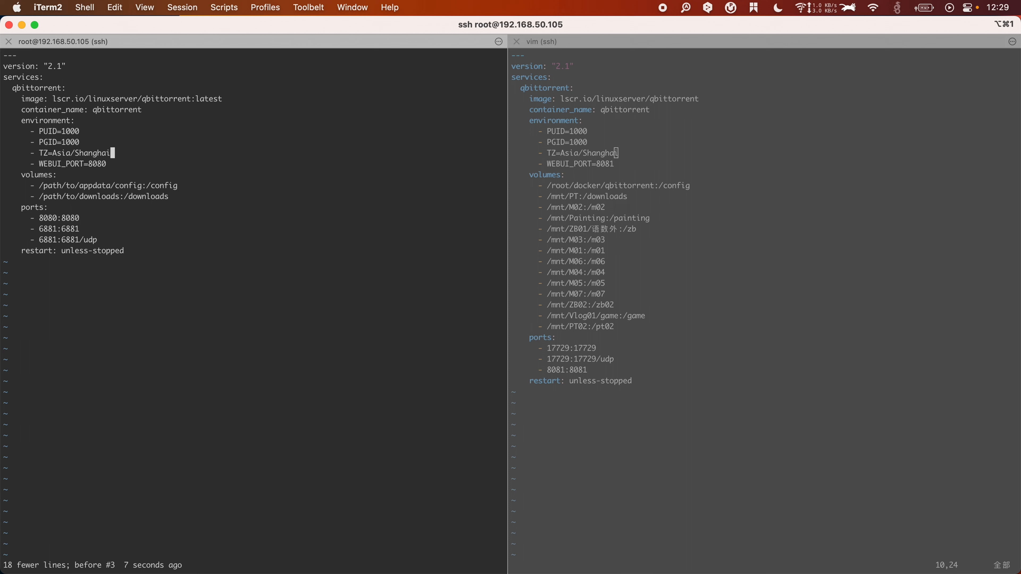
type("i")
key("Escape")
Step: Replace path/to/appdata in the config volume so it reads /root/docker/qt/config
key("j")
key("j")
key("k")
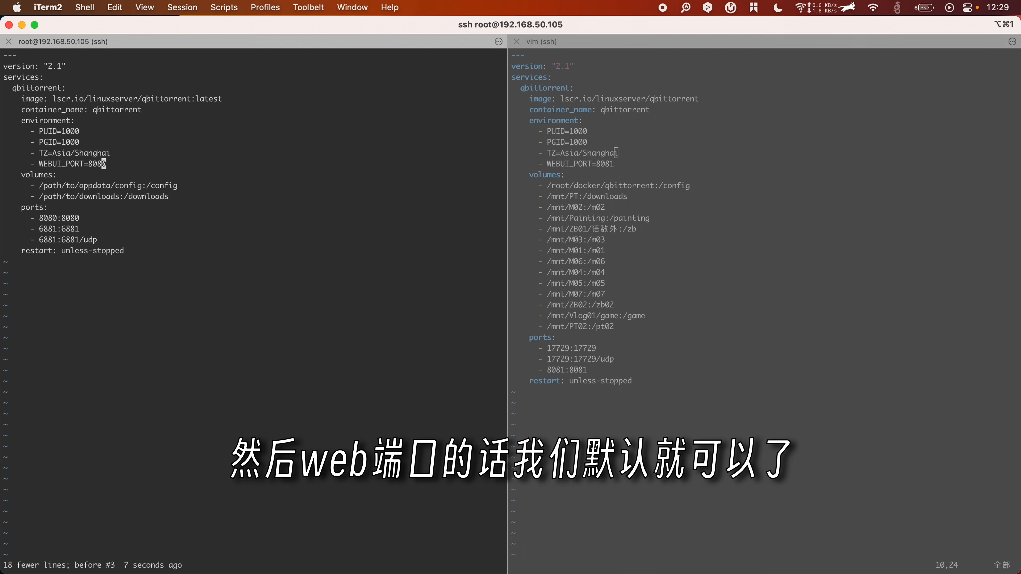
key("j")
key("k")
key("j")
key("j")
key("h")
key("h")
key("h")
key("h")
key("h")
key("h")
key("h")
key("h")
key("h")
key("h")
key("h")
key("h")
key("h")
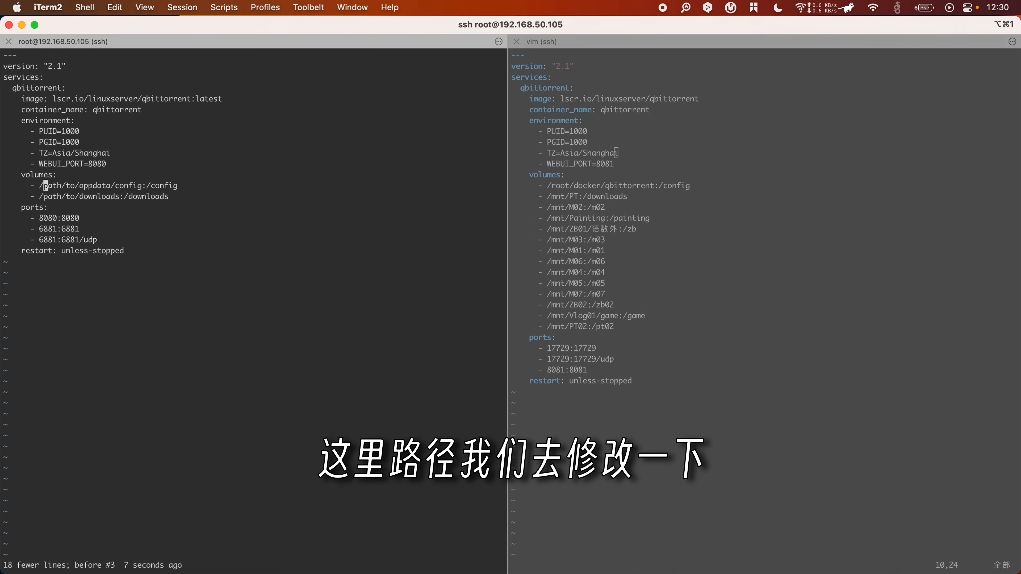
key("d")
key("t")
key("c")
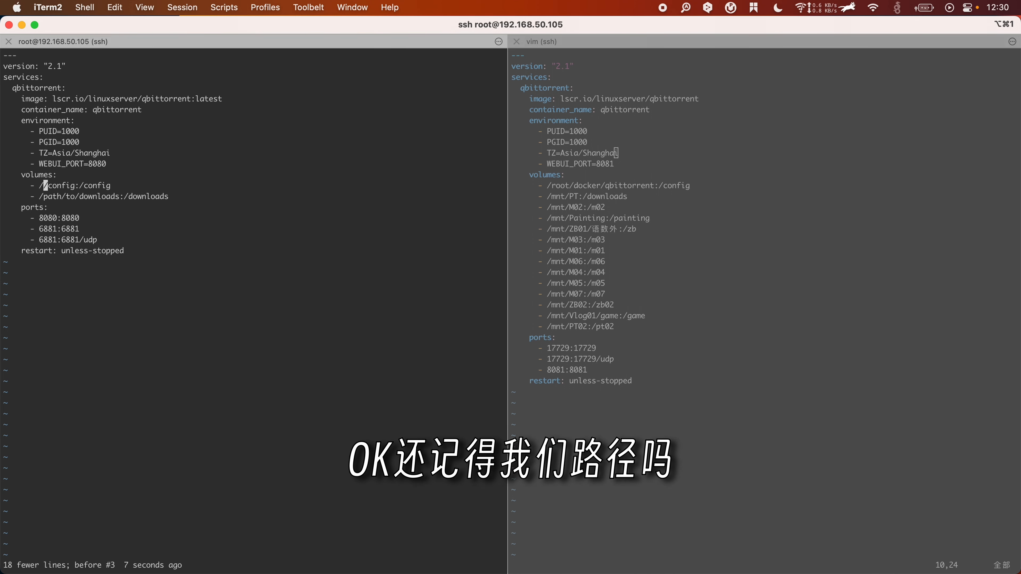
type("iroot/do")
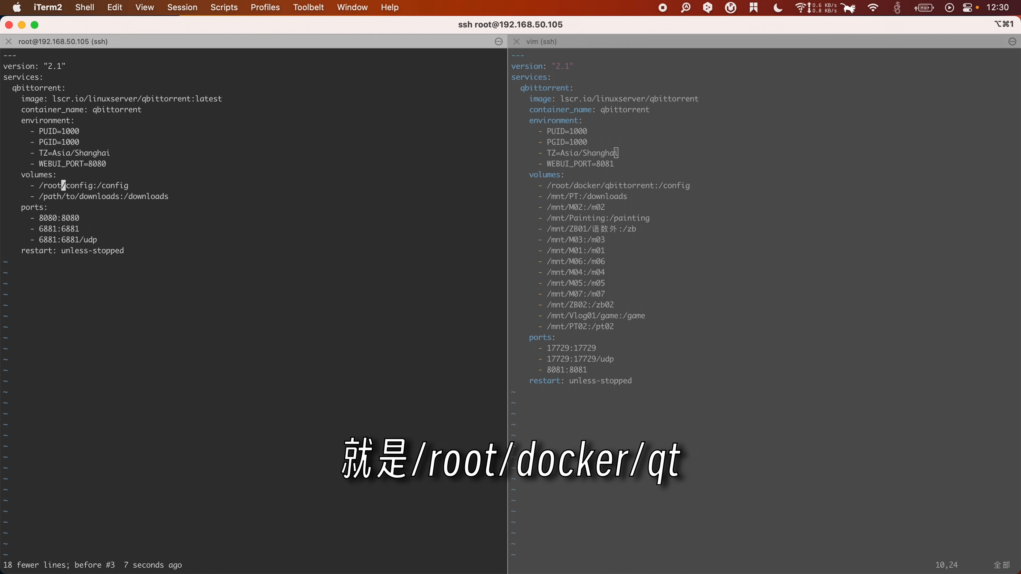
type("cker/qb")
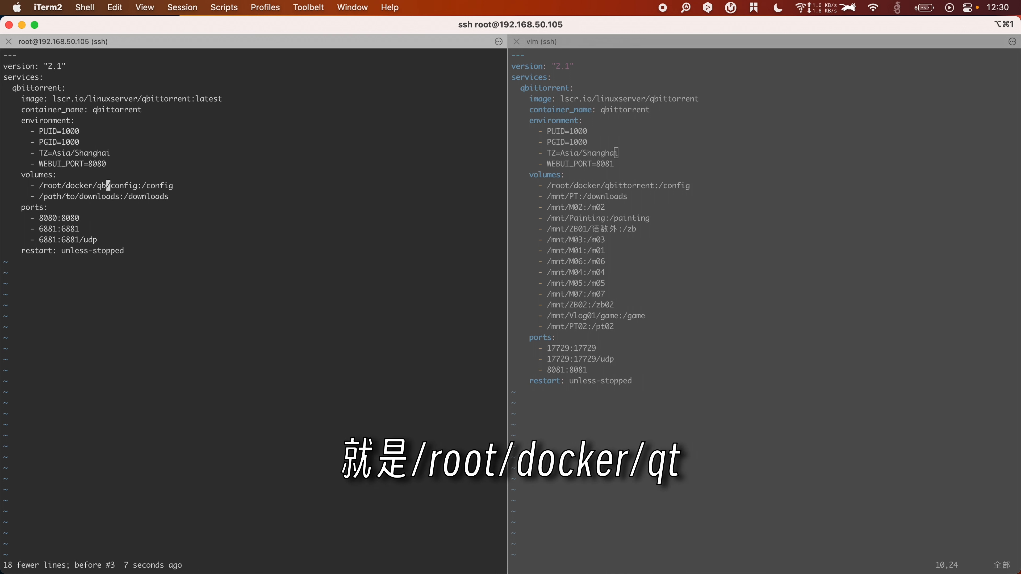
key("BackSpace")
type("t")
key("Escape")
Step: Save qt.yml, then reopen it to check the downloads path line
type(":wq")
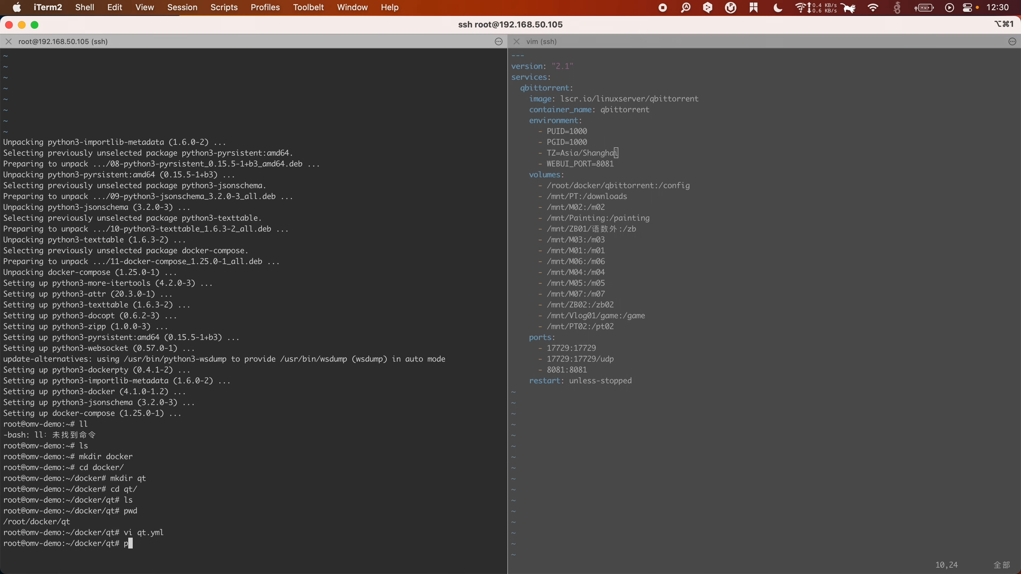
type("pwd")
key("Return")
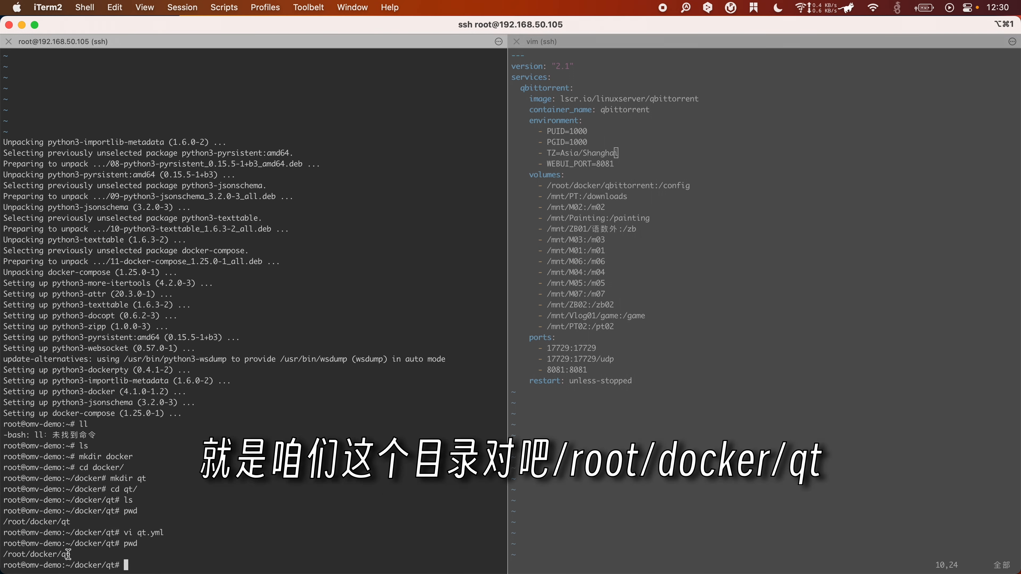
type("pwd")
key("Up")
key("Up")
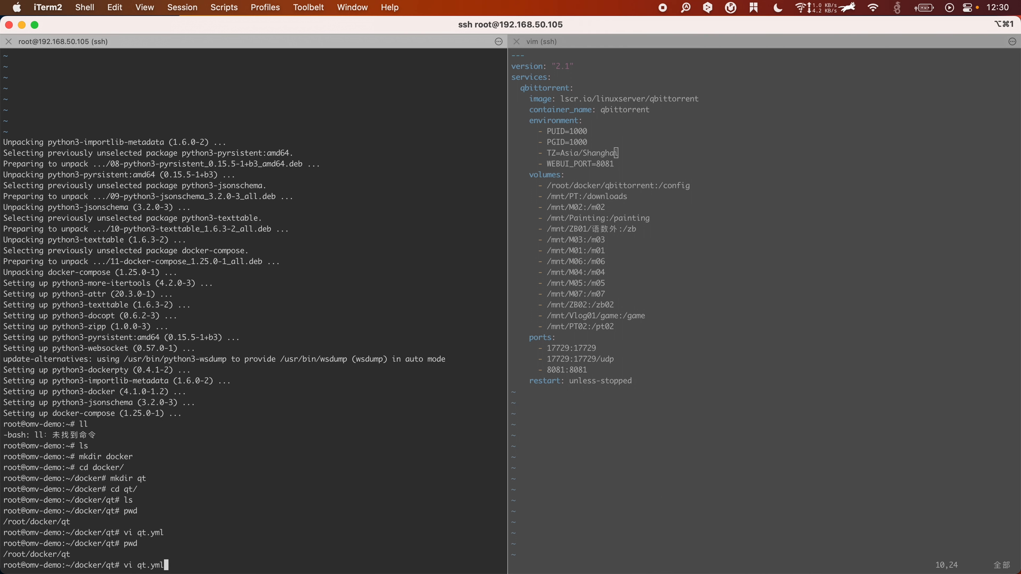
key("Return")
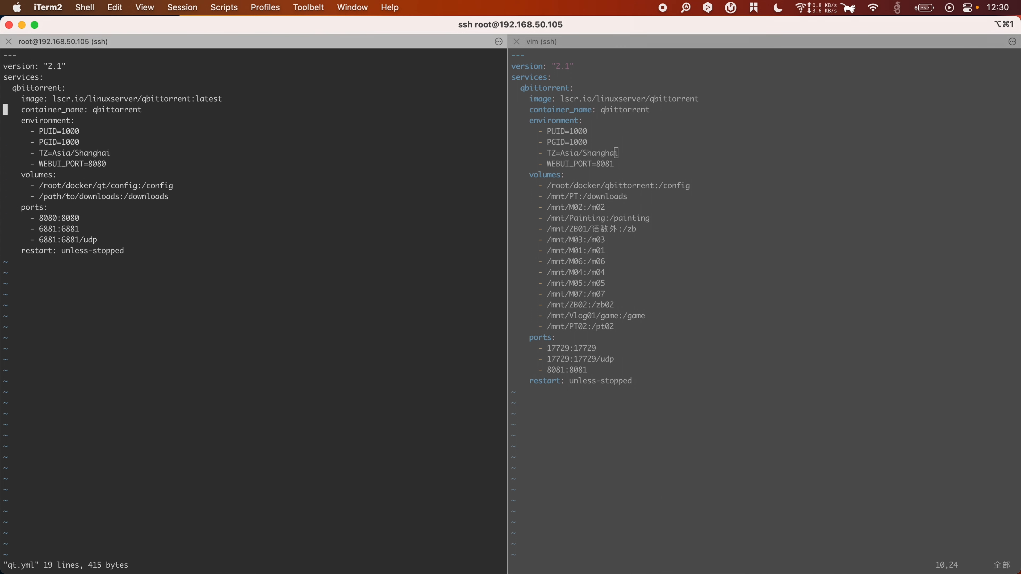
key("Right")
key("Right")
key("Right")
key("Right")
key("Right")
key("Right")
key("Right")
key("Right")
key("Right")
key("Right")
key("Right")
key("Right")
key("Right")
key("Right")
key("Right")
key("Right")
key("Right")
key("Right")
key("Right")
key("Right")
key("Right")
key("Right")
key("Right")
key("Right")
key("Right")
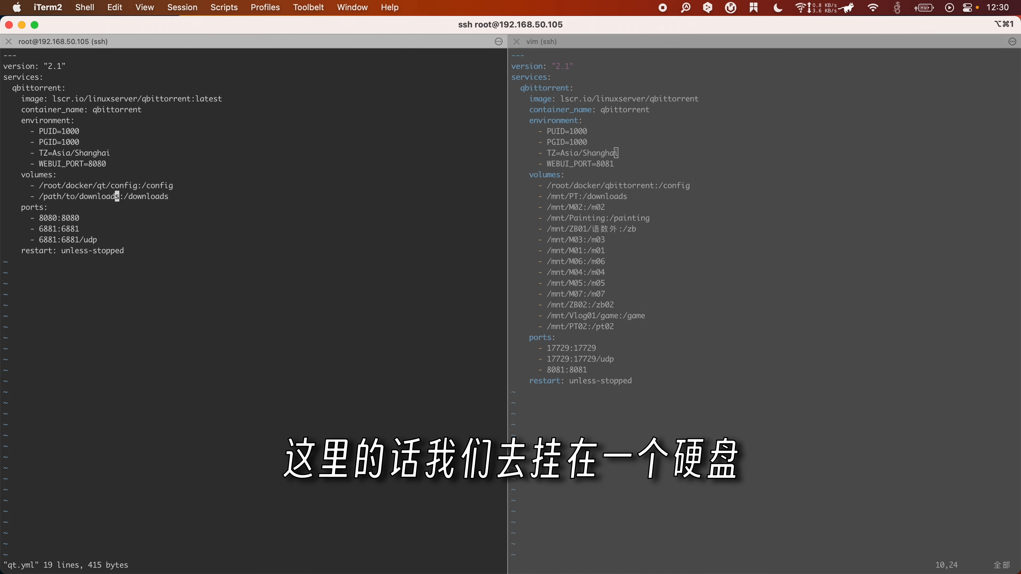
key("Left")
key("Left")
key("Left")
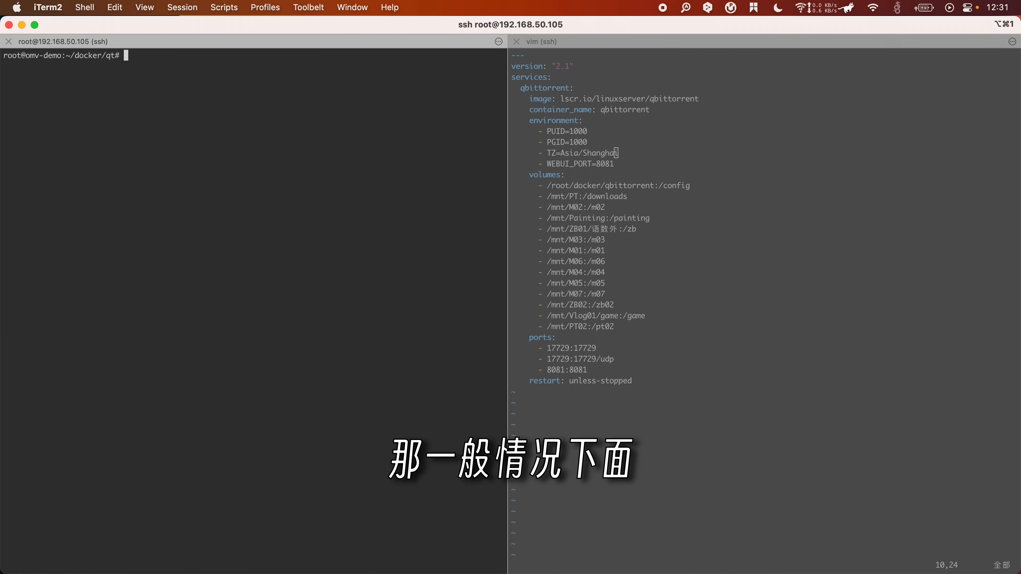
Step: Move to /mnt and list it, finding no entries
type("cd /")
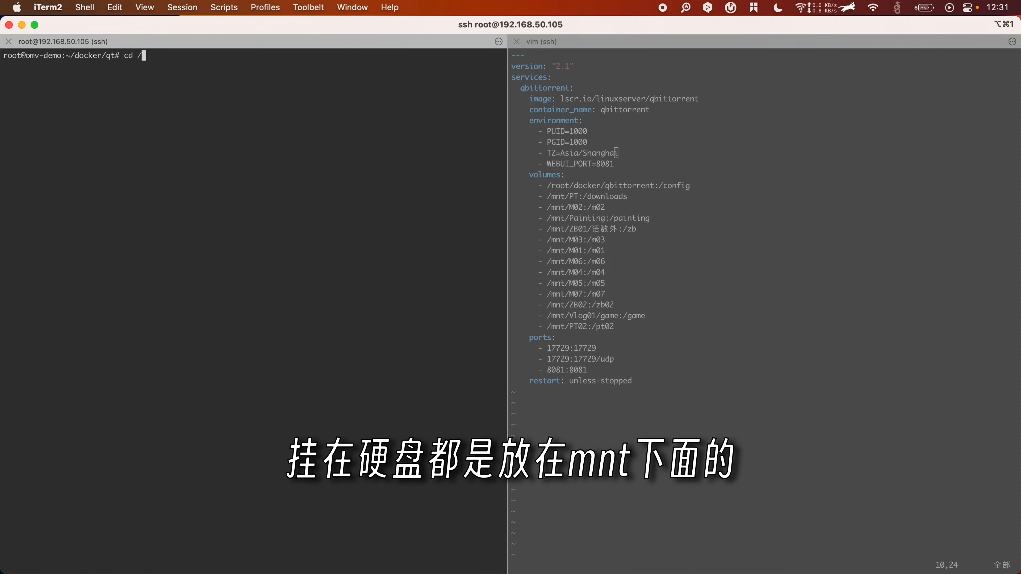
type("mnt/")
key("Return")
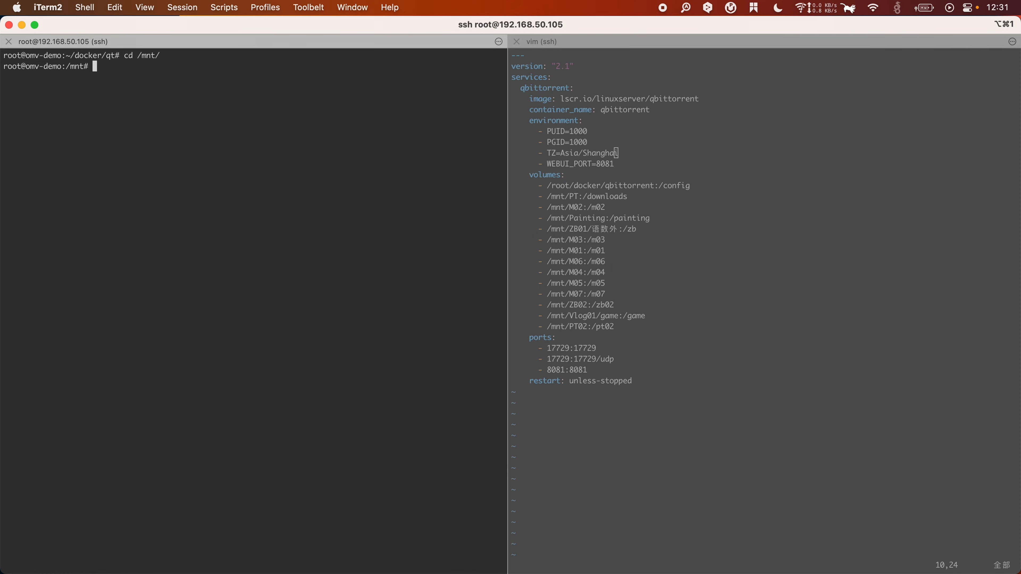
type("ls")
key("Return")
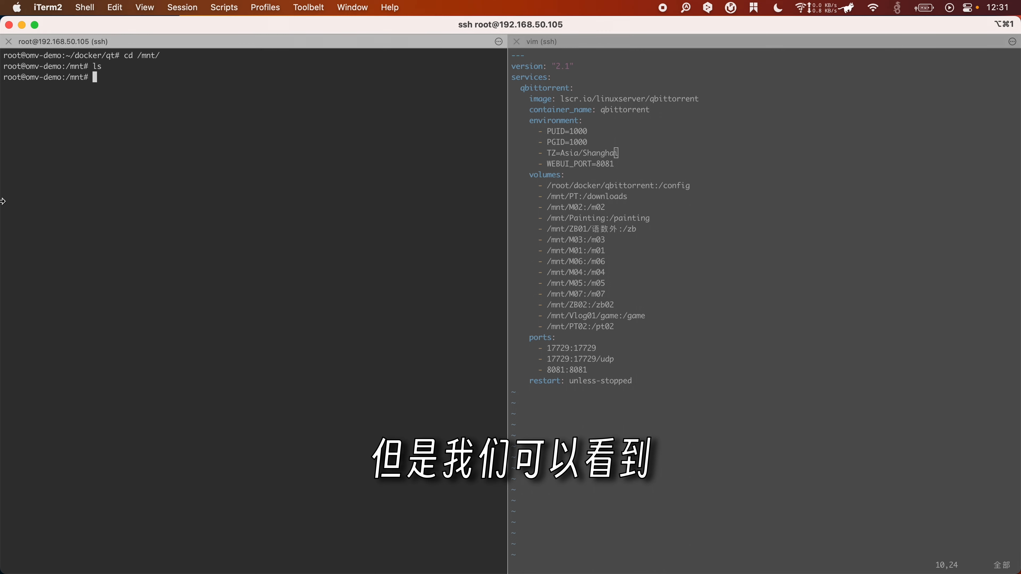
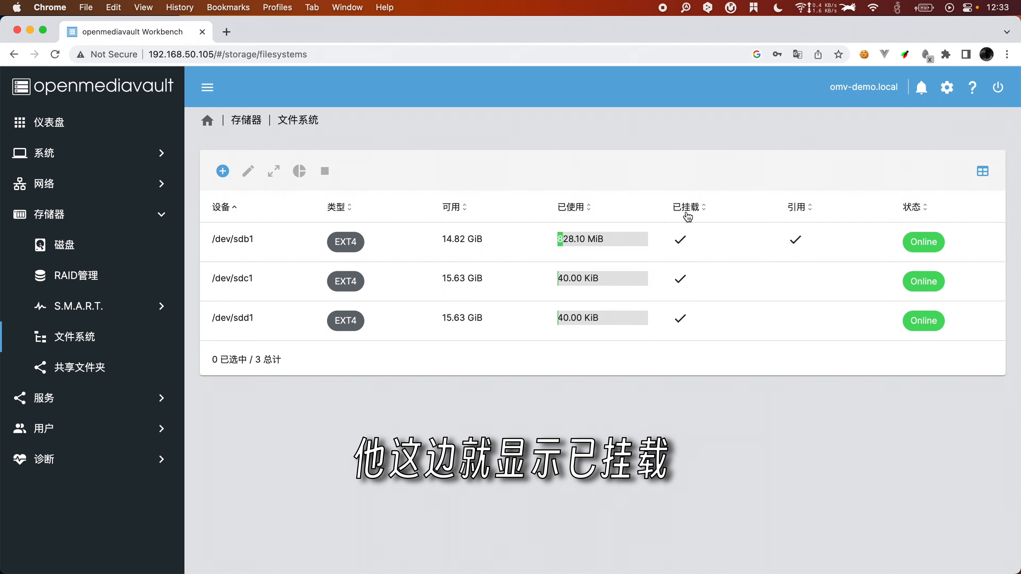
Step: Turn on the 挂载点 mount point column and copy /dev/sdb1's /srv/dev-disk-by-uuid mount path
left_click(982, 172)
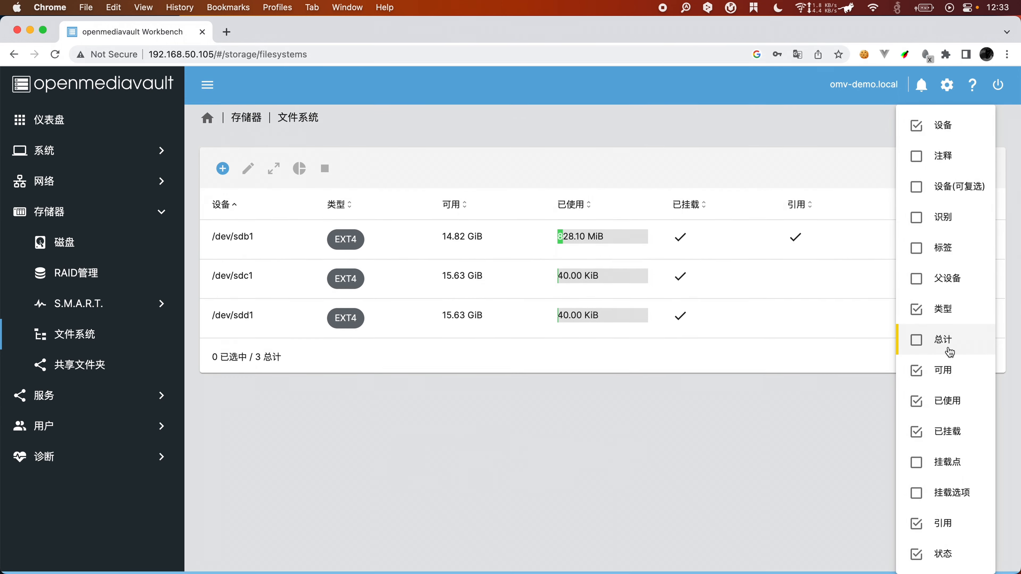
left_click(938, 464)
left_click(812, 478)
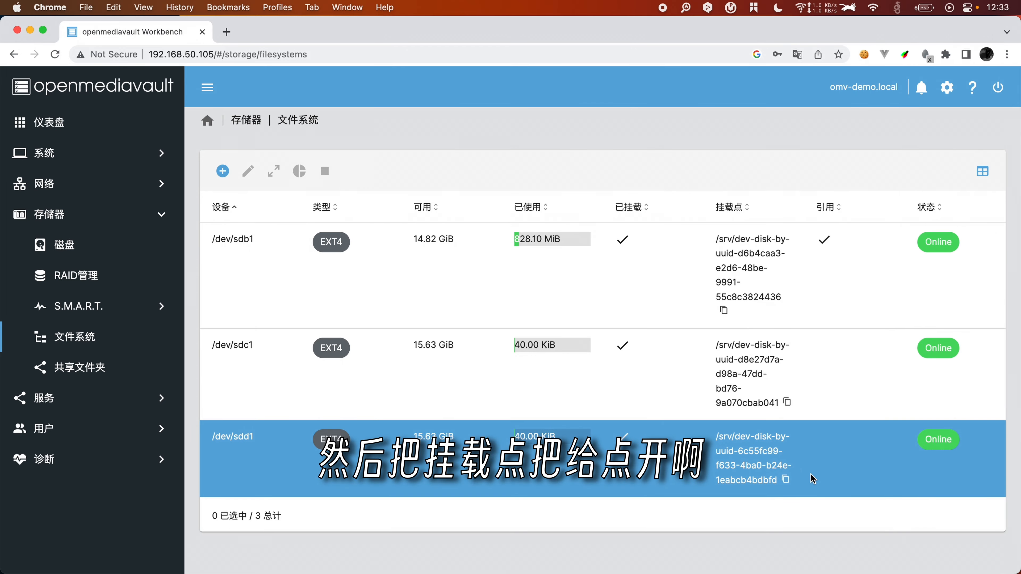
left_click(727, 277)
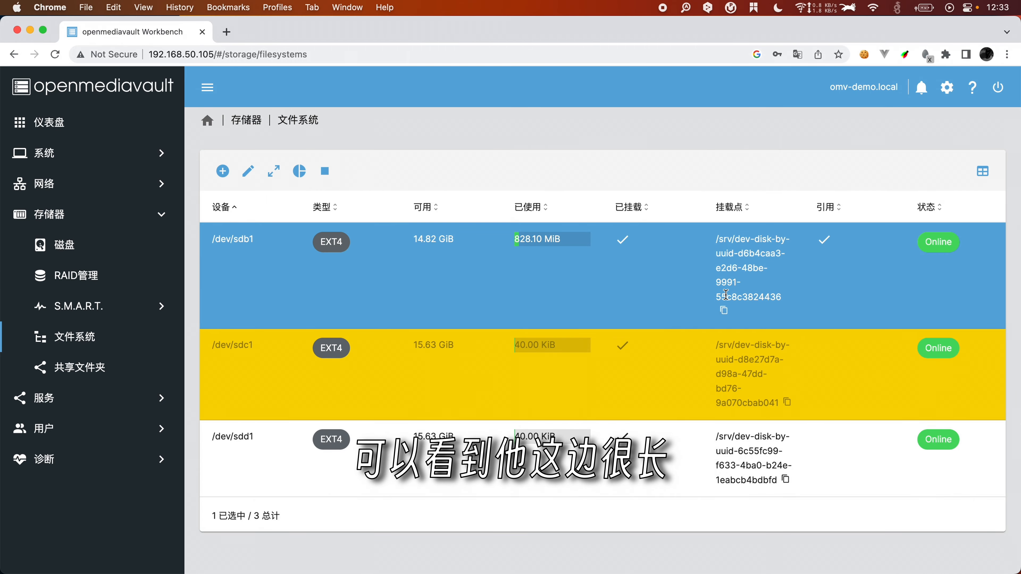
left_click(723, 312)
key("super+Tab")
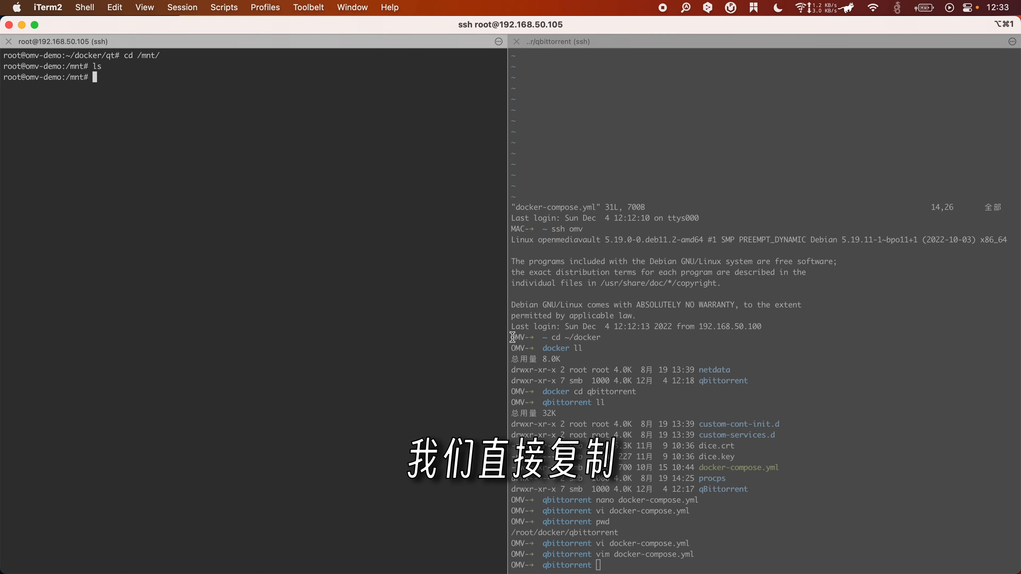
Step: Change into /dev/sdb1's pasted mount path and list the data disk's contents
key("ctrl+l")
type("cd")
key("super+v")
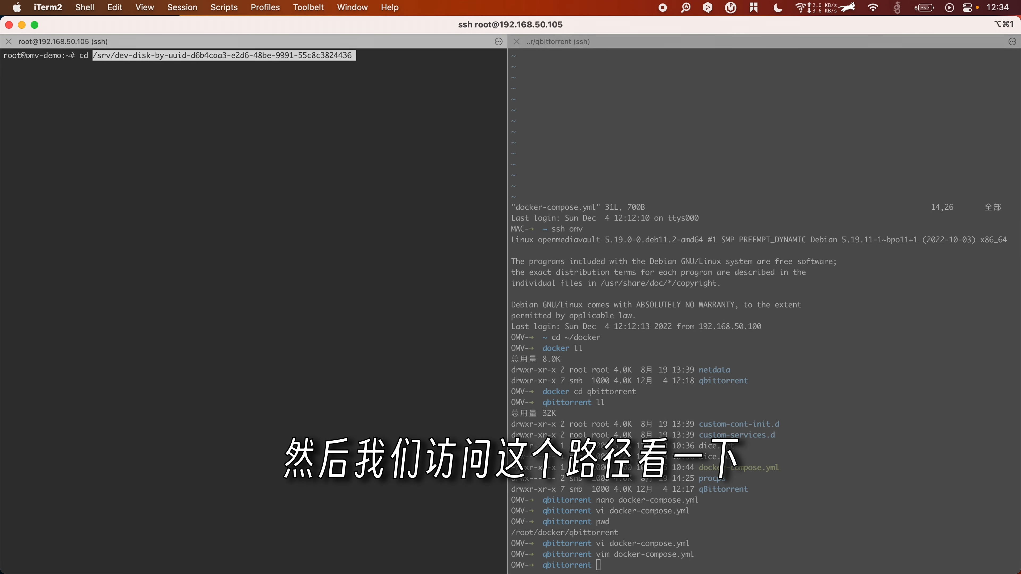
key("Return")
type("ls")
key("Return")
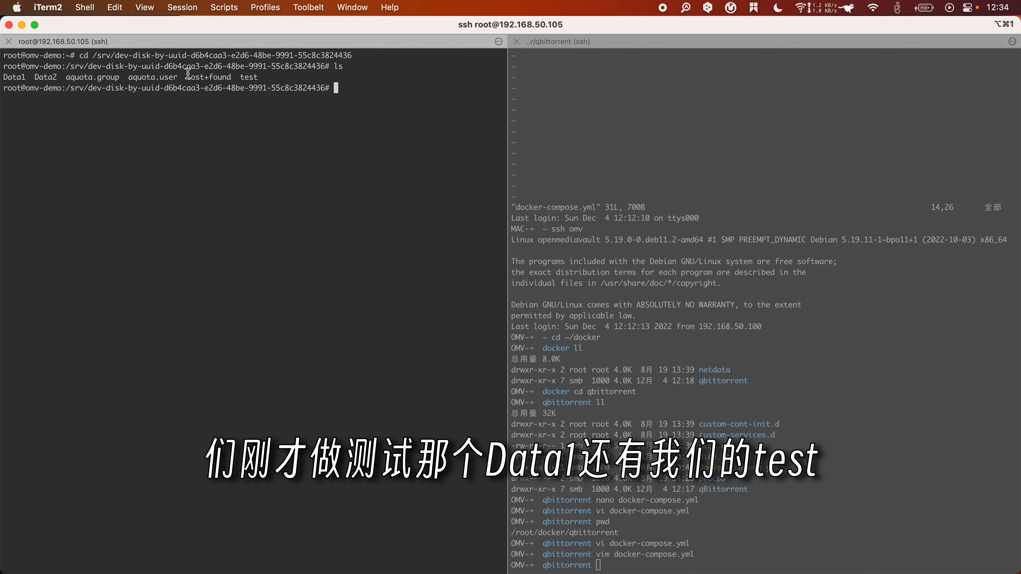
Step: Enter the test folder and list it, showing openmediavault_6.0.24-amd64.iso
type("cd test/")
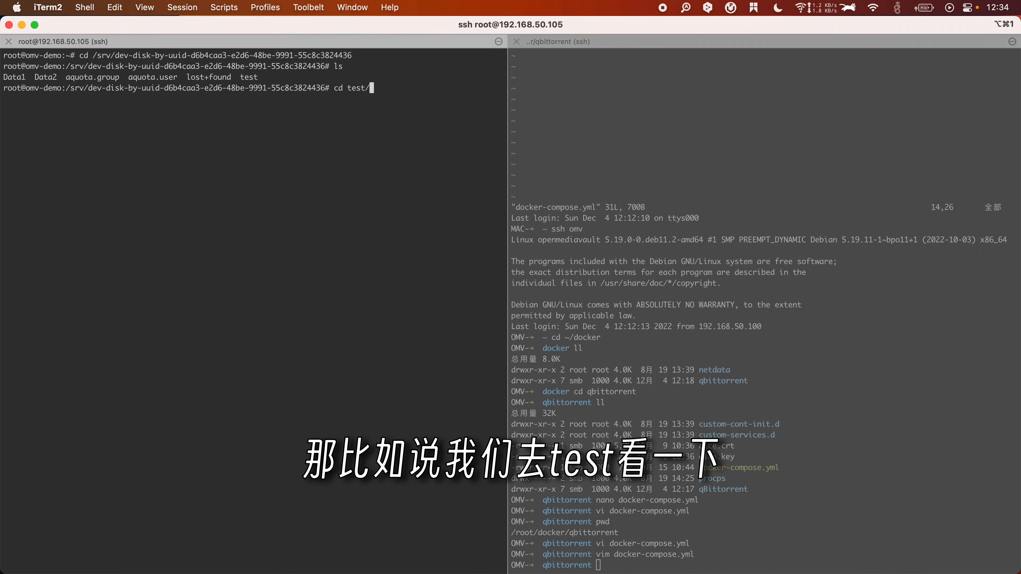
key("Return")
type("ls")
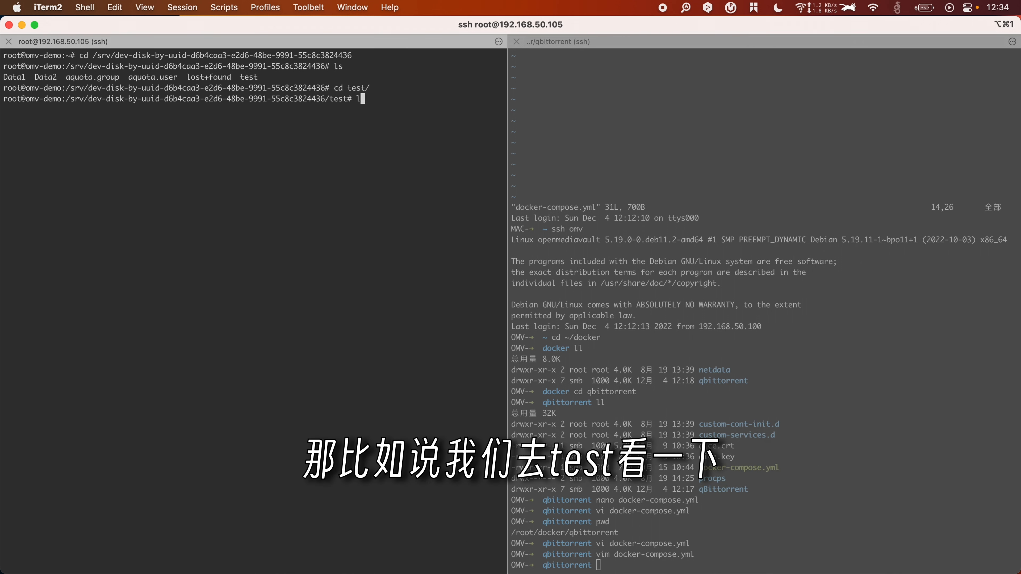
key("Return")
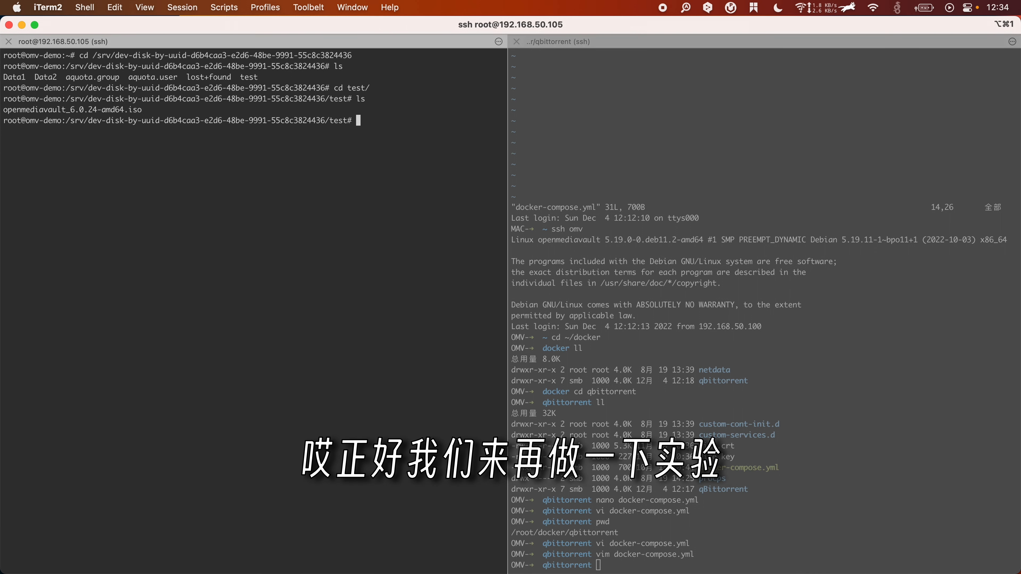
left_click(371, 572)
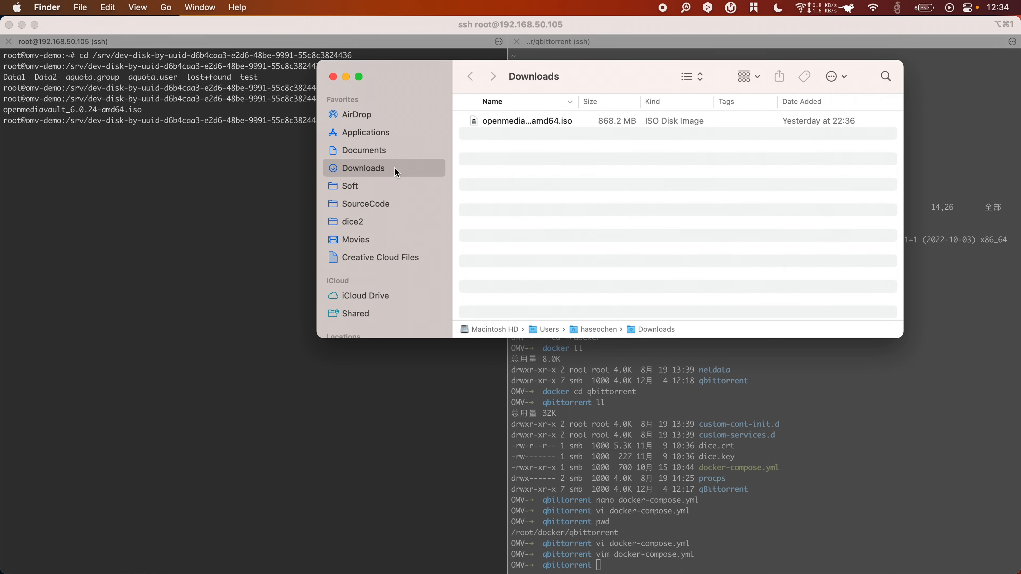
Step: Connect Finder to the server's test share as Guest
left_click(166, 8)
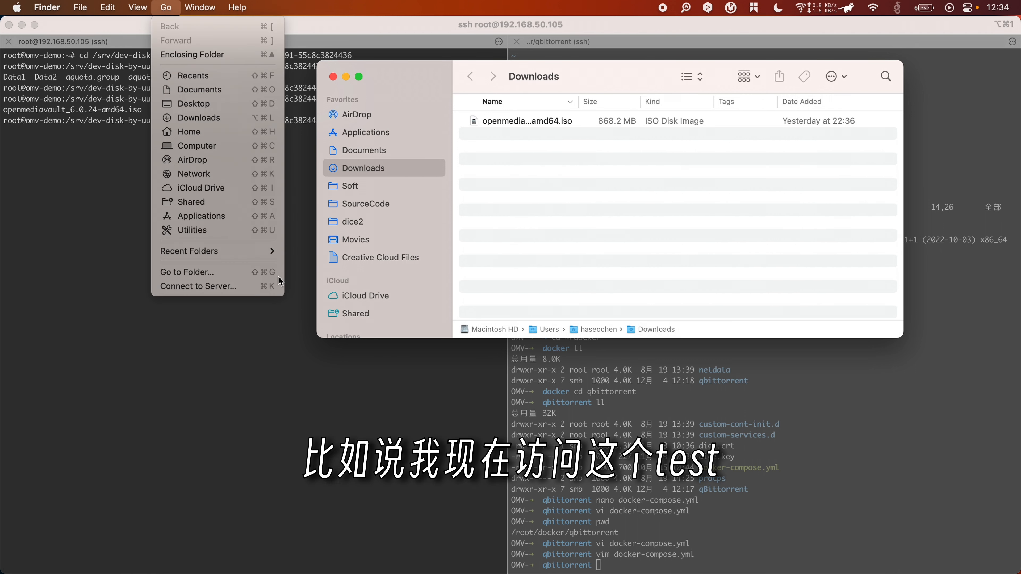
left_click(220, 286)
key("Return")
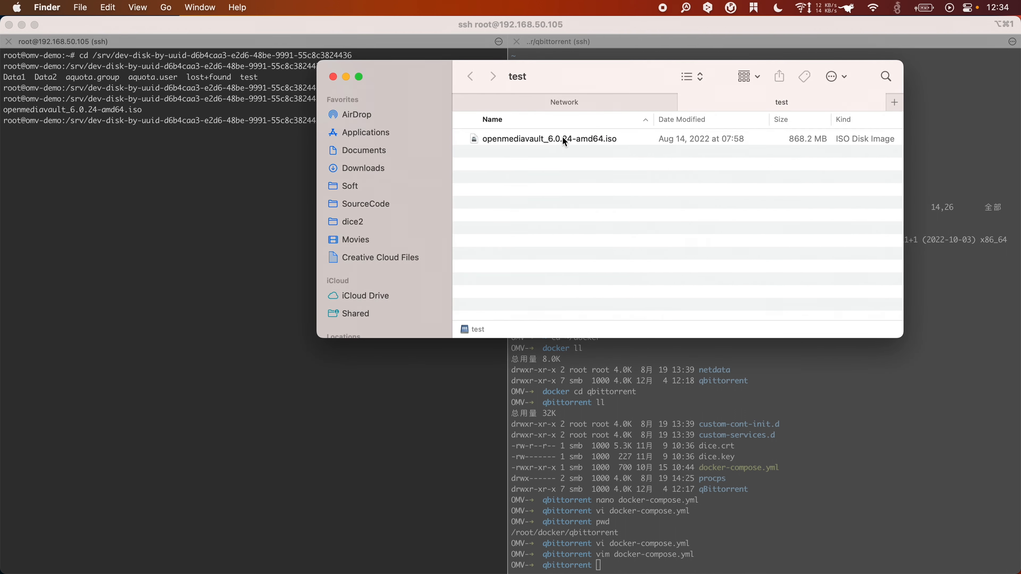
left_click(549, 154)
Step: Delete openmediavault_6.0.24-amd64.iso from the test folder with rm
left_click(195, 230)
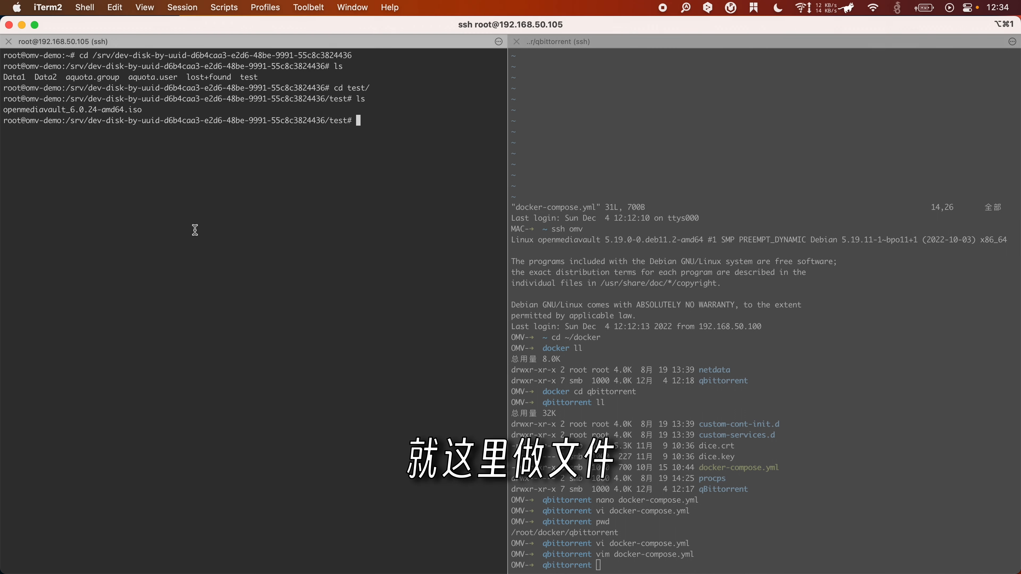
type("ls")
key("Return")
type("rm")
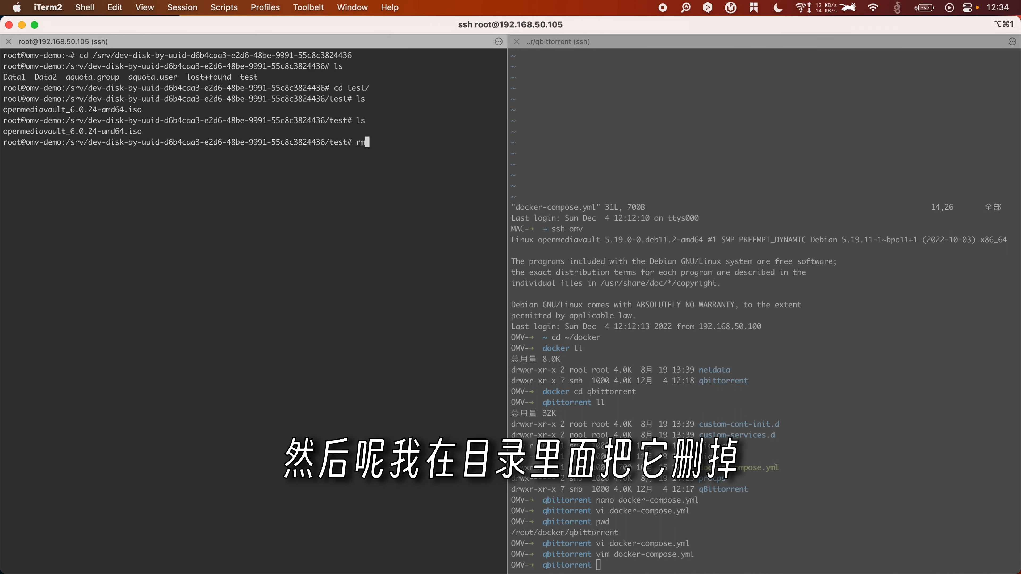
type(" o")
key("Tab")
key("Return")
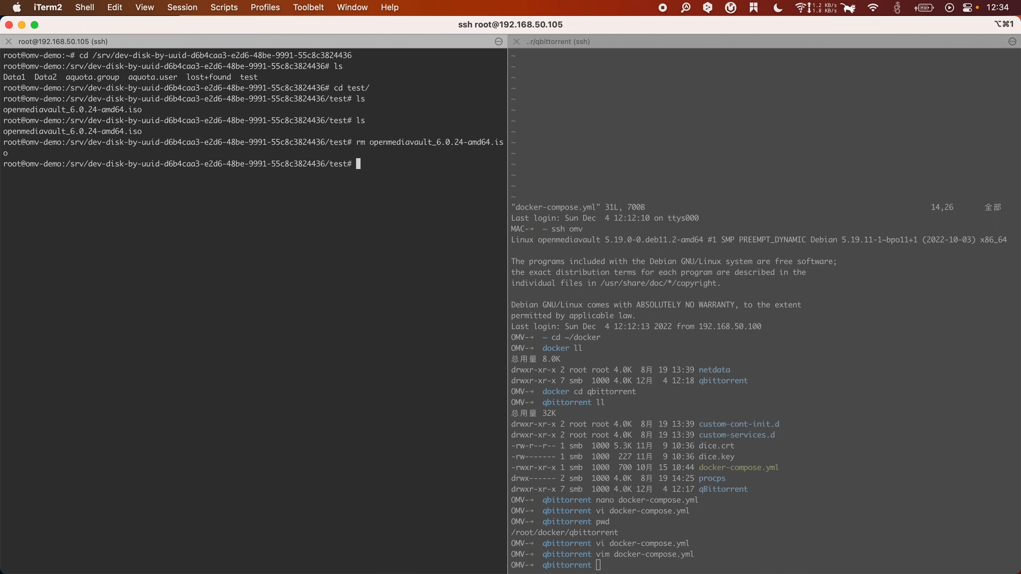
Step: Confirm the Finder test share is now empty
key("super+Tab")
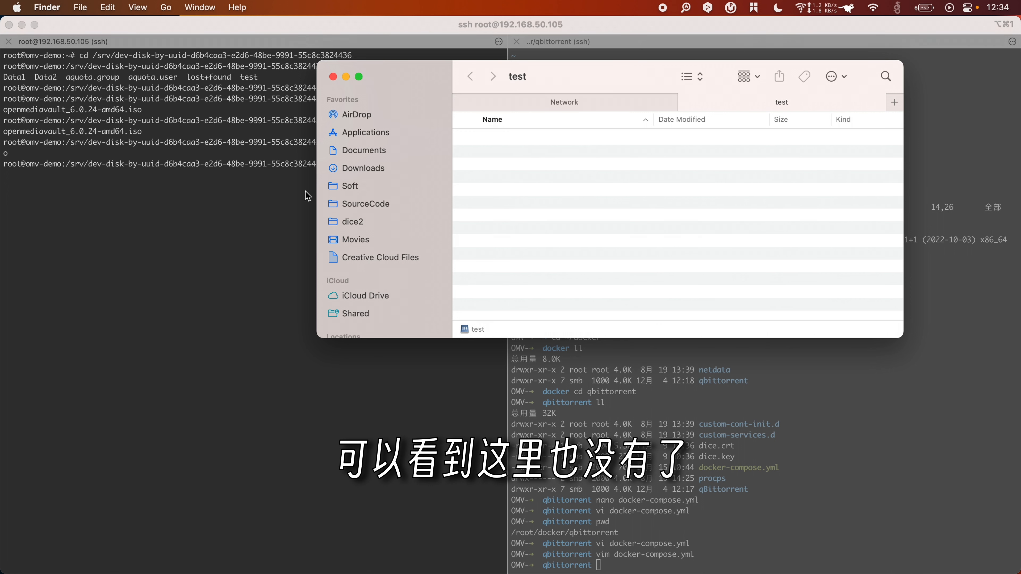
left_click(245, 221)
key("super+Tab")
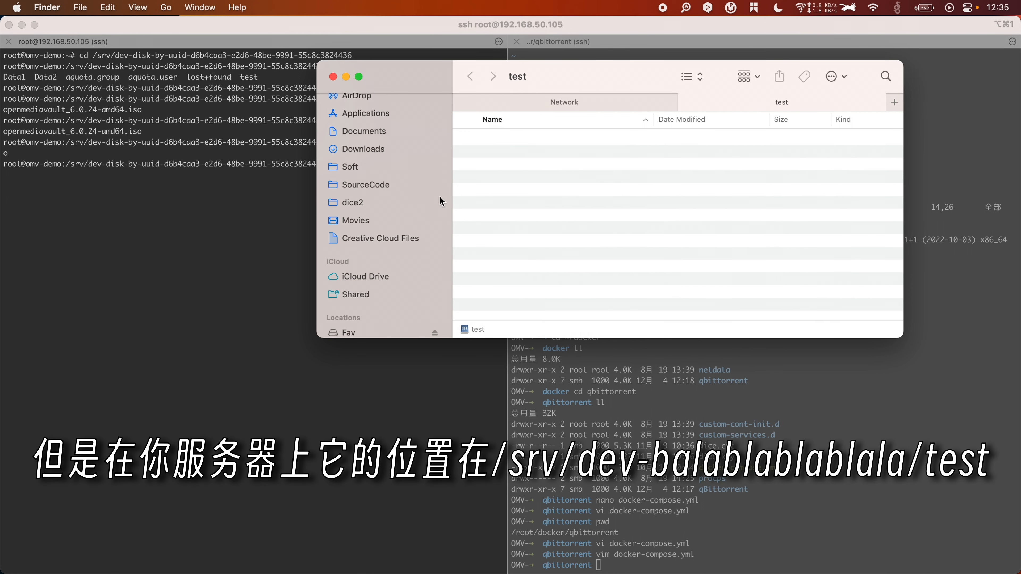
key("super+Tab")
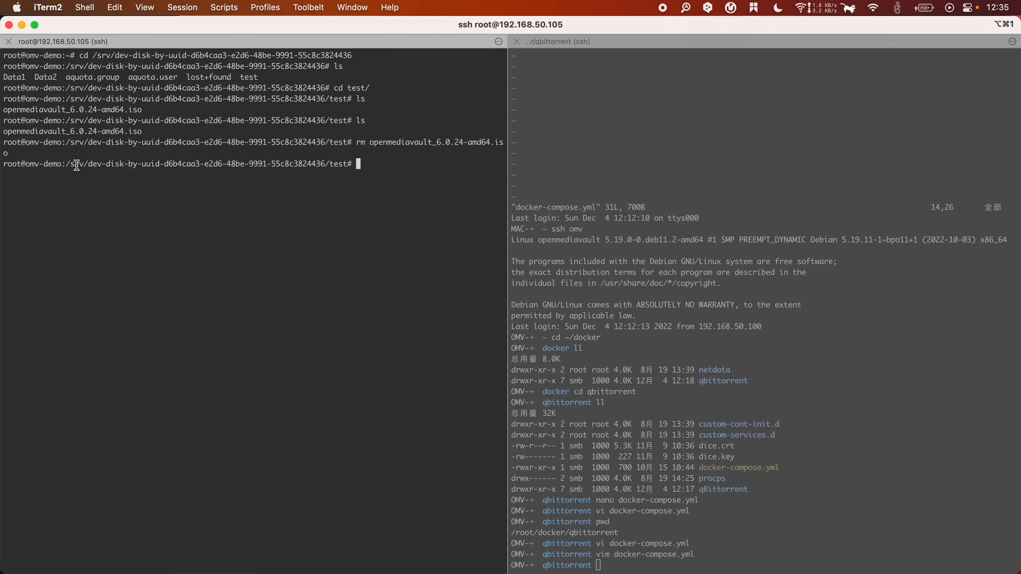
Step: Copy the test folder path and navigate to ~/docker/qt, listing each folder
left_click_drag(68, 164, 346, 166)
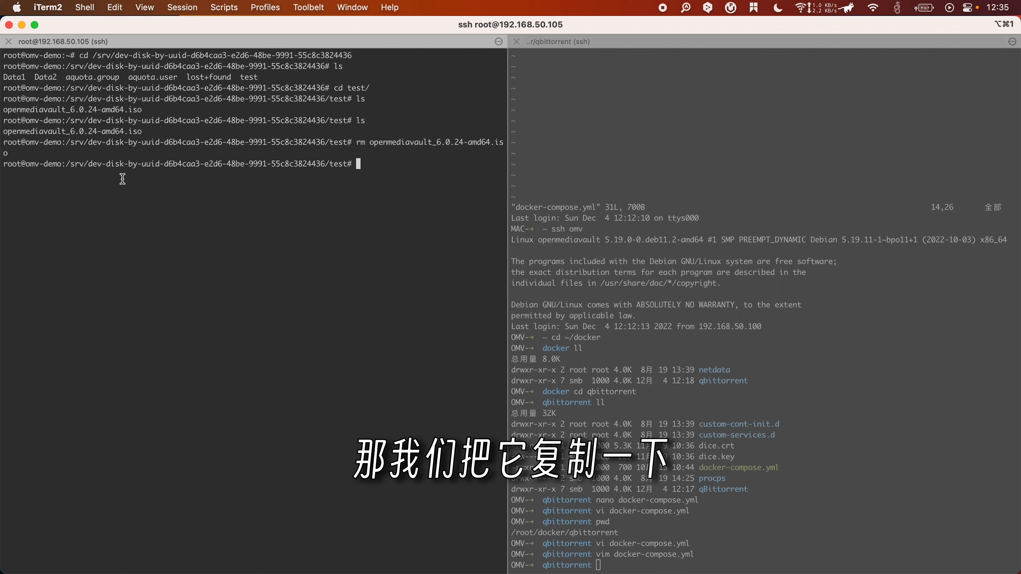
key("ctrl+c")
type("cd ~/")
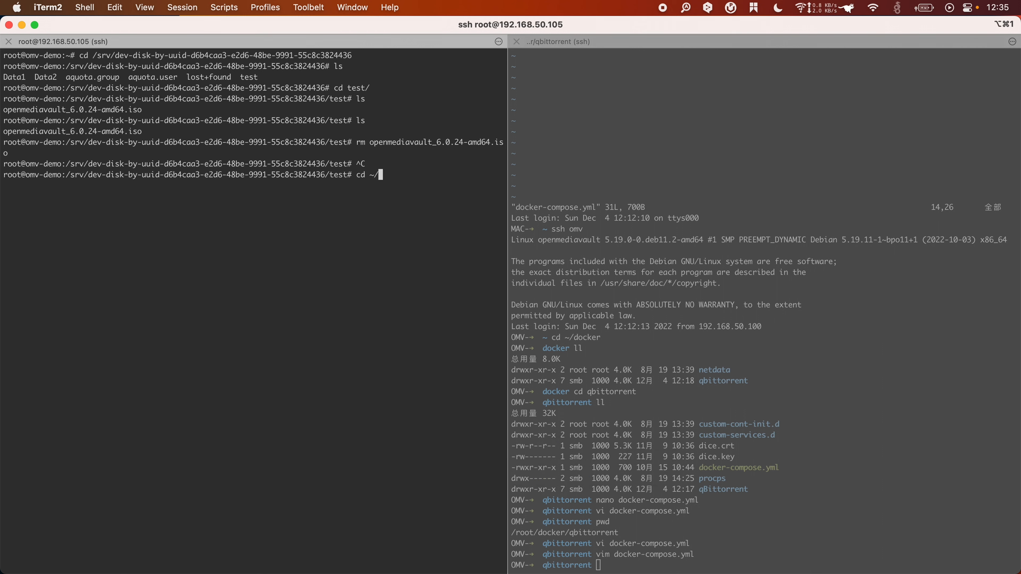
key("Return")
type("ls")
key("Return")
type("cd d")
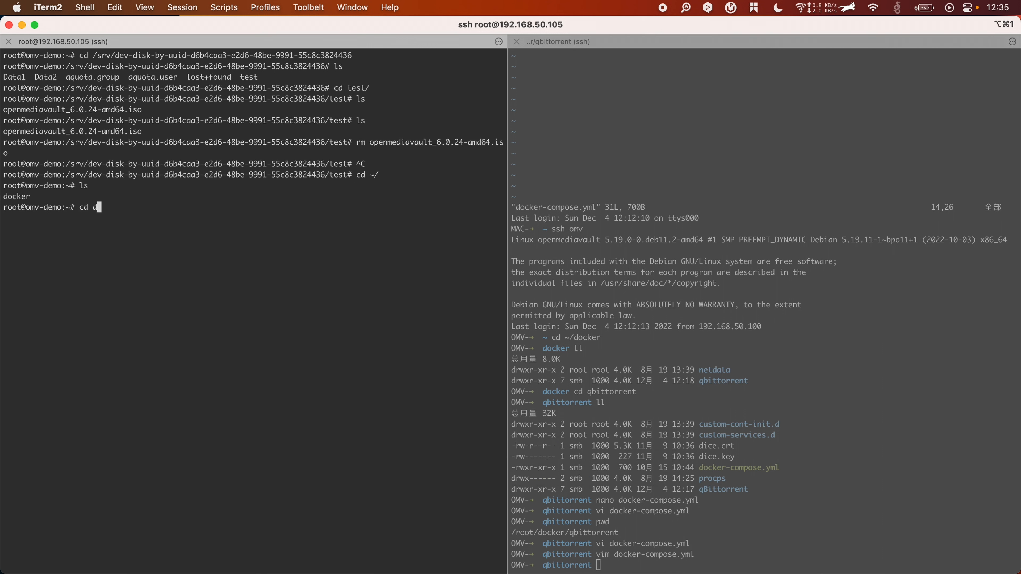
key("Tab")
key("Return")
type("ls")
key("Return")
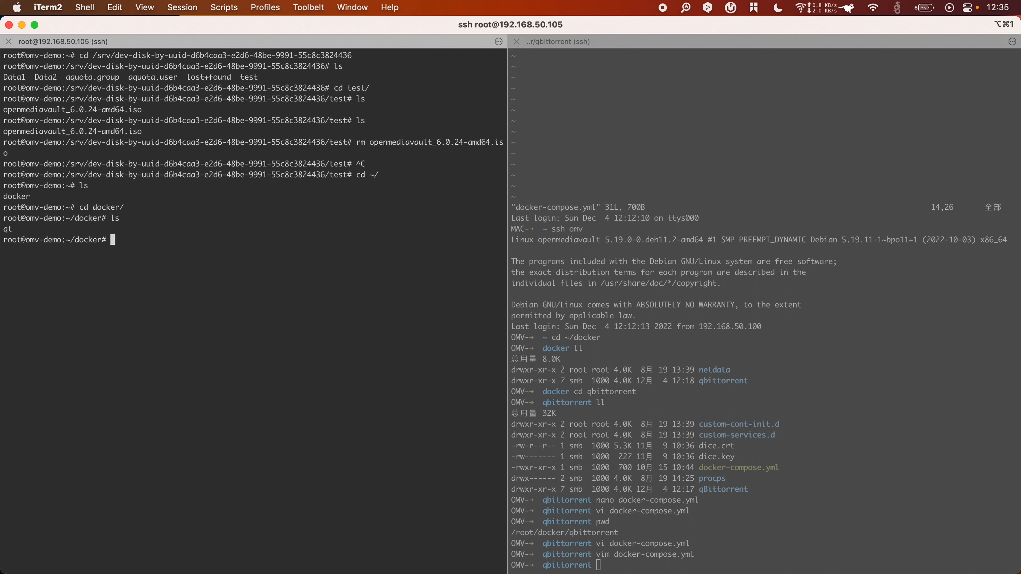
type("cd q")
key("Tab")
key("Return")
type("ls")
key("Return")
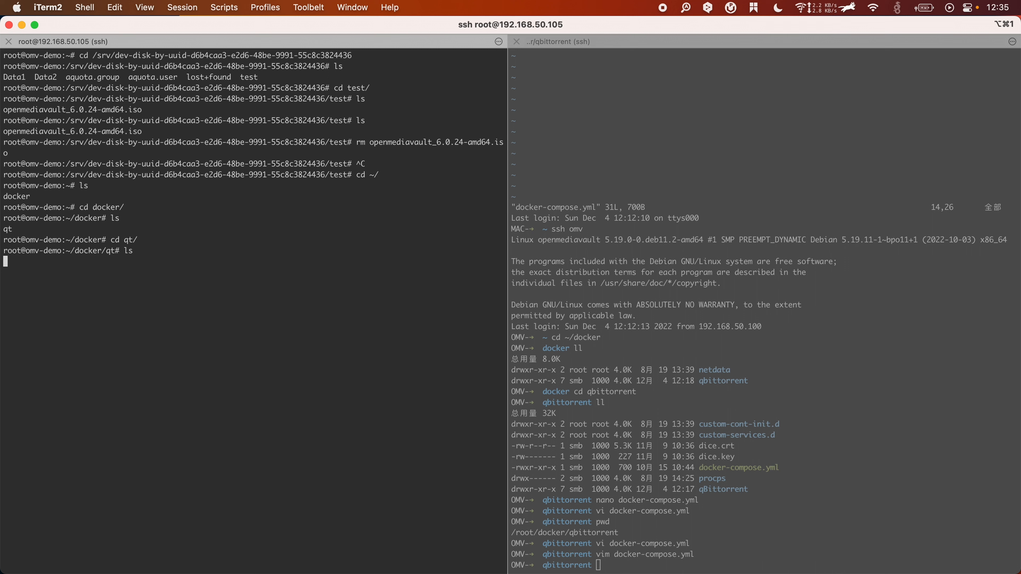
Step: Replace /path/to/downloads in qt.yml with the test folder path and save with :wq
type("vi")
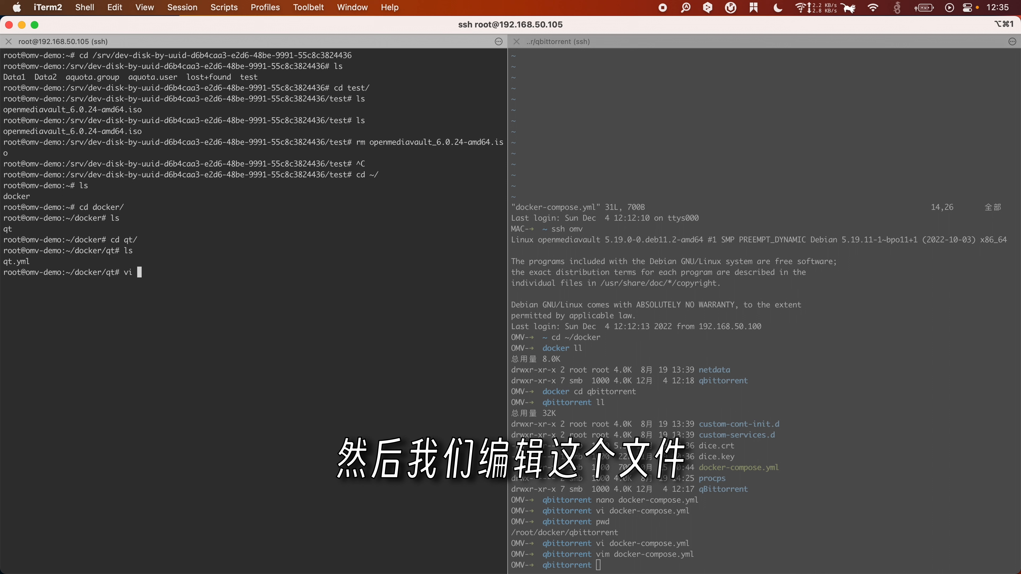
type("mq")
key("Tab")
key("Return")
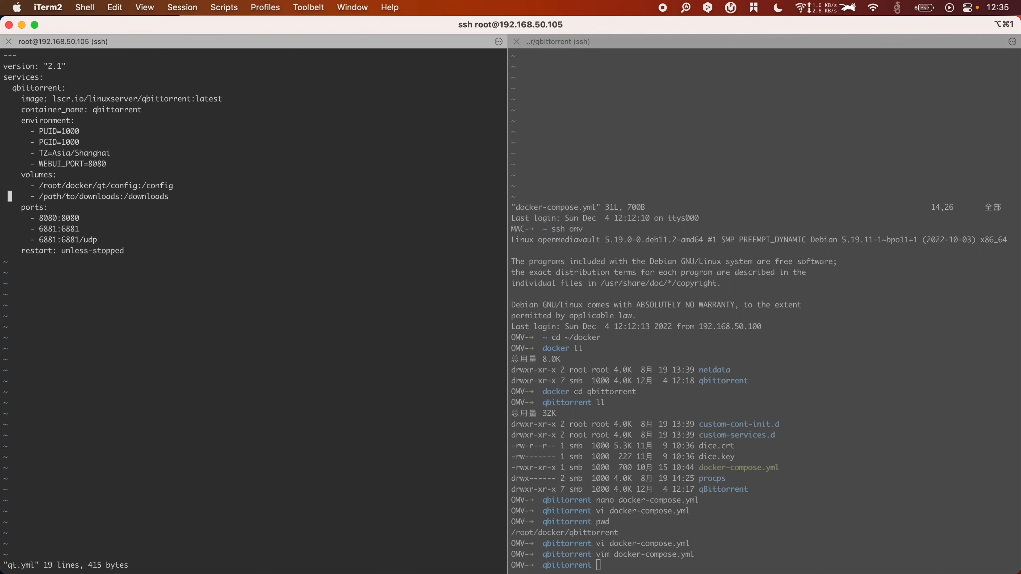
key("w")
key("w")
key("x")
key("x")
key("x")
key("x")
key("x")
key("x")
key("x")
key("x")
key("x")
key("x")
key("x")
key("x")
key("x")
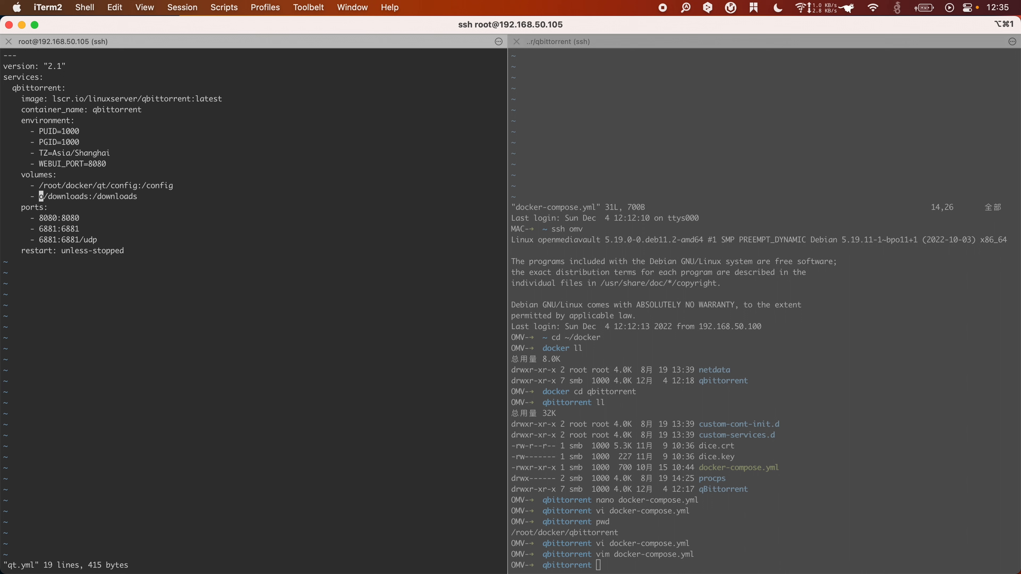
key("x")
key("x")
key("x")
key("x")
key("x")
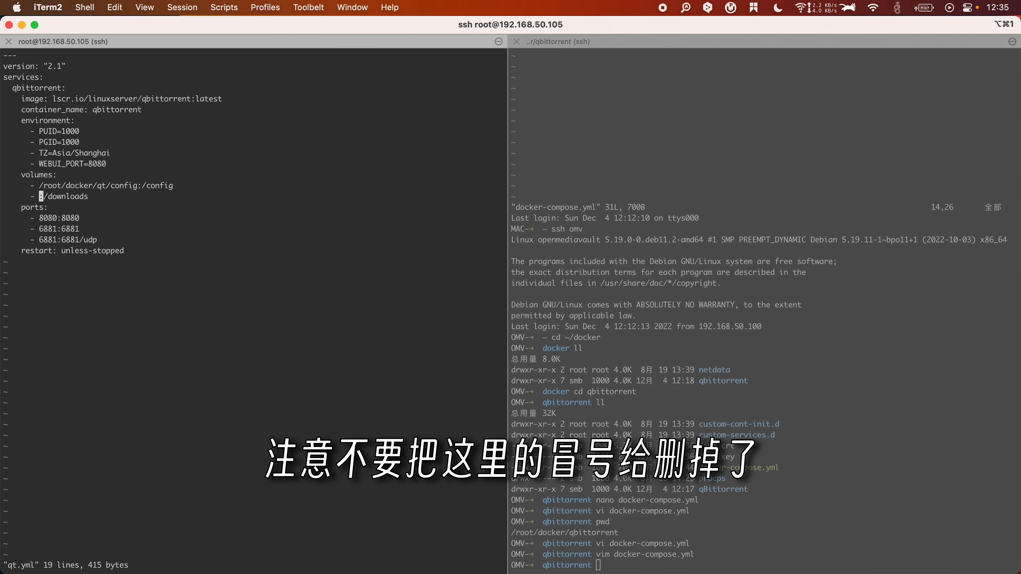
key("i")
key("super+v")
key("Escape")
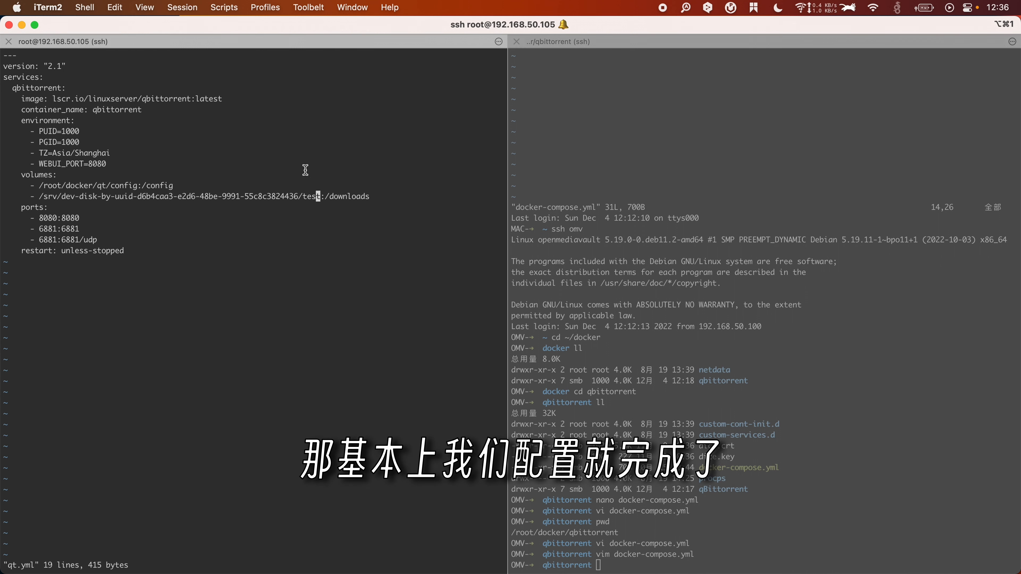
type(":wq")
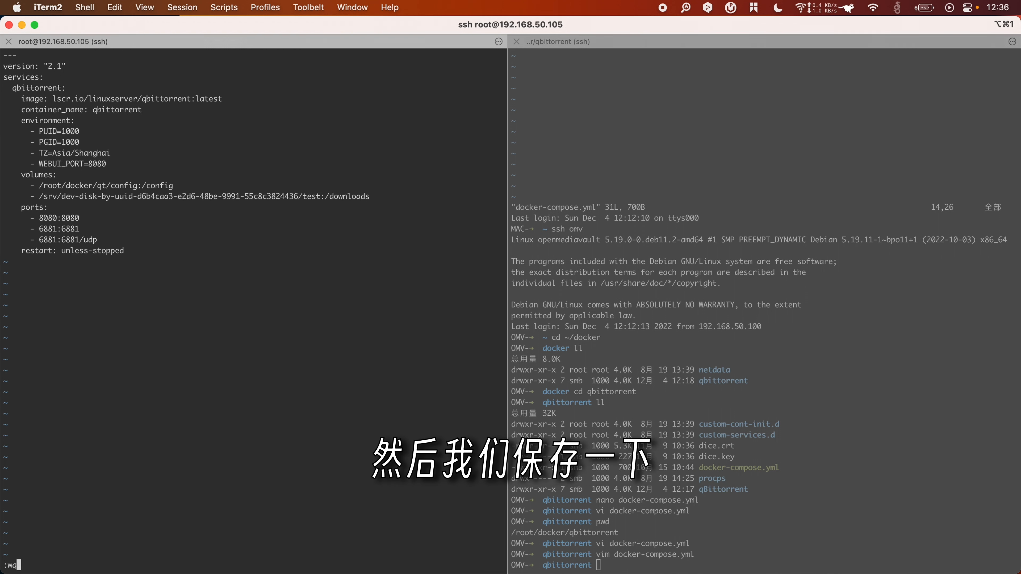
key("Return")
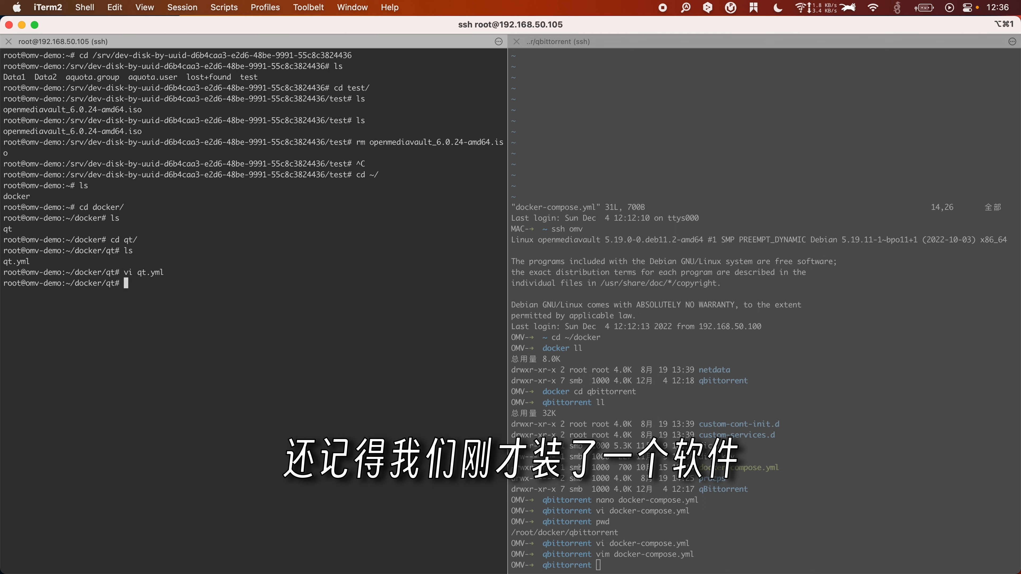
Step: Run docker-compose up -d, which fails for lack of a compose config file
type("docker-compose ")
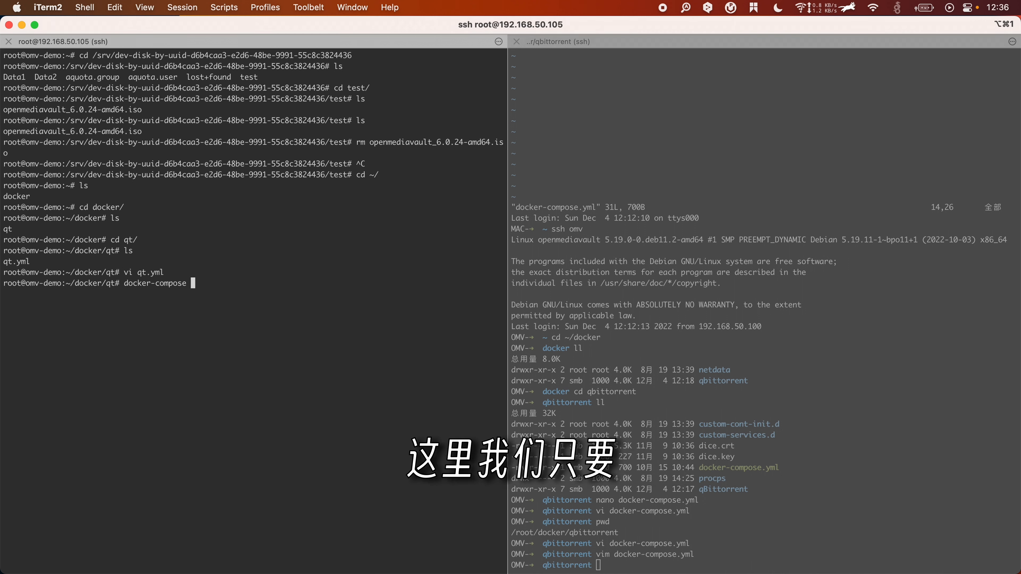
type("up ")
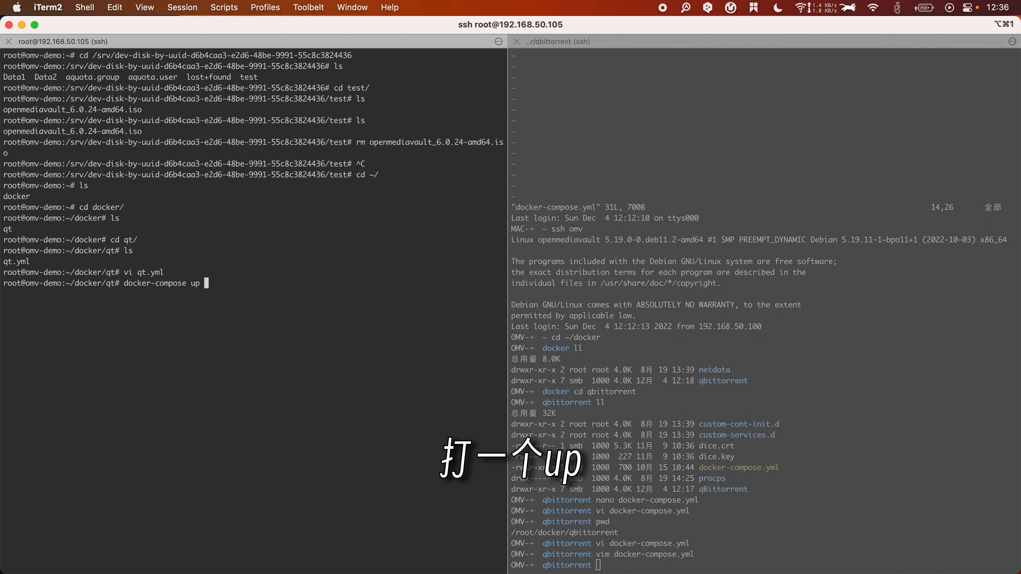
type("-d")
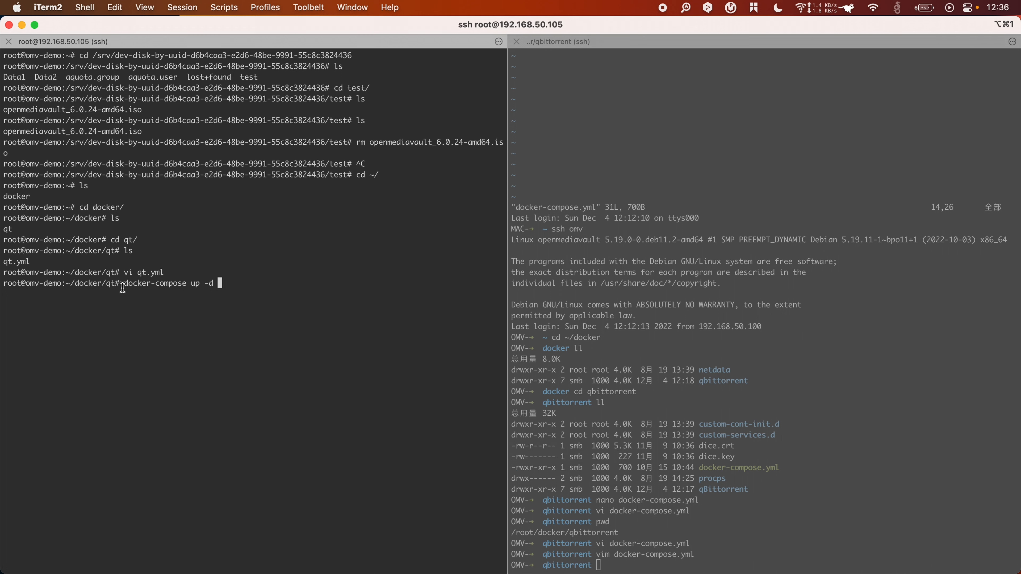
left_click_drag(202, 284, 120, 284)
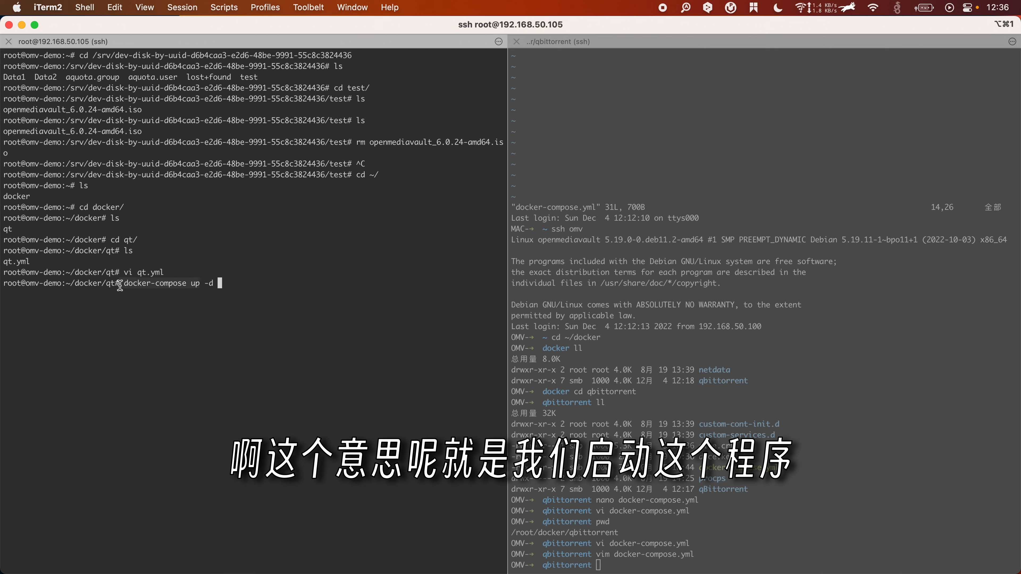
left_click(209, 290)
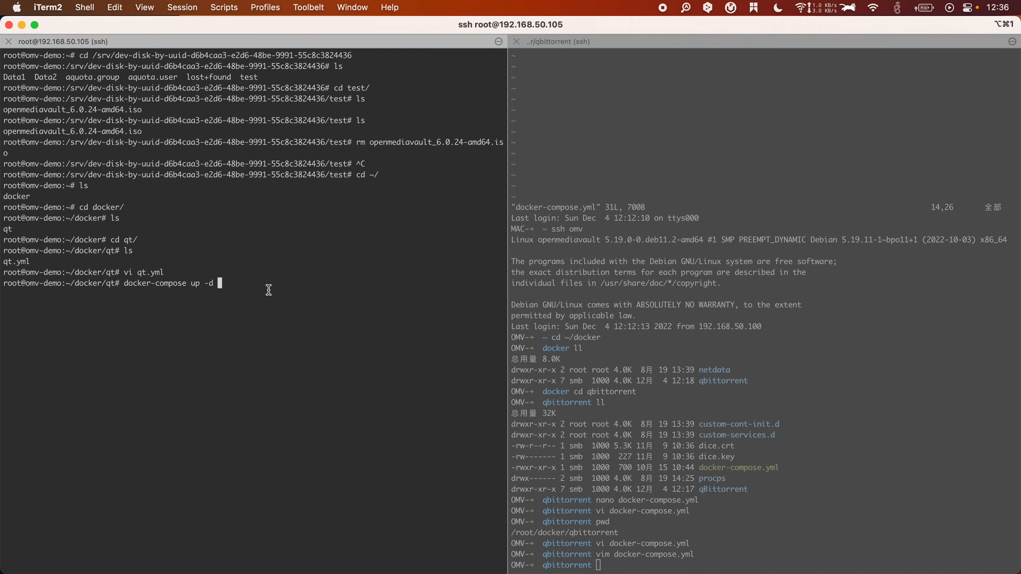
key("Return")
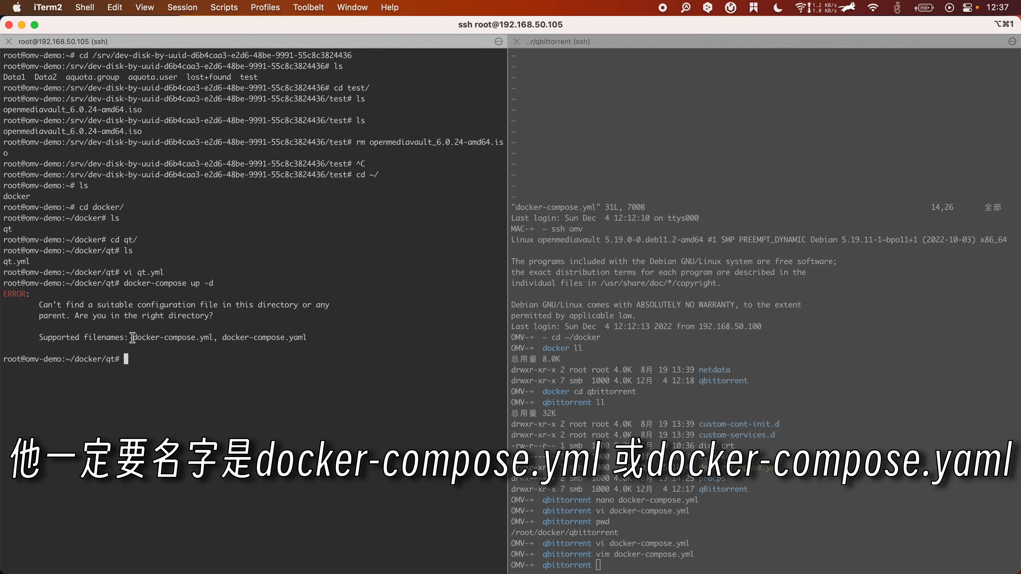
left_click_drag(134, 337, 195, 337)
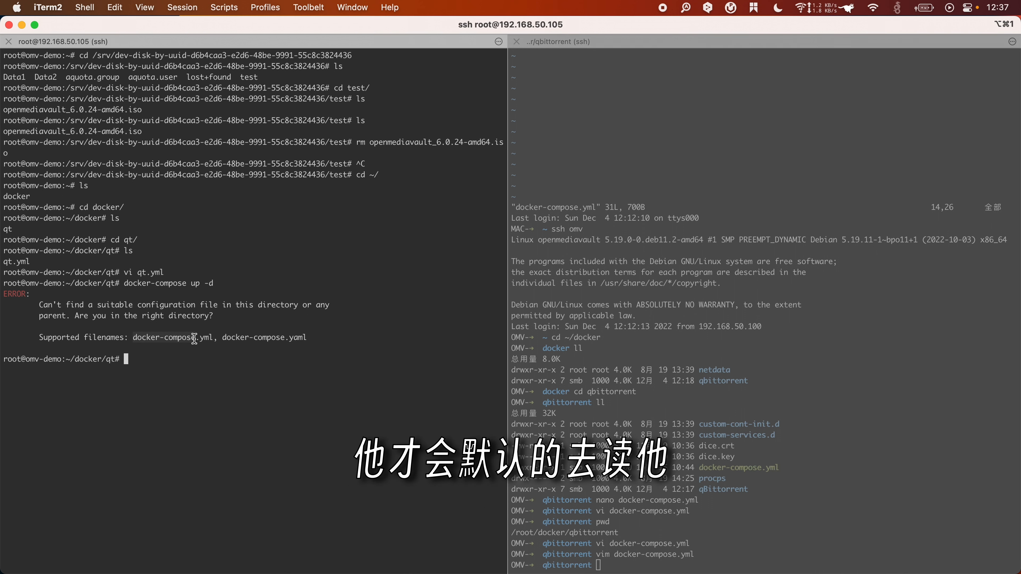
left_click(196, 338)
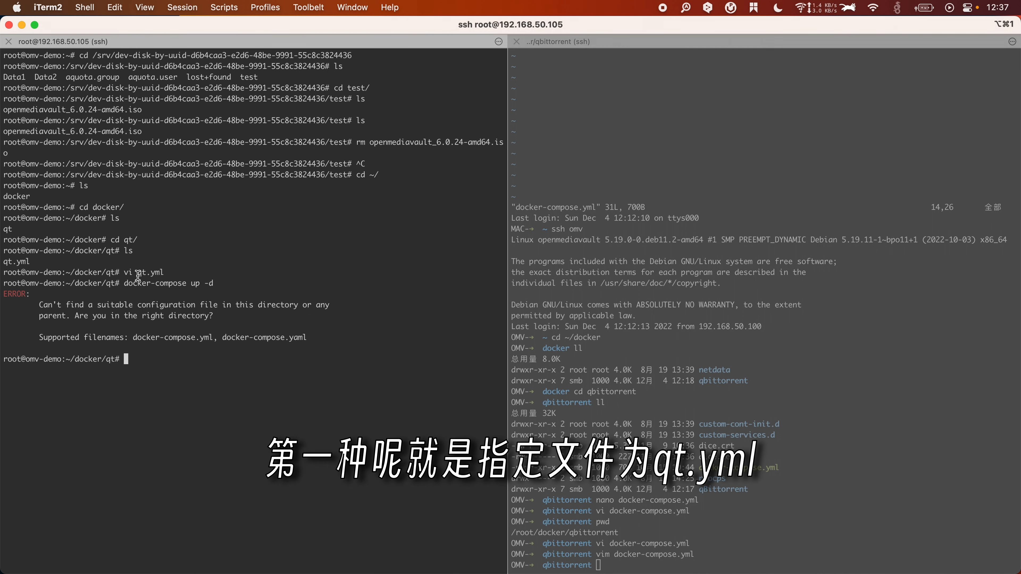
Step: Check docker-compose --help for the default docker-compose.yml file name and list the qt folder
type("m")
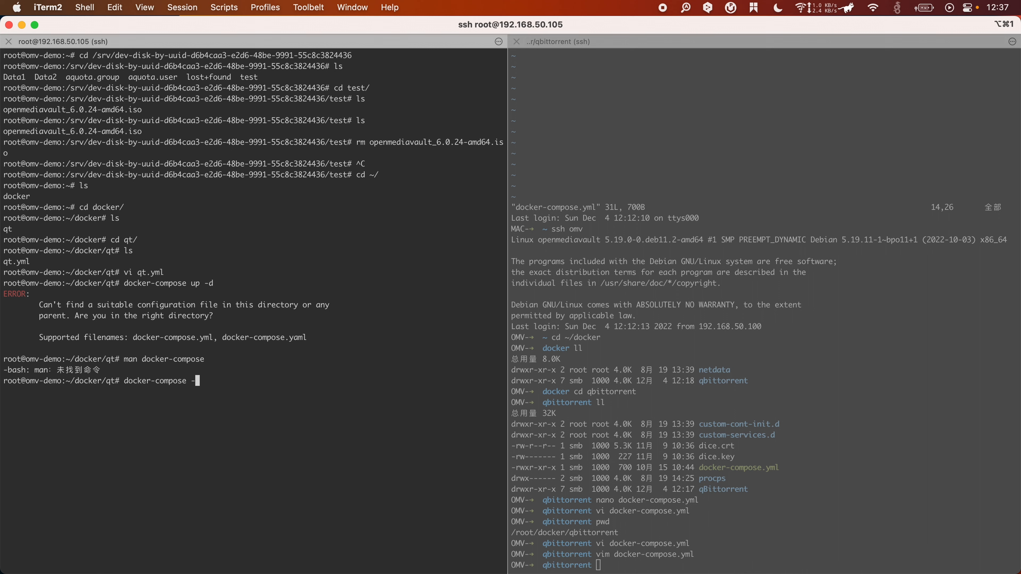
type("-hel")
scroll(71, 334, "up", 10)
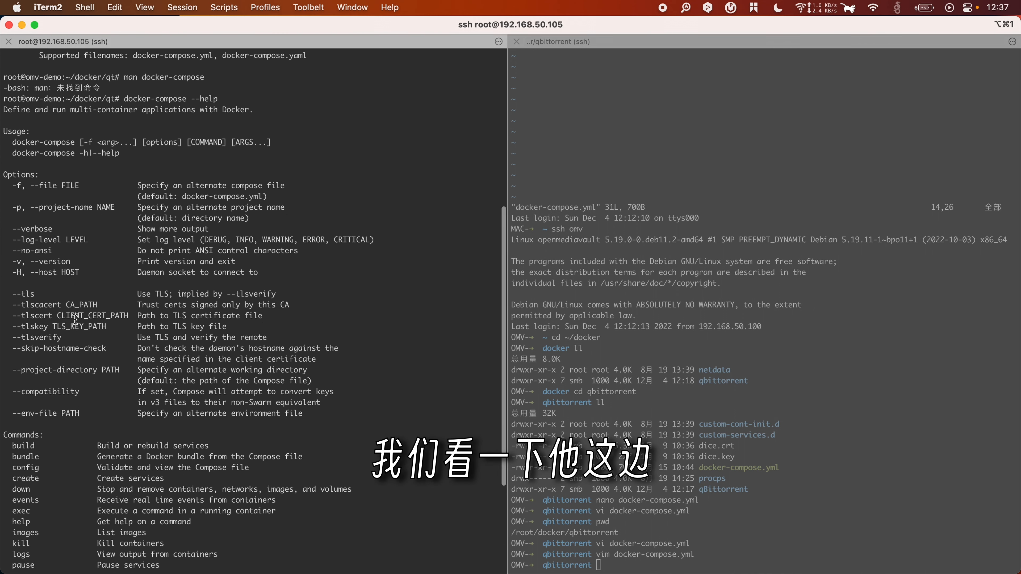
scroll(75, 320, "down", 2)
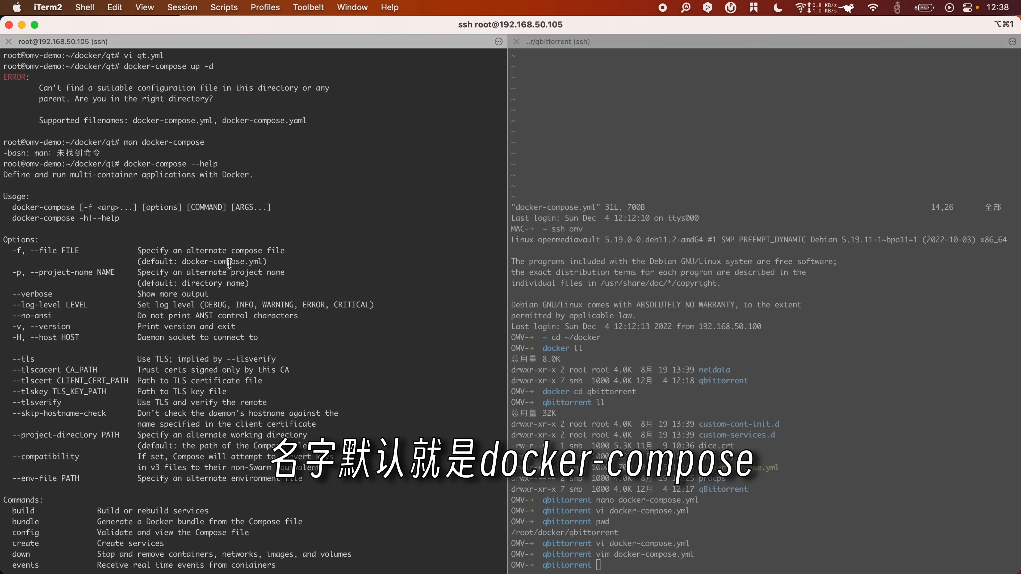
type("ls")
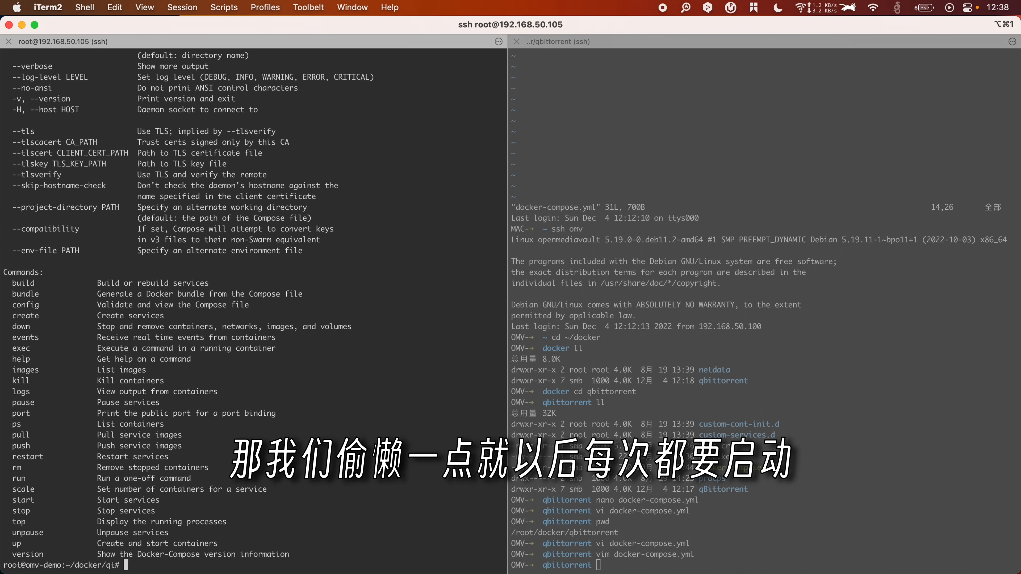
scroll(253, 310, "up", 5)
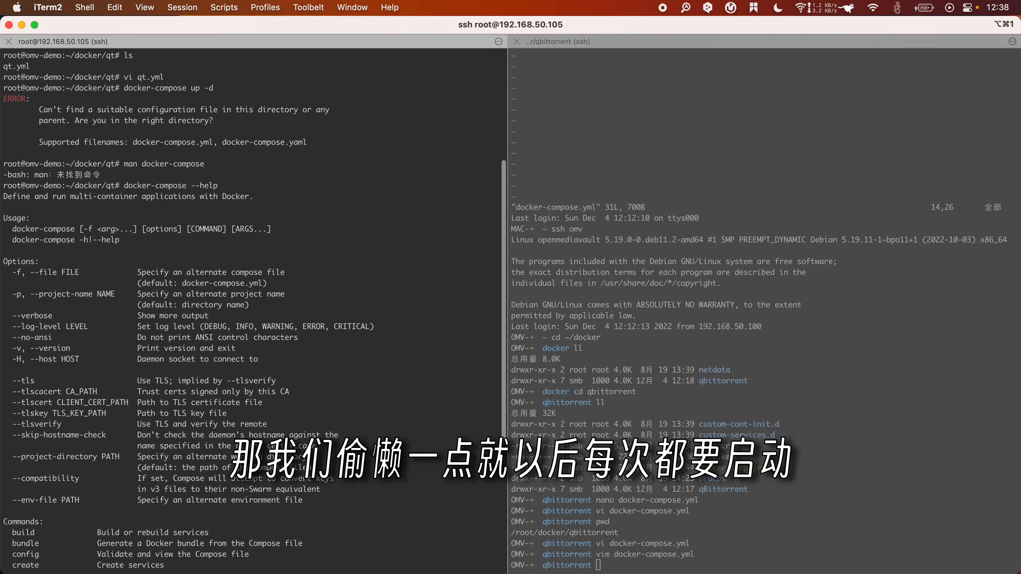
left_click_drag(182, 284, 254, 286)
key("super+c")
left_click(183, 286)
left_click(262, 289)
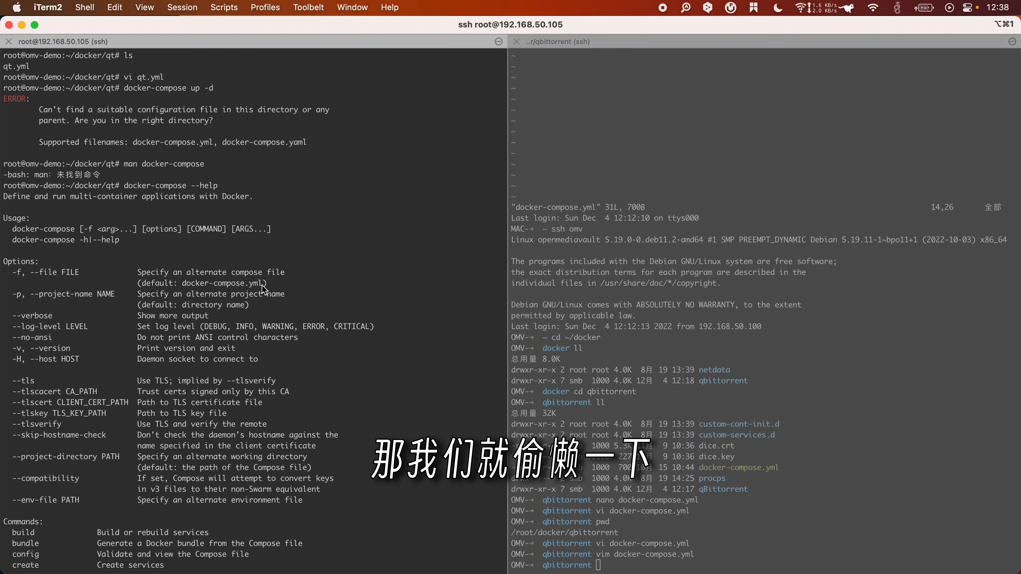
type("ls")
key("Return")
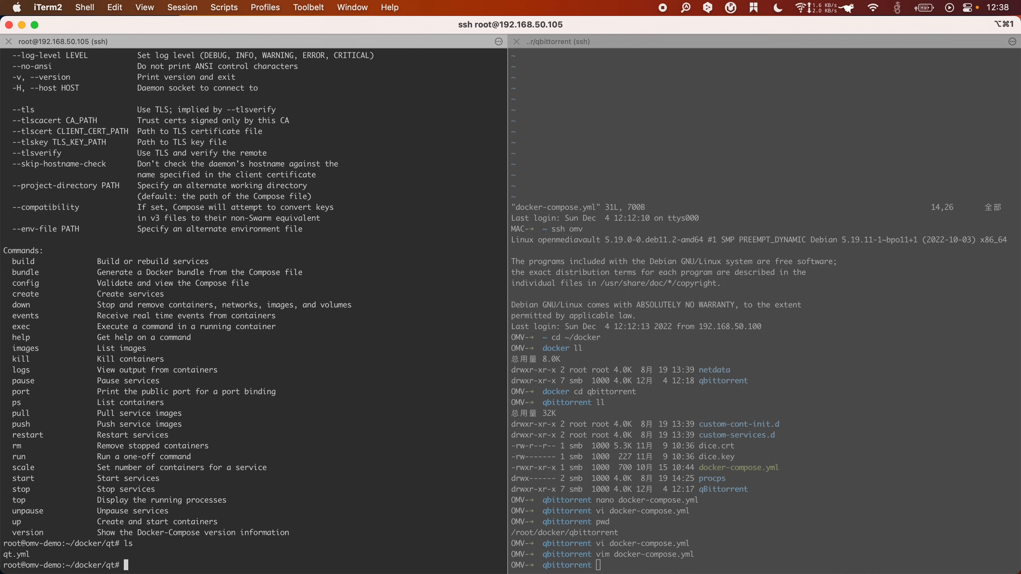
Step: Rename qt.yml to docker-compose.yml and confirm with ls
type("mv qt.yml")
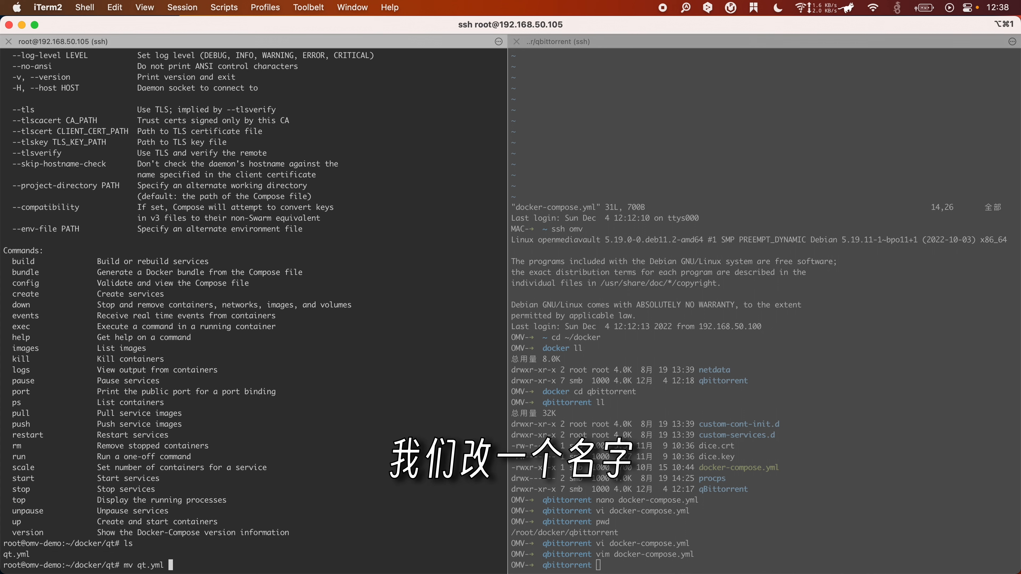
key("super+v")
key("Return")
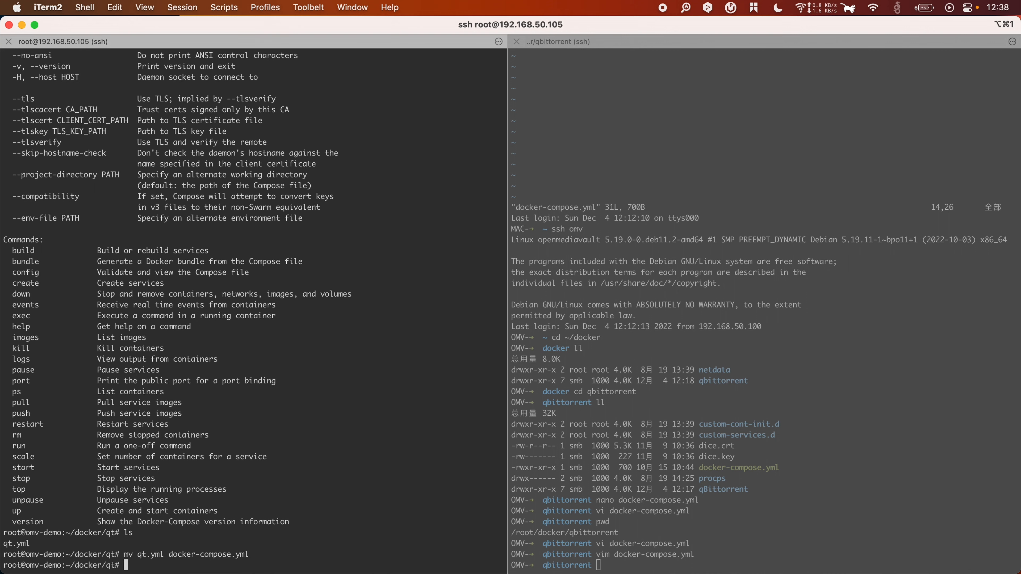
type("ls")
key("Return")
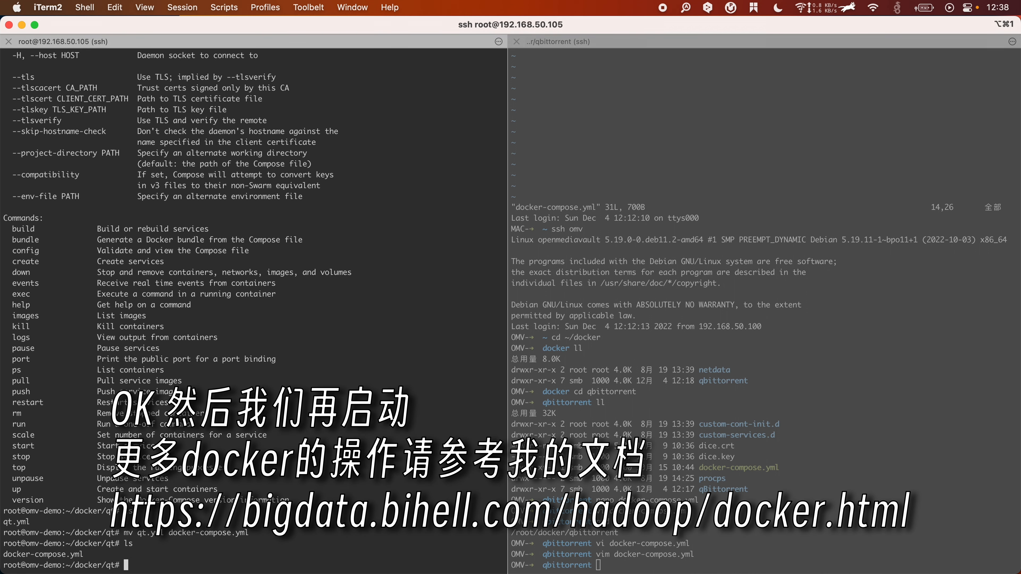
Step: Run docker-compose up -d to pull the qBittorrent image and start the container
type("docker-compose up -d")
key("Return")
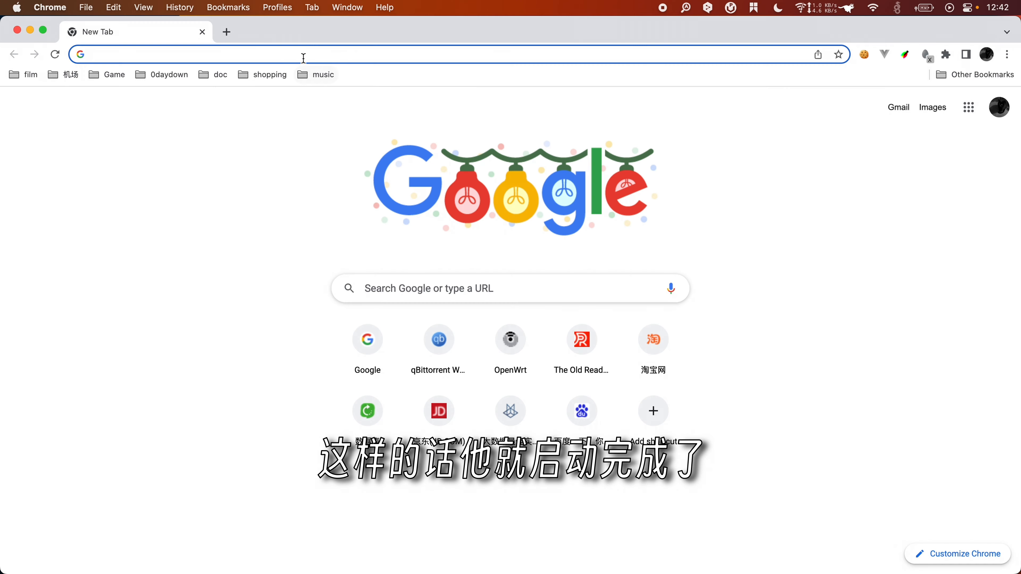
left_click(301, 56)
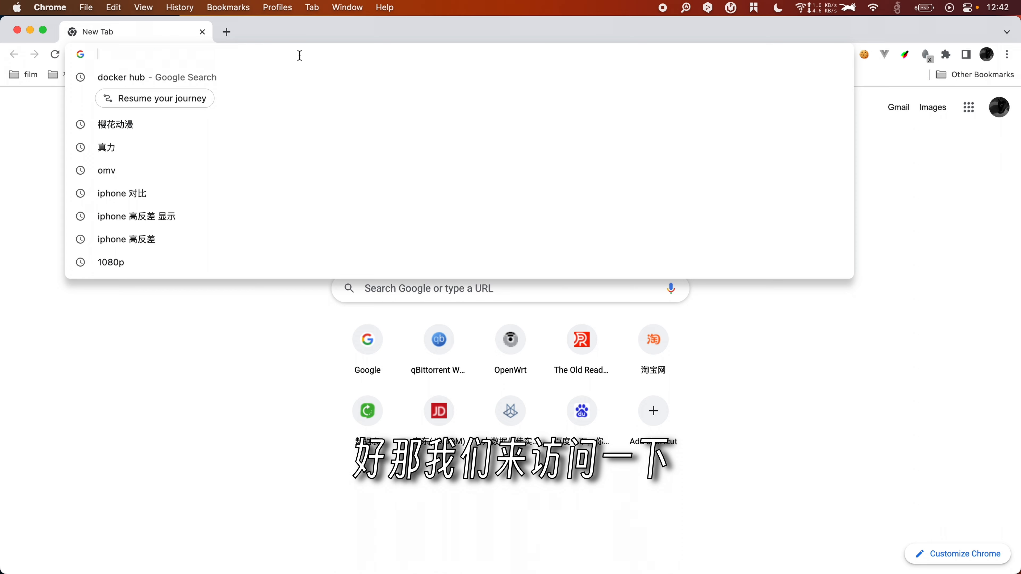
Step: Open 192.168.50.105:8080 and look up the default login on the Docker Hub qbittorrent page
type("192.168.50.105:")
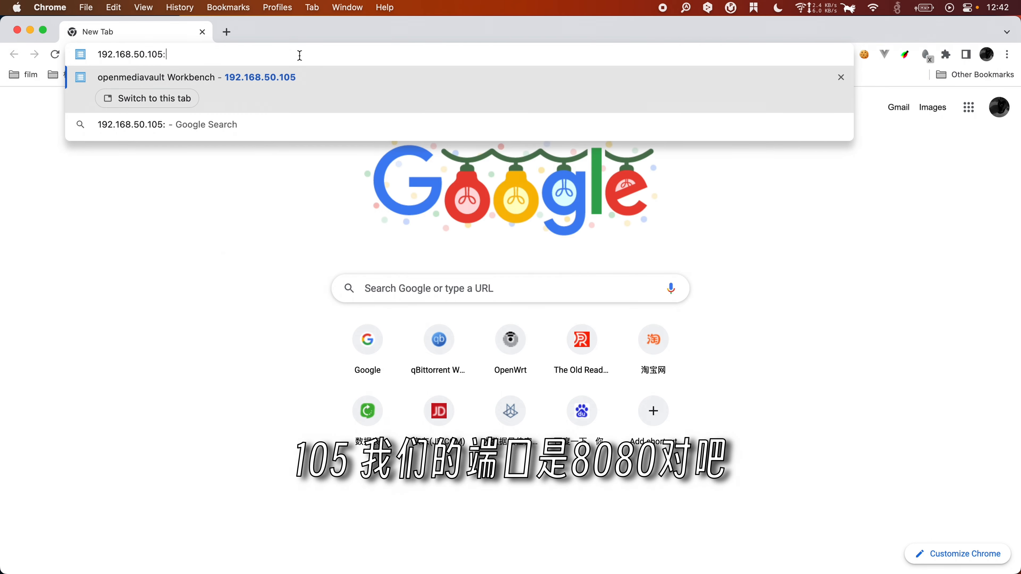
type("8080")
key("Return")
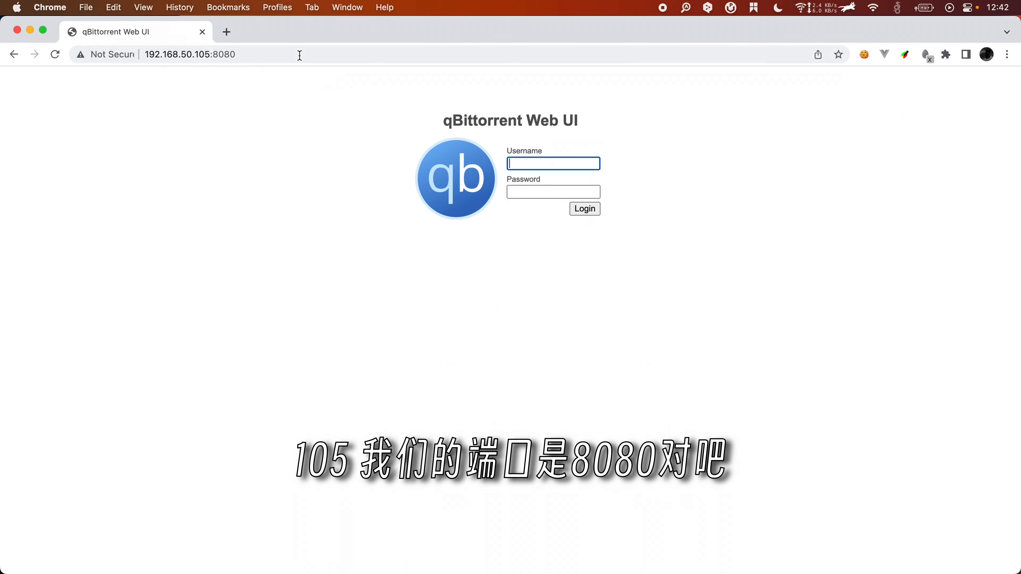
left_click(536, 222)
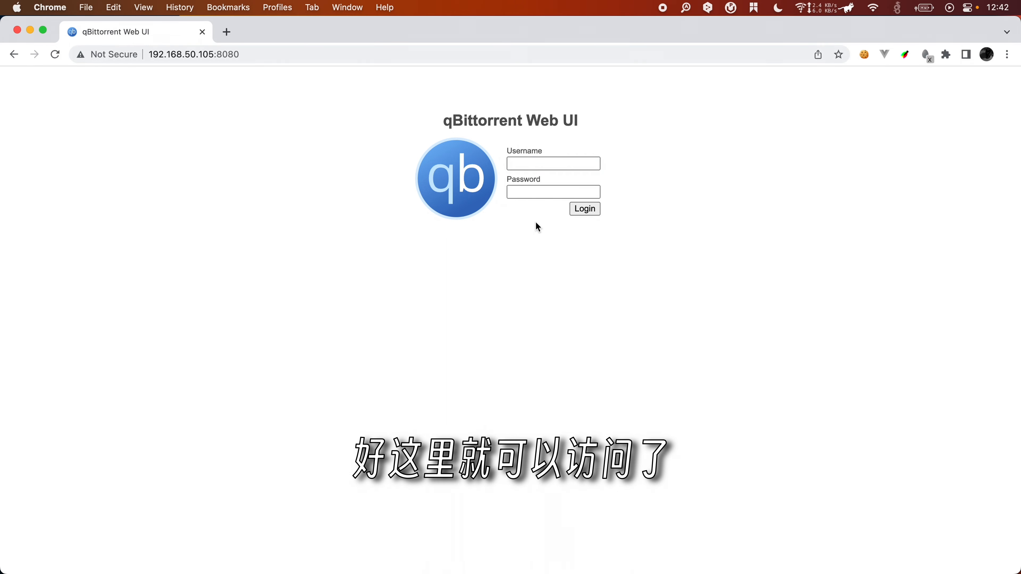
left_click(540, 163)
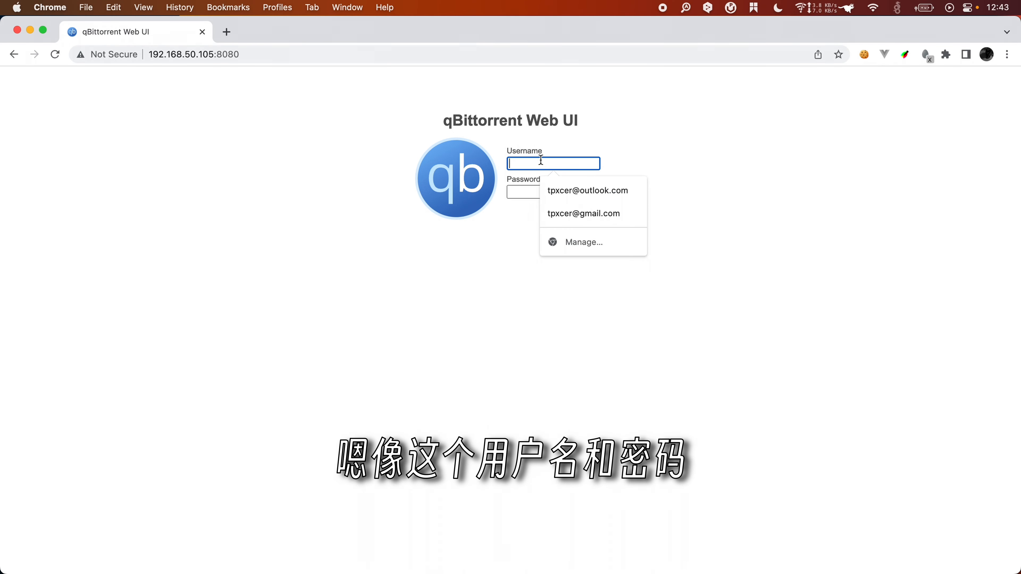
left_click(521, 196)
left_click(531, 159)
left_click(647, 177)
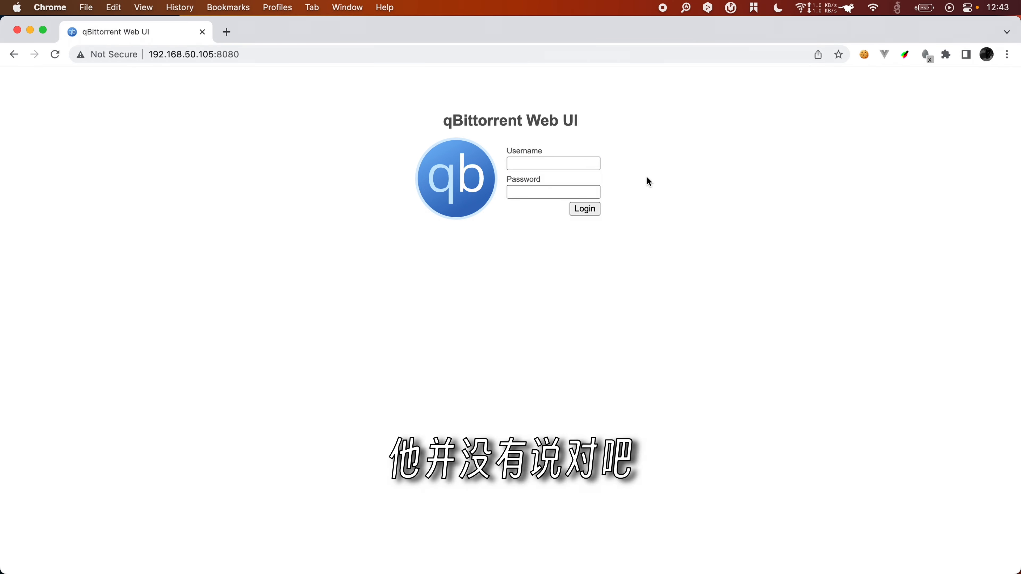
key("ctrl+Right")
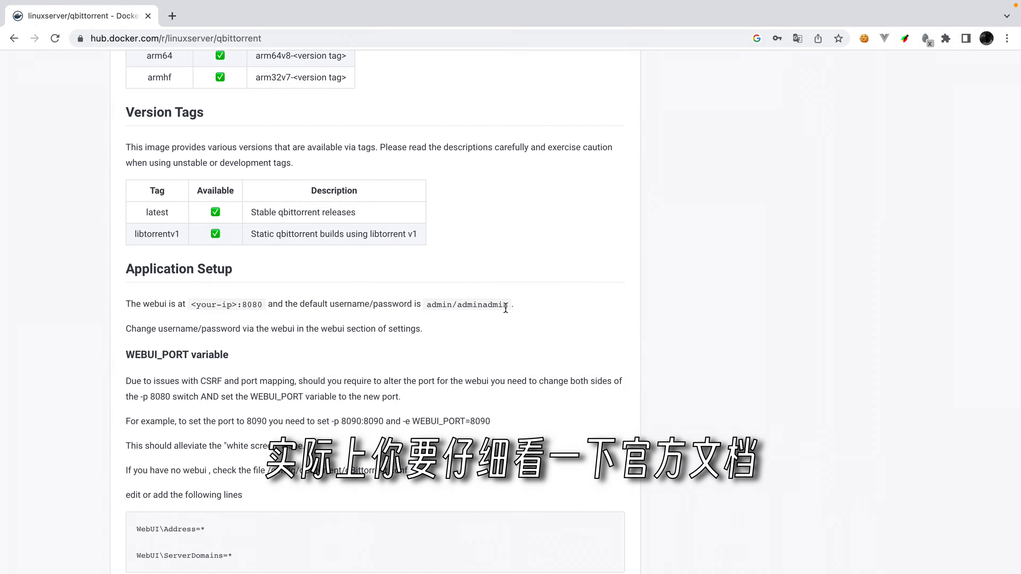
scroll(505, 308, "up", 10)
scroll(506, 311, "down", 10)
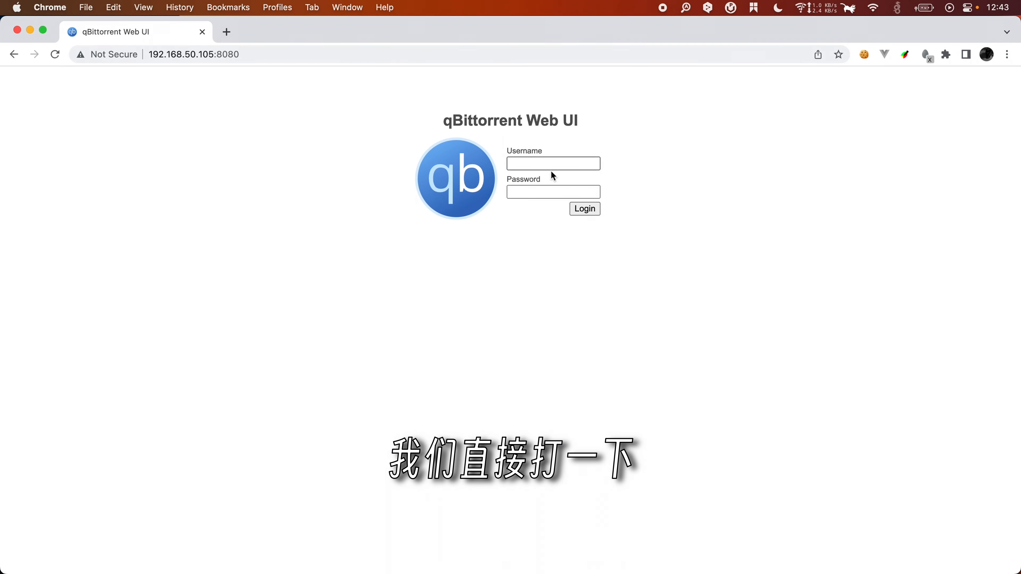
Step: Log in with qBittorrent's default username and password, declining to save the password
left_click(462, 161)
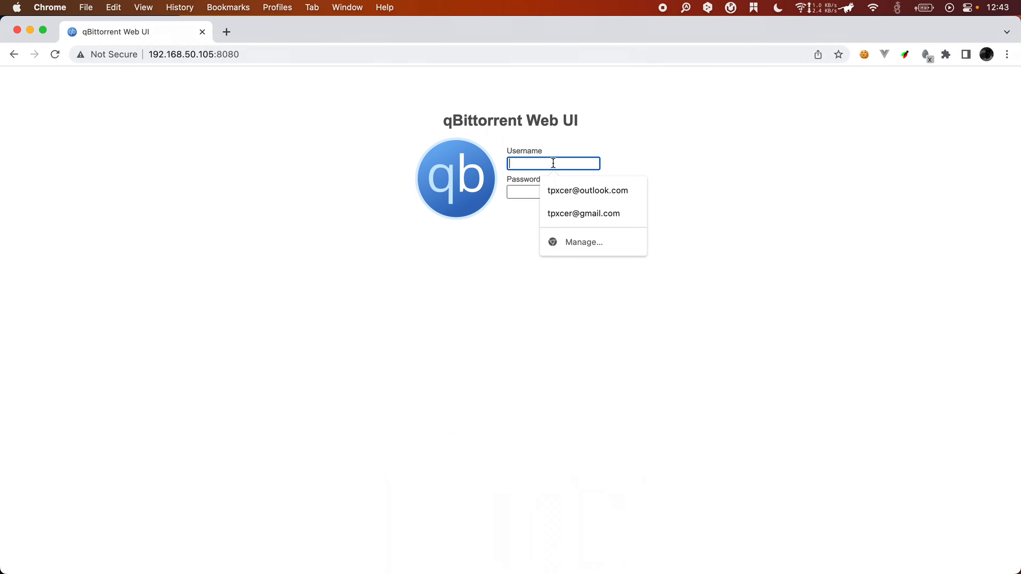
type("admin")
key("Tab")
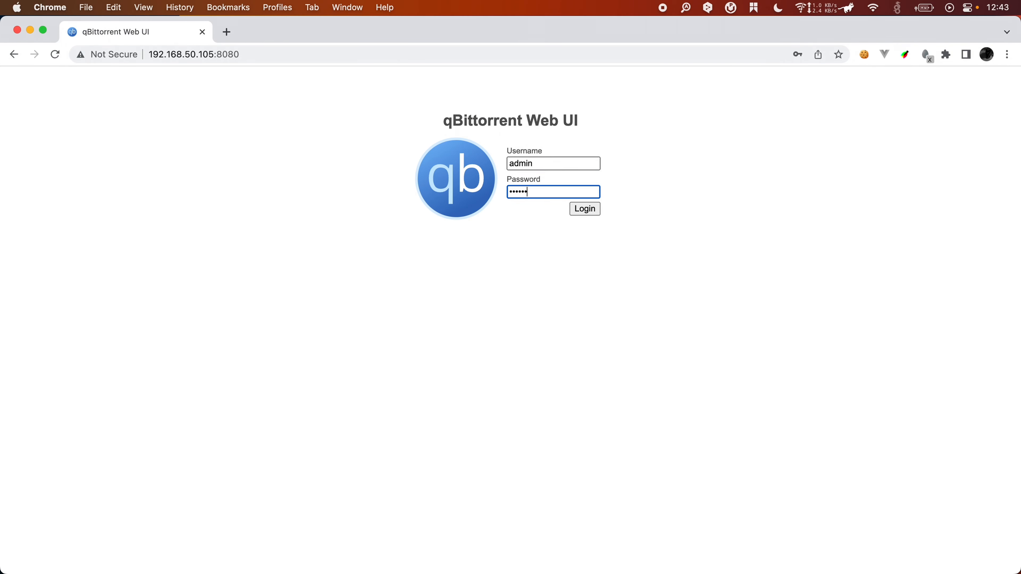
type("adminadmin")
left_click(585, 209)
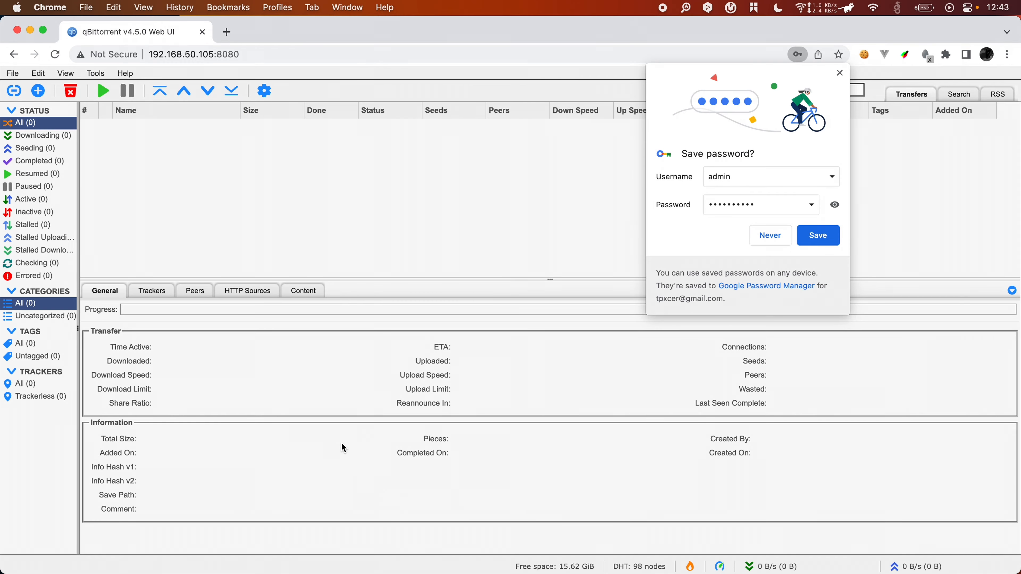
left_click(776, 240)
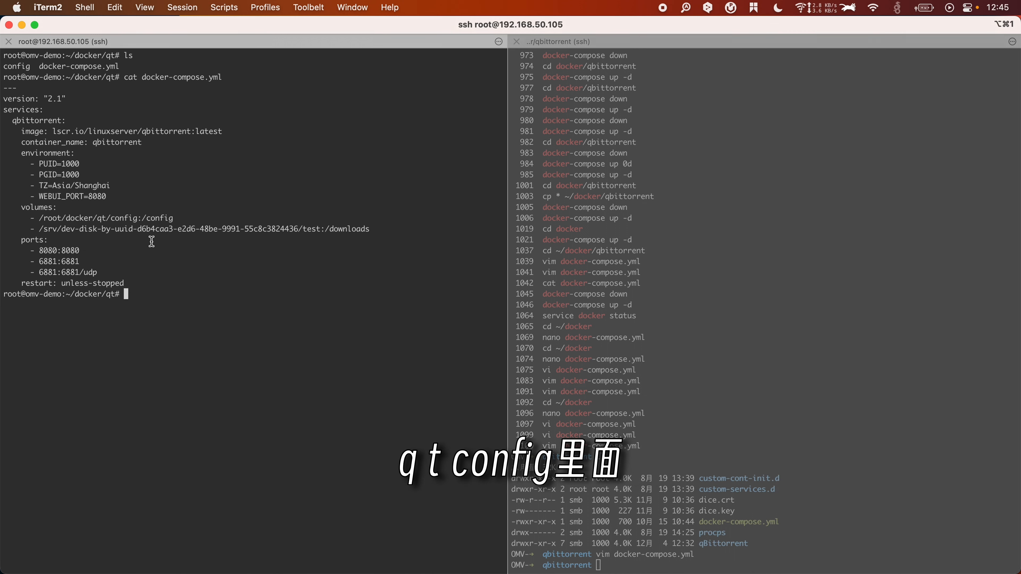
Step: On the demo server, enter config/qBittorrent and list its config files
type("ls")
key("Return")
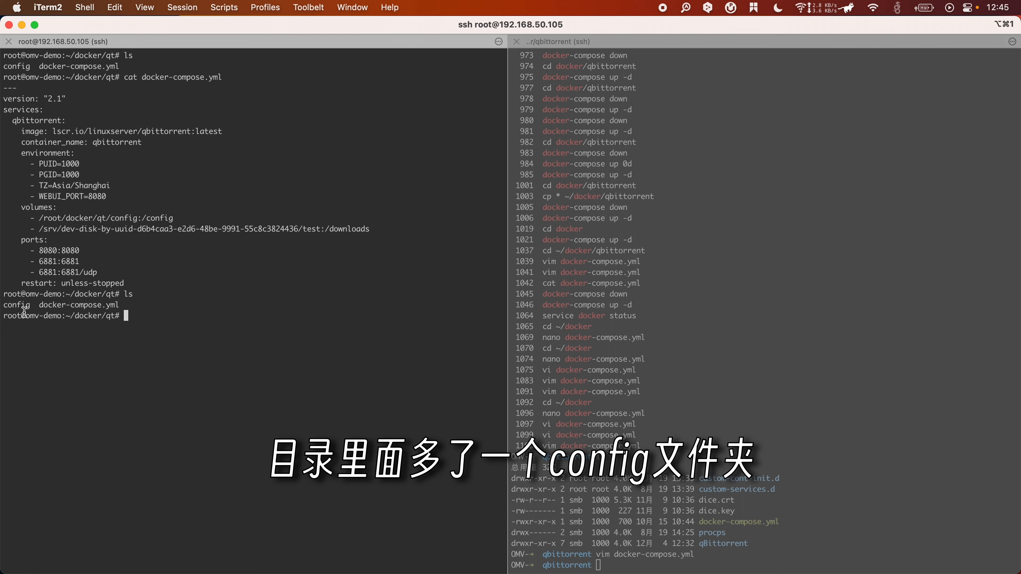
type("cd do")
key("BackSpace")
key("BackSpace")
type("co")
key("Tab")
key("Return")
type("ls")
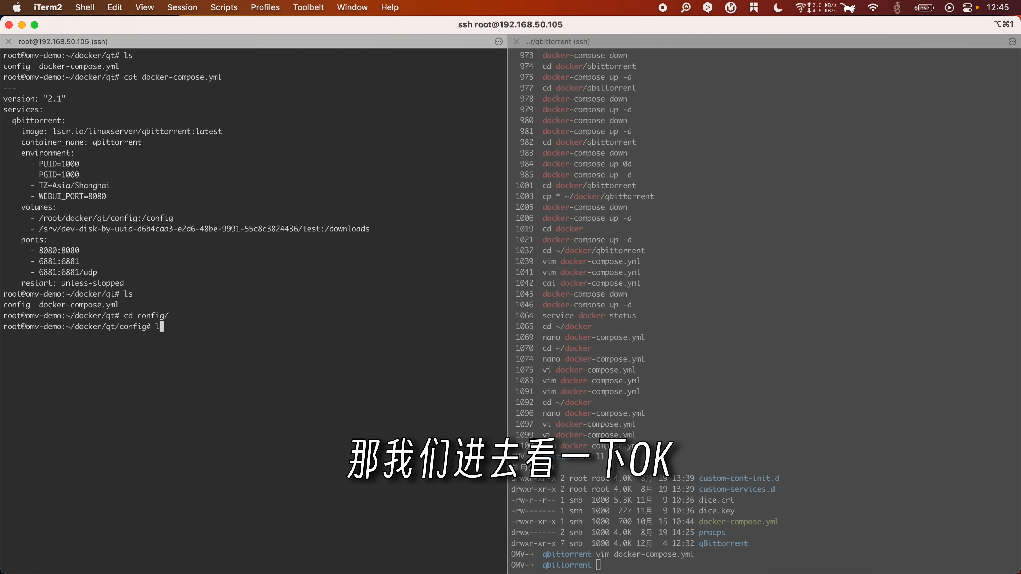
key("Return")
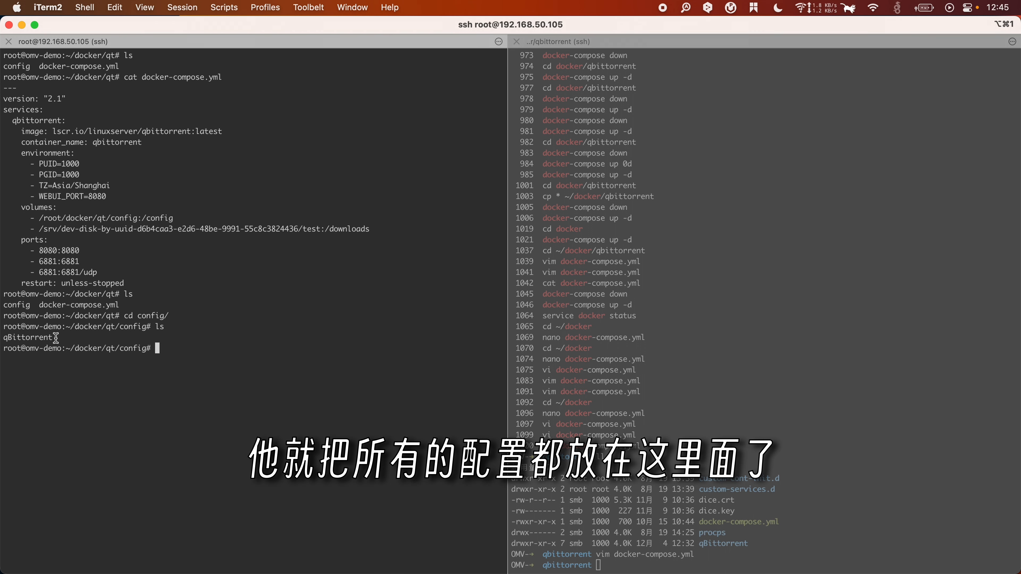
type("cd q")
key("Tab")
key("Return")
type("ls")
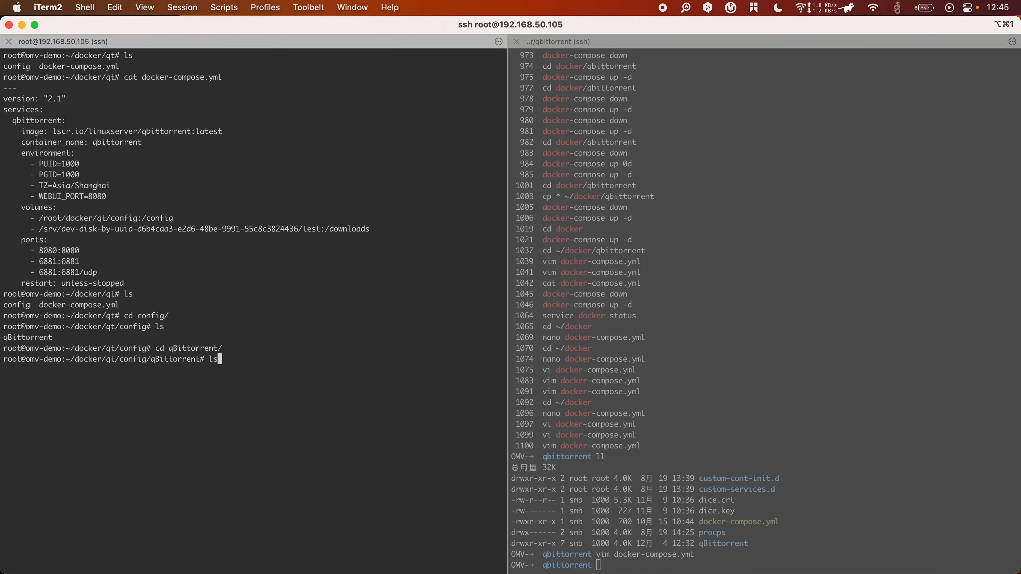
key("Return")
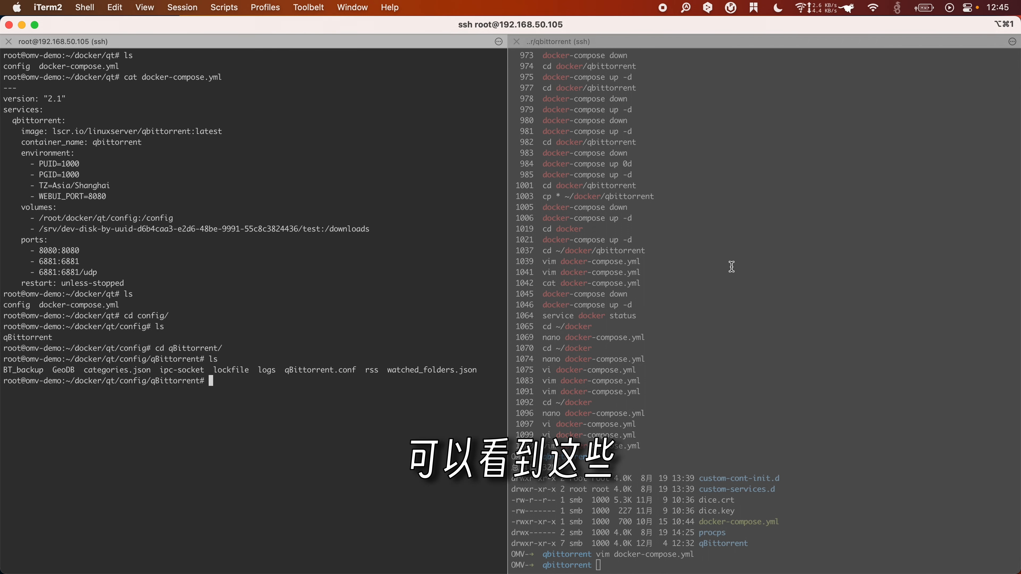
Step: On the production server, list the folder and view docker-compose.yml in vi without changes
left_click(732, 266)
type("ls")
key("Return")
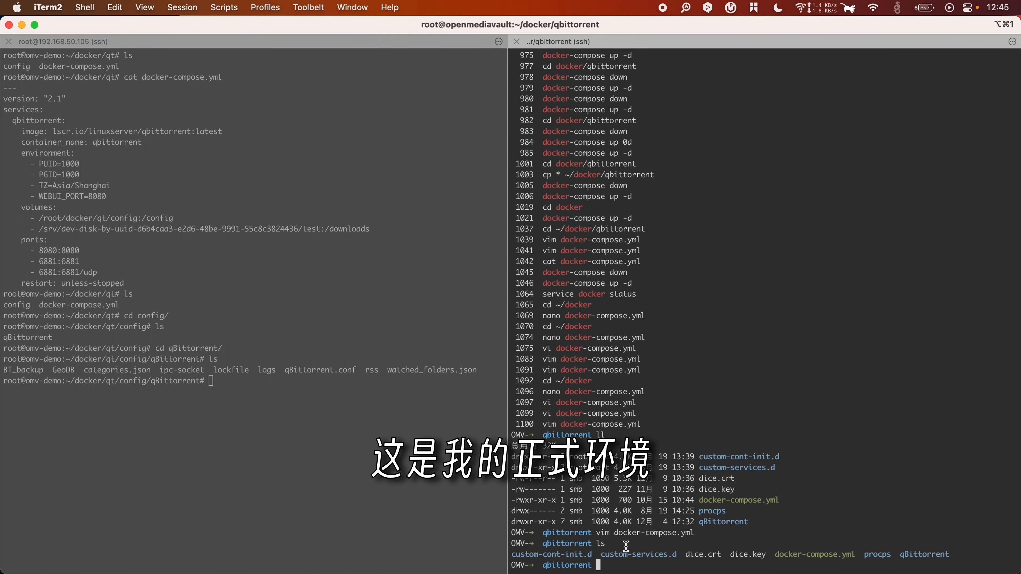
type("vi docker-compose.yml")
key("Return")
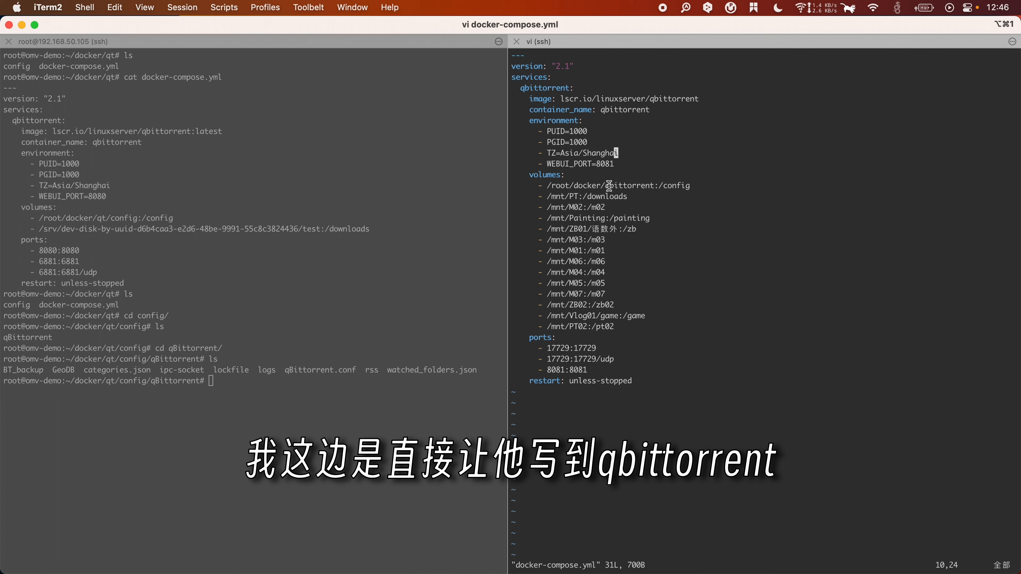
type(":")
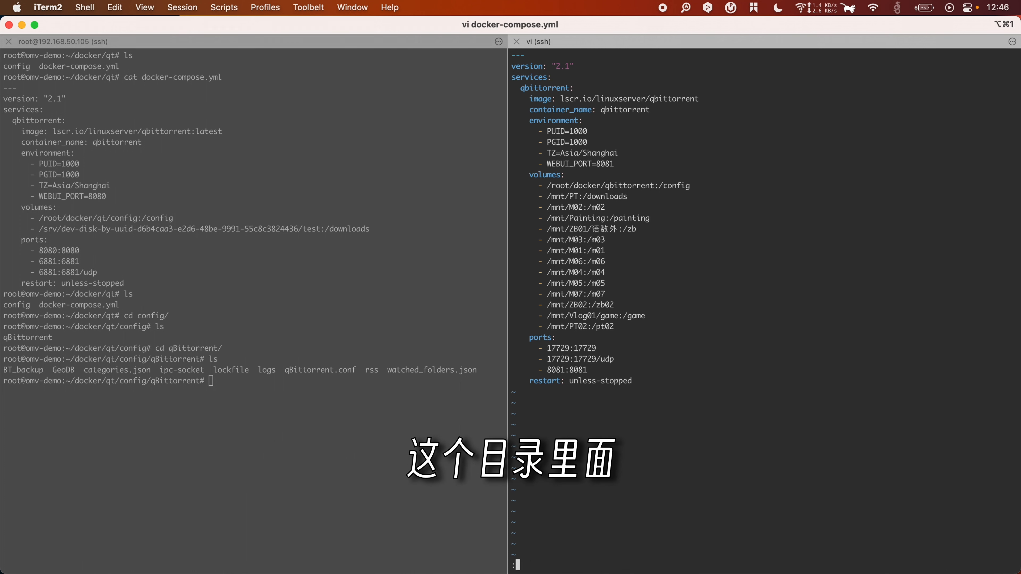
type("q")
key("Return")
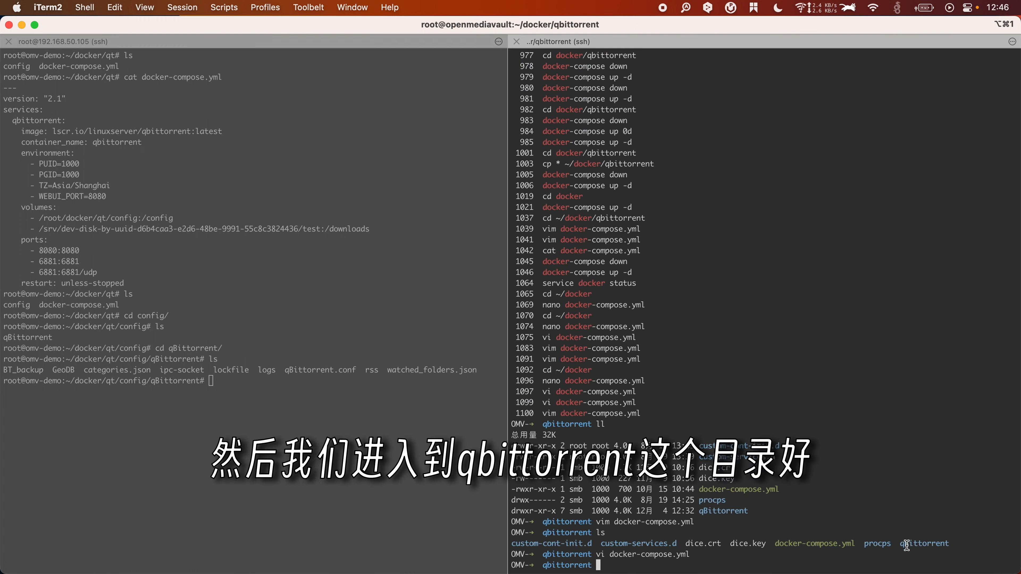
Step: Enter the production qBittorrent folder, list it, and compare with the demo server's pane
left_click_drag(899, 544, 949, 544)
key("super+c")
type("cd")
key("super+v")
key("Return")
type("ls")
key("Return")
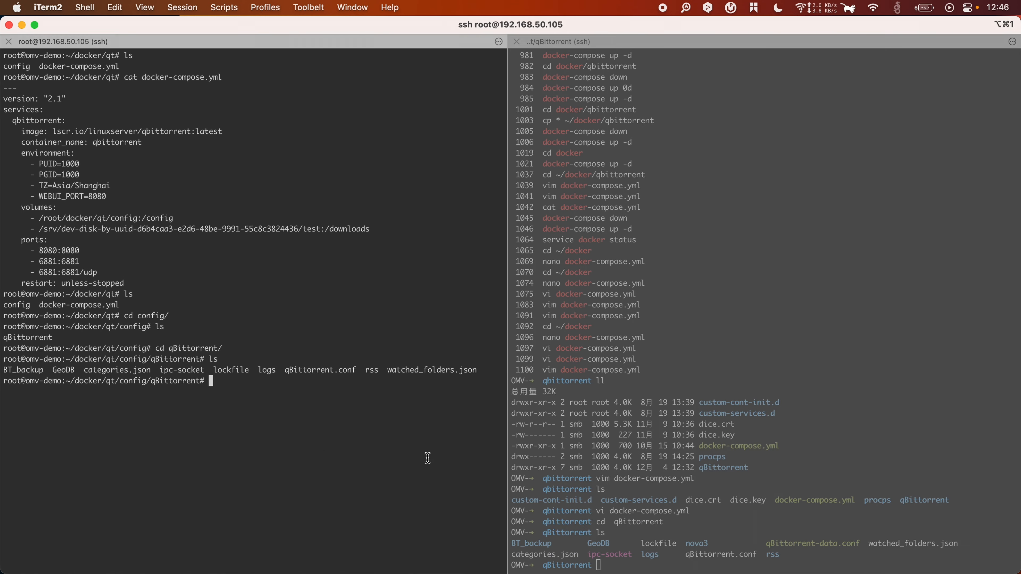
left_click(427, 458)
left_click(657, 531)
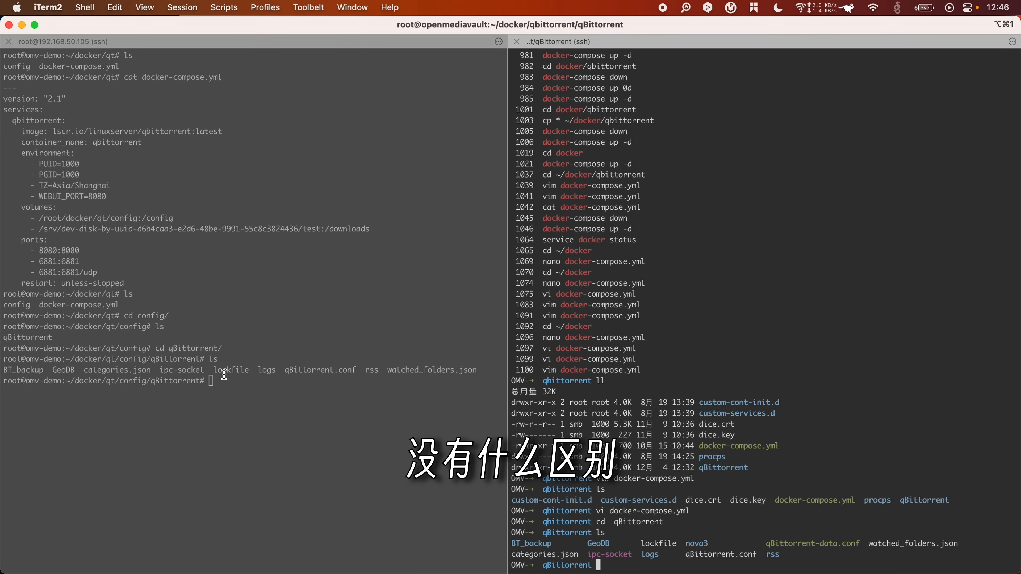
left_click(157, 383)
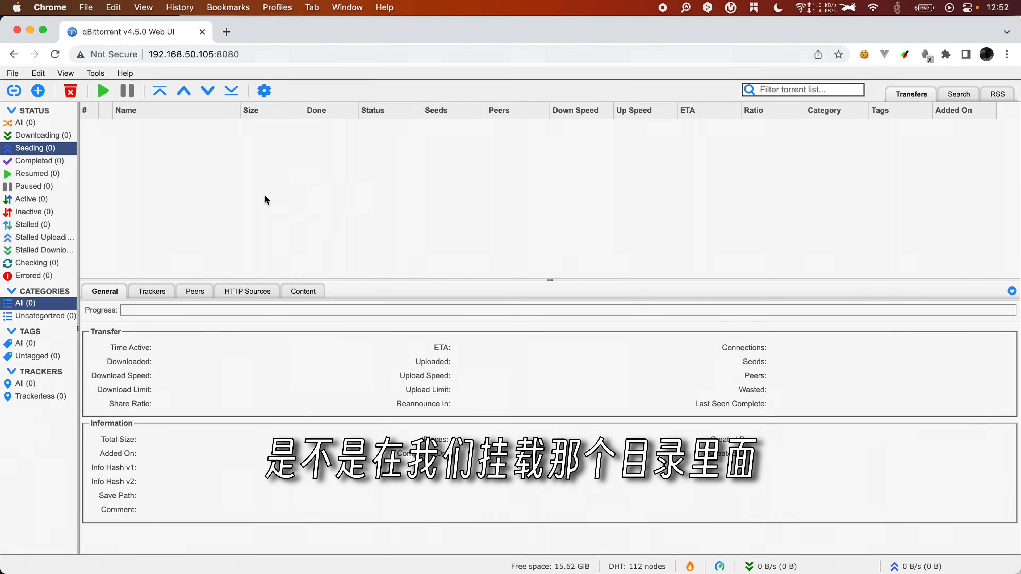
Step: In the terminal, print docker-compose.yml, cd into its /srv/.../test downloads path, and confirm it's empty
key("cmd+Tab")
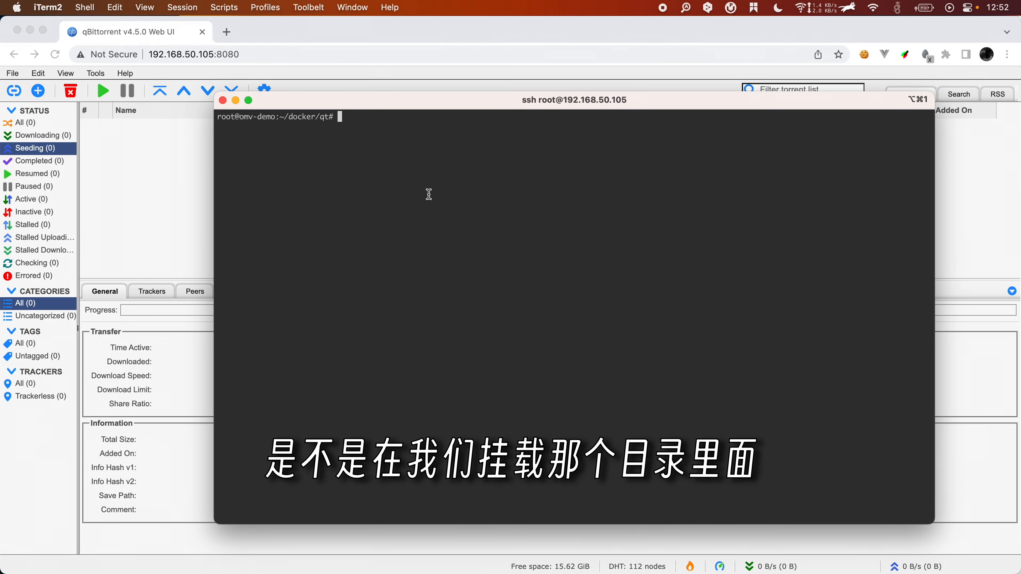
type("cat ")
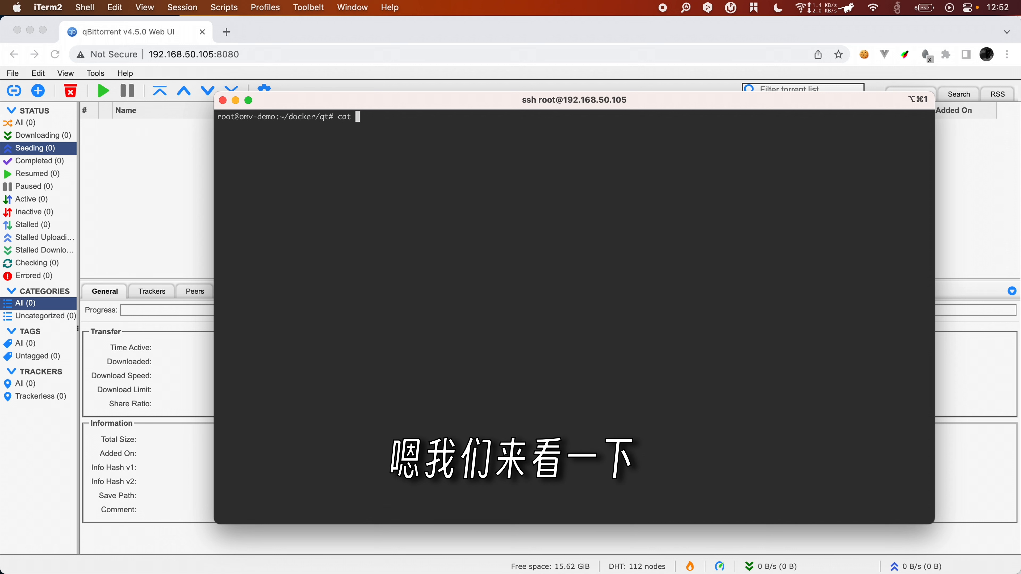
type("do")
key("Tab")
key("Return")
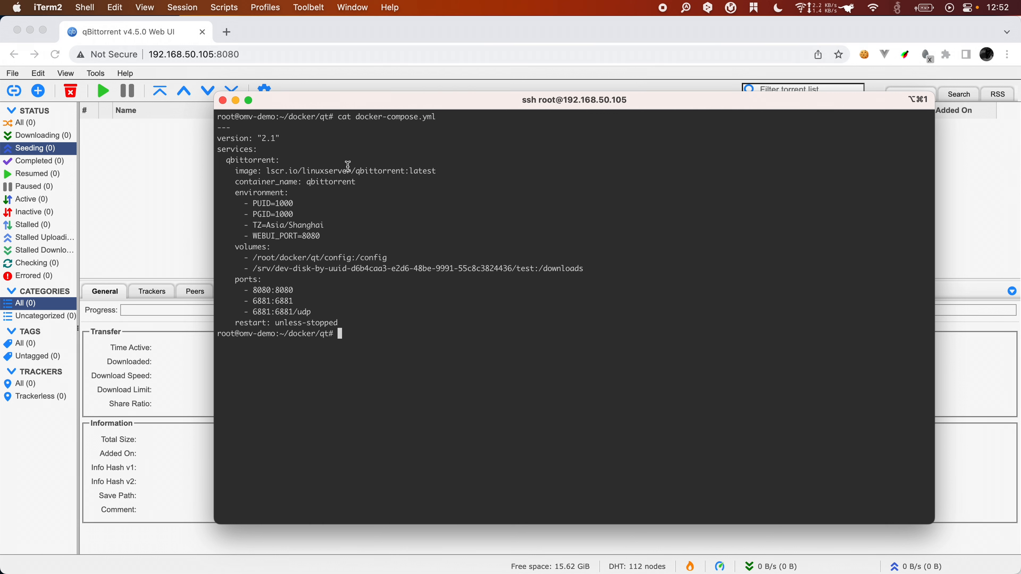
left_click_drag(253, 268, 541, 267)
key("super+c")
type("cd")
key("super+v")
key("Return")
type("ls")
key("Return")
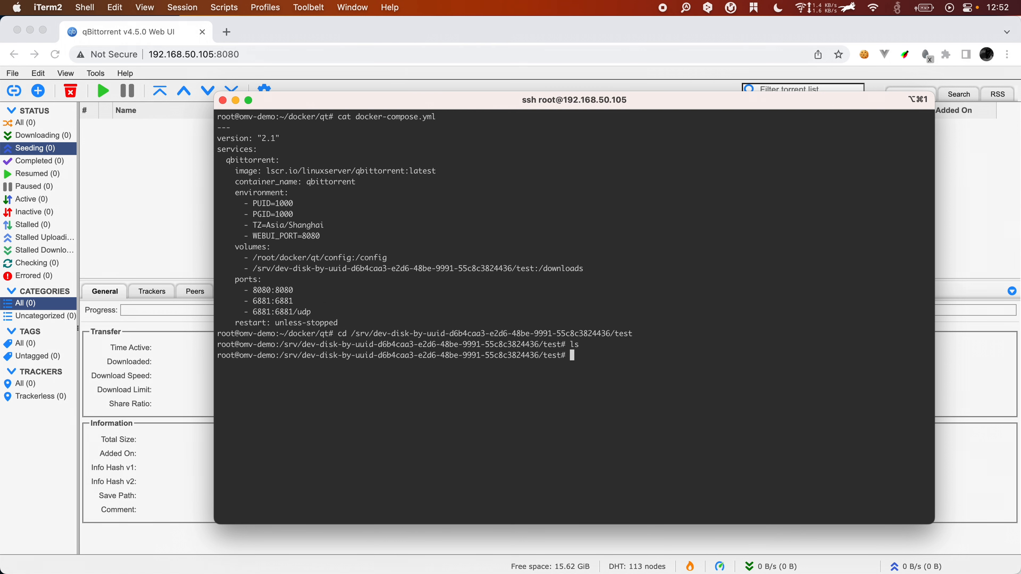
Step: In qBittorrent, start a local torrent upload and pick the detective series PDF torrent file
left_click(200, 247)
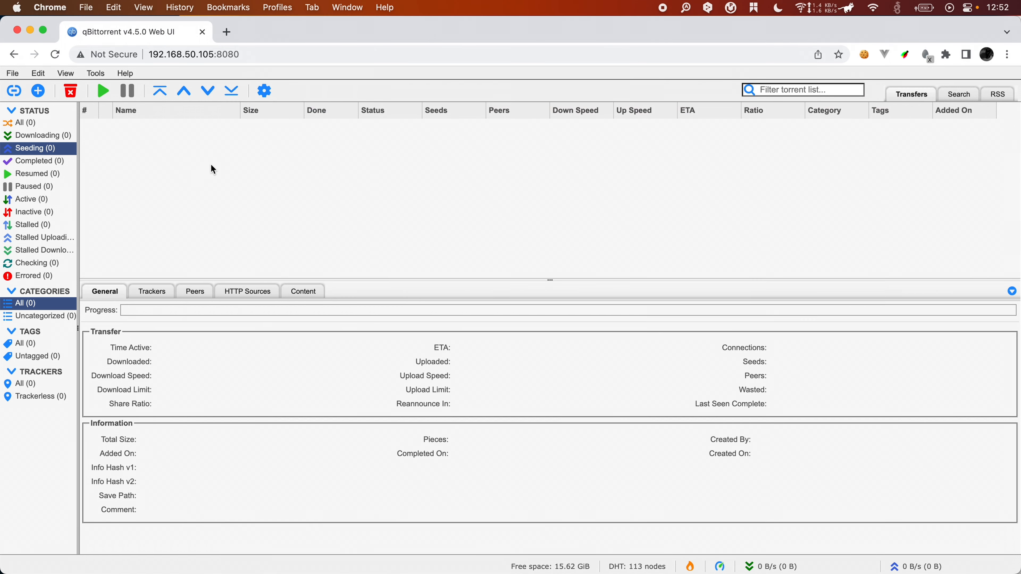
left_click(457, 197)
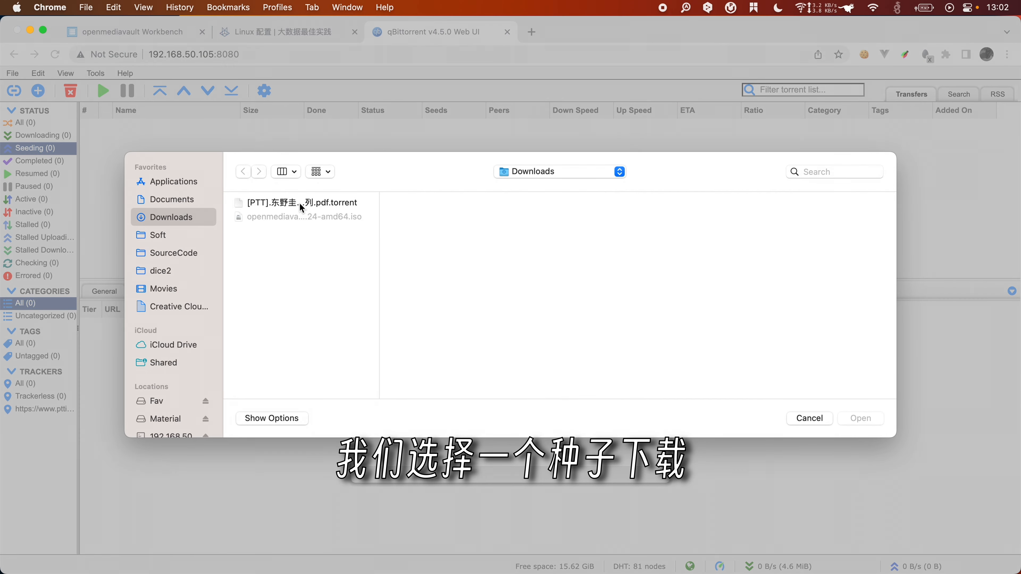
double_click(302, 202)
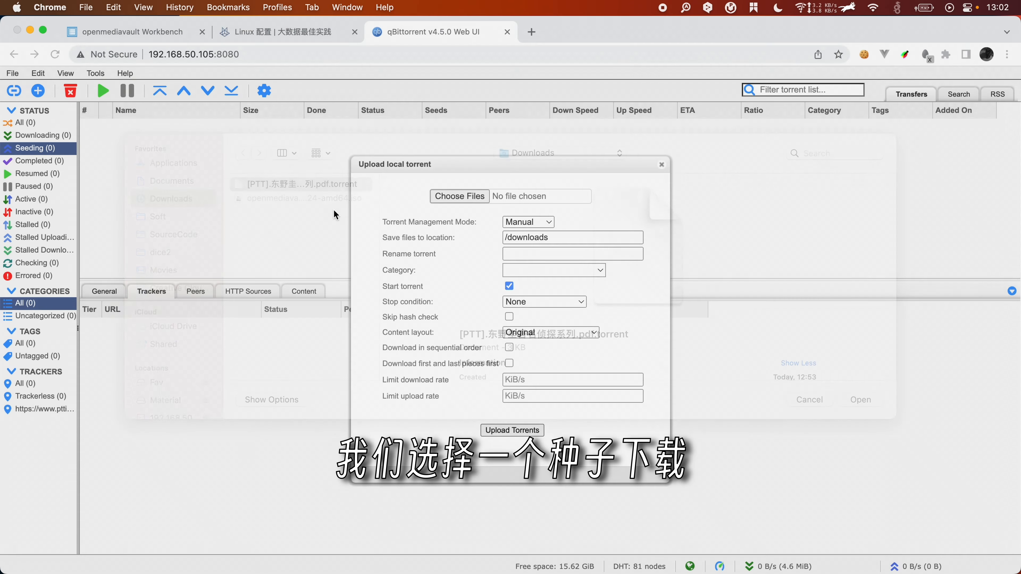
Step: Add the torrent and follow it under the Downloading filter, checking its trackers
left_click(493, 429)
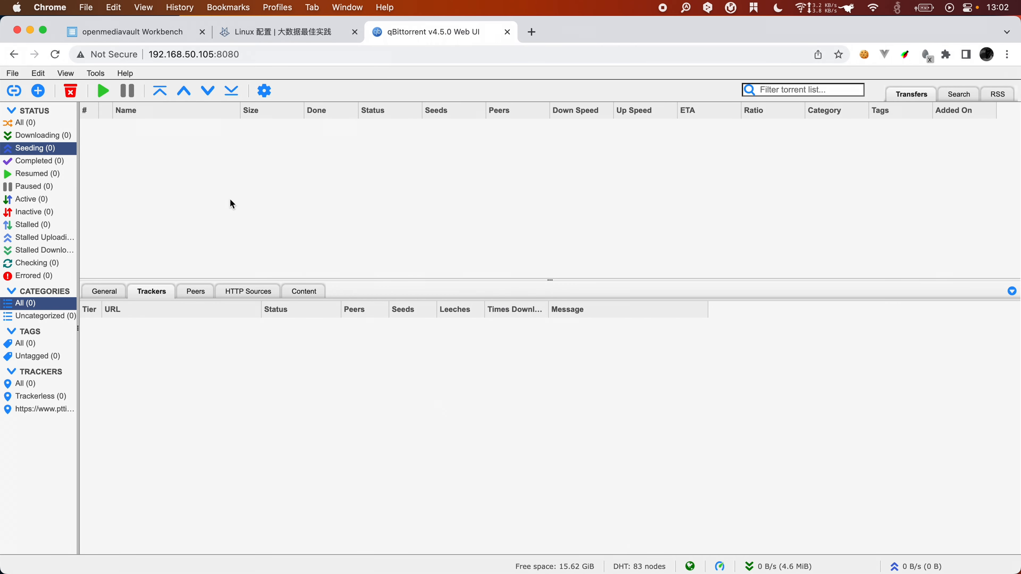
left_click(48, 137)
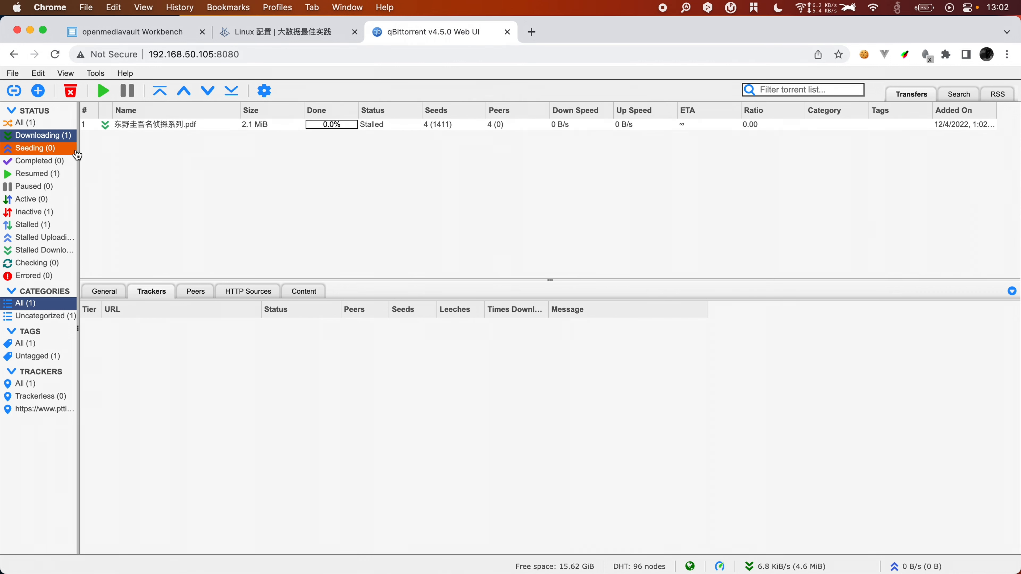
left_click(180, 126)
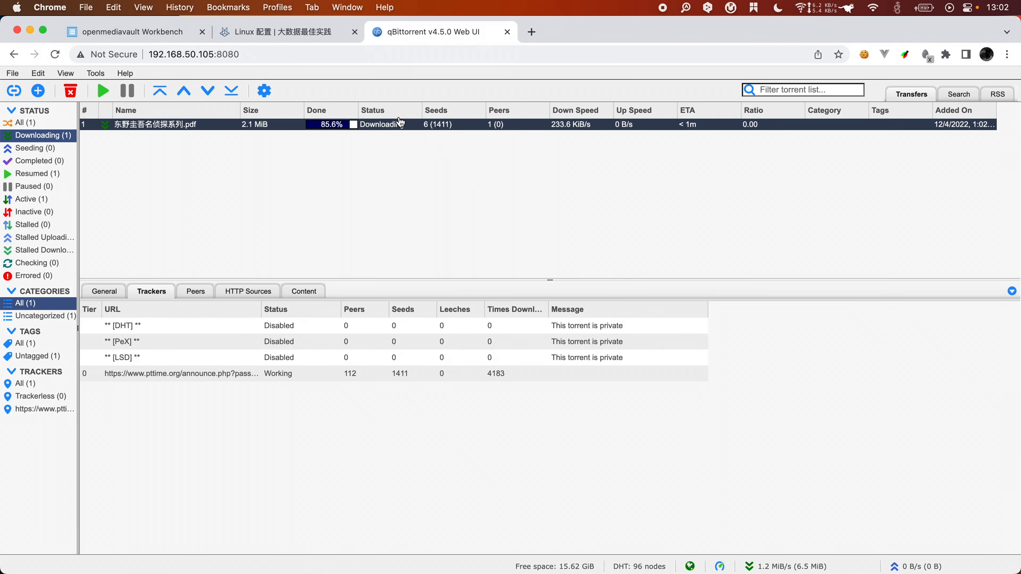
Step: List the test folder to see the downloaded PDF, then paste the export LC_ALL=zh_CN.utf-8 command
key("super+Tab")
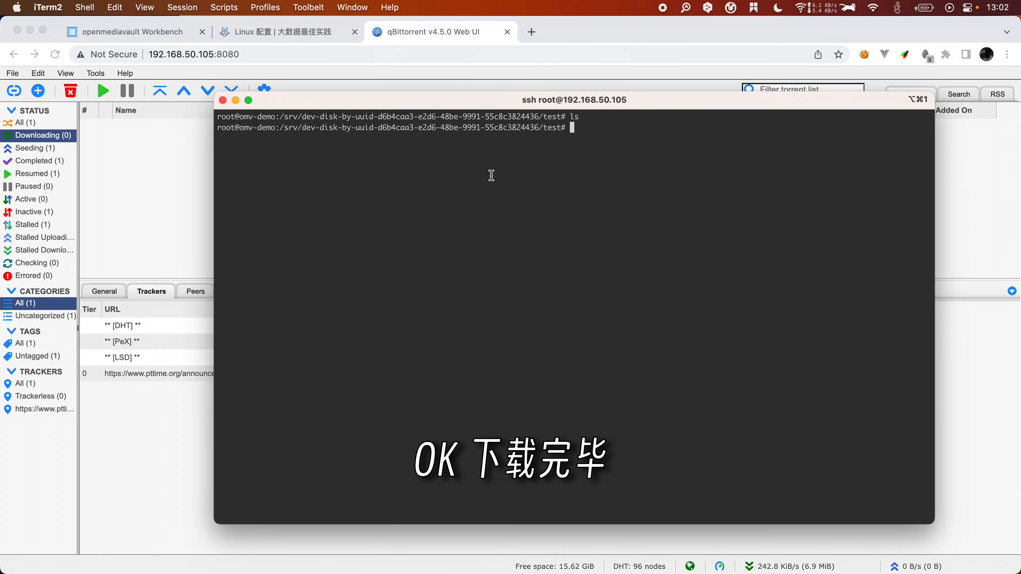
type("ls")
key("Return")
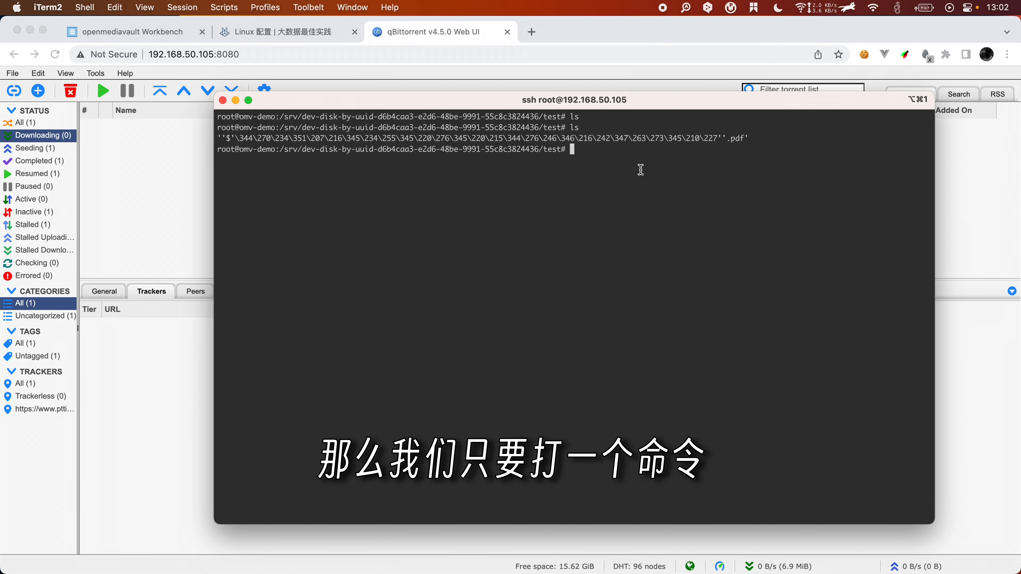
type("export LC_ALL=zh_CN.utf-8")
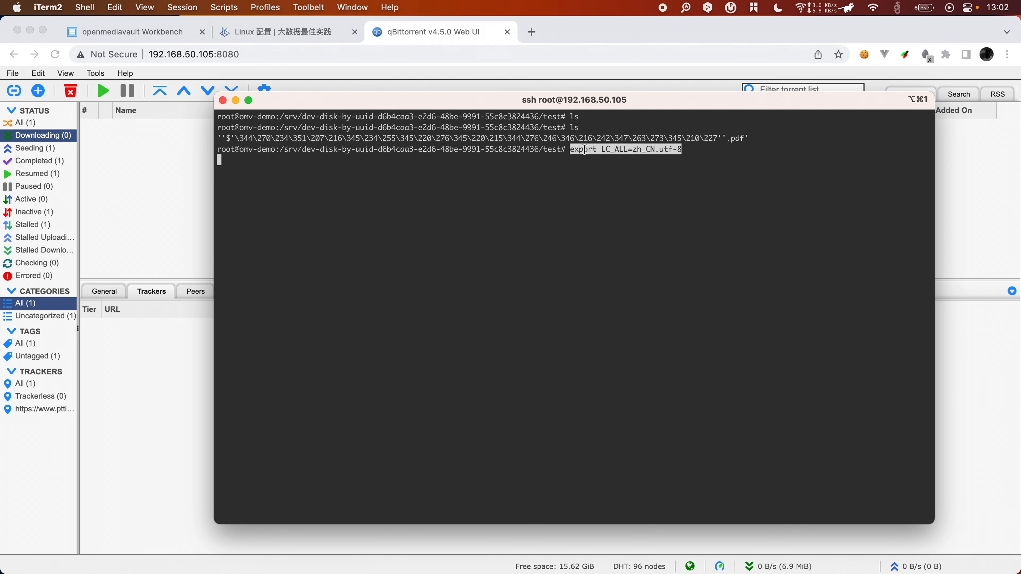
Step: Apply LC_ALL=zh_CN.utf-8 for this session and list the folder with the readable Chinese name
key("Return")
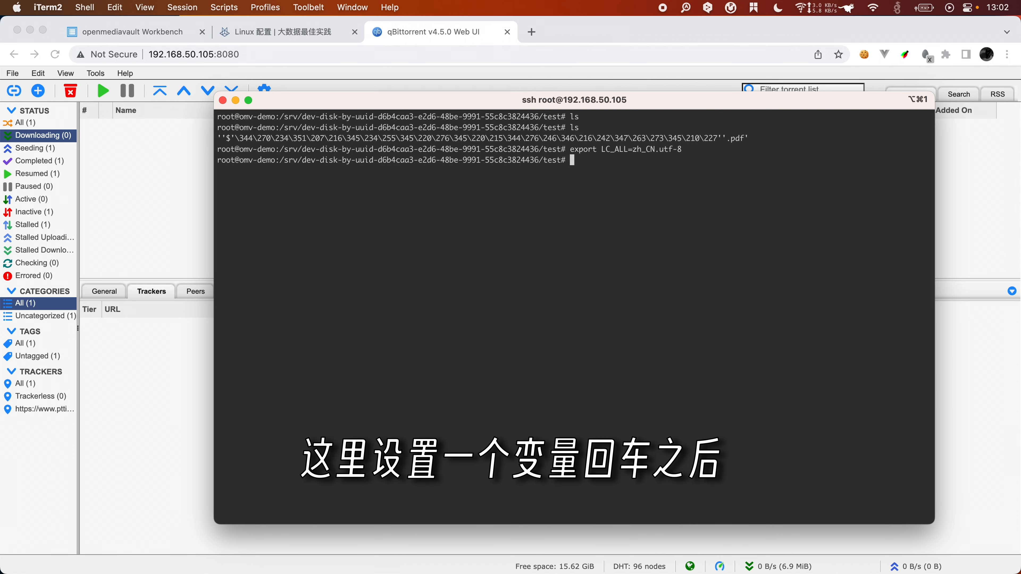
type("ls")
key("Return")
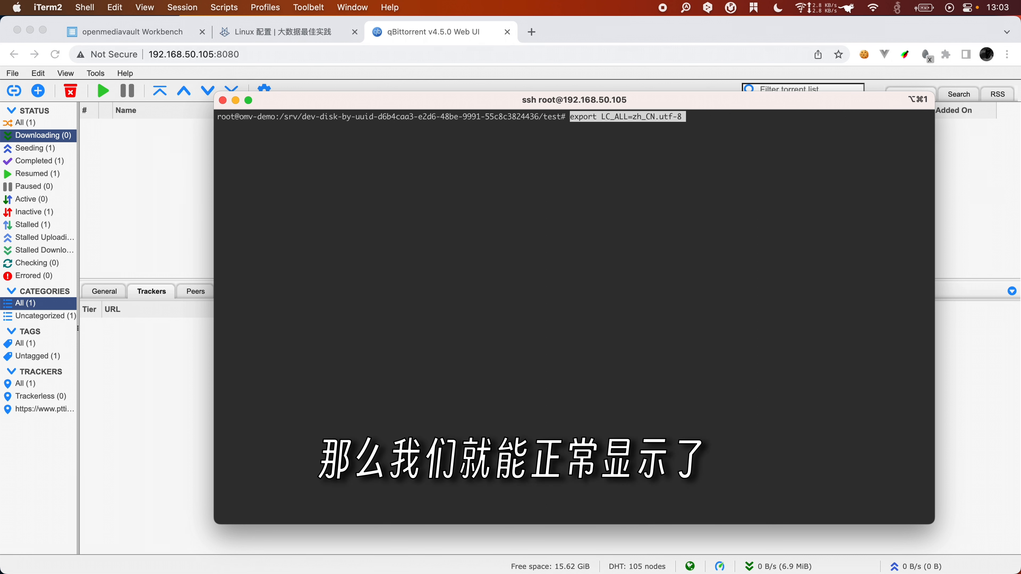
key("Return")
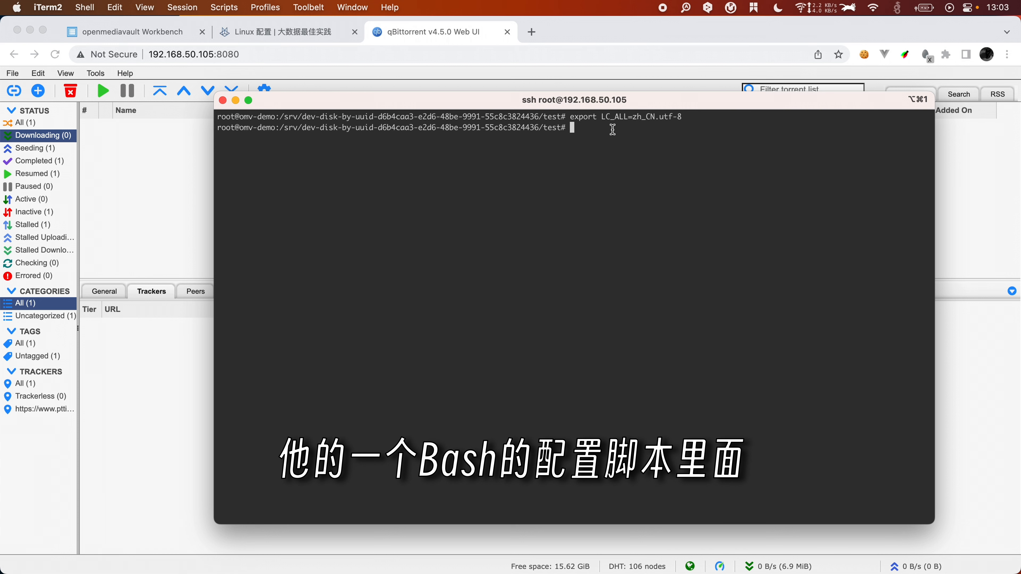
Step: Append export LC_ALL=zh_CN.utf-8 to ~/.bashrc in vi, save with :wq, and exit SSH
type("vi ")
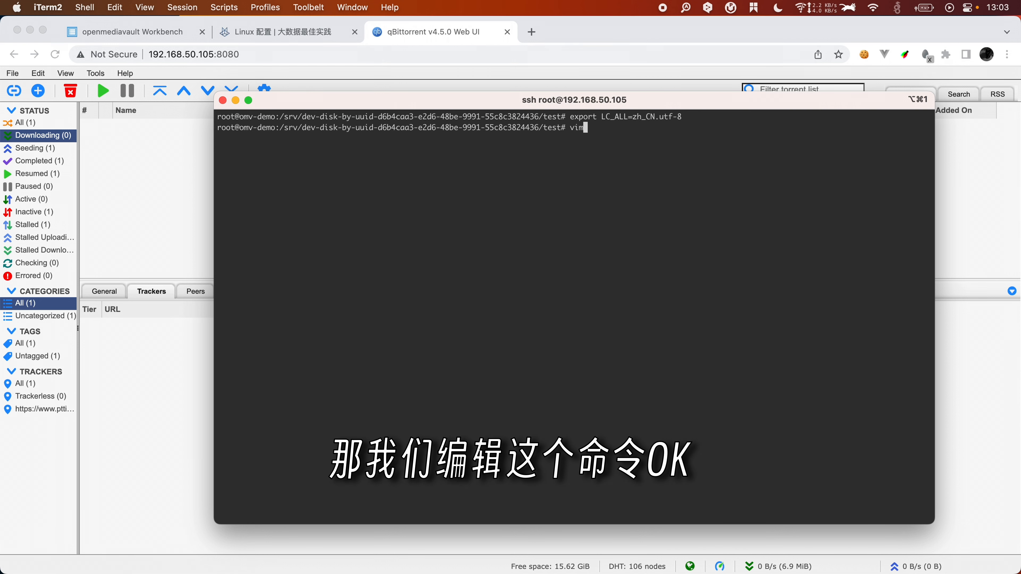
type("~/.ba")
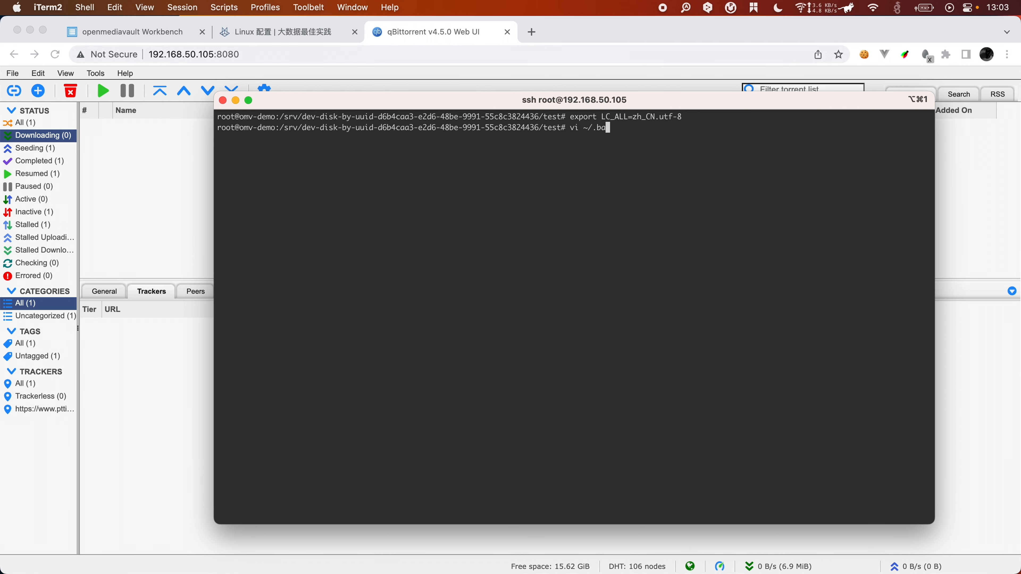
type("shrc")
key("Return")
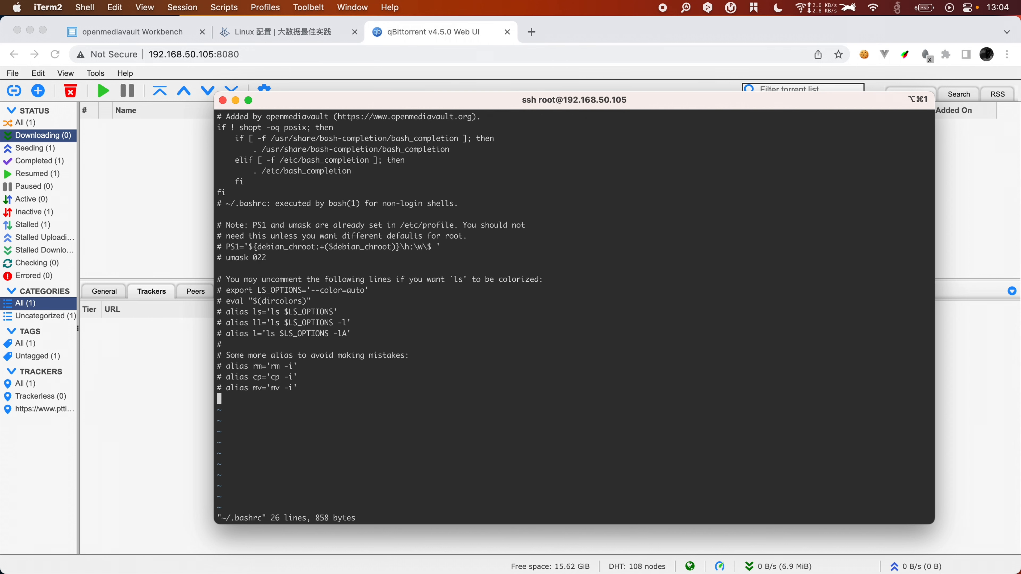
type("export LC_ALL=zh_CN.utf-8")
key("Escape")
type(":w")
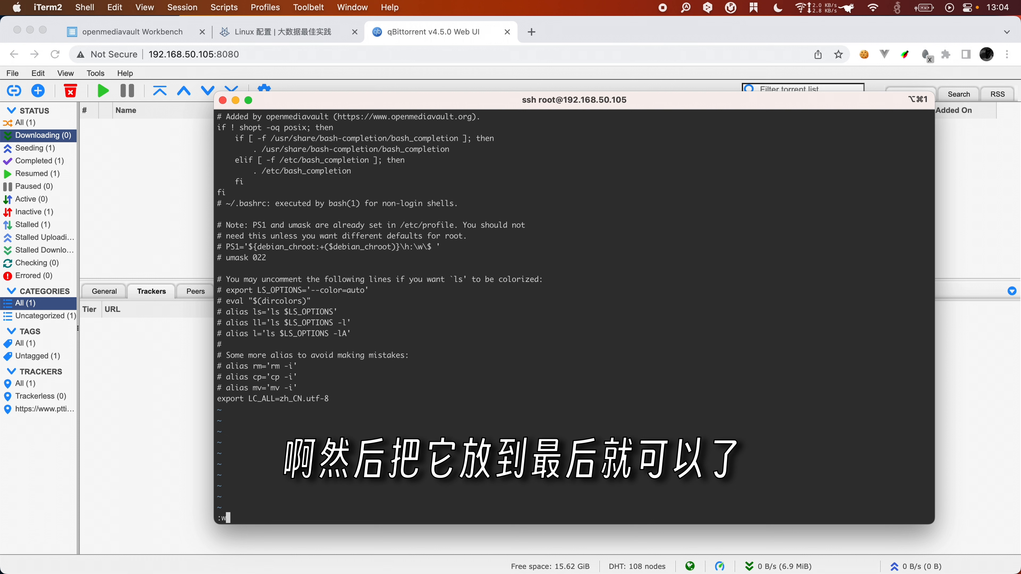
type("q")
key("Return")
type("exit")
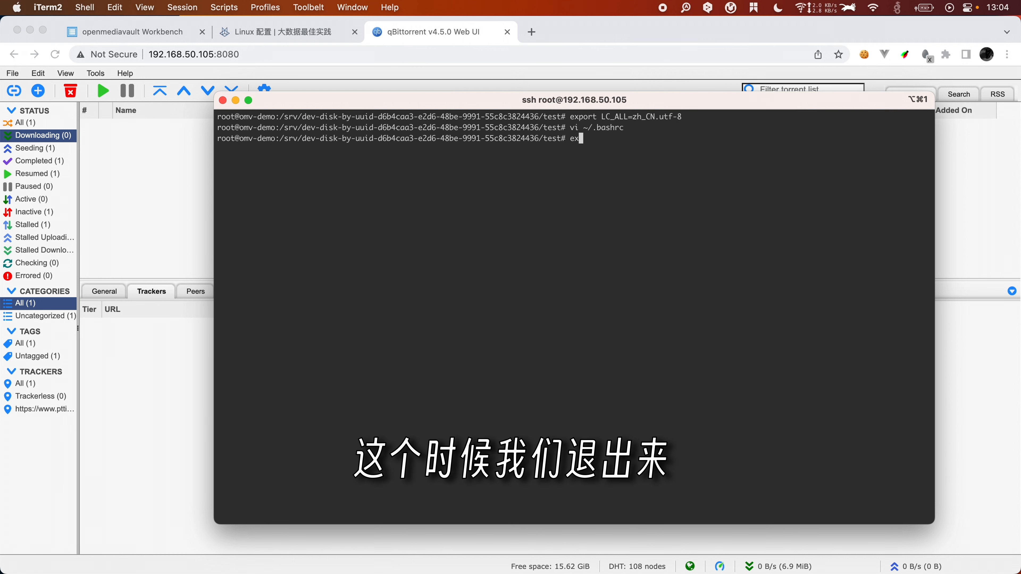
key("Return")
type("ssh root@192.168.50.105")
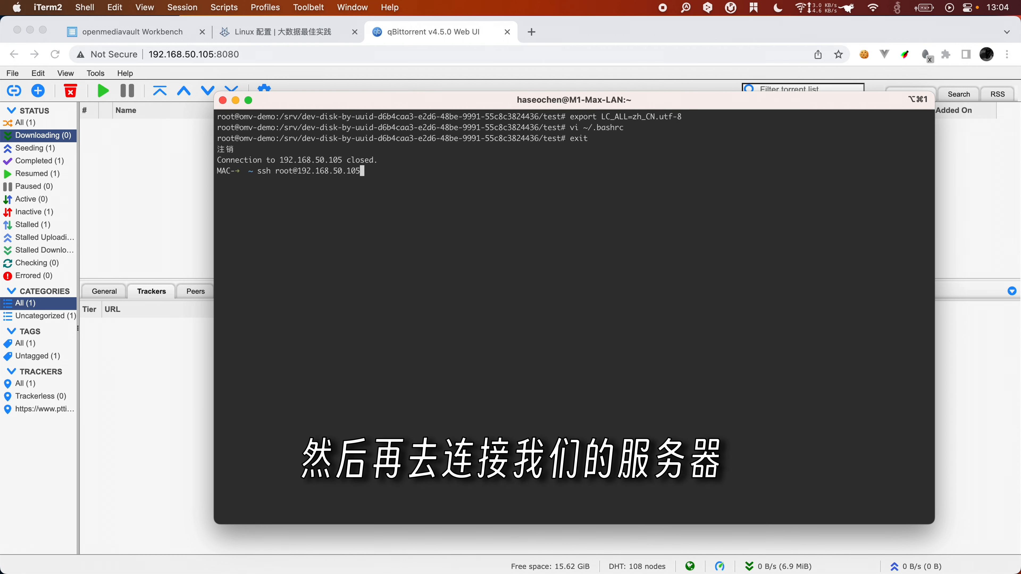
key("Return")
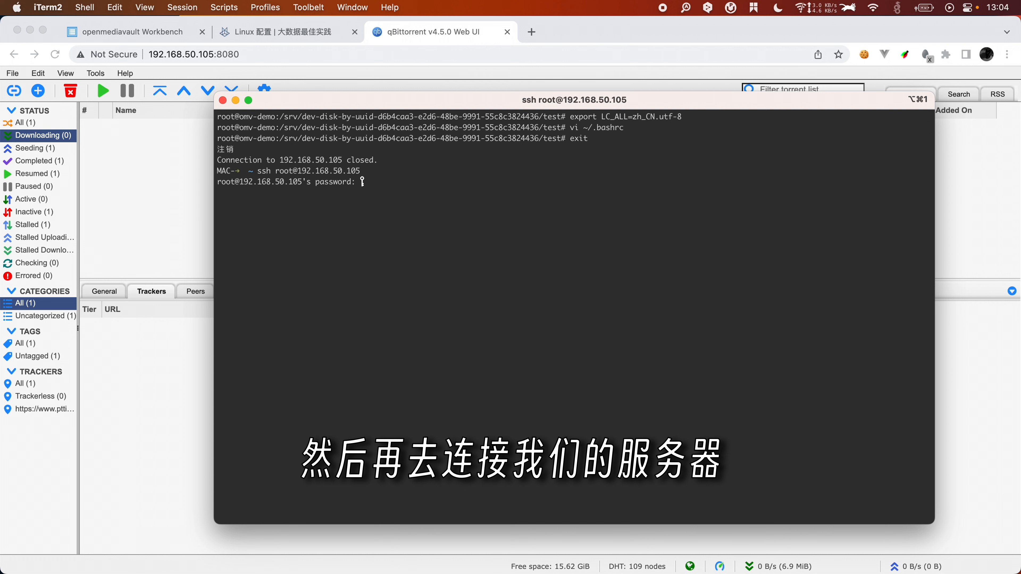
key("Return")
key("Return")
Step: Change into the test share folder and list it, showing 东野圭吾名侦探系列.pdf correctly
key("Up")
key("Up")
key("Up")
key("Up")
key("Up")
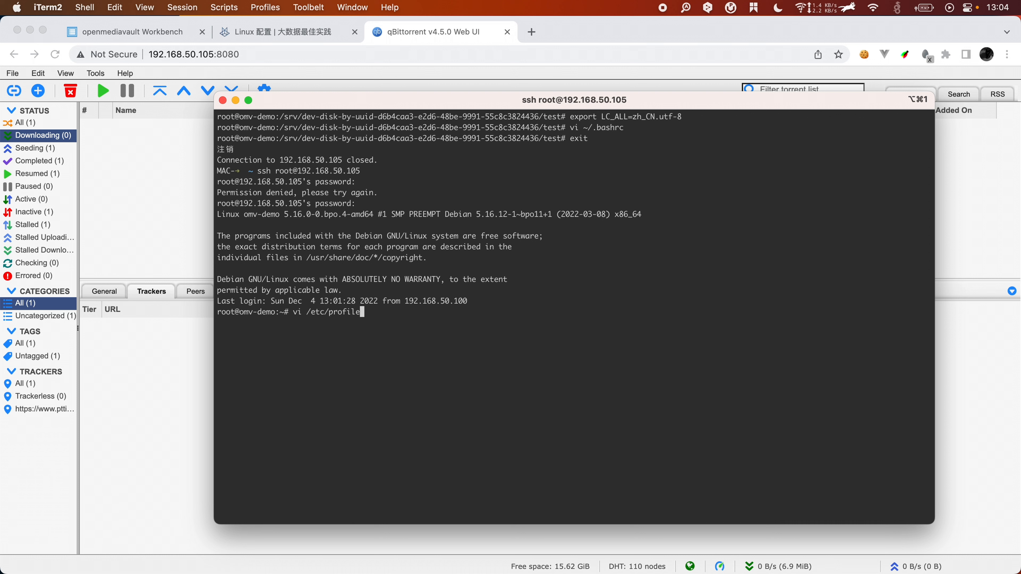
key("Down")
key("Down")
key("ctrl+w")
key("ctrl+w")
type("ls")
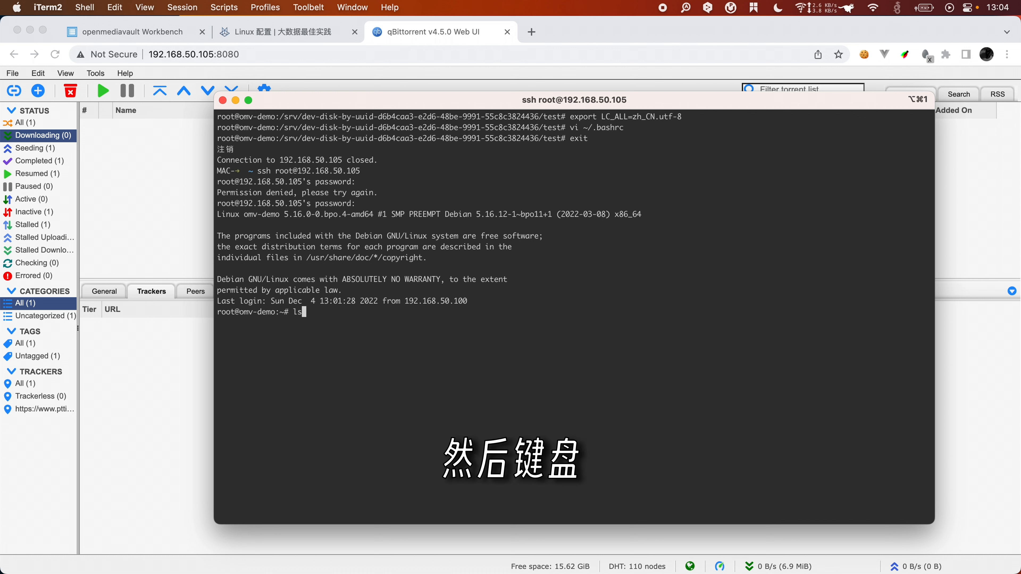
key("Up")
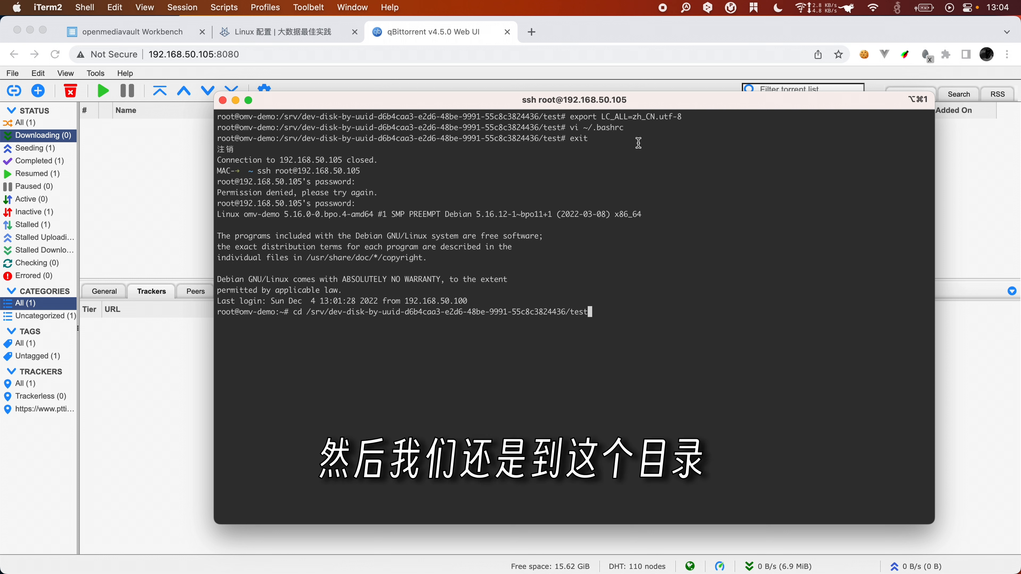
key("Return")
type("ls")
key("Return")
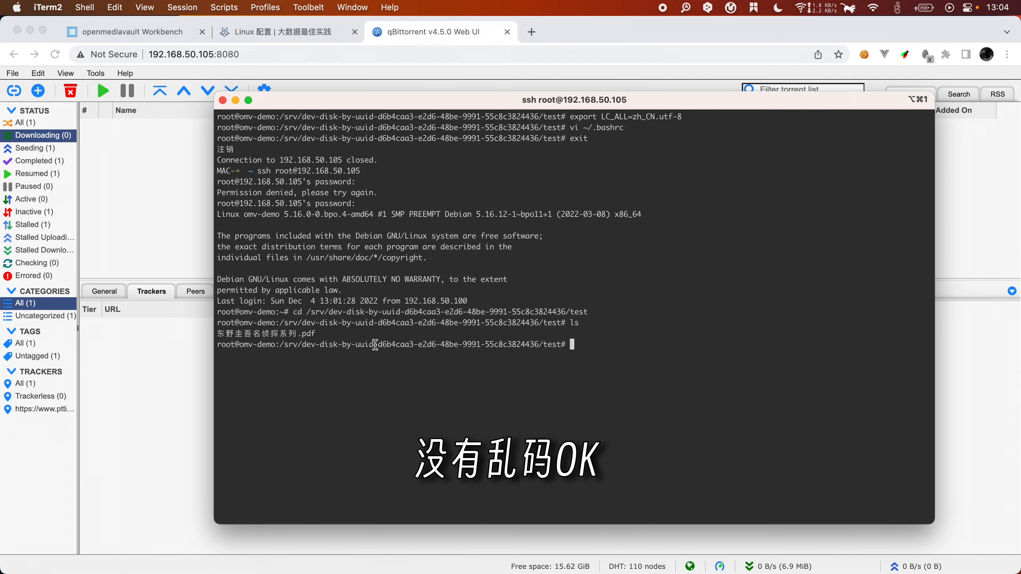
key("super+Tab")
key("super+Tab")
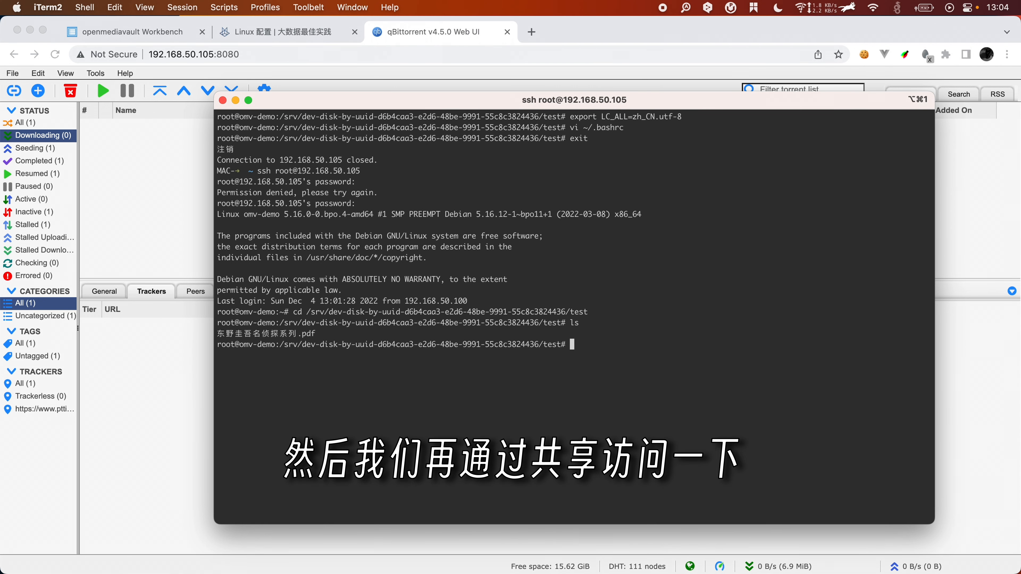
key("super+Tab")
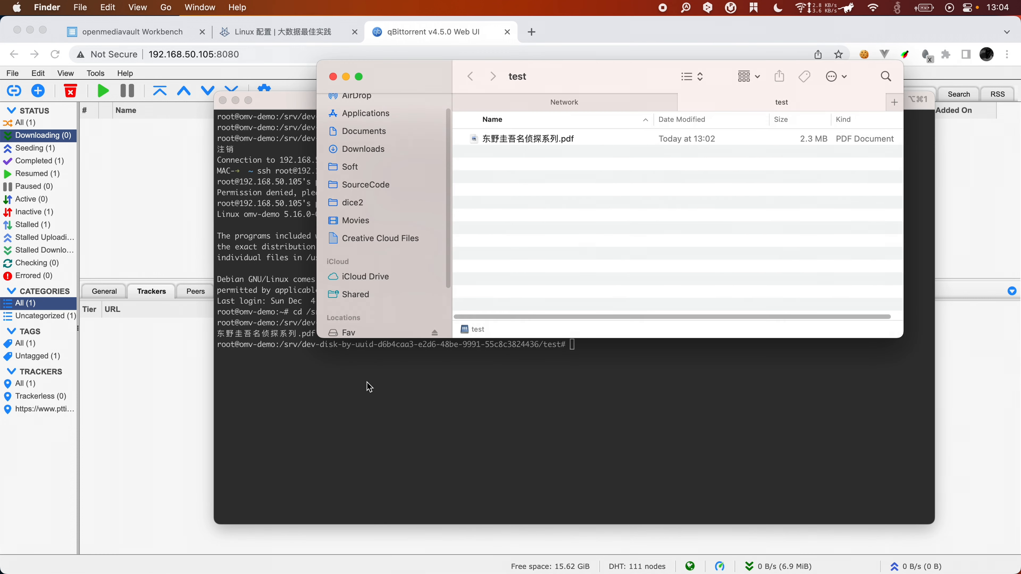
Step: In Finder's Network listing, eject the 192.168.50.105 server
scroll(386, 261, "down", 4)
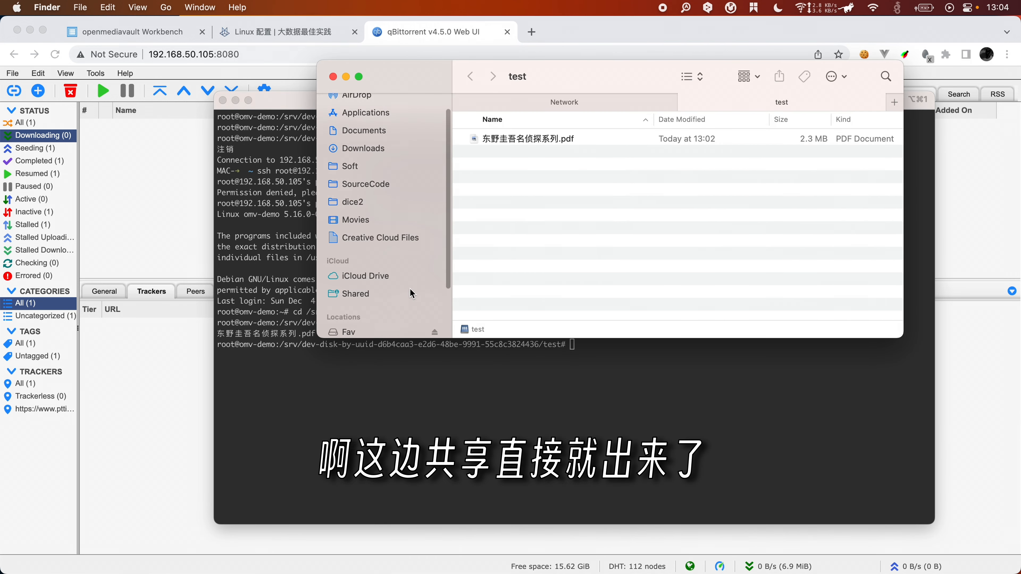
left_click(362, 285)
left_click(378, 304)
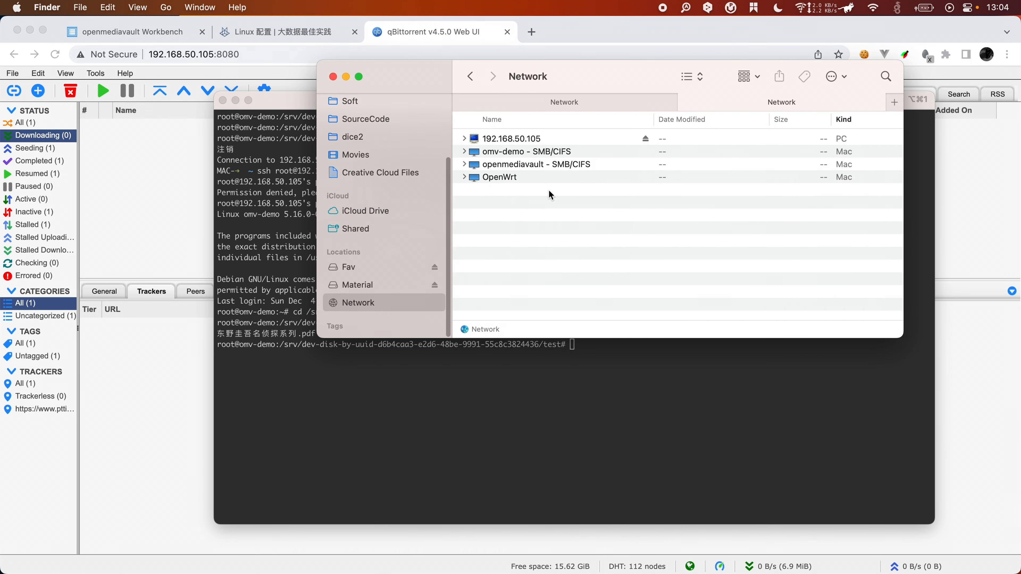
left_click(625, 142)
left_click(645, 138)
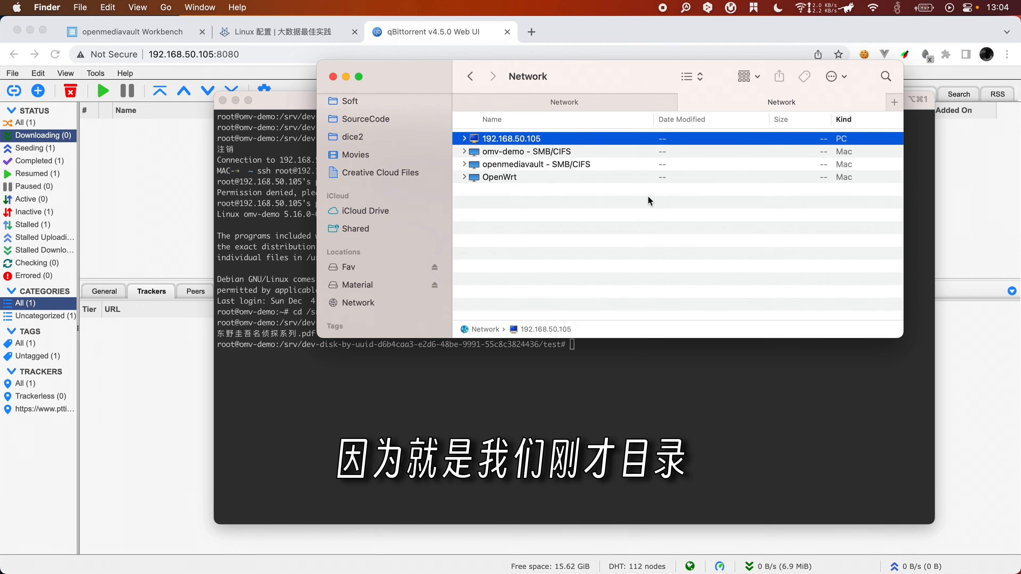
Step: Connect to smb://192.168.50.105 via Go > Connect to Server as a guest
left_click(163, 8)
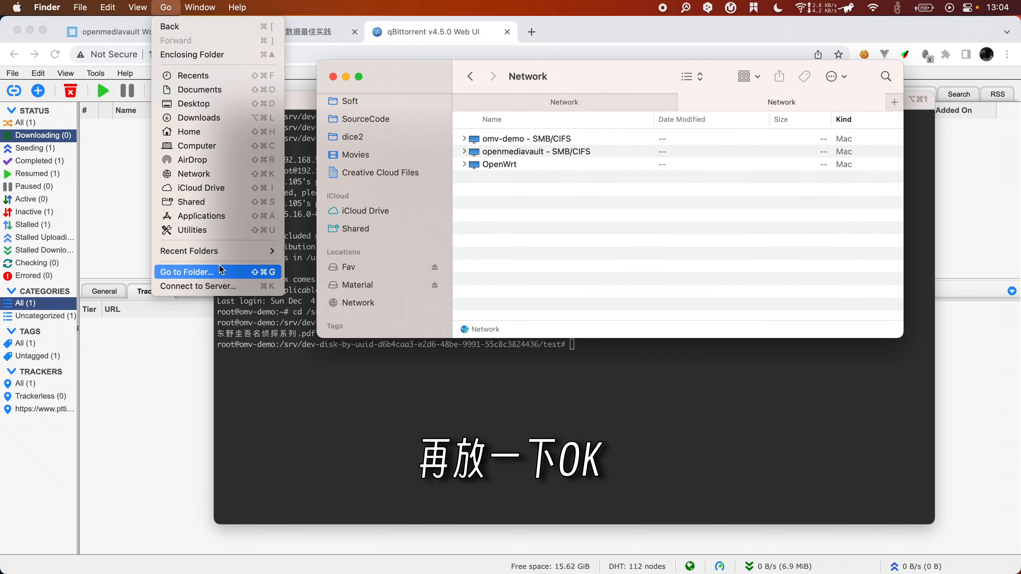
left_click(217, 289)
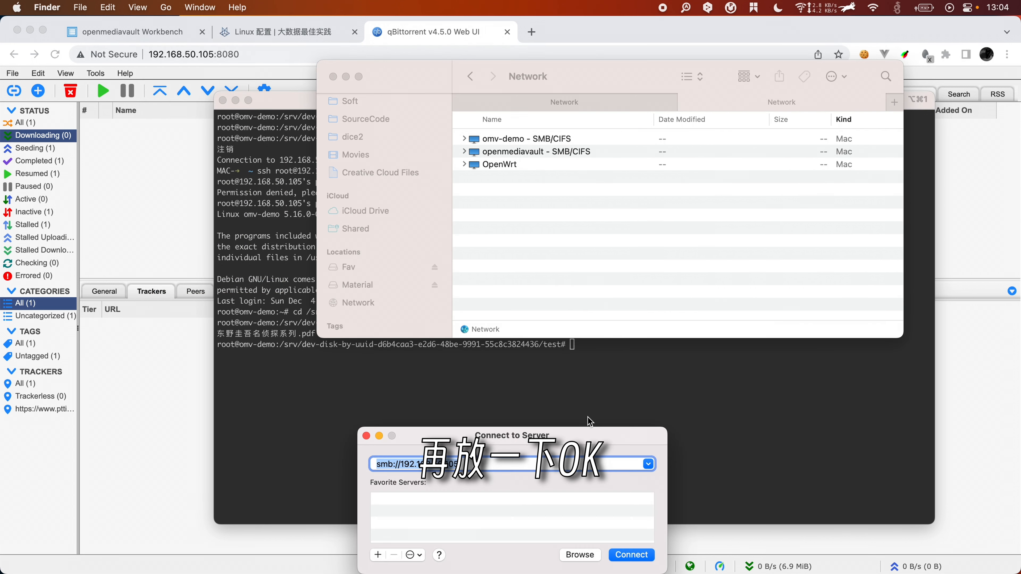
left_click(630, 557)
left_click(606, 278)
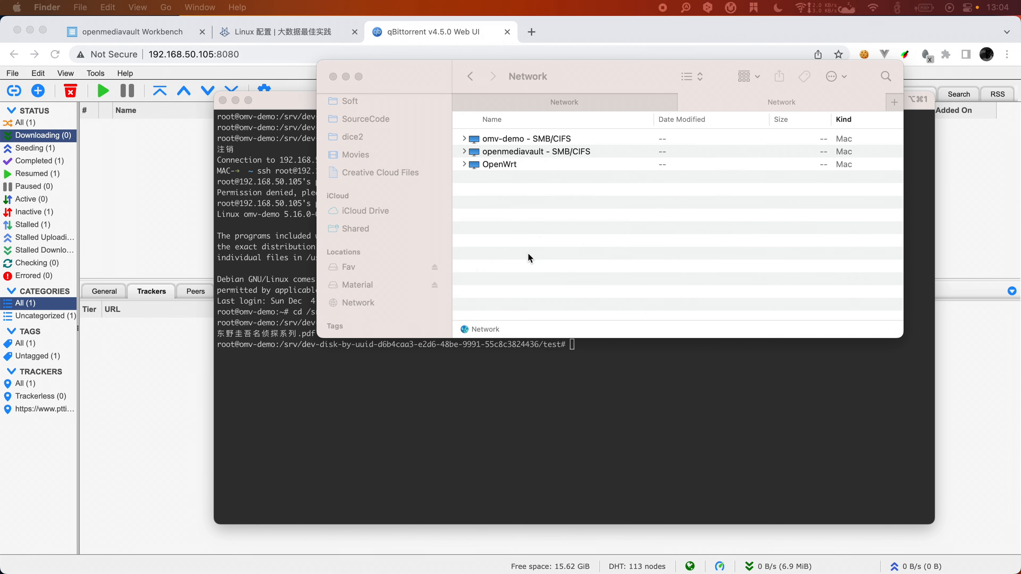
Step: Open 东野圭吾名侦探系列.pdf from the test share in Preview, then close it
left_click(543, 140)
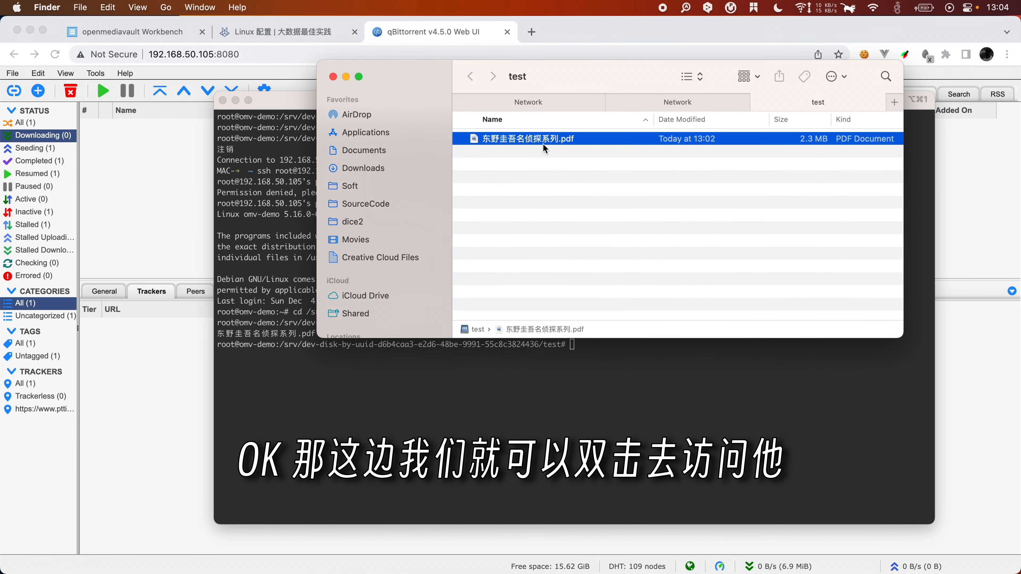
double_click(566, 140)
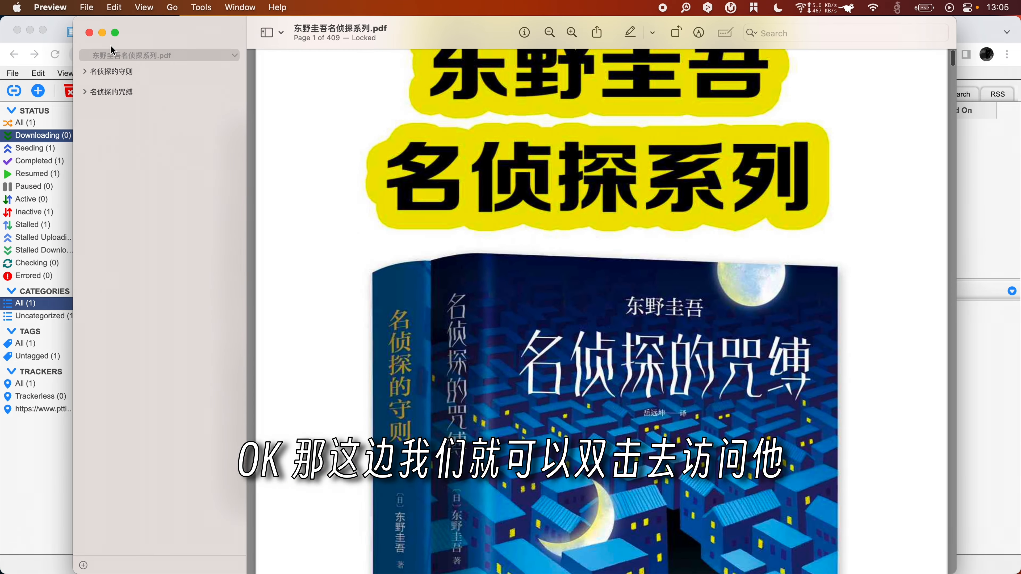
left_click(90, 33)
key("super+Tab")
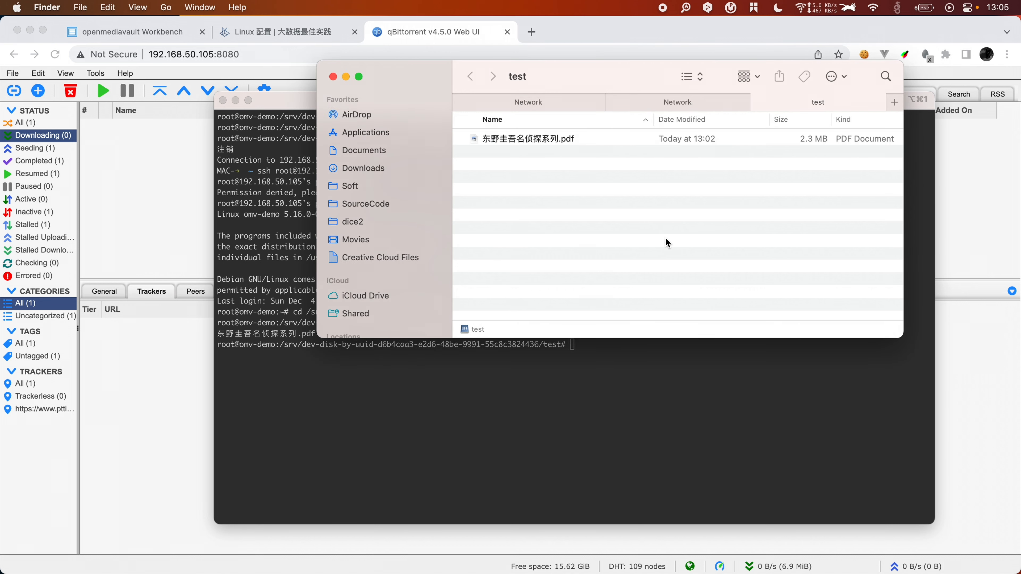
Step: Under Seeding, remove the PDF torrent with 'Also permanently delete the files' ticked
left_click(32, 148)
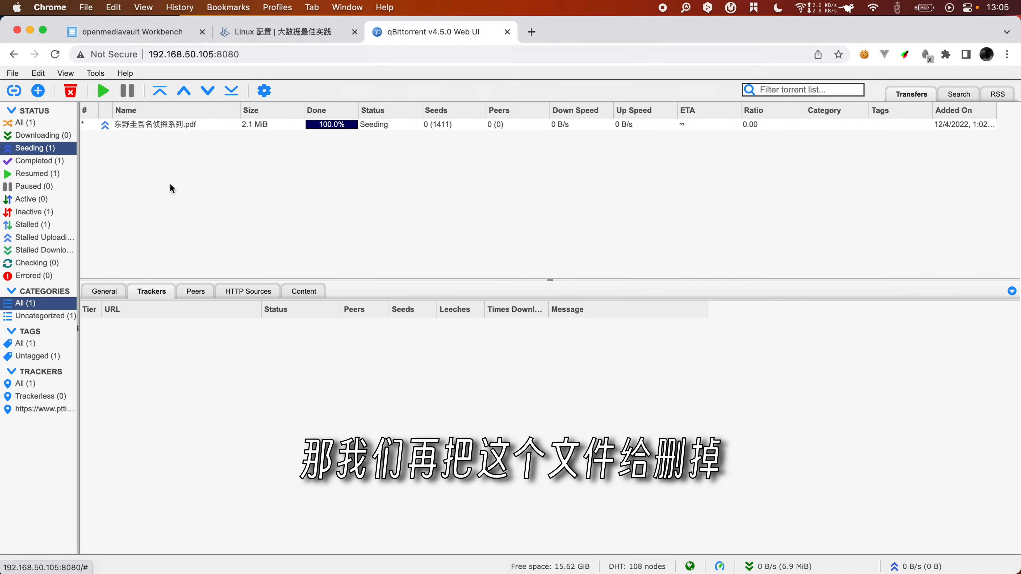
left_click(176, 126)
right_click(175, 126)
left_click(203, 169)
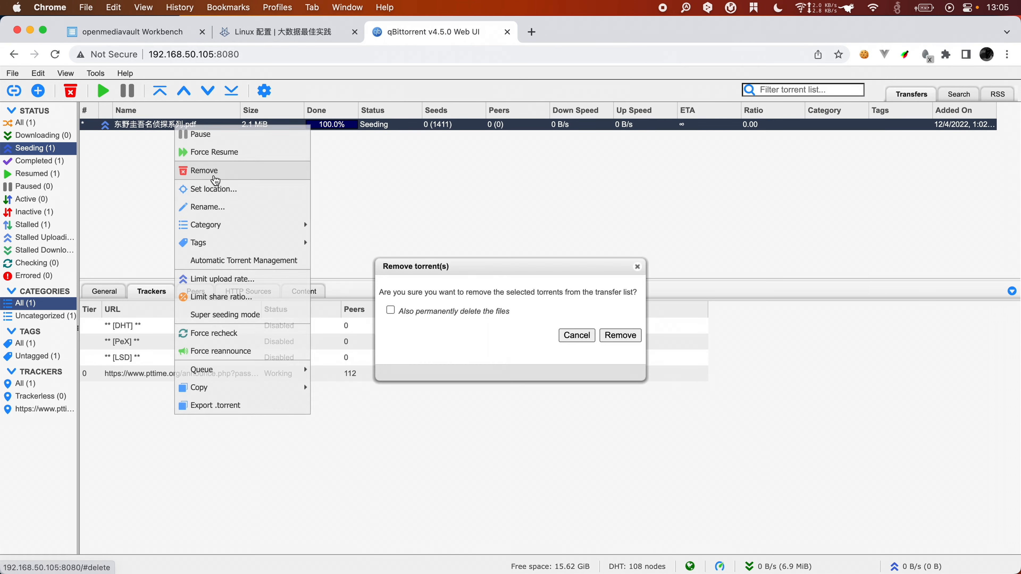
left_click(427, 313)
left_click(620, 335)
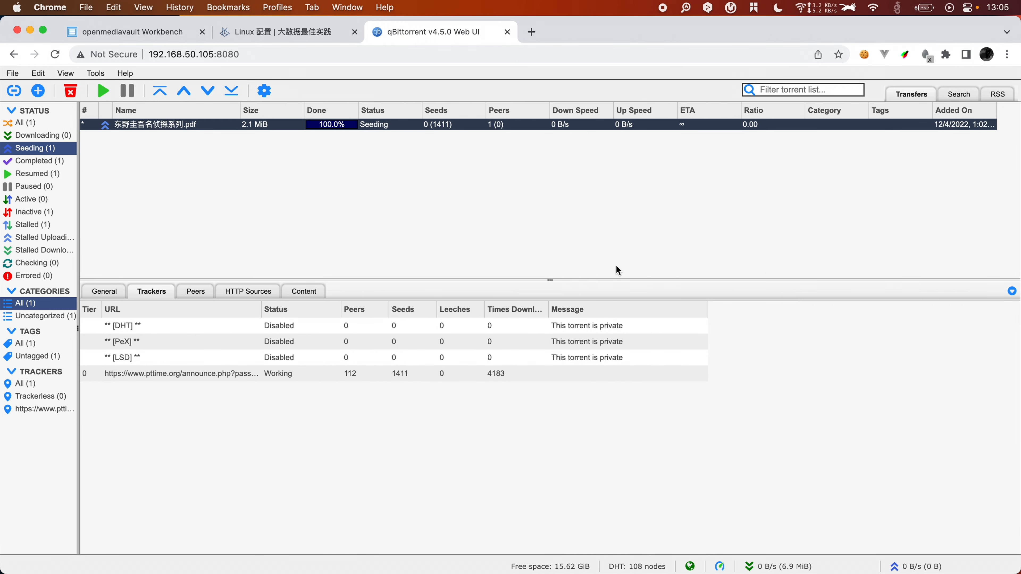
Step: Confirm the test folder is now empty in Finder and with ls in the terminal
key("super+Tab")
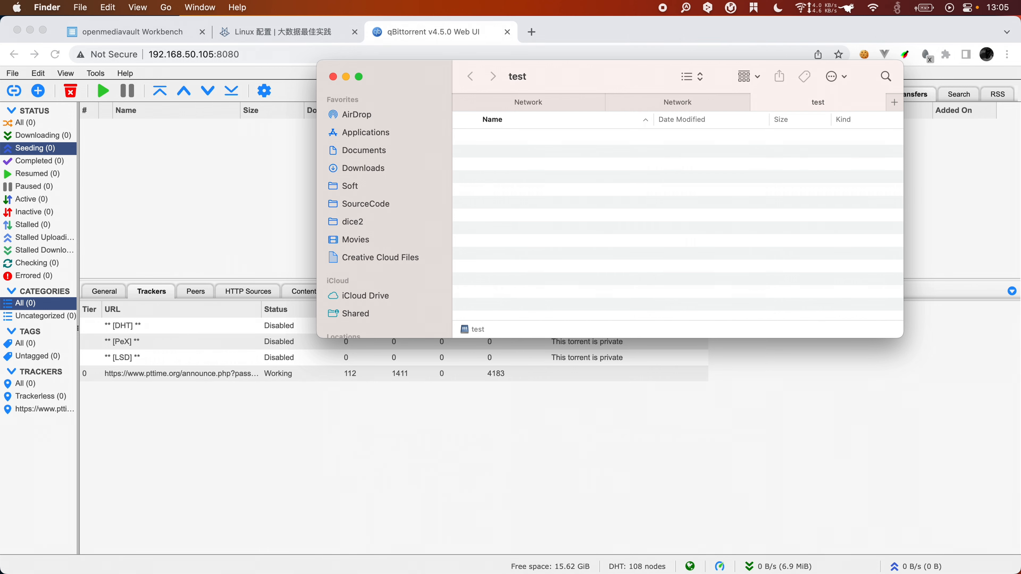
key("super+Tab")
type("ls")
key("Return")
key("super+Tab")
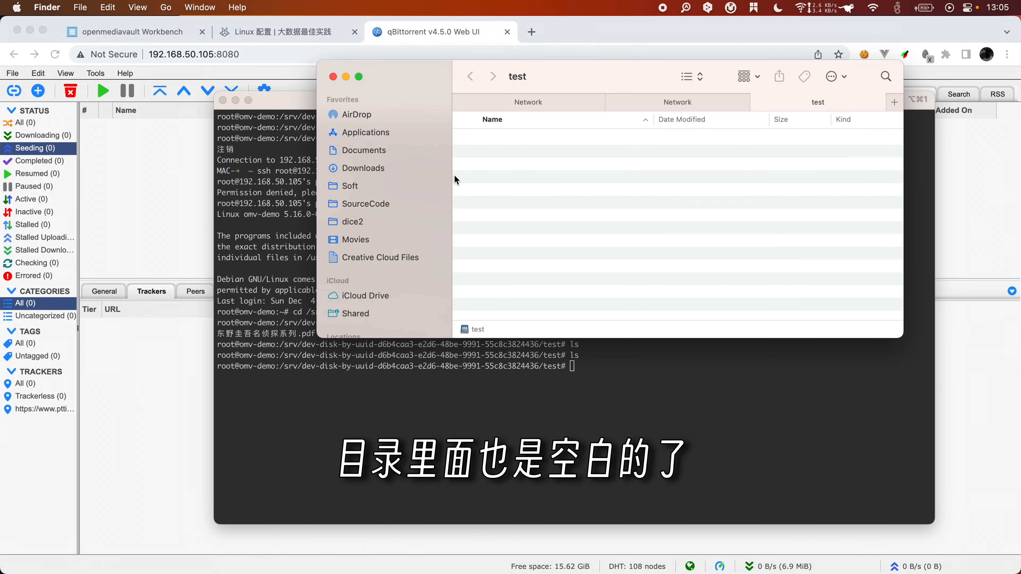
key("super+Tab")
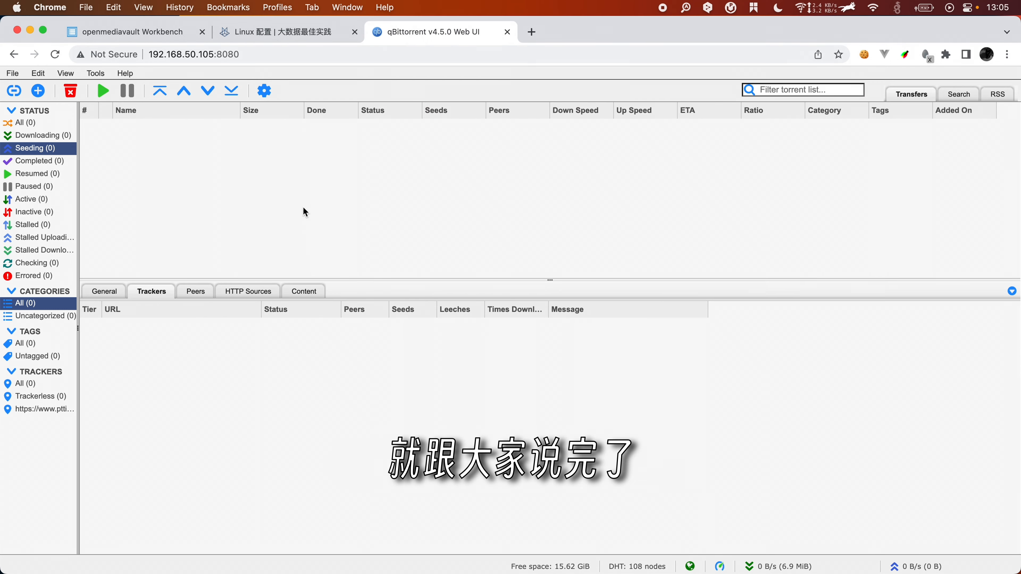
Step: In openmediavault, review the Dashboard, Storage > File Systems, and the Data1 and test shared folders
left_click(137, 38)
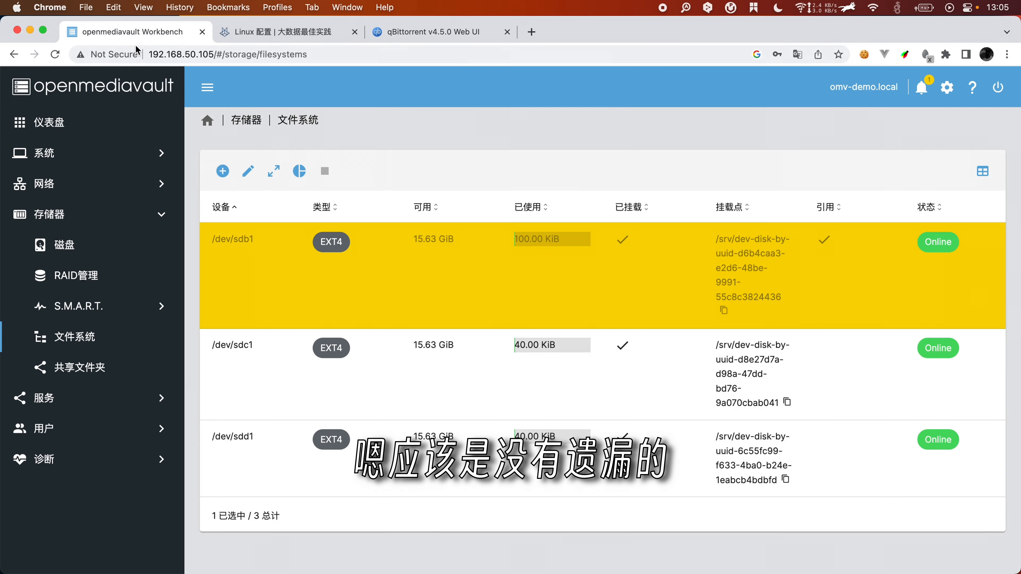
left_click(81, 122)
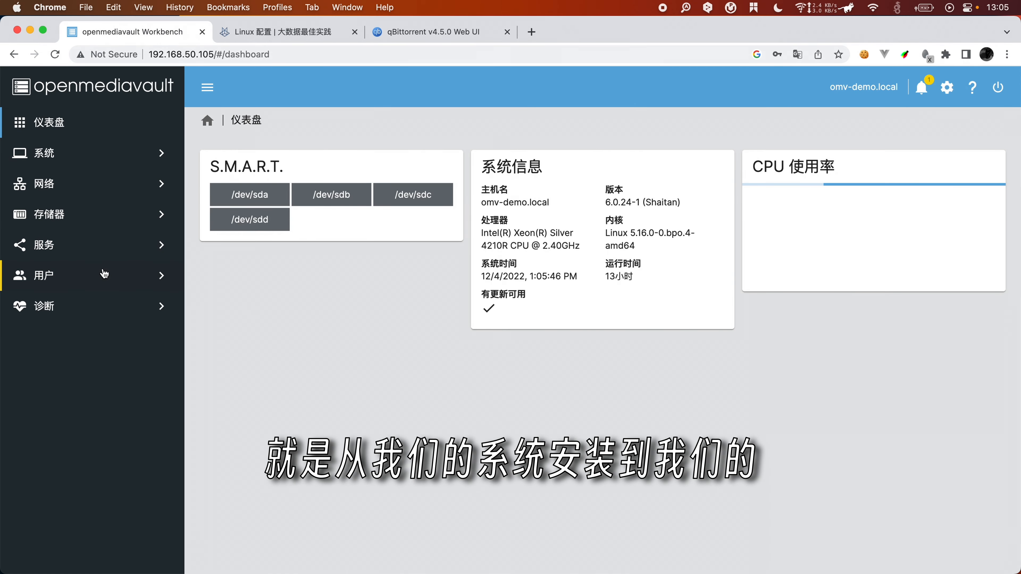
left_click(90, 218)
left_click(76, 337)
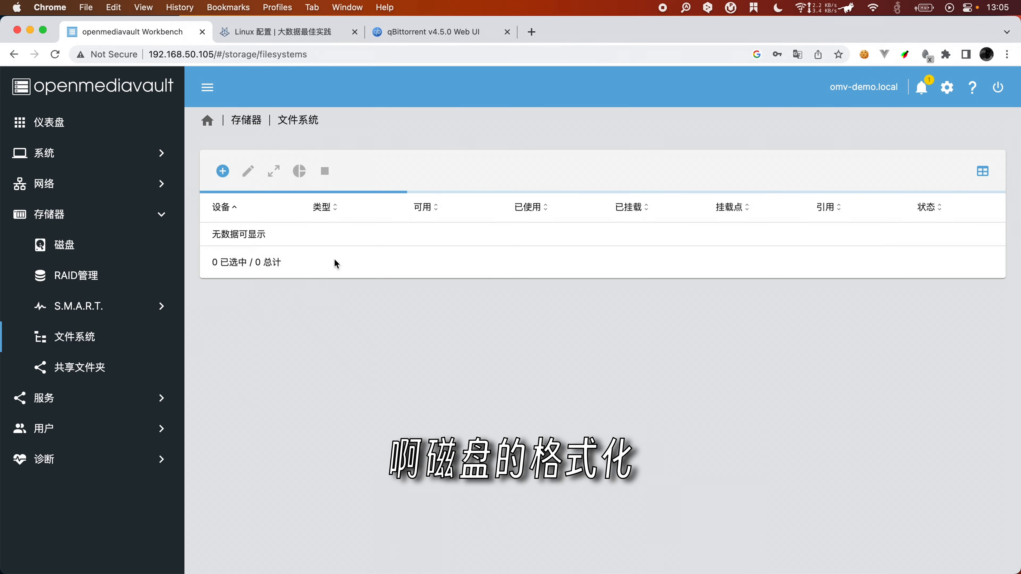
left_click(87, 371)
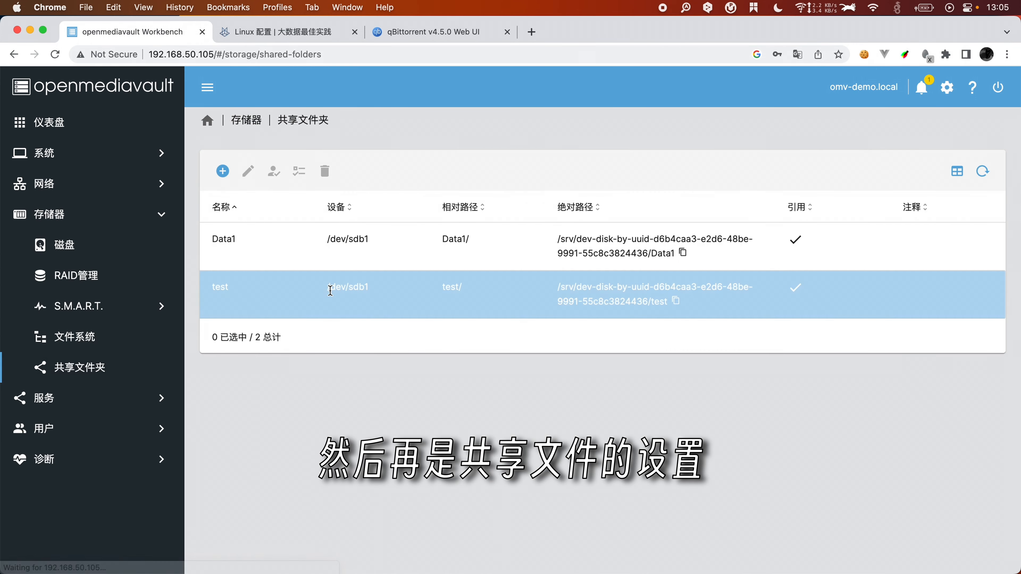
Step: Go to Services > SMB/CIFS > Shares and select the Data1 share
left_click(97, 411)
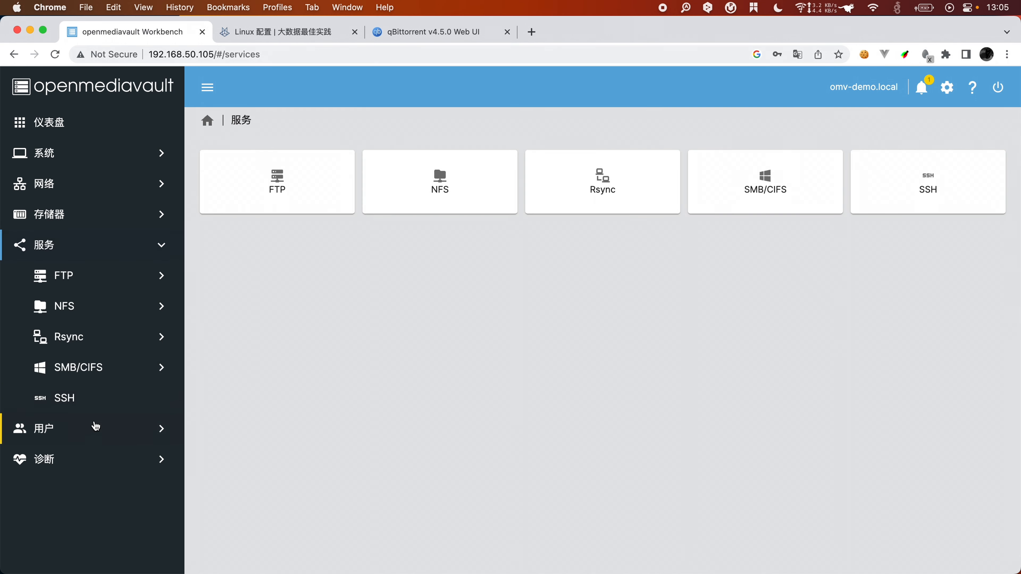
left_click(64, 367)
left_click(94, 430)
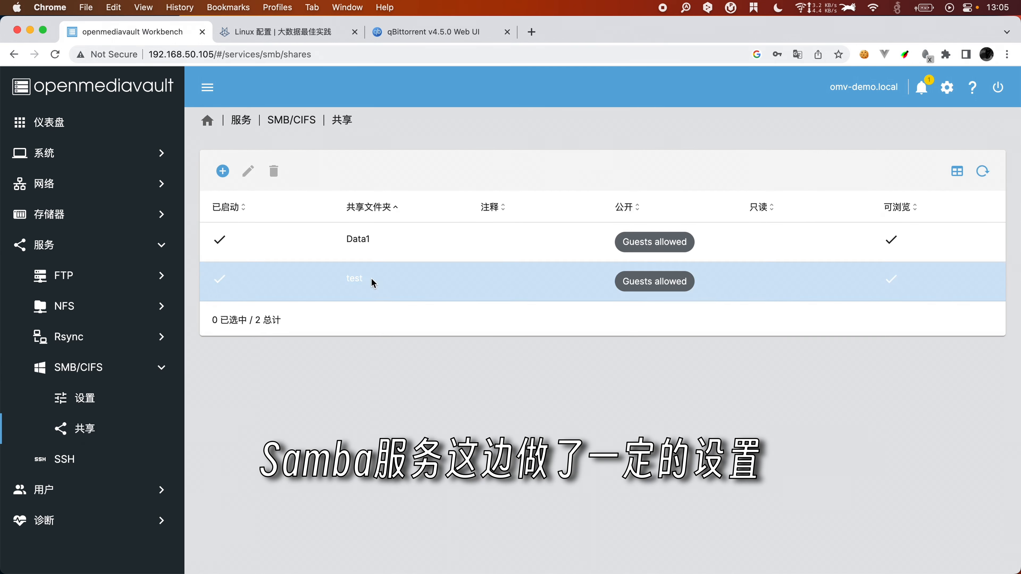
left_click(525, 258)
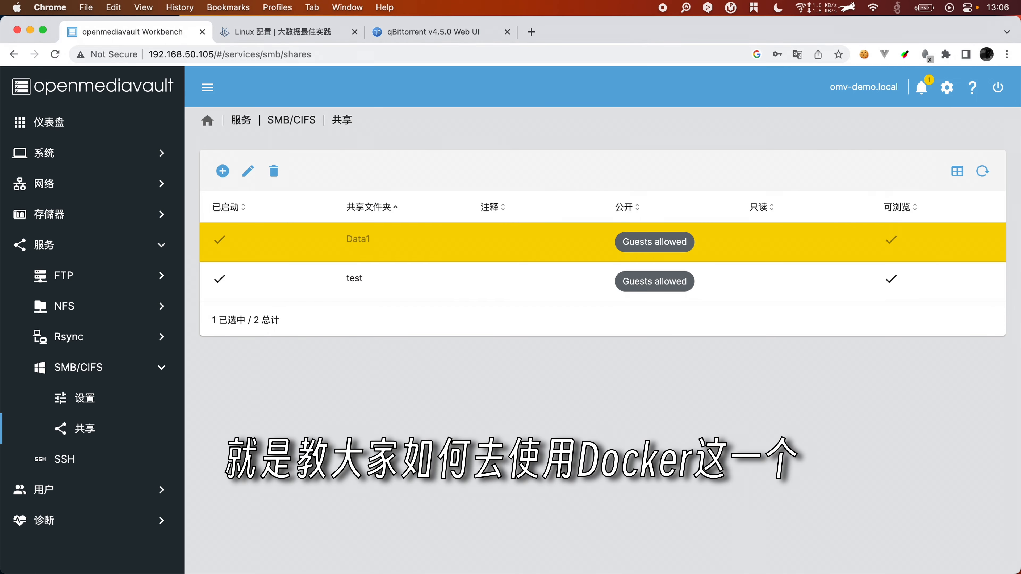
key("super+Tab")
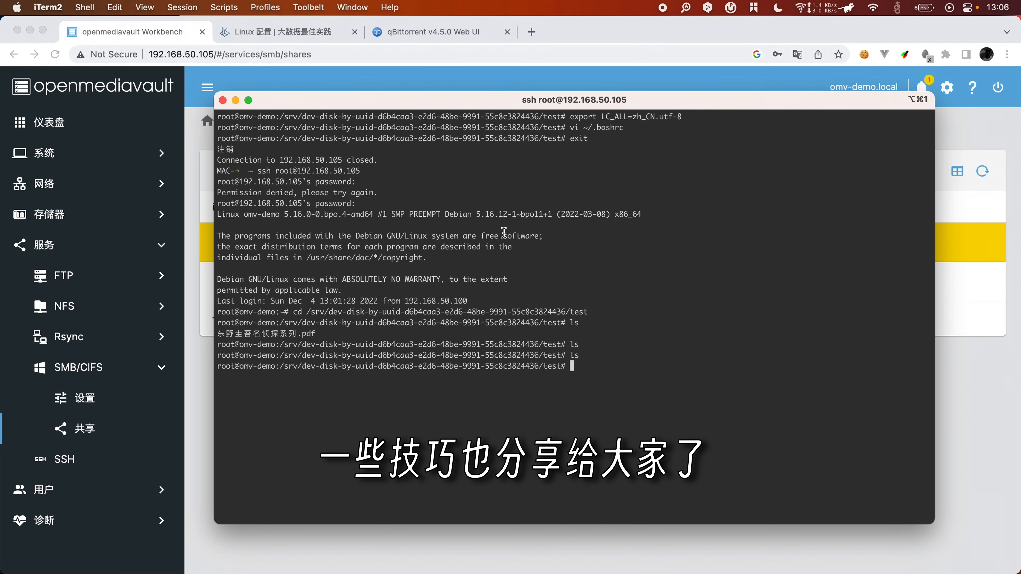
left_click(468, 92)
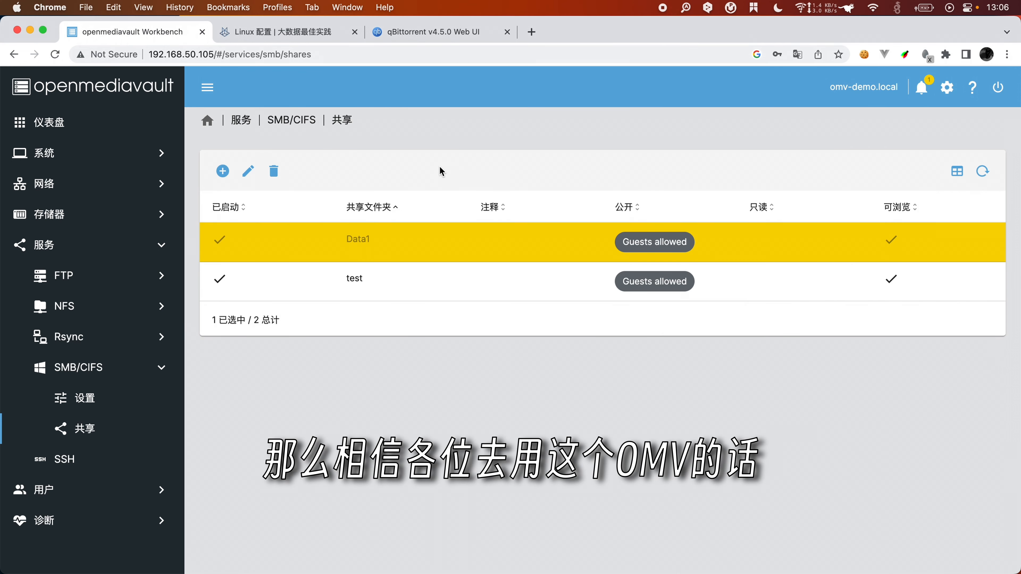